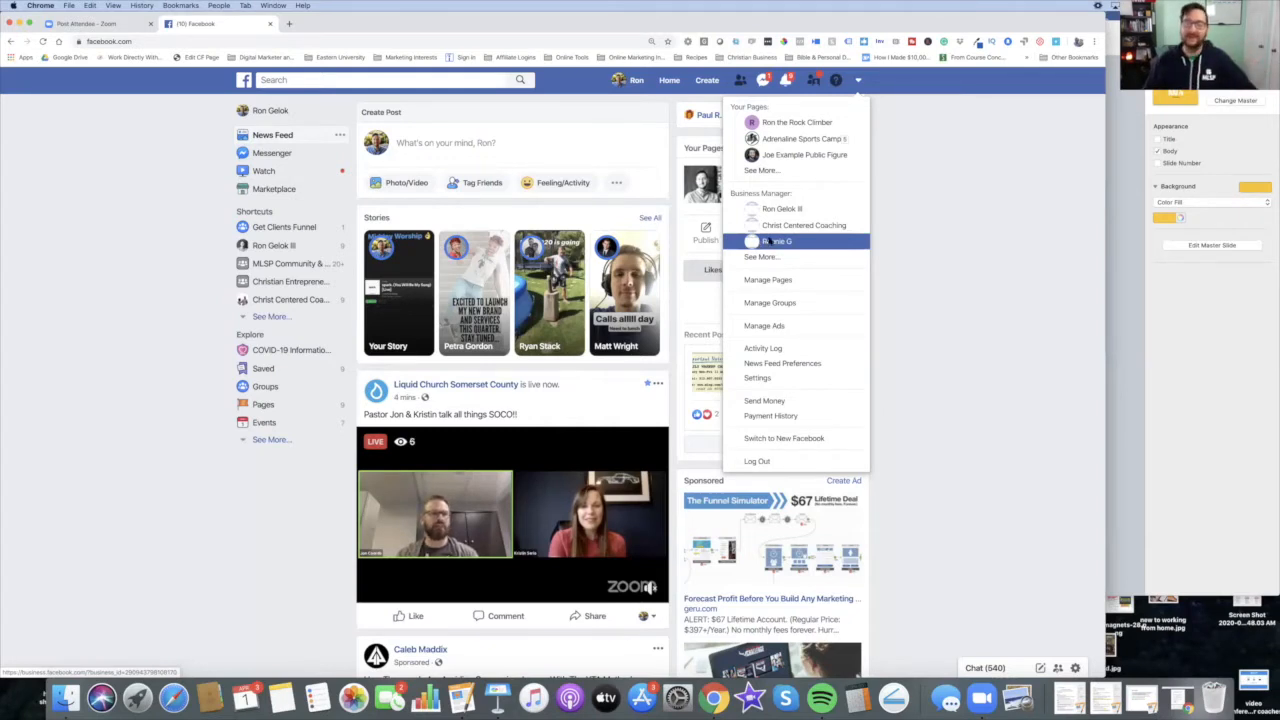
Step: Open ad account management from the account menu, go to Business Manager, and select the business holding Facebook Rocks Ad Account 2019
click(818, 325)
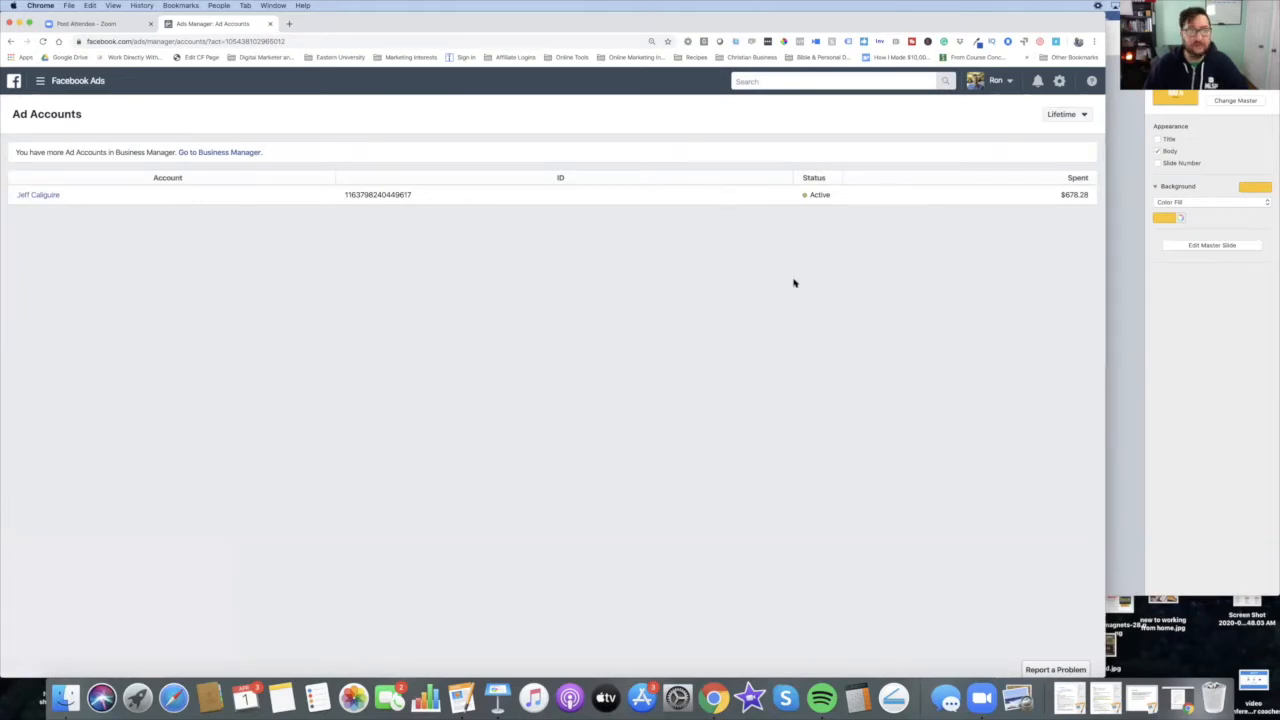
click(233, 157)
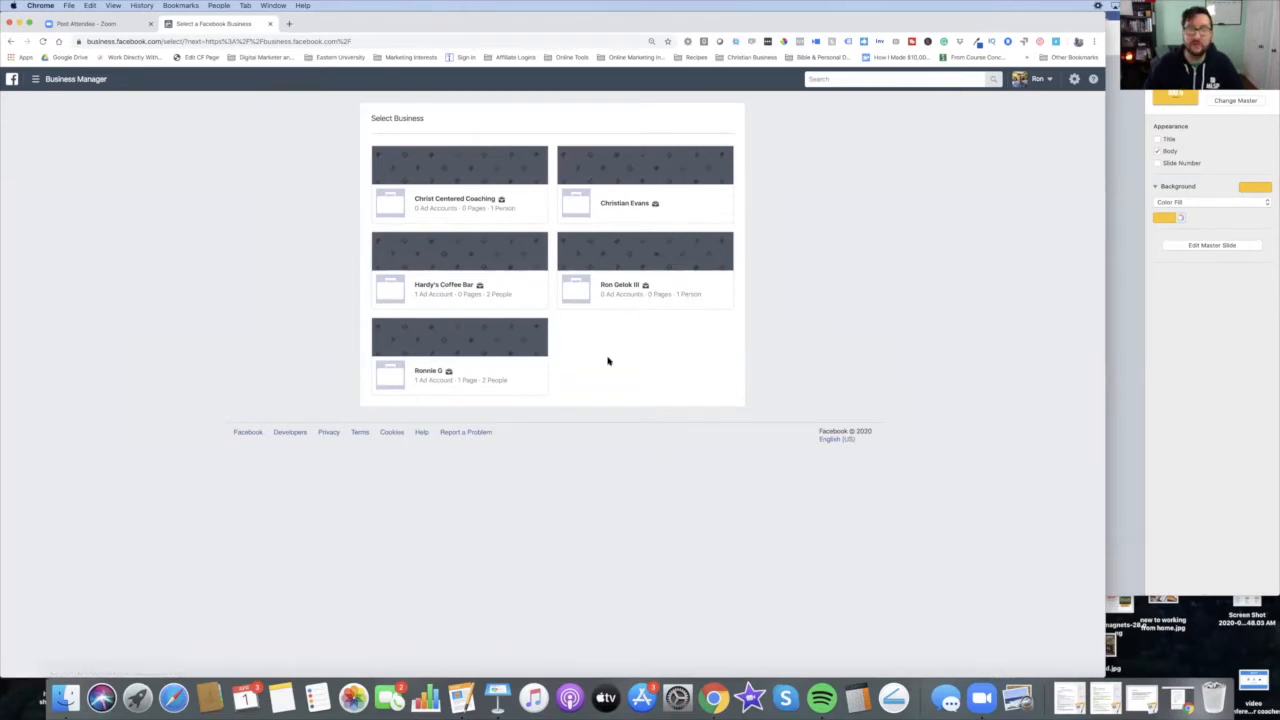
click(413, 378)
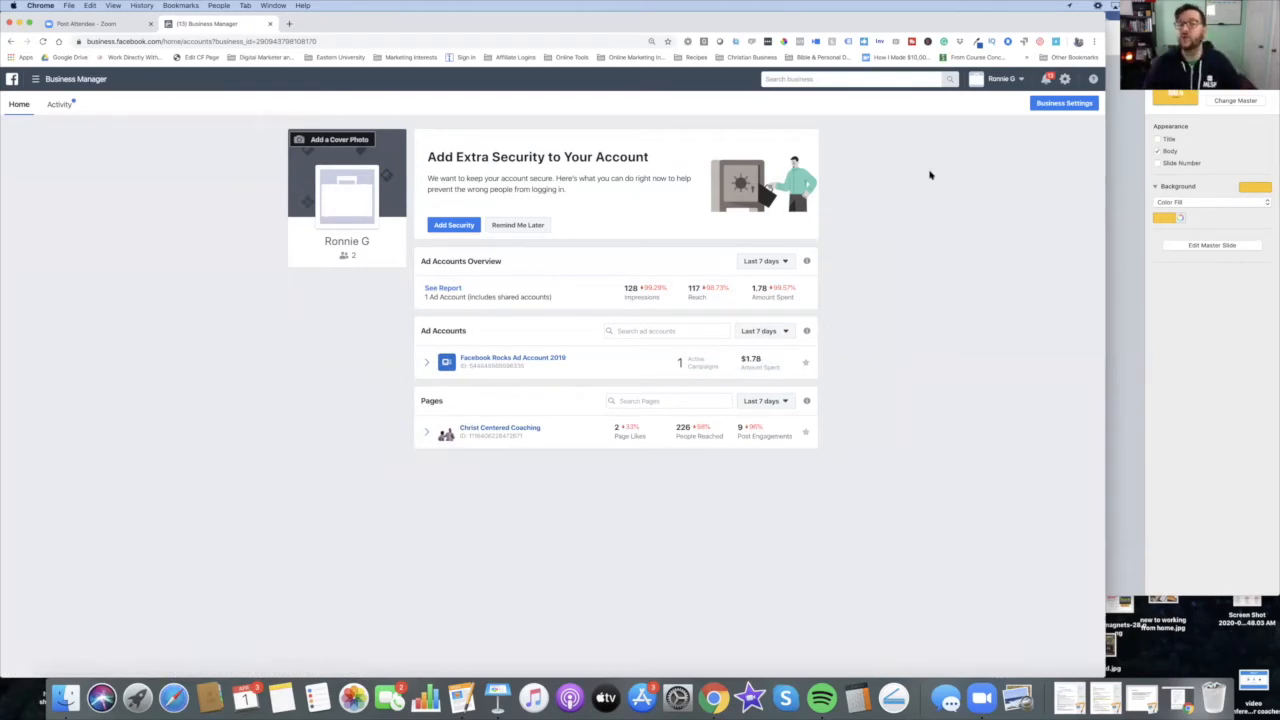
Step: Open the Facebook Rocks Ad Account 2019 ad account in Ads Manager
key(super+equal)
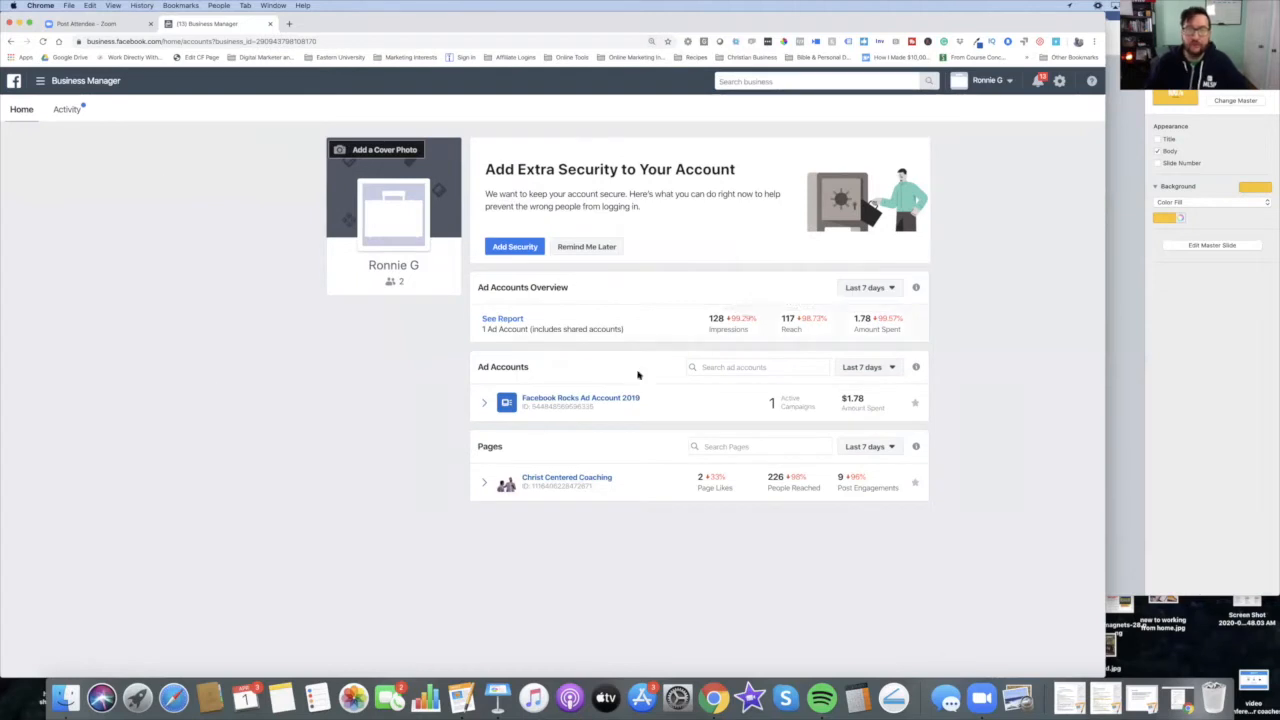
click(610, 399)
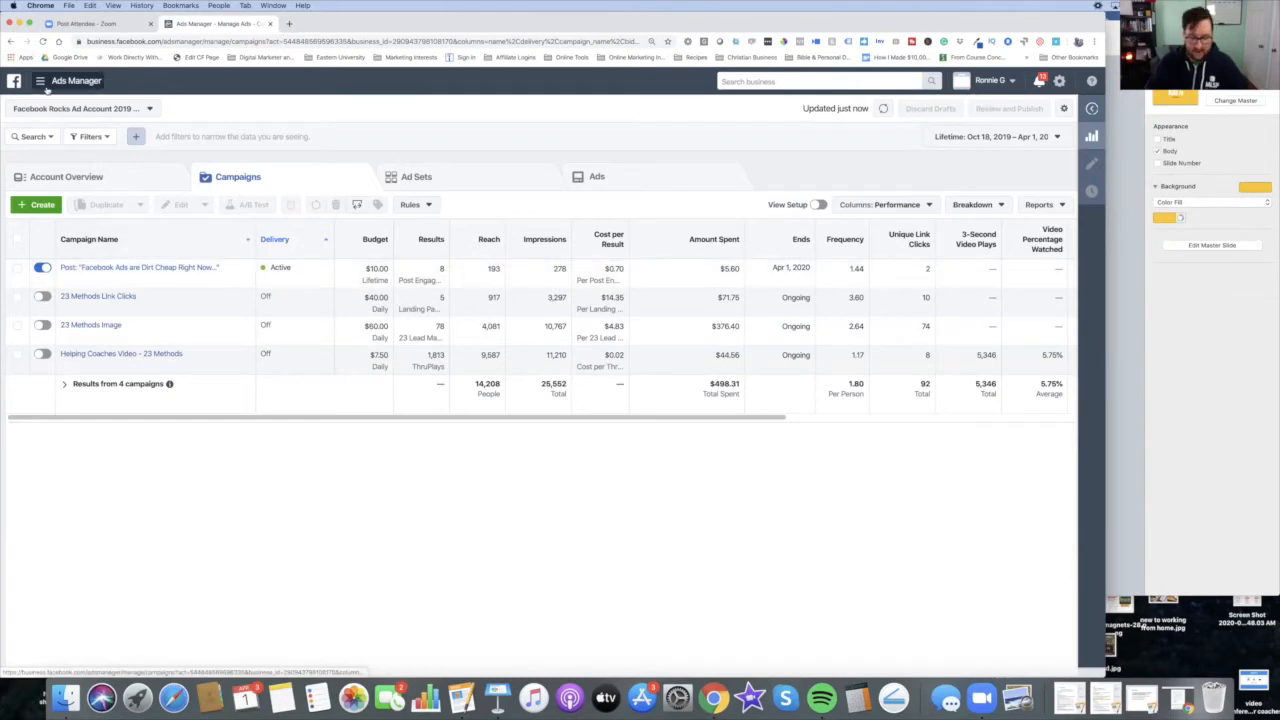
Step: Open the Billing page for the ad account from the Ads Manager navigation menu
key(super+plus)
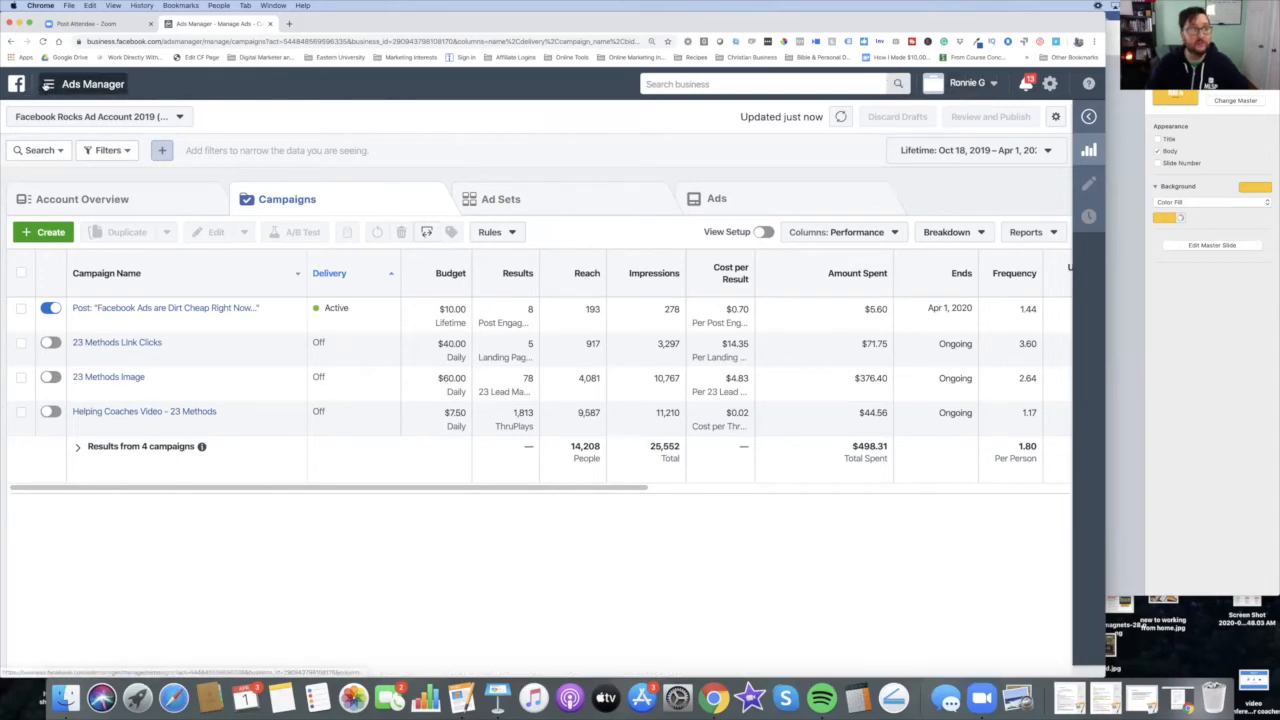
click(48, 84)
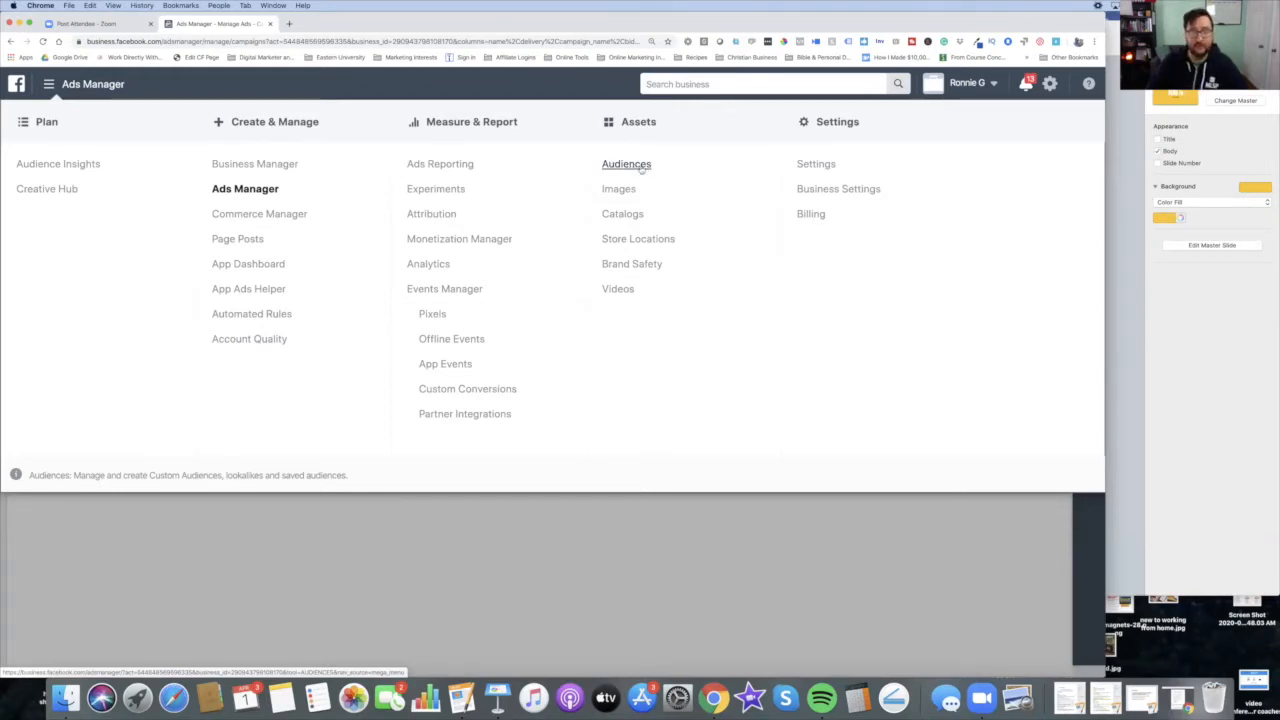
click(863, 551)
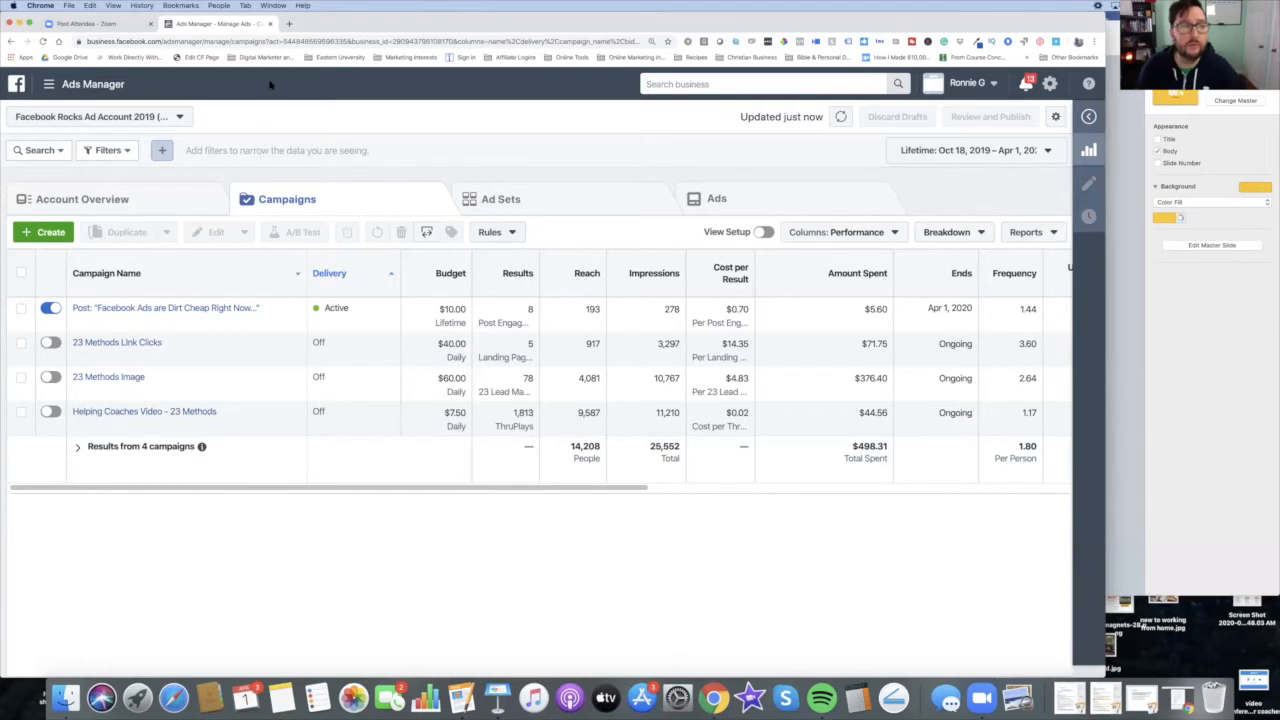
click(70, 84)
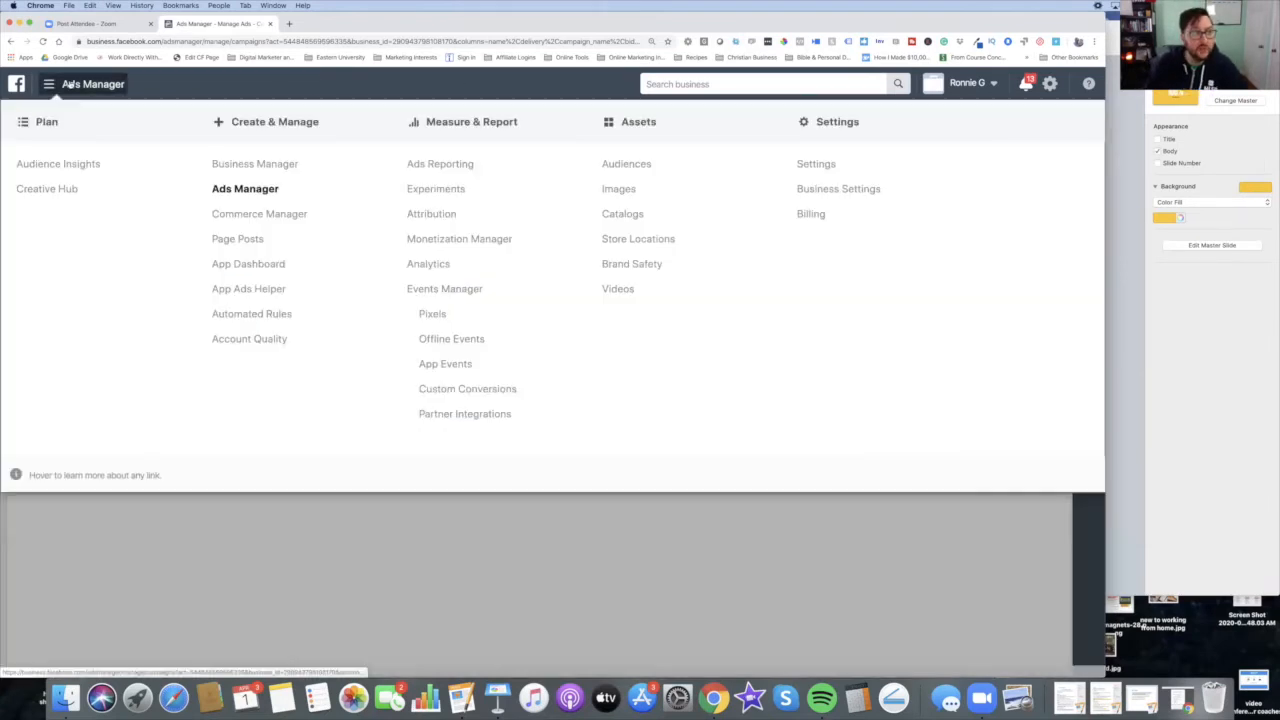
click(811, 214)
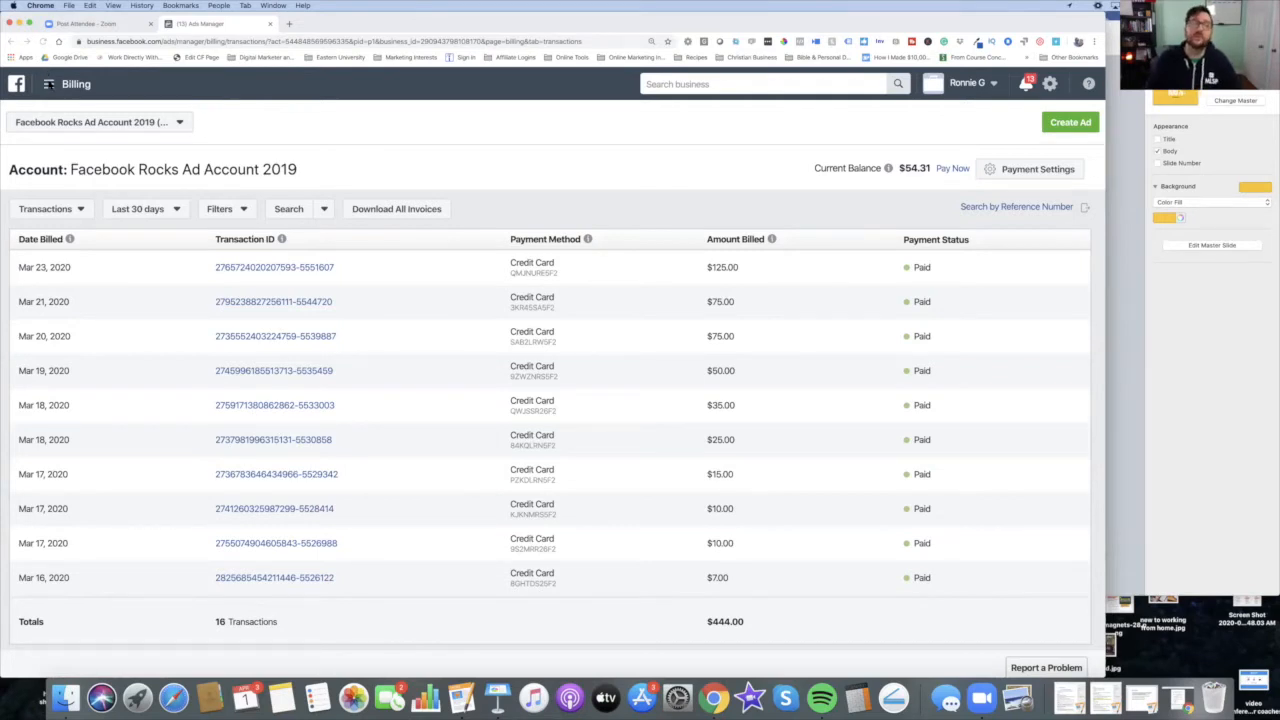
Step: Open facebook.com in a new browser tab
click(48, 84)
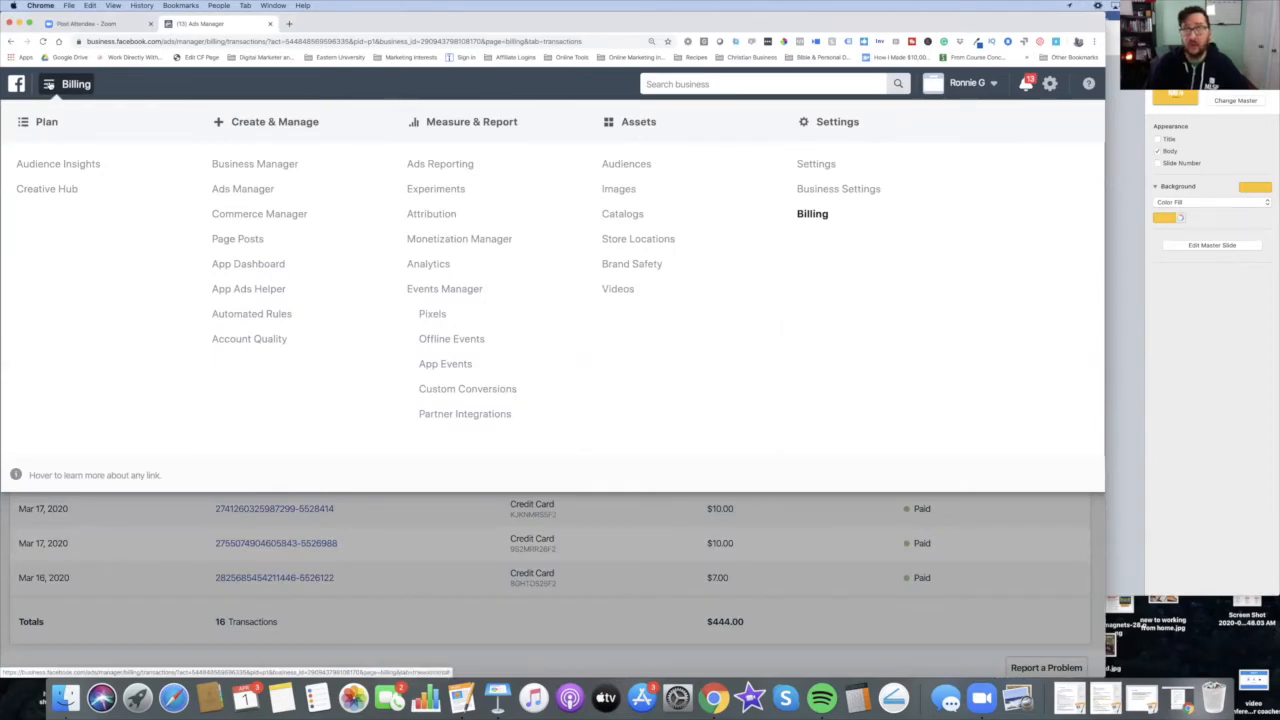
click(127, 83)
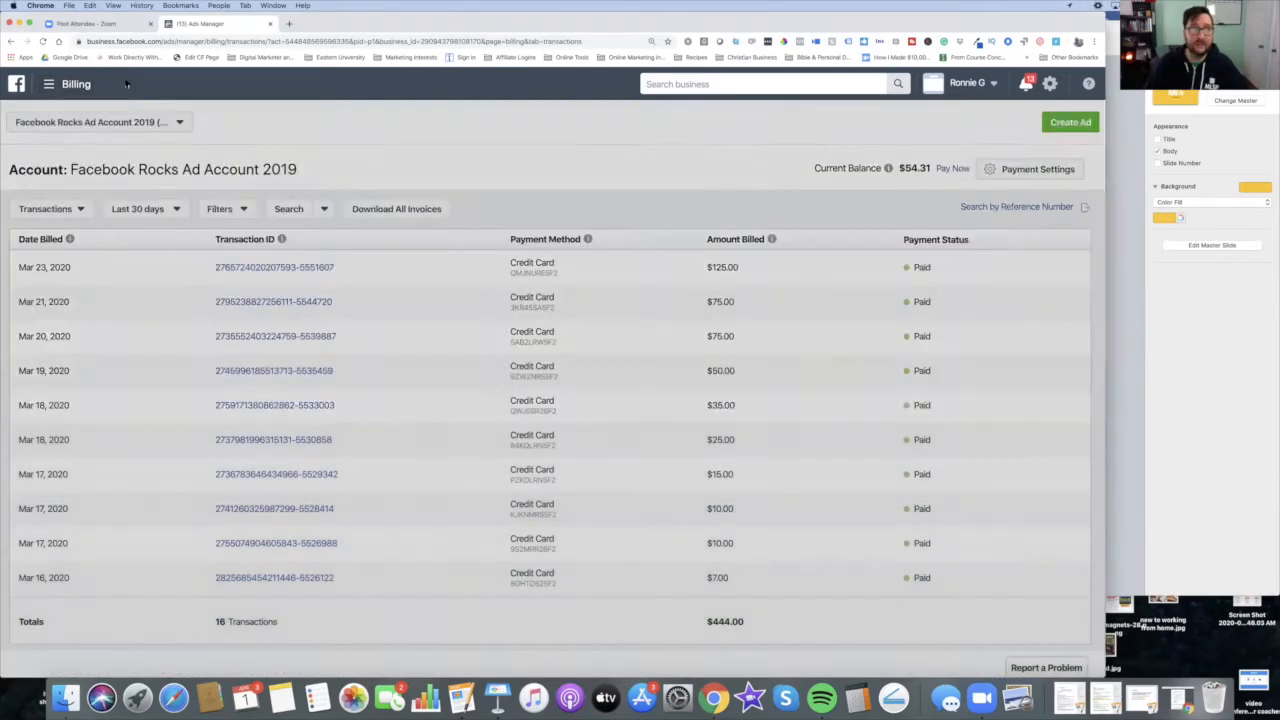
click(291, 23)
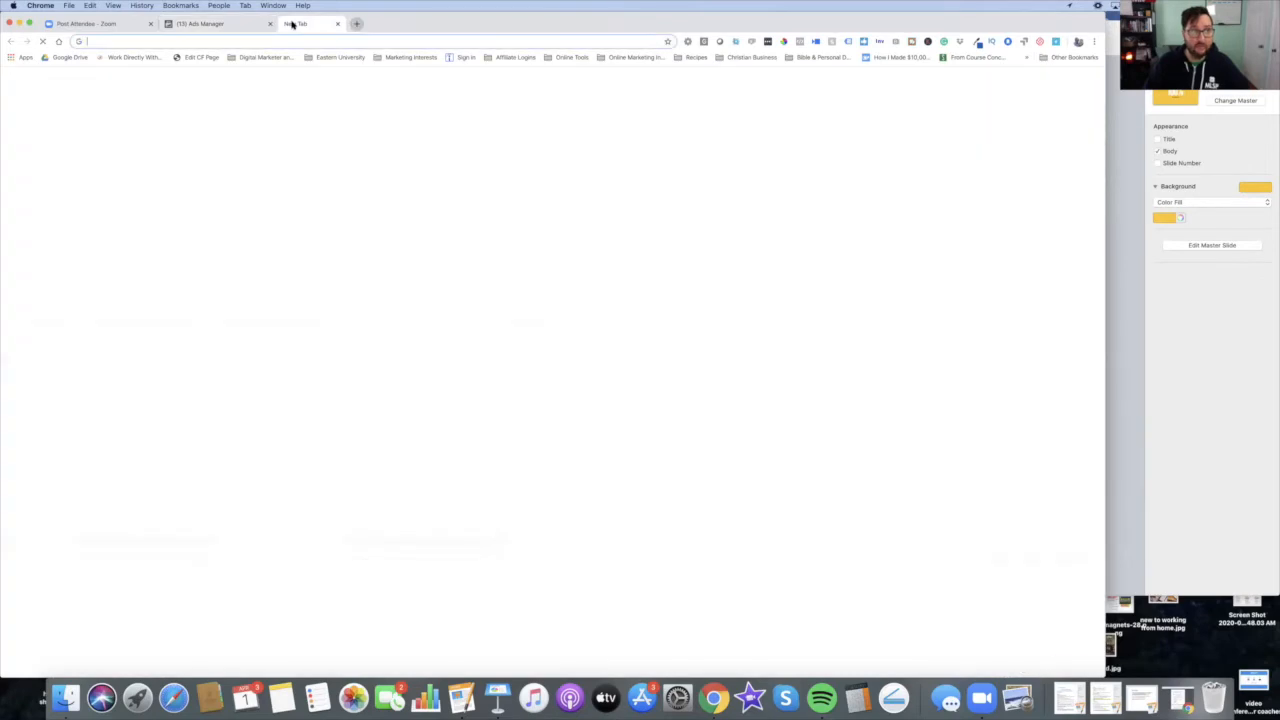
text(facebook.com)
key(Return)
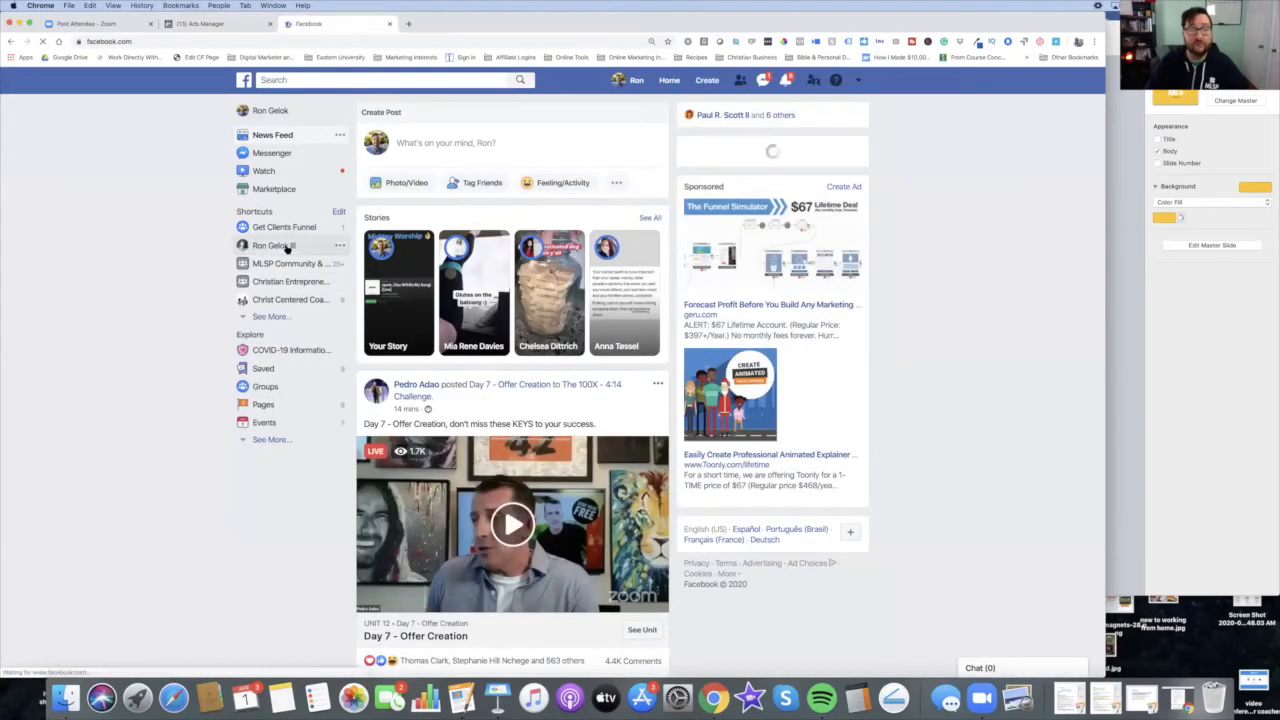
Step: From a shortcut page, open Manage Pages through the account menu and start Create a Page
click(287, 248)
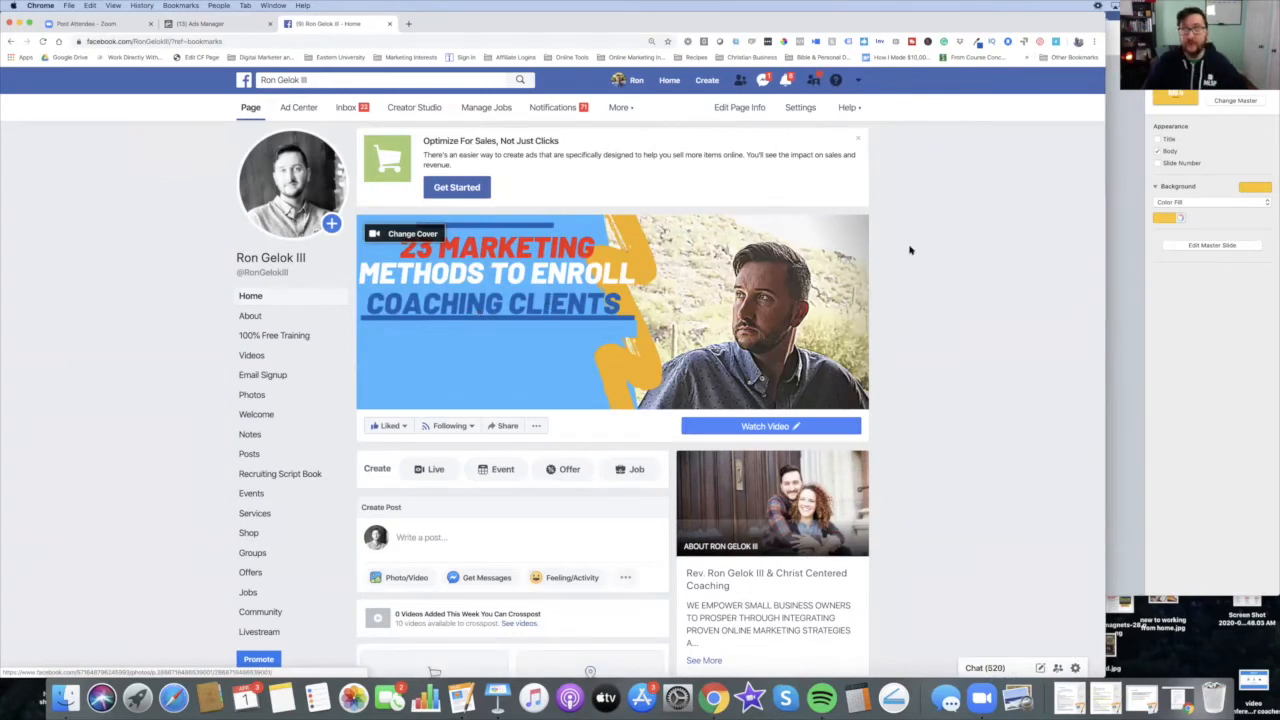
click(859, 81)
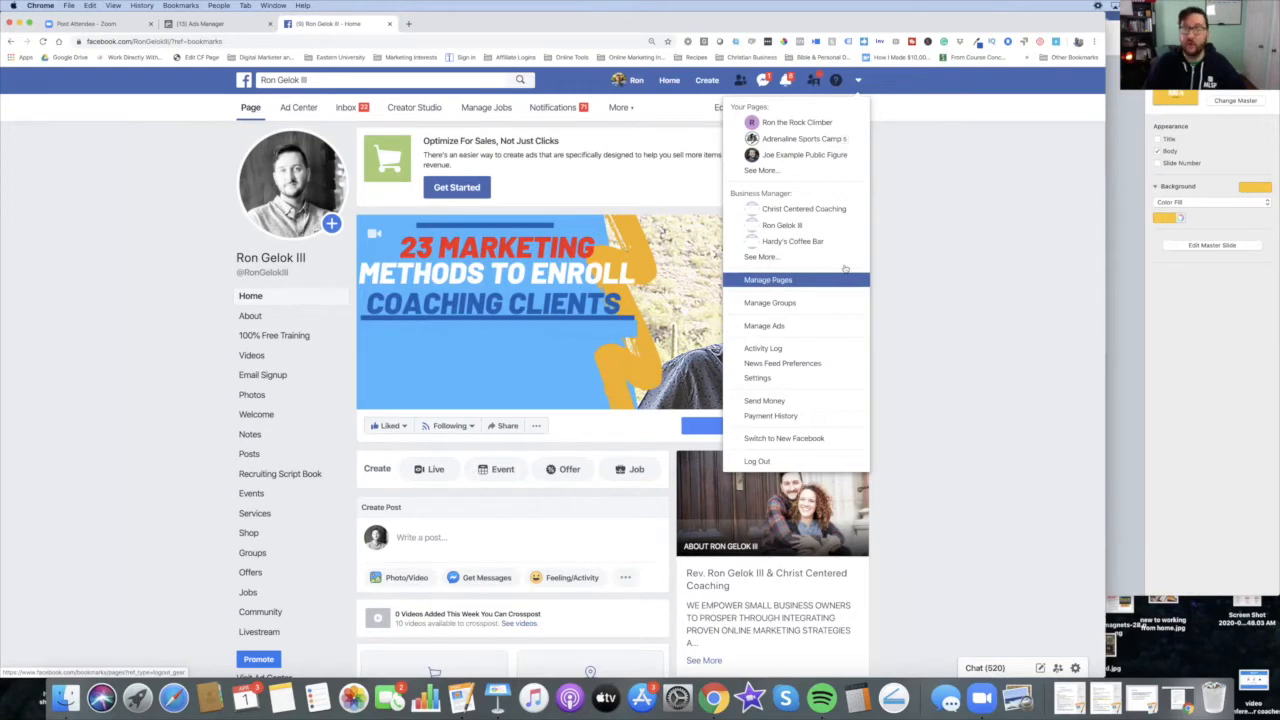
click(798, 281)
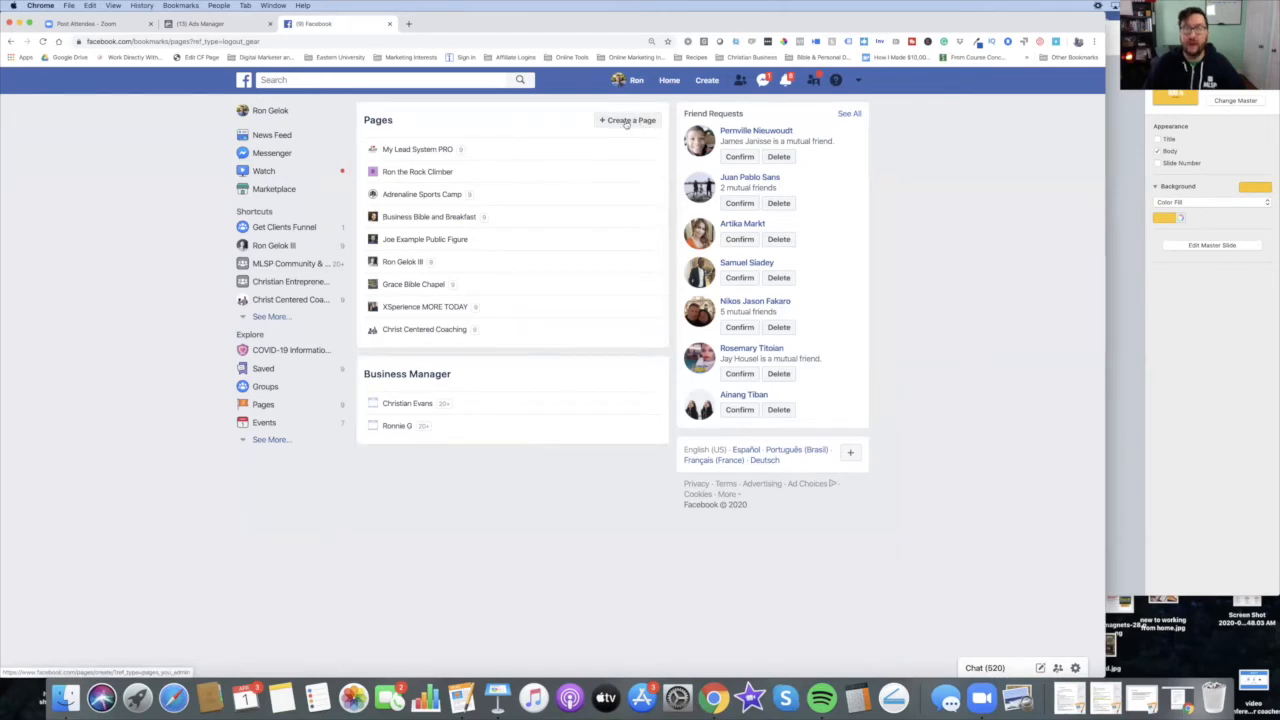
click(627, 120)
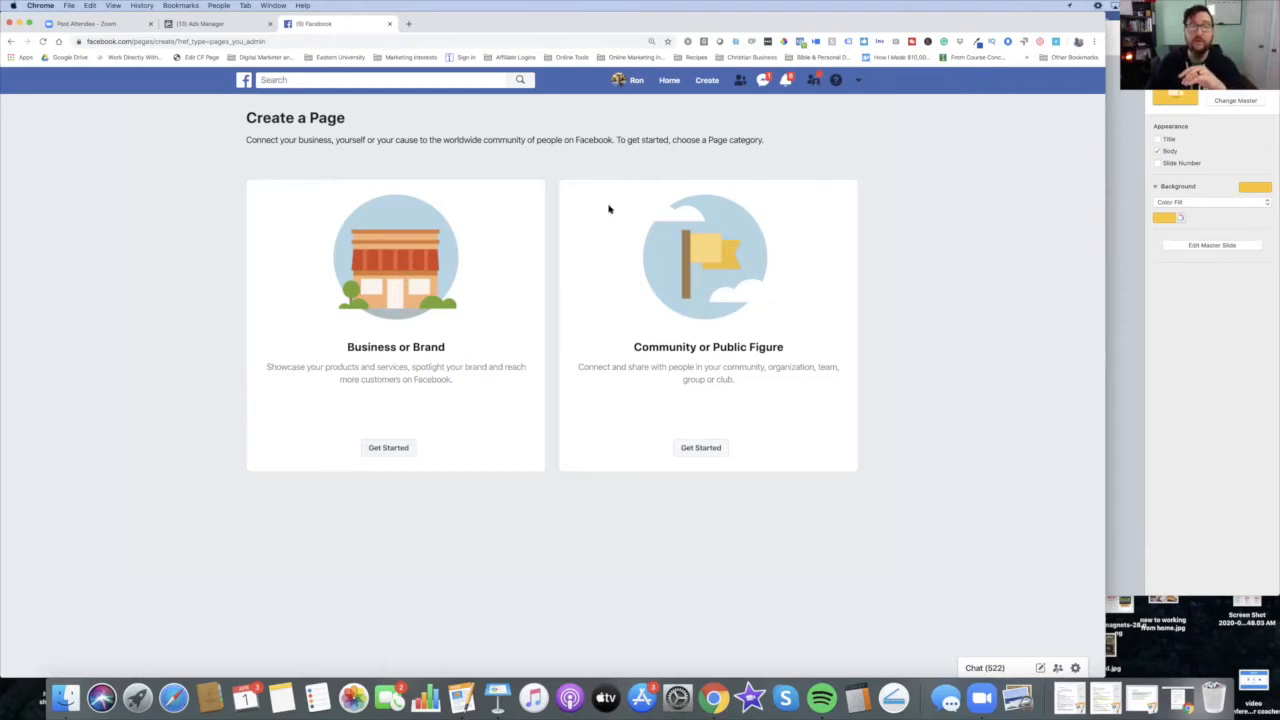
Step: Return to the Ads Manager tab and open the Ads Manager campaigns view from the navigation menu
triple_click(268, 121)
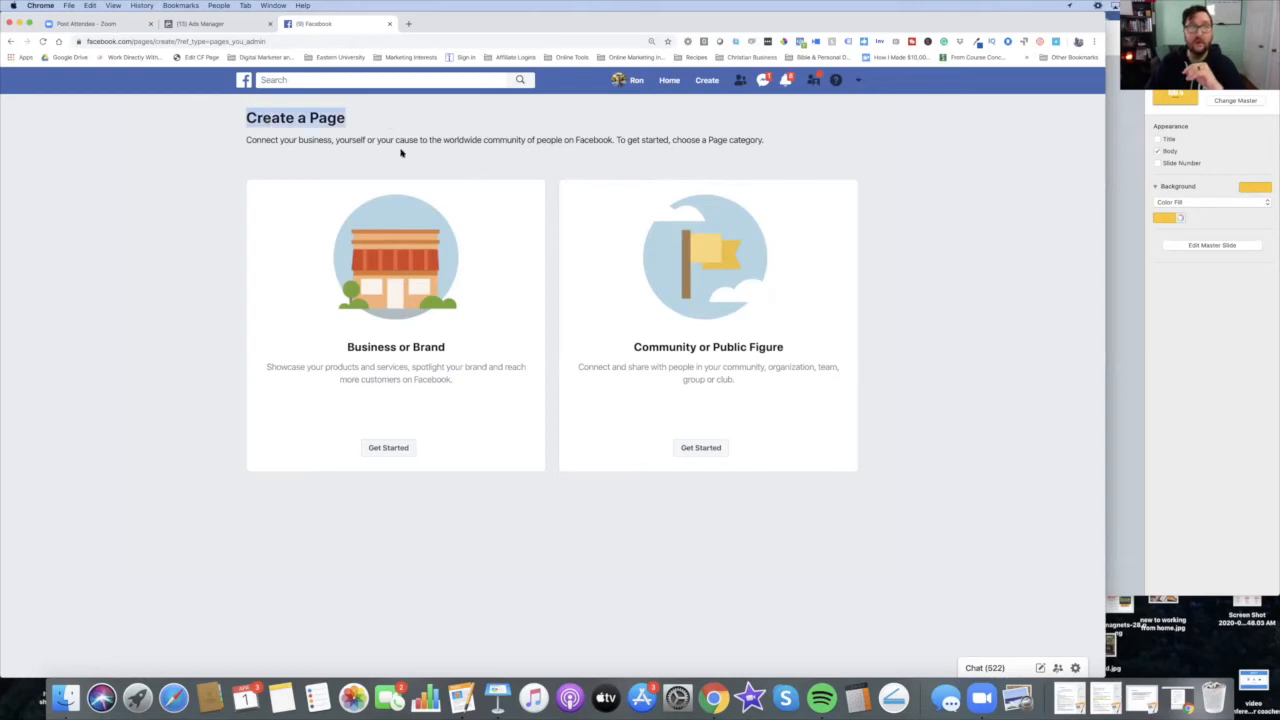
click(216, 24)
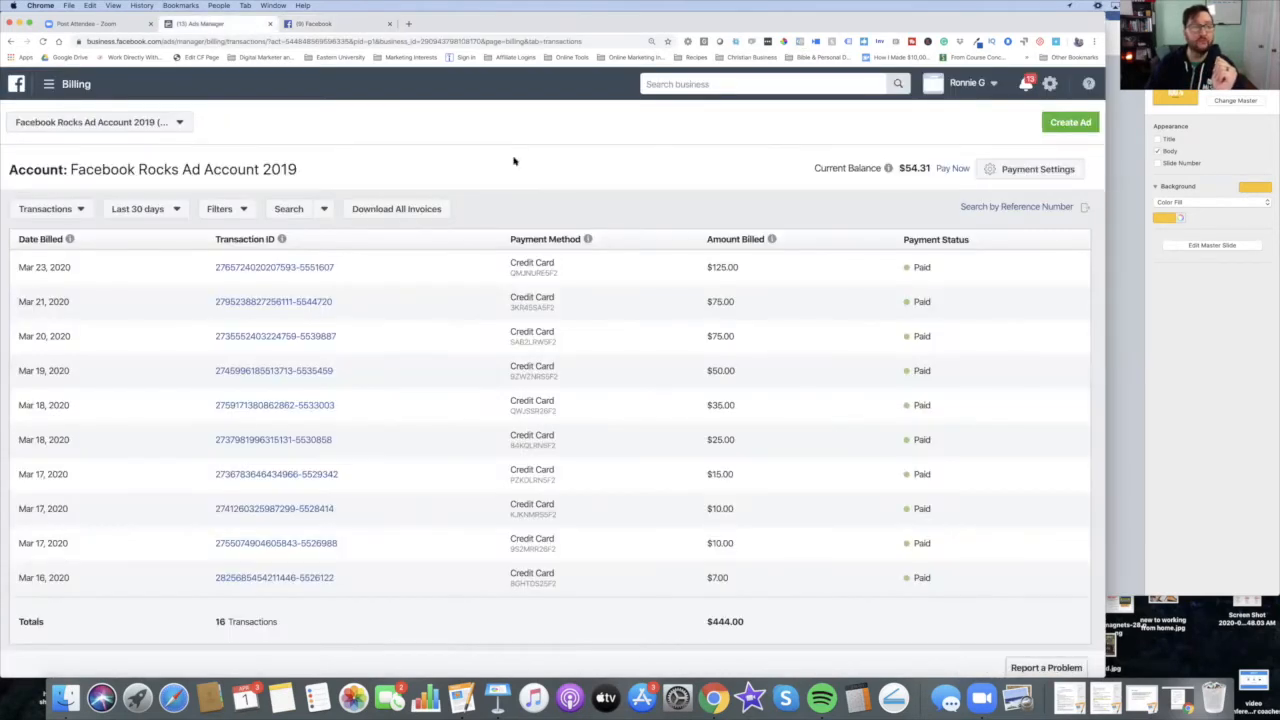
click(62, 84)
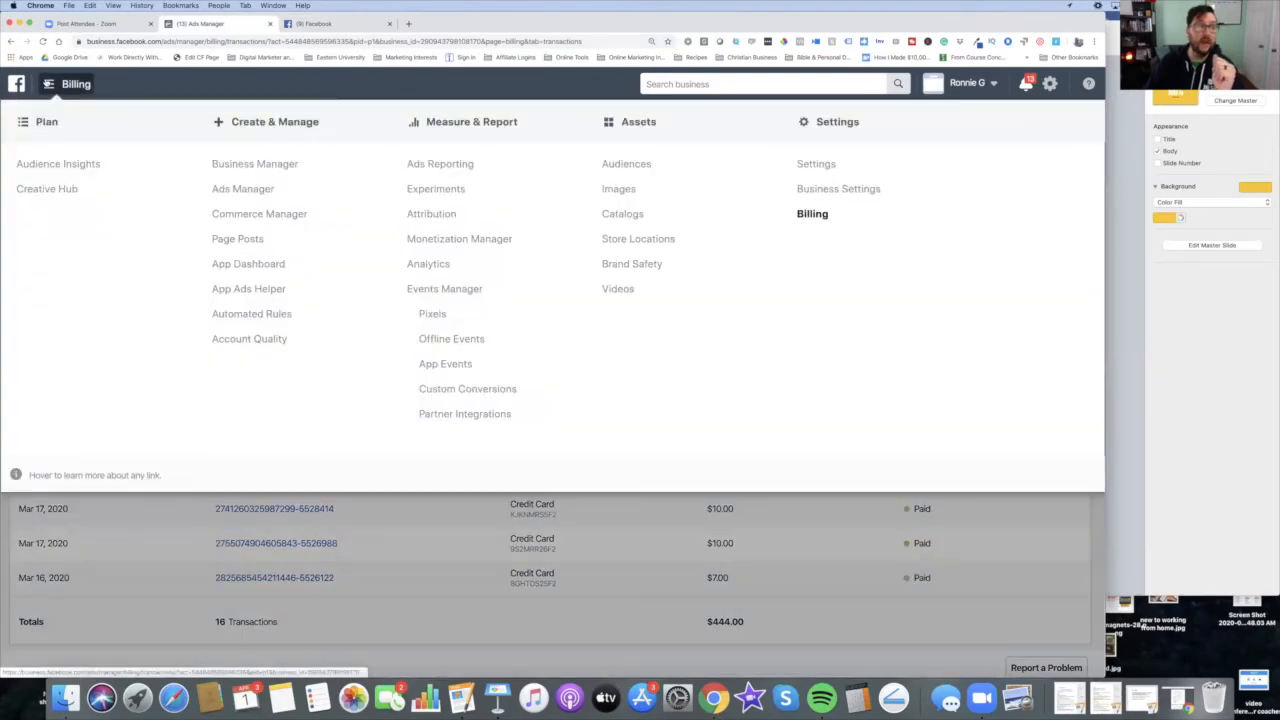
click(221, 189)
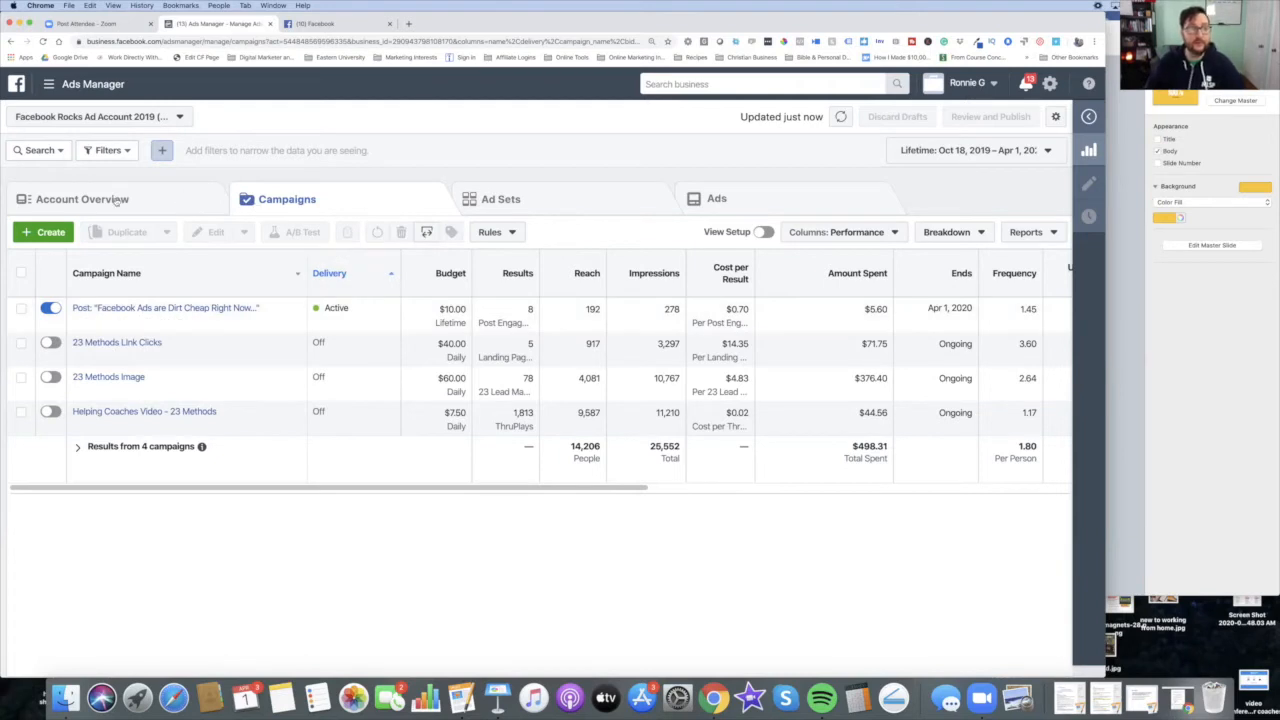
Step: Review the Account Overview insights for the ad account and go back to the Campaigns tab
click(179, 197)
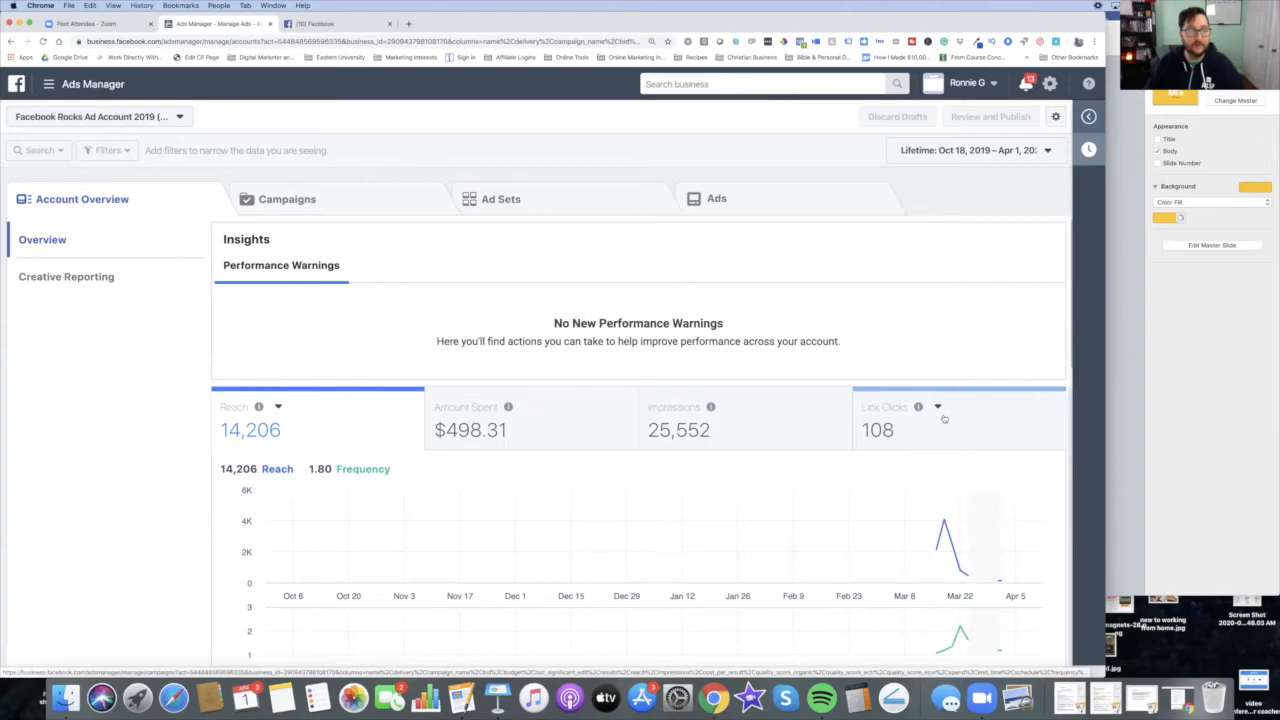
scroll(877, 463, down, 5)
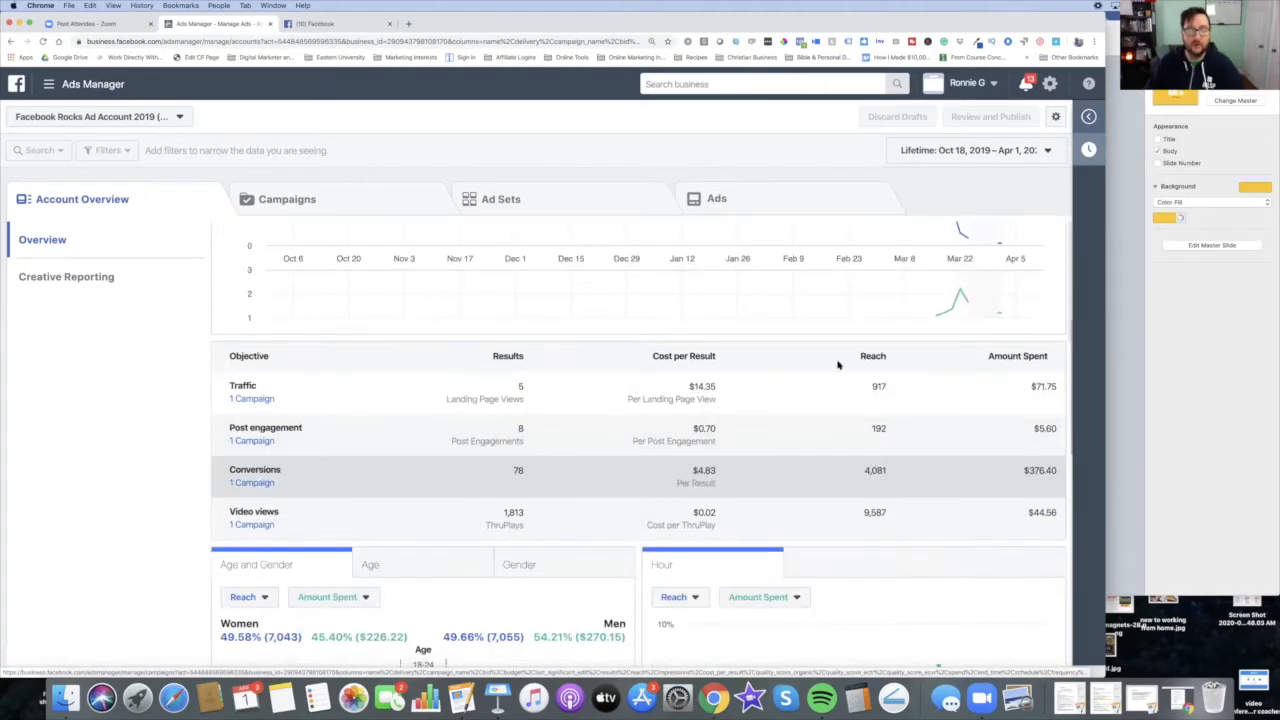
scroll(647, 265, up, 5)
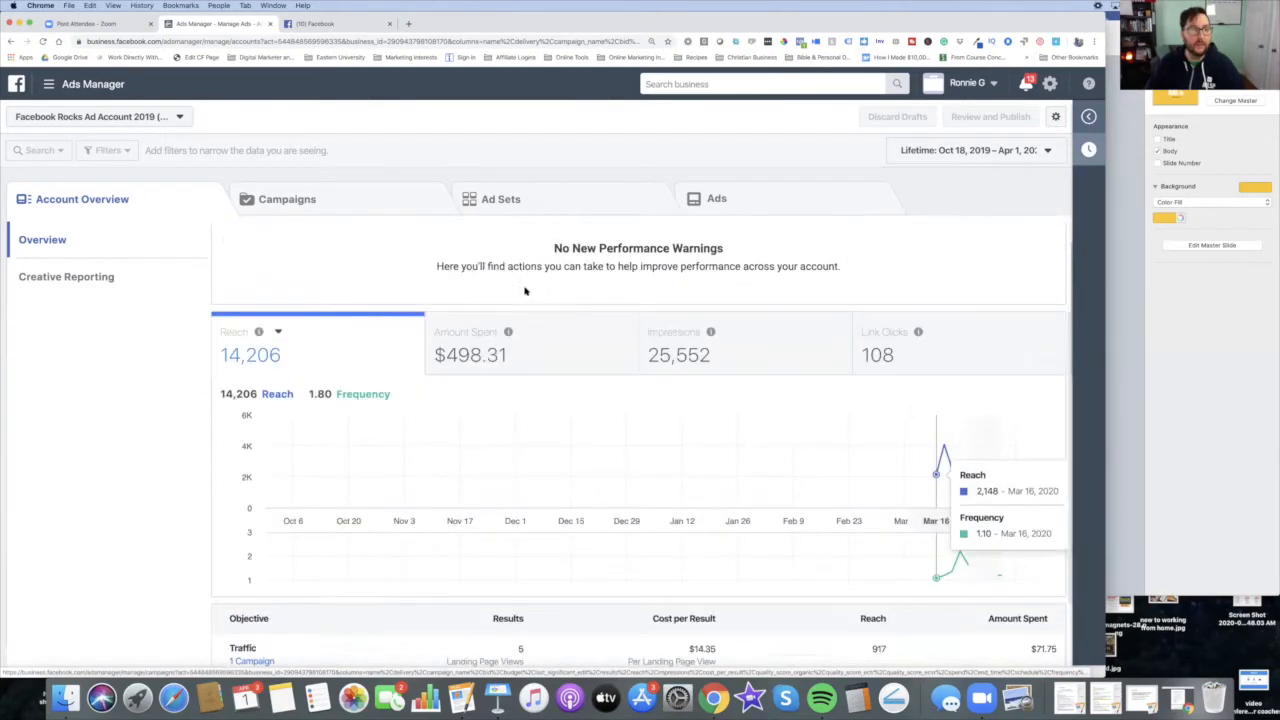
click(293, 201)
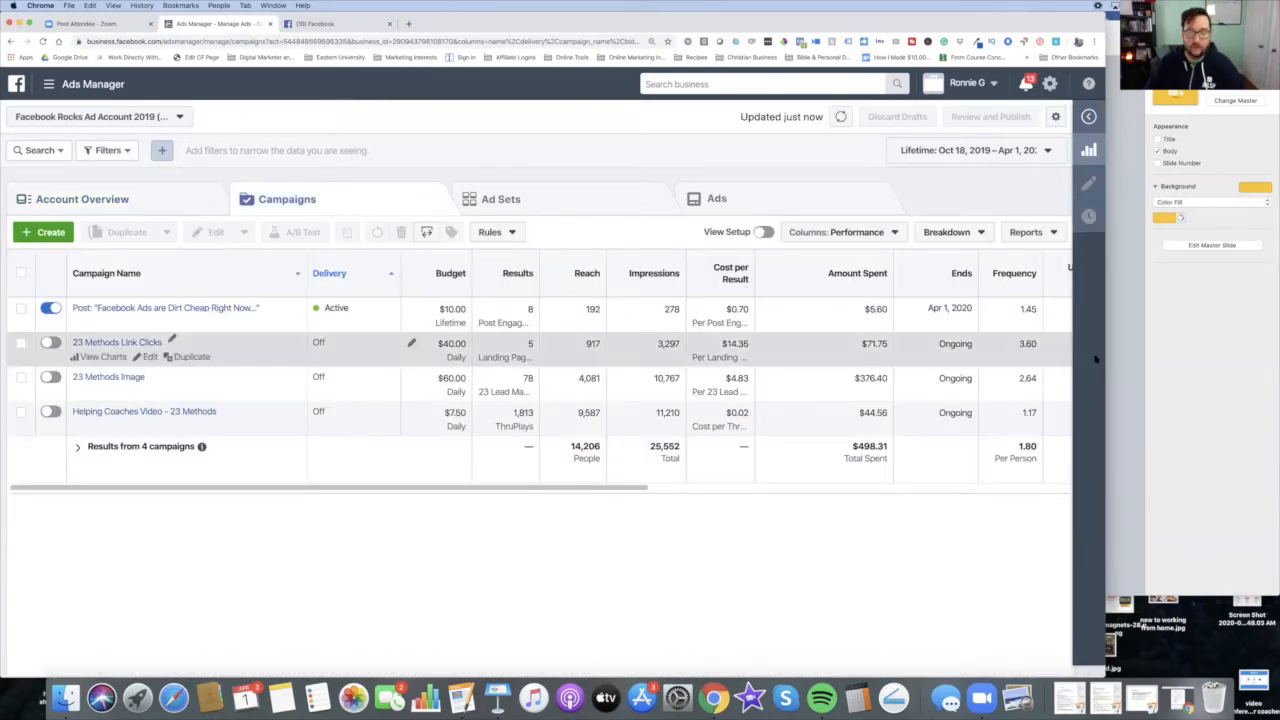
Step: Switch to Keynote to show the lesson slides, ending on the Ads Manager slide, and return to the browser
click(1217, 405)
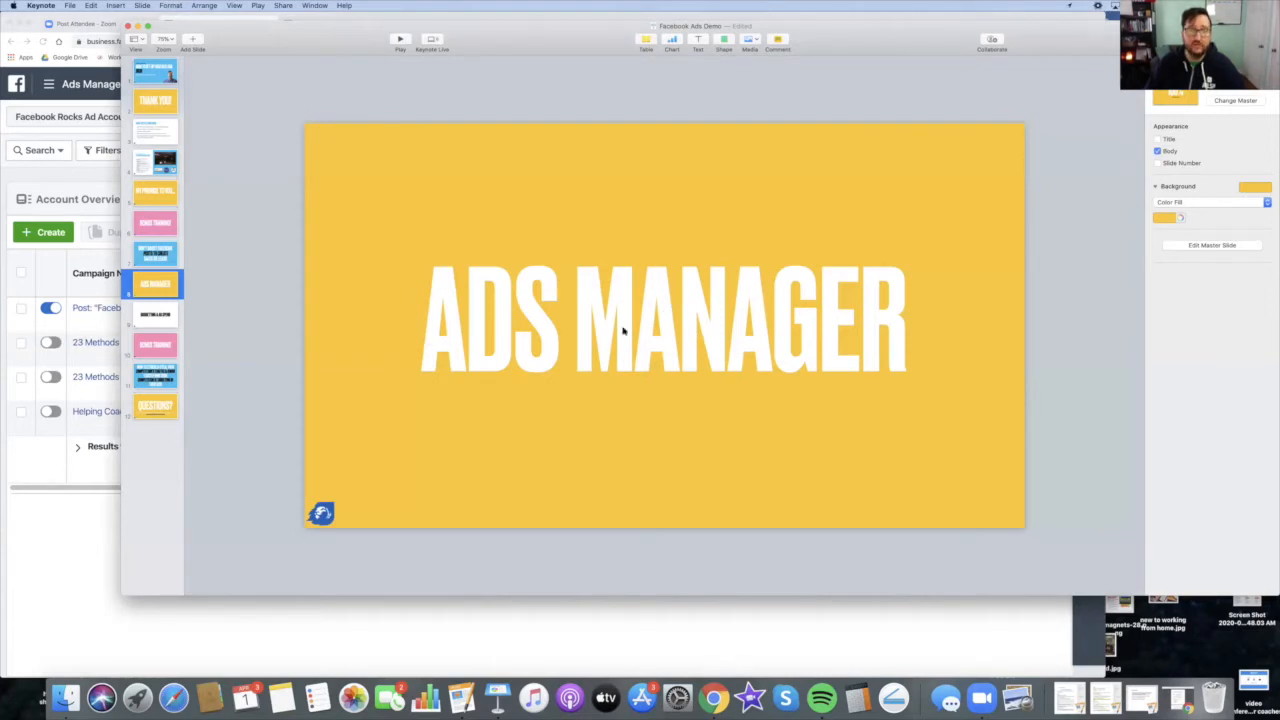
click(160, 132)
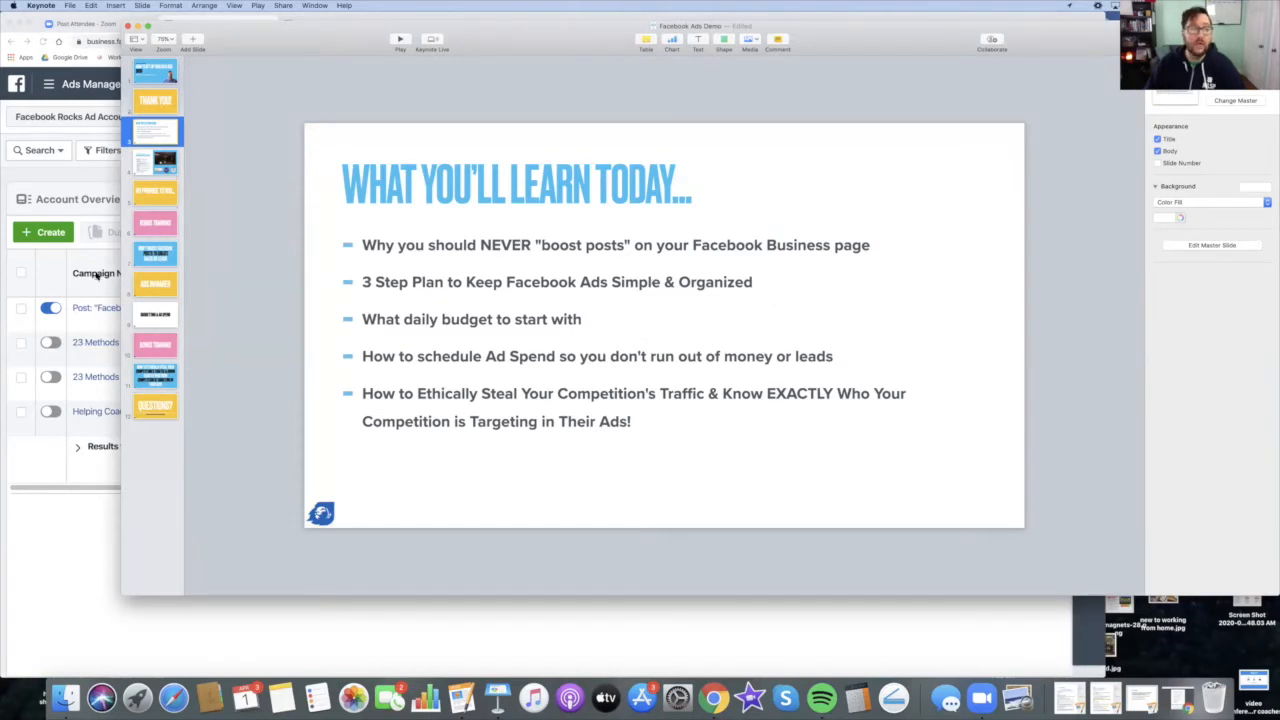
click(154, 286)
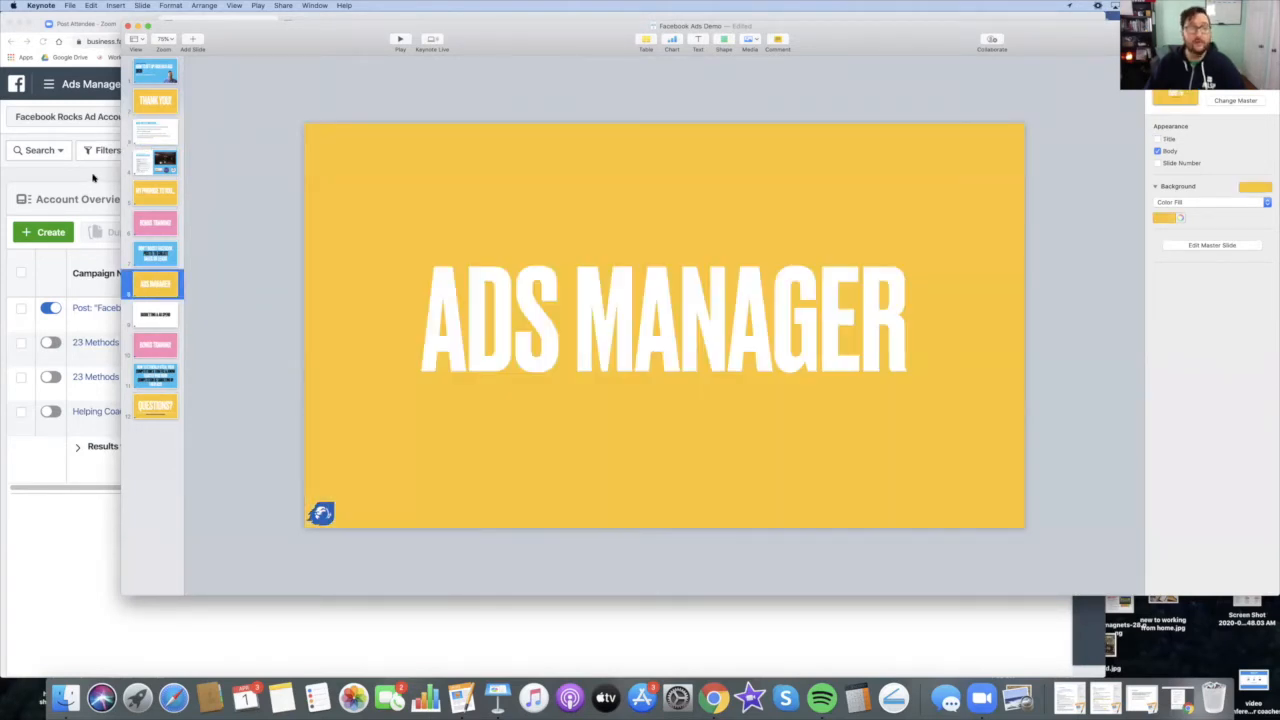
click(93, 177)
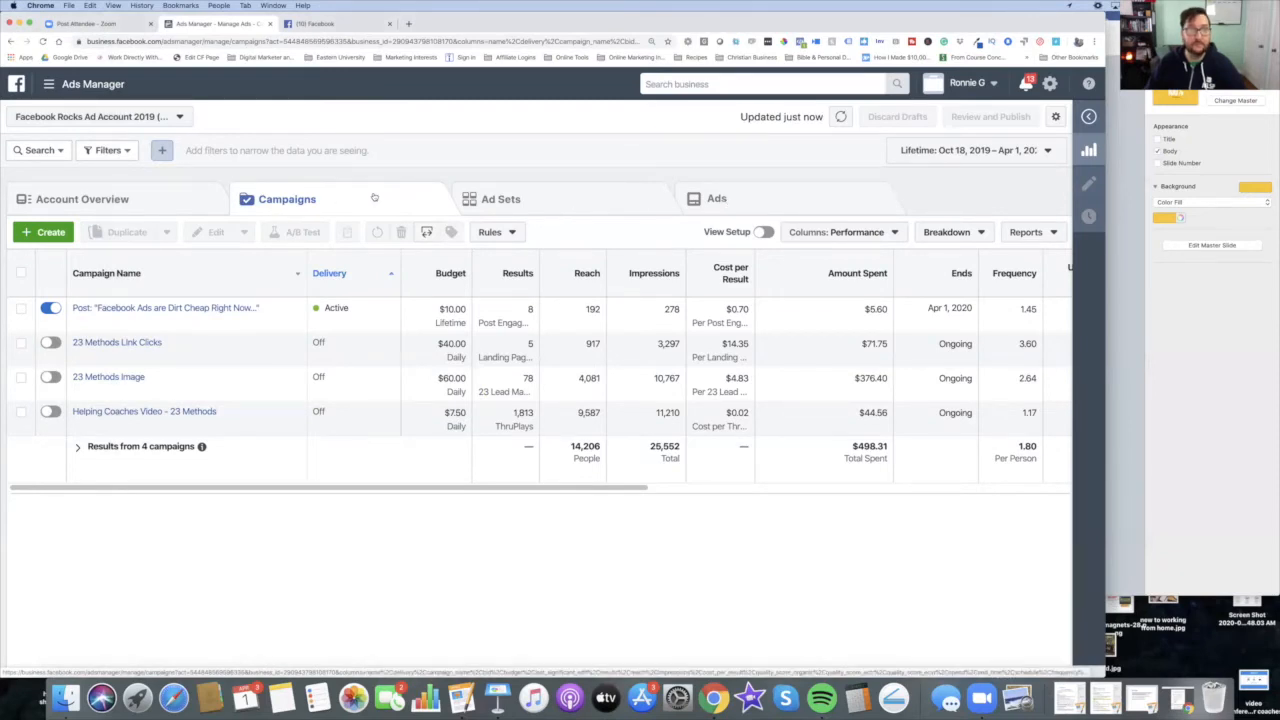
Step: Browse the Ad Sets and Ads tabs, then open the ad sets of the 23 Methods Image campaign
click(544, 197)
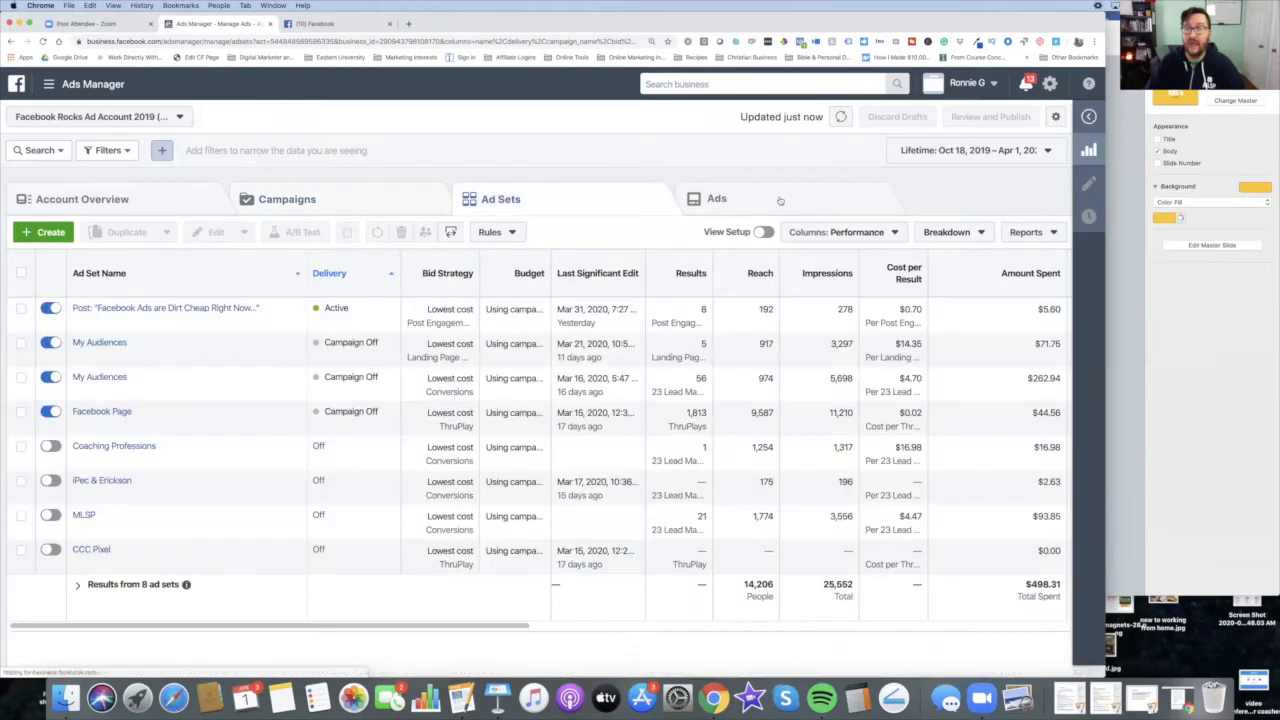
click(780, 200)
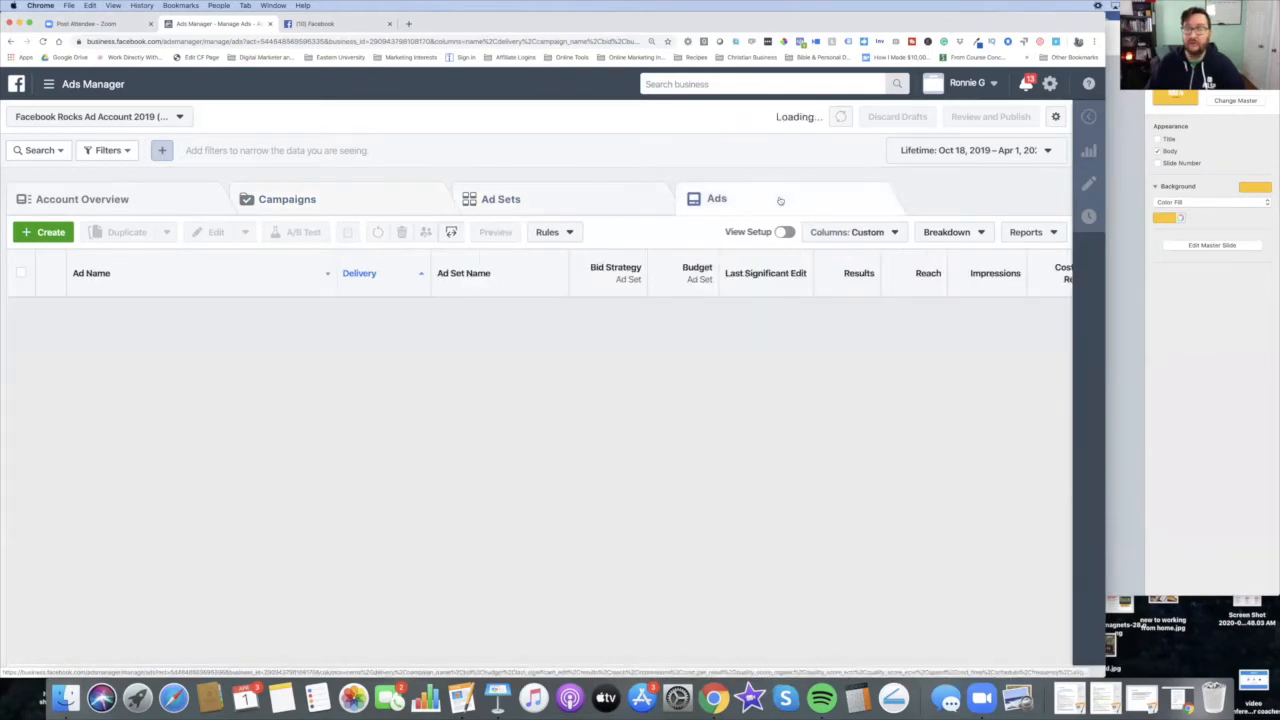
click(405, 197)
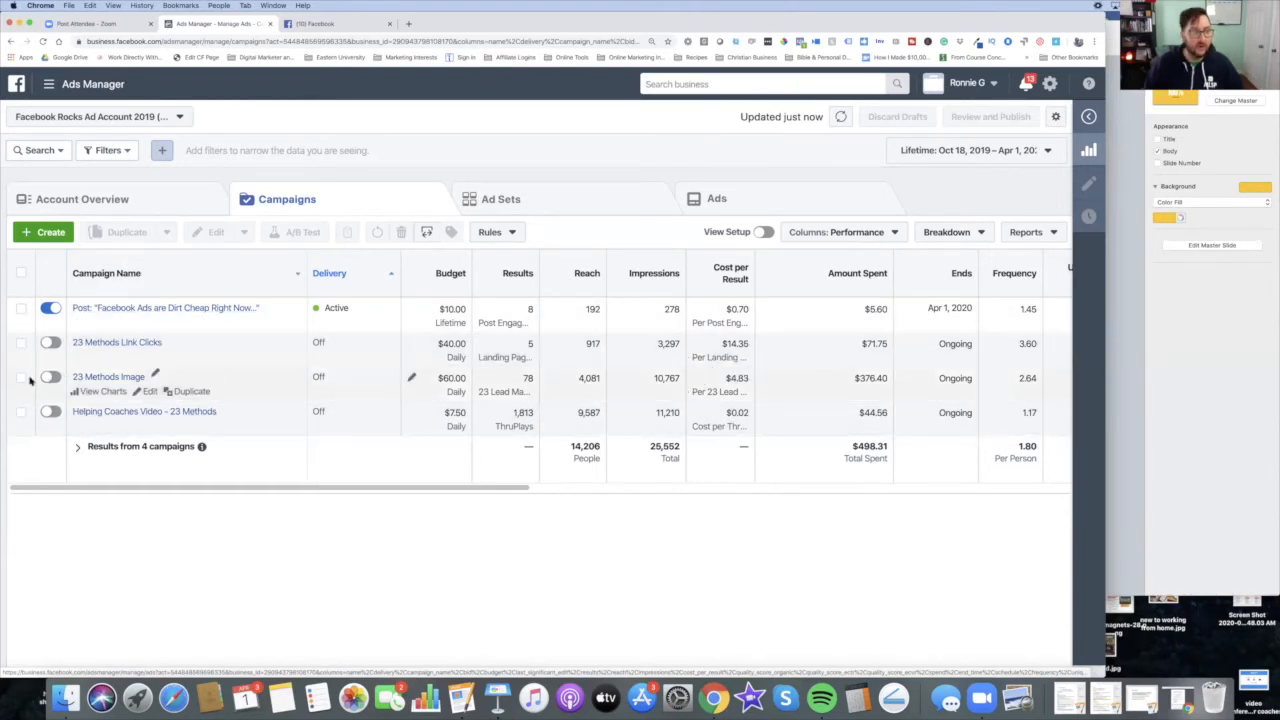
click(104, 377)
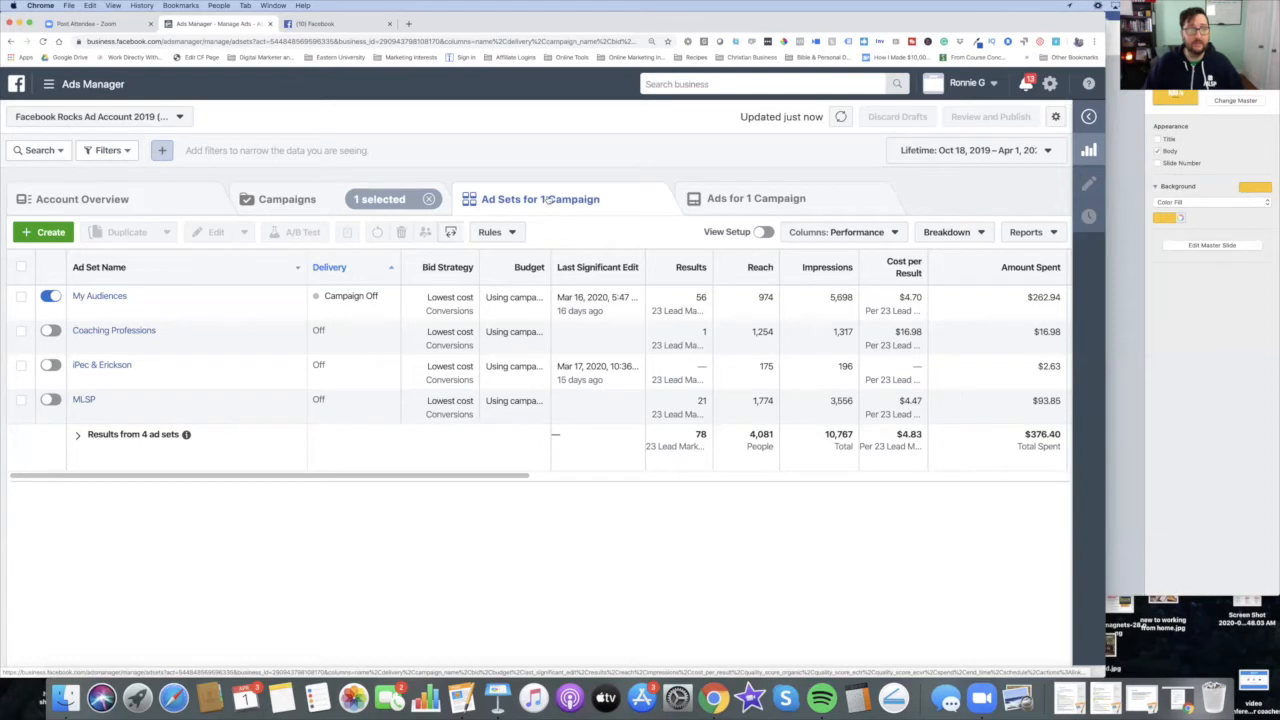
mouse_move(125, 314)
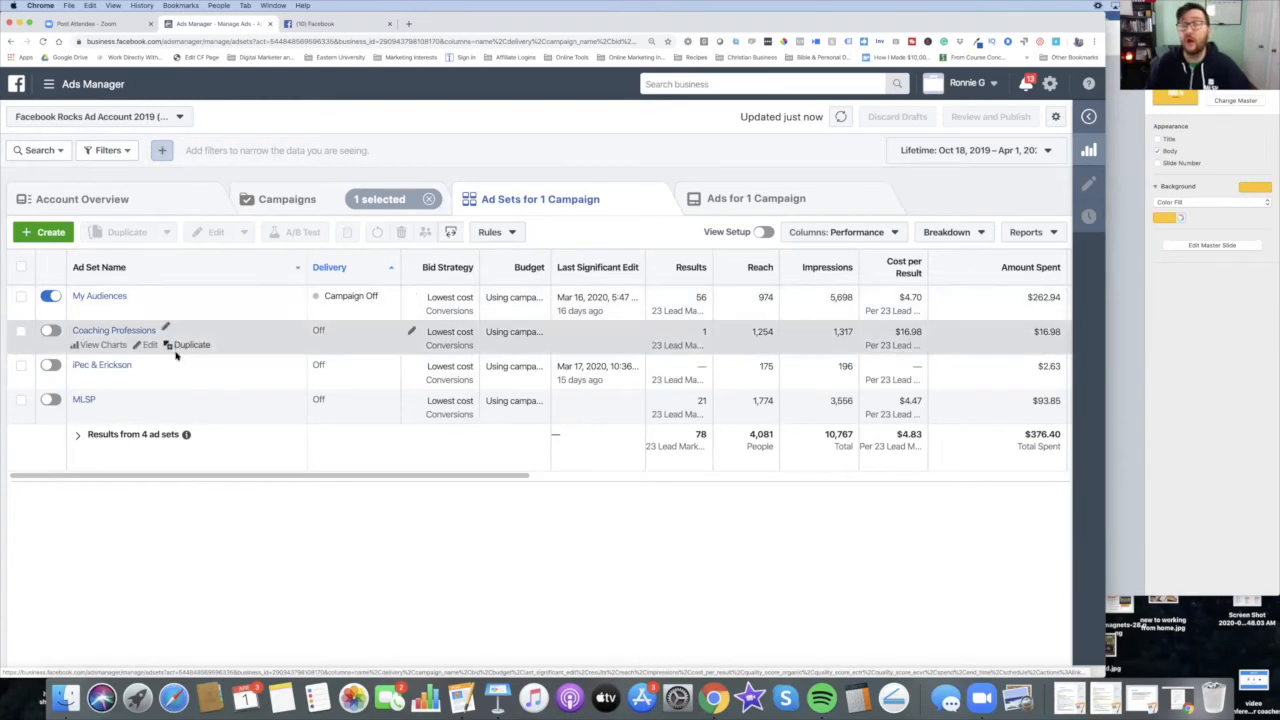
Step: Scroll across the ad set performance columns of the 23 Methods Image campaign to review their metrics
scroll(171, 365, right, 1)
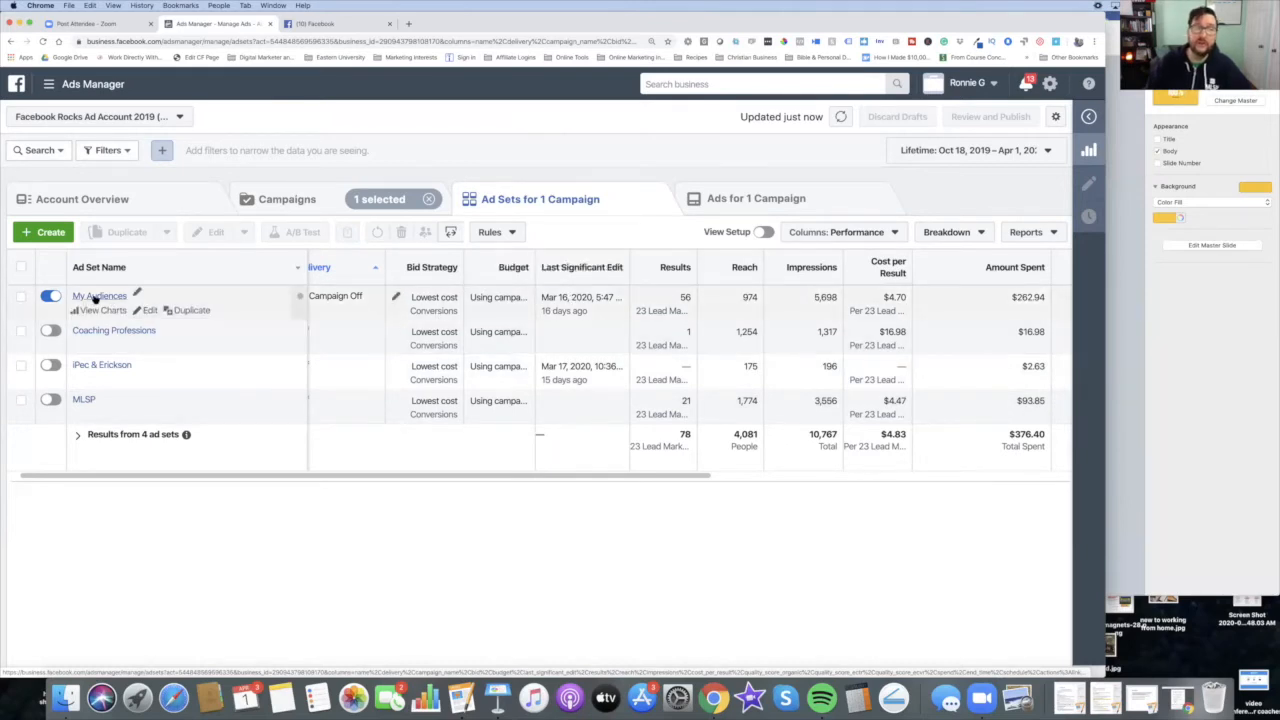
scroll(95, 300, right, 3)
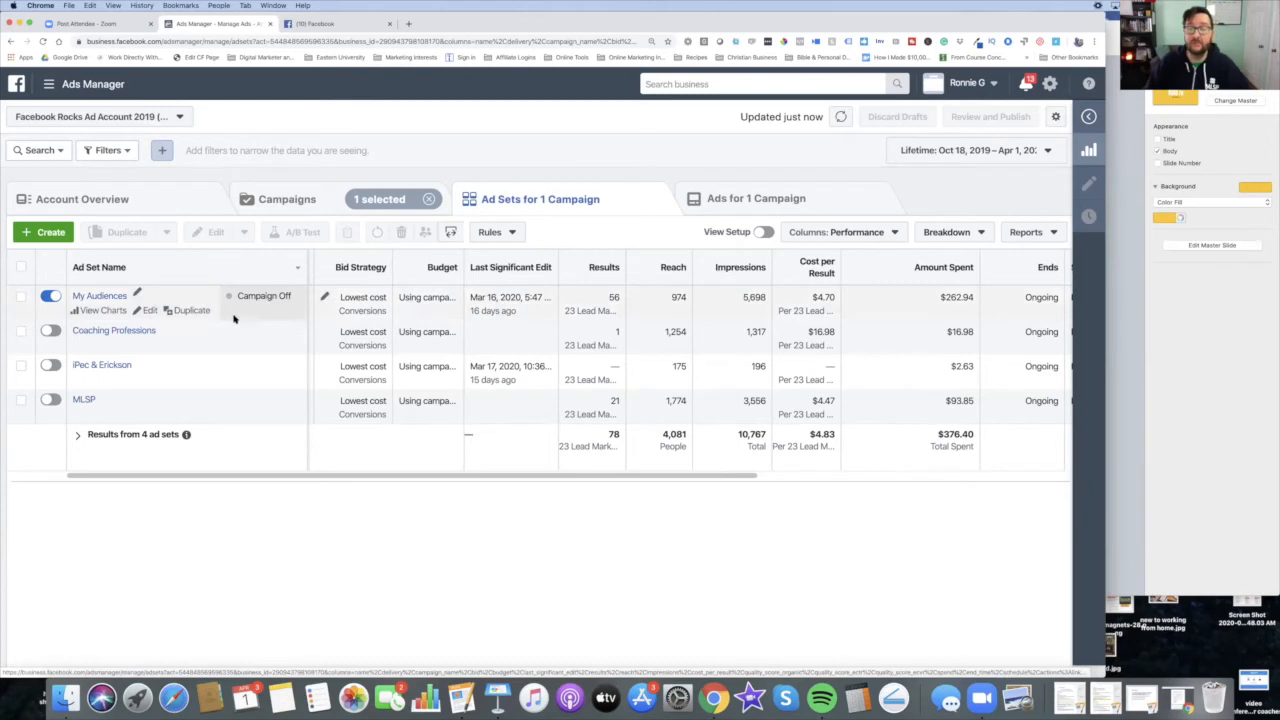
scroll(274, 297, right, 2)
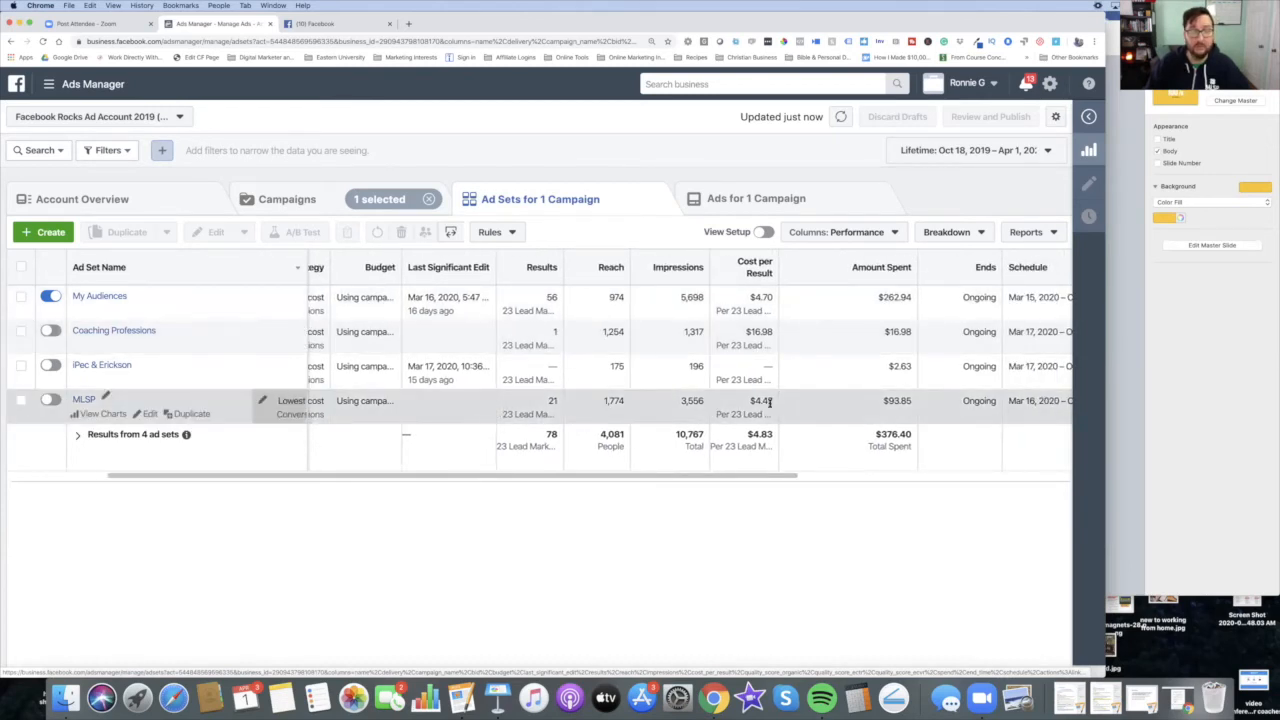
scroll(769, 402, right, 1)
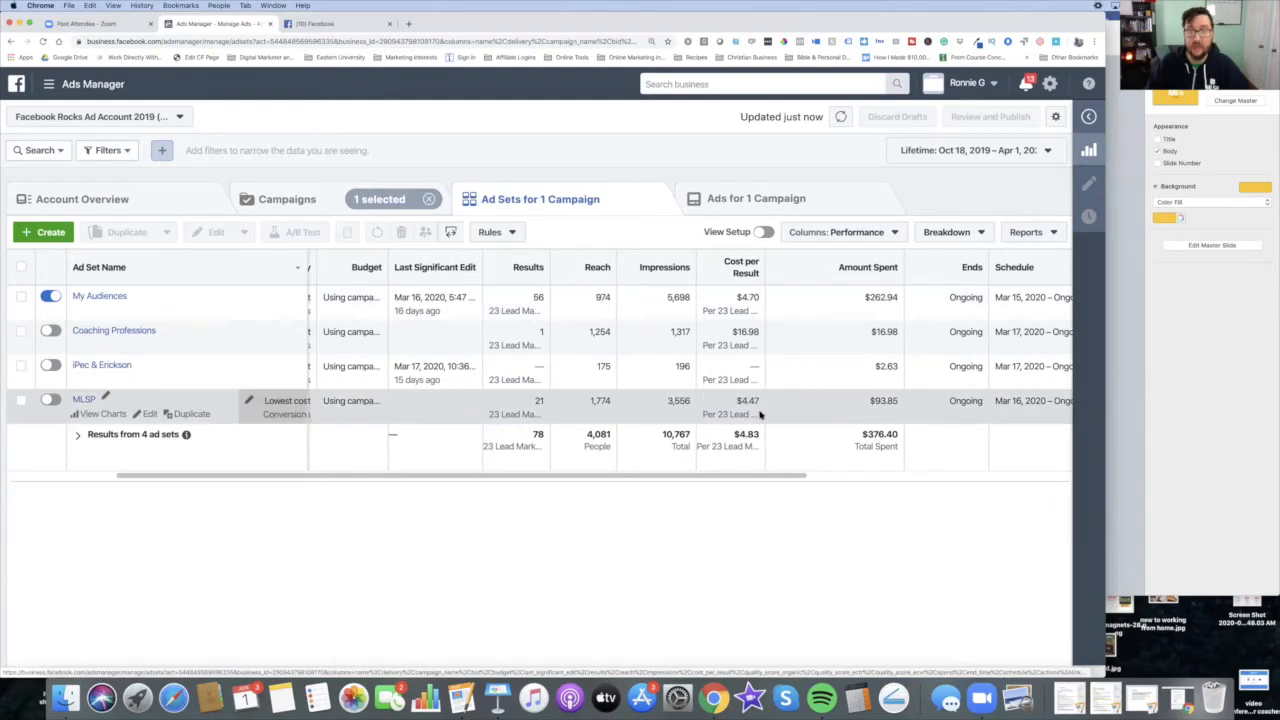
scroll(737, 305, right, 1)
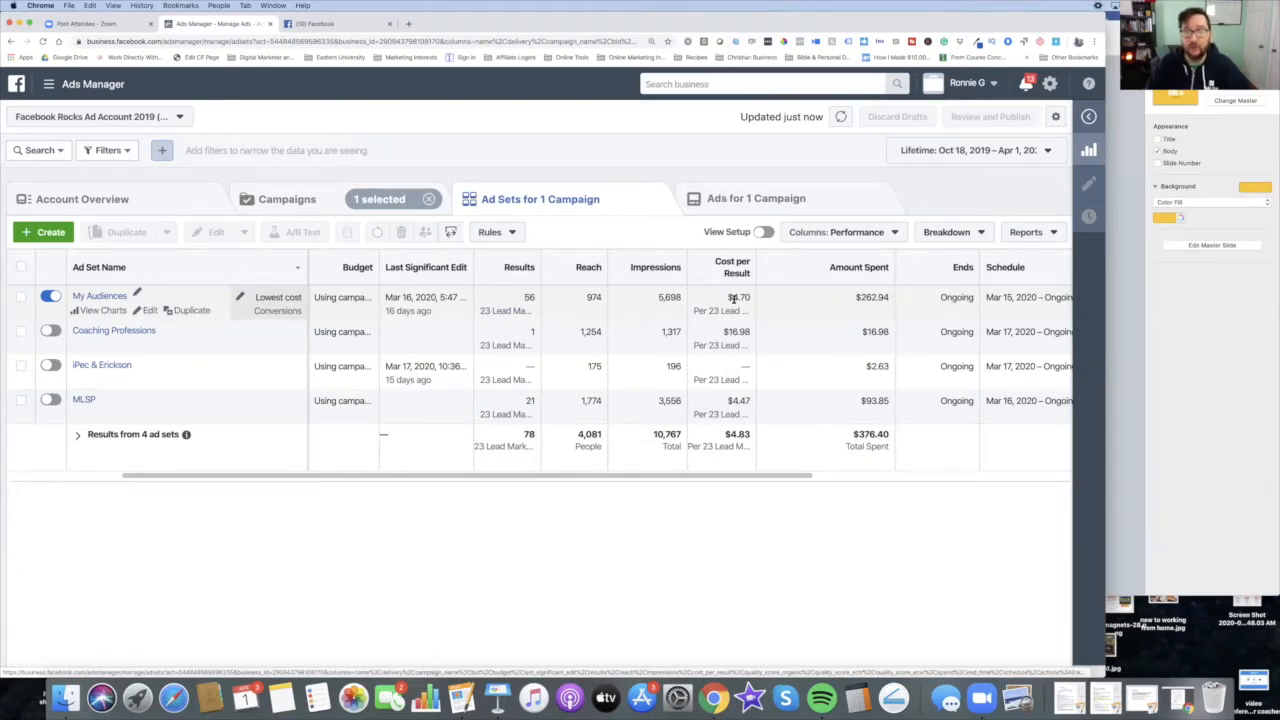
scroll(733, 297, left, 2)
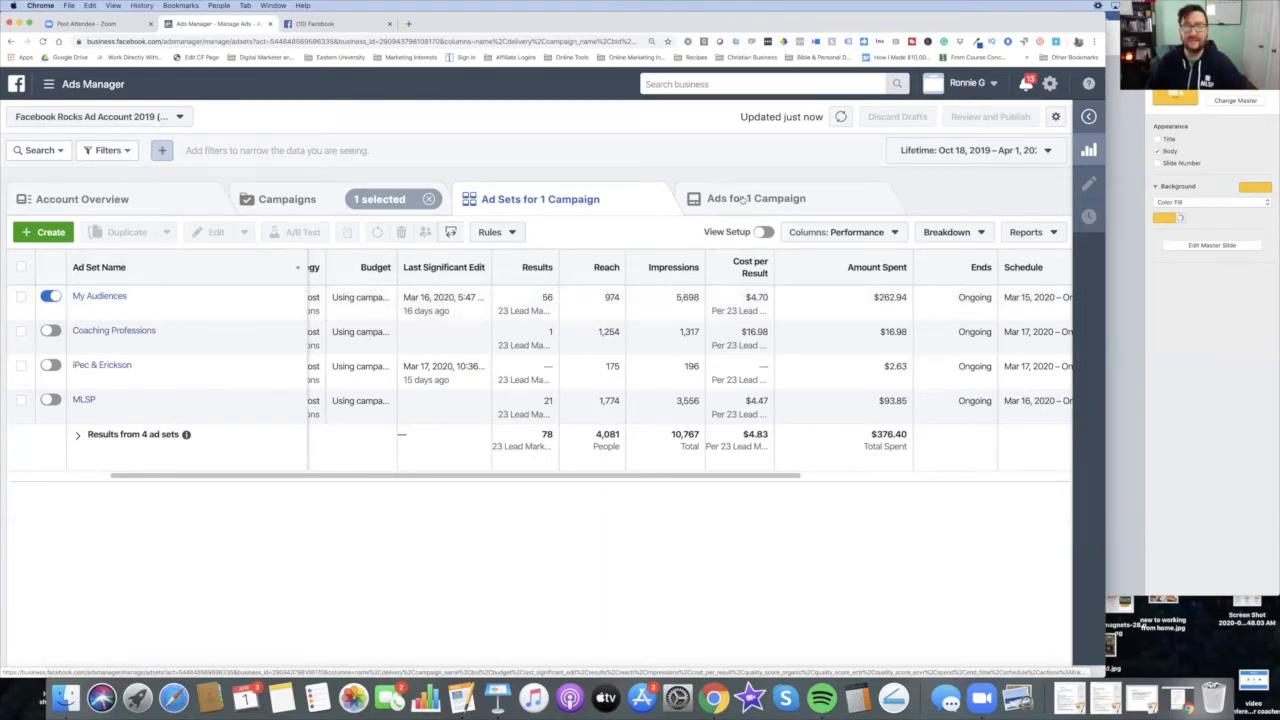
Step: Select the My Audiences ad set and open its ads to review their performance columns
click(20, 298)
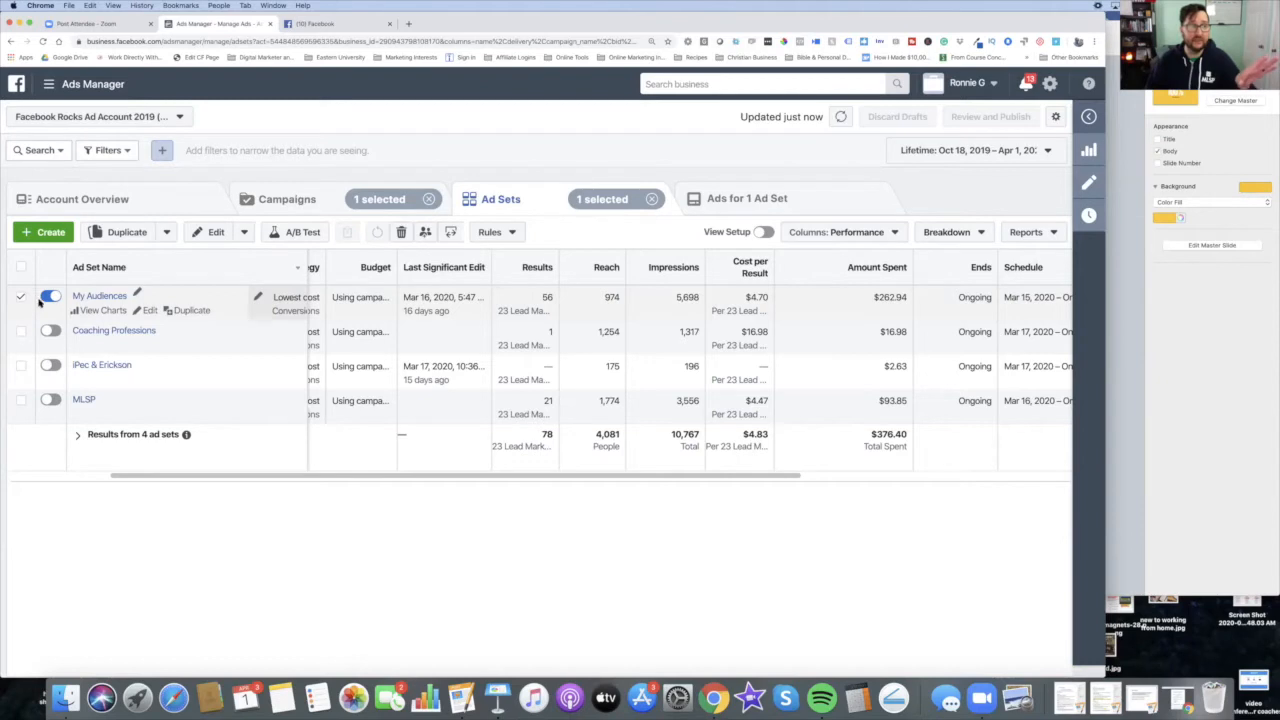
click(779, 200)
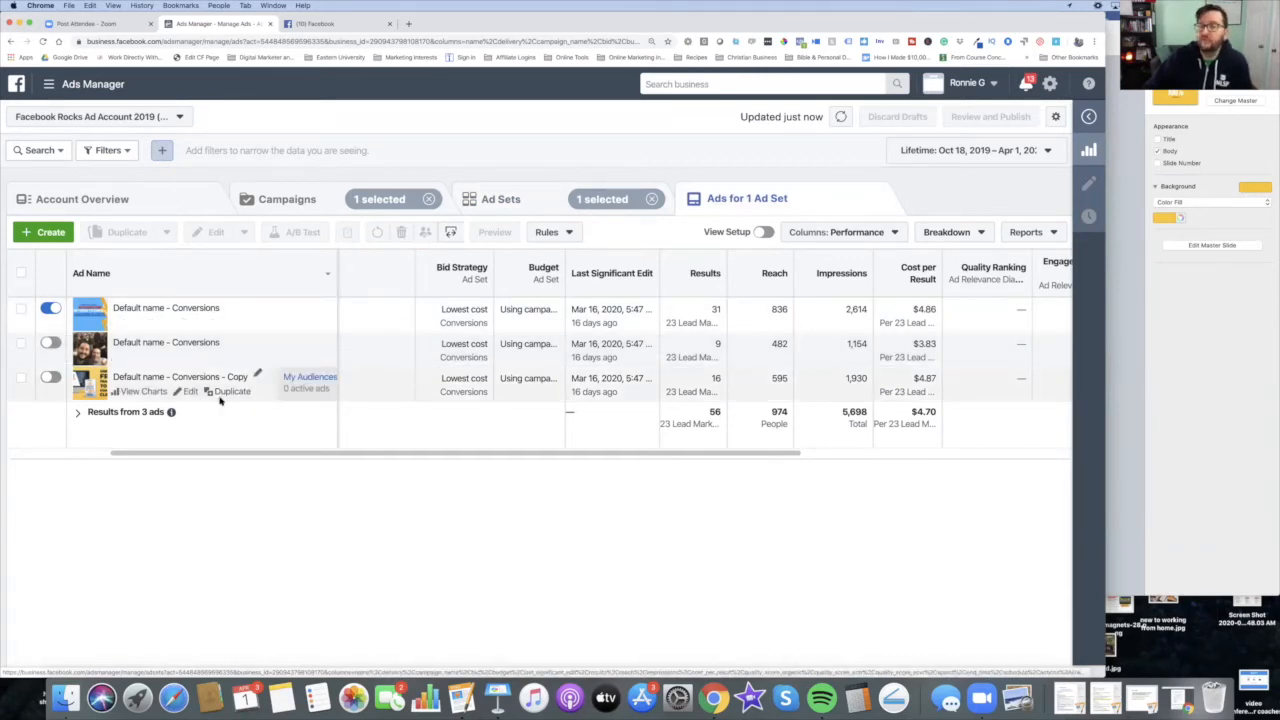
scroll(486, 294, right, 2)
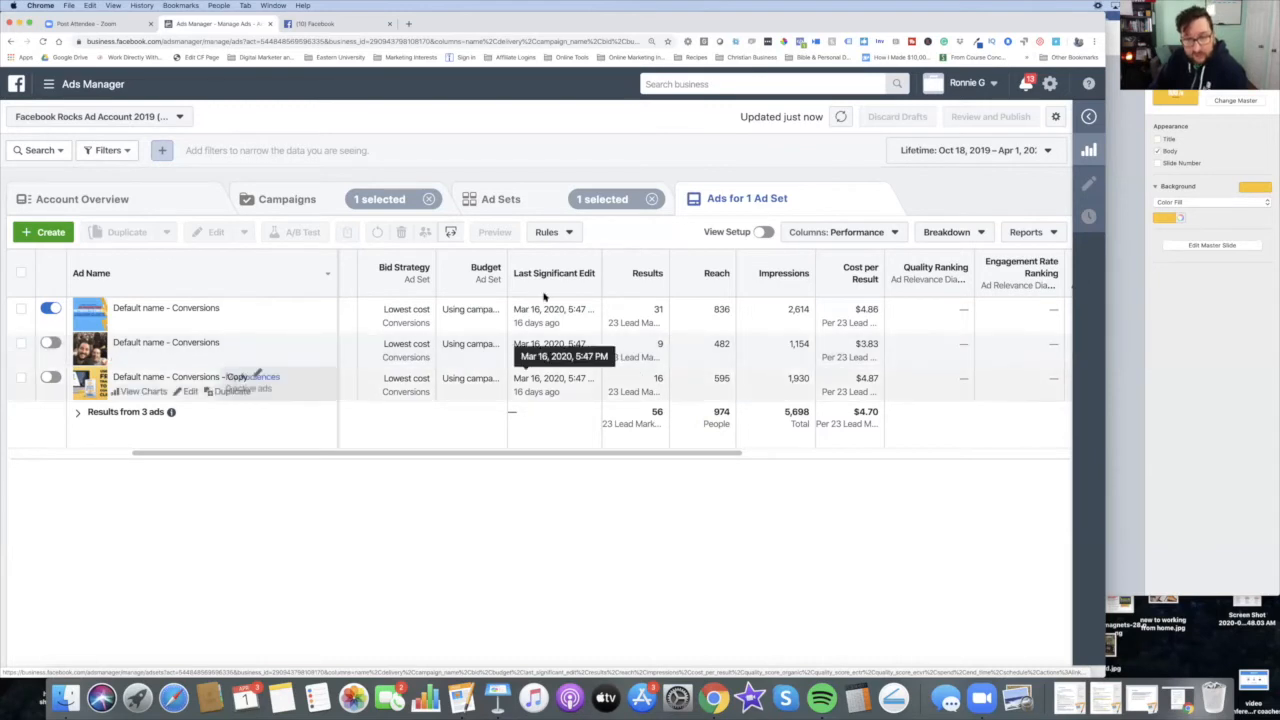
mouse_move(673, 316)
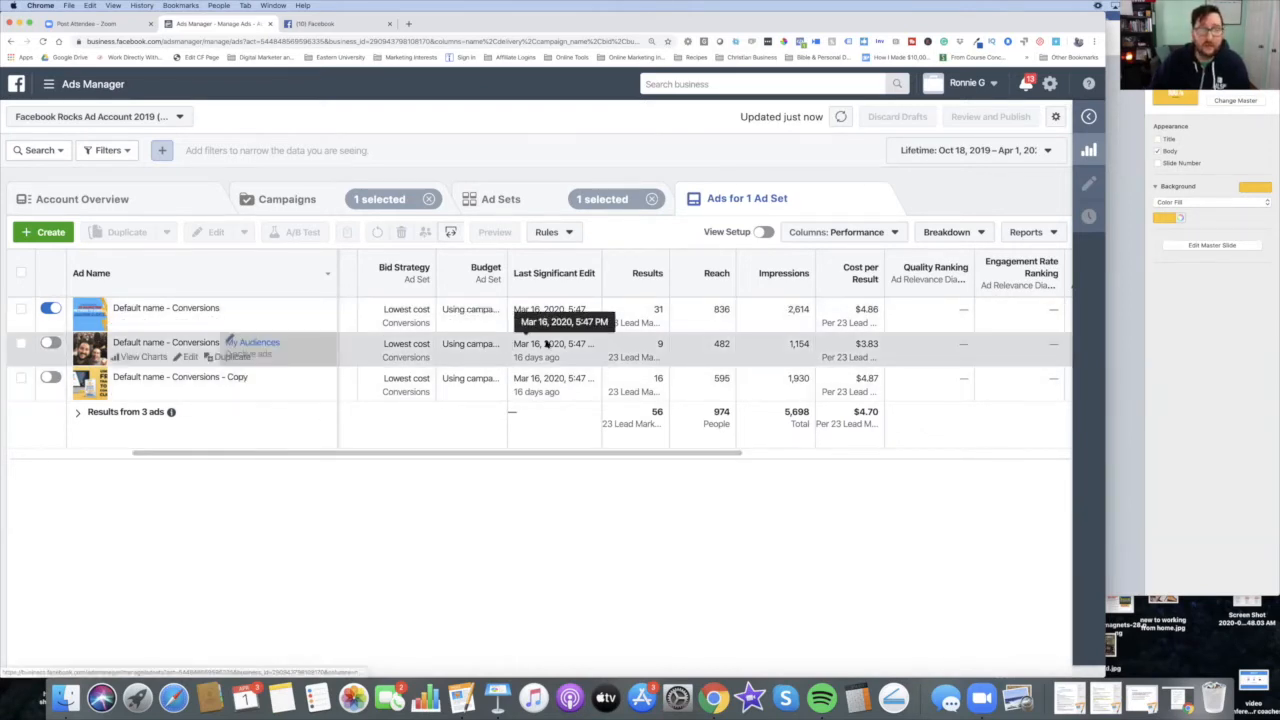
scroll(546, 345, right, 1)
Step: Return to the campaigns list, clearing the ad and campaign selections
click(20, 344)
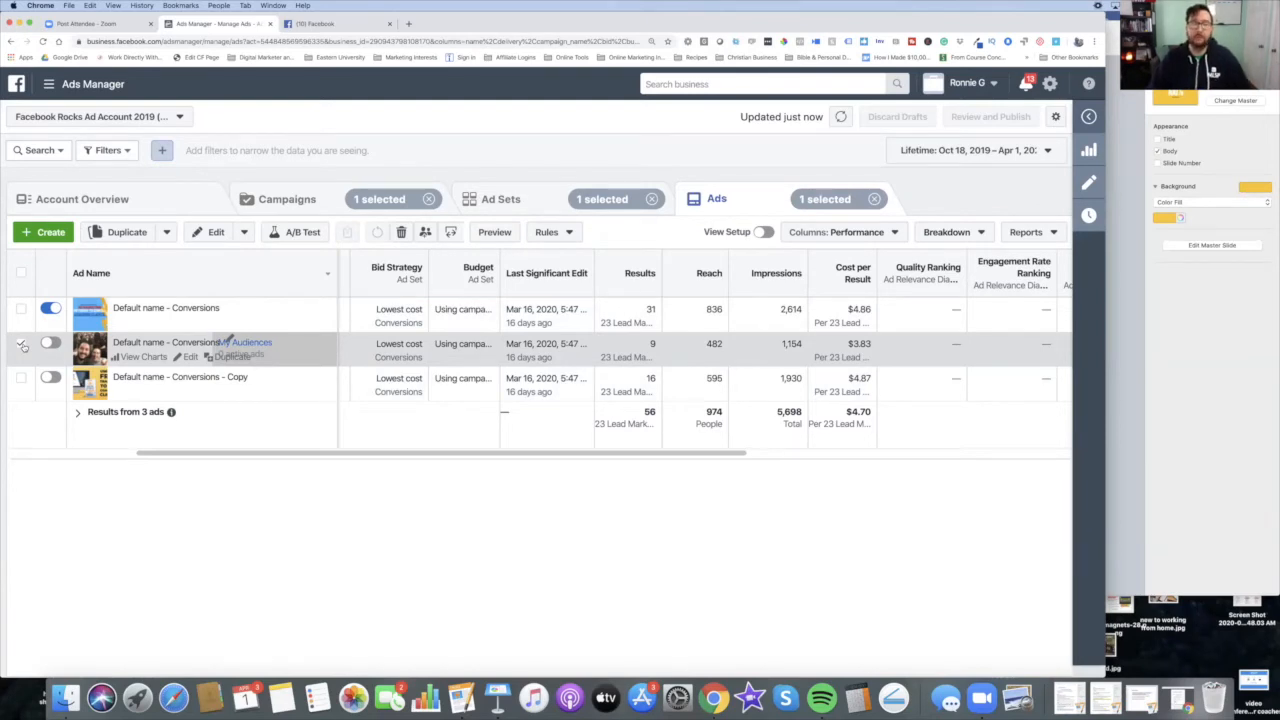
click(21, 345)
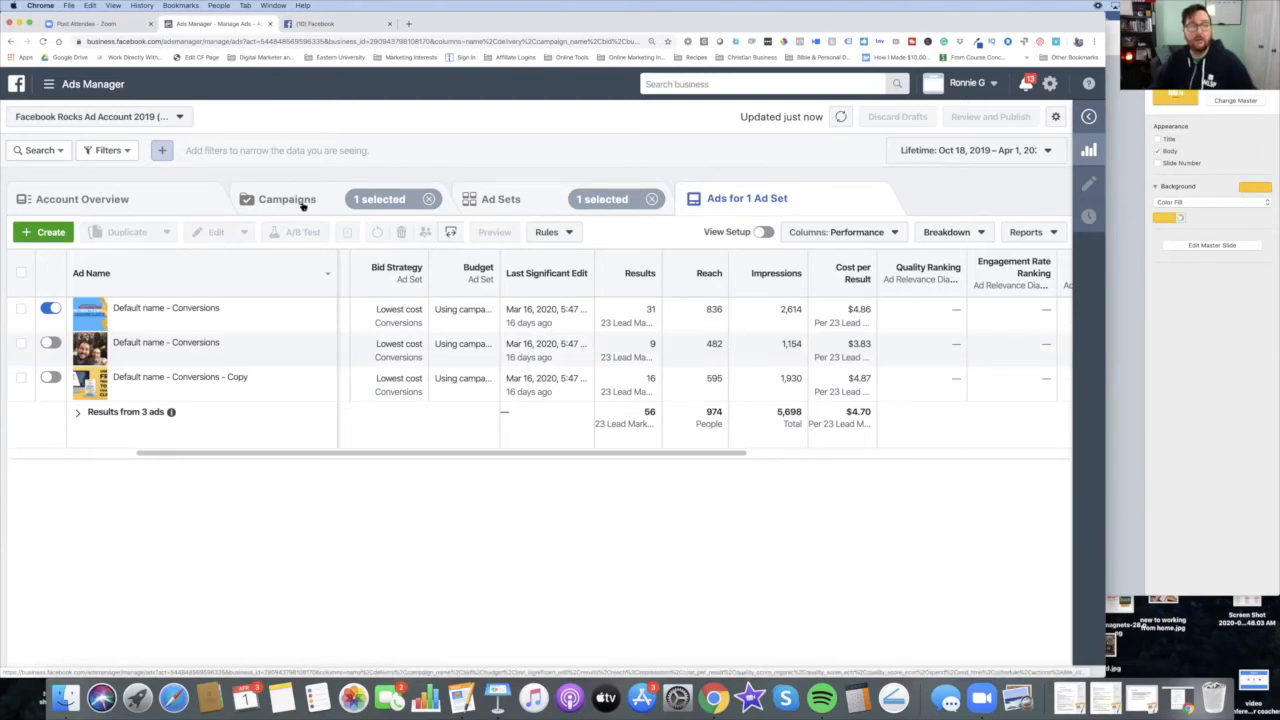
click(270, 208)
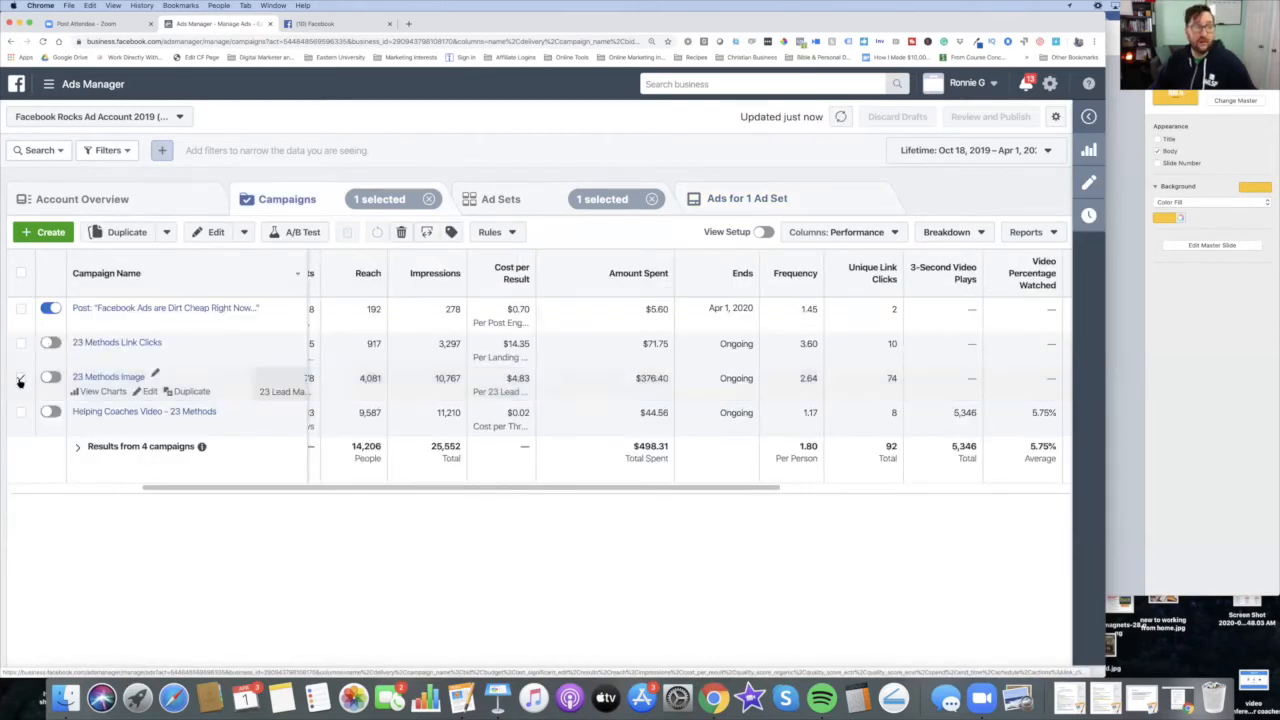
click(20, 381)
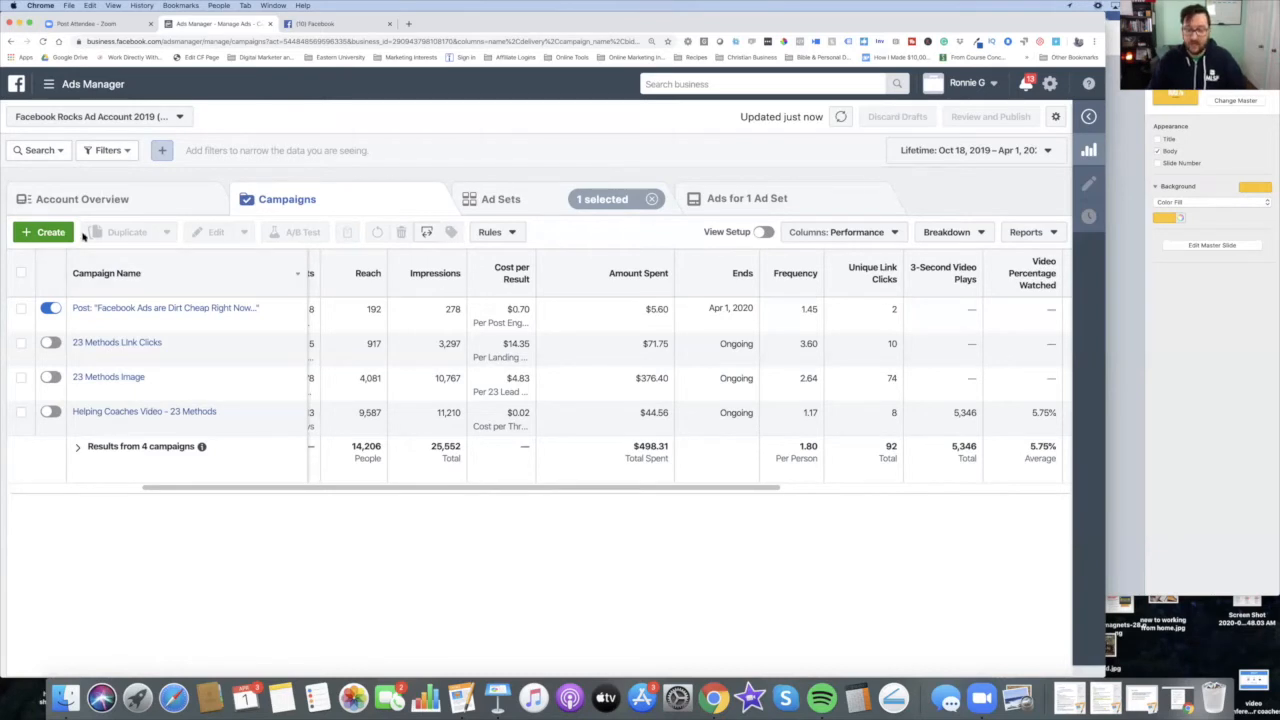
Step: Start creating a new campaign and choose the Video views marketing objective
key(super+equal)
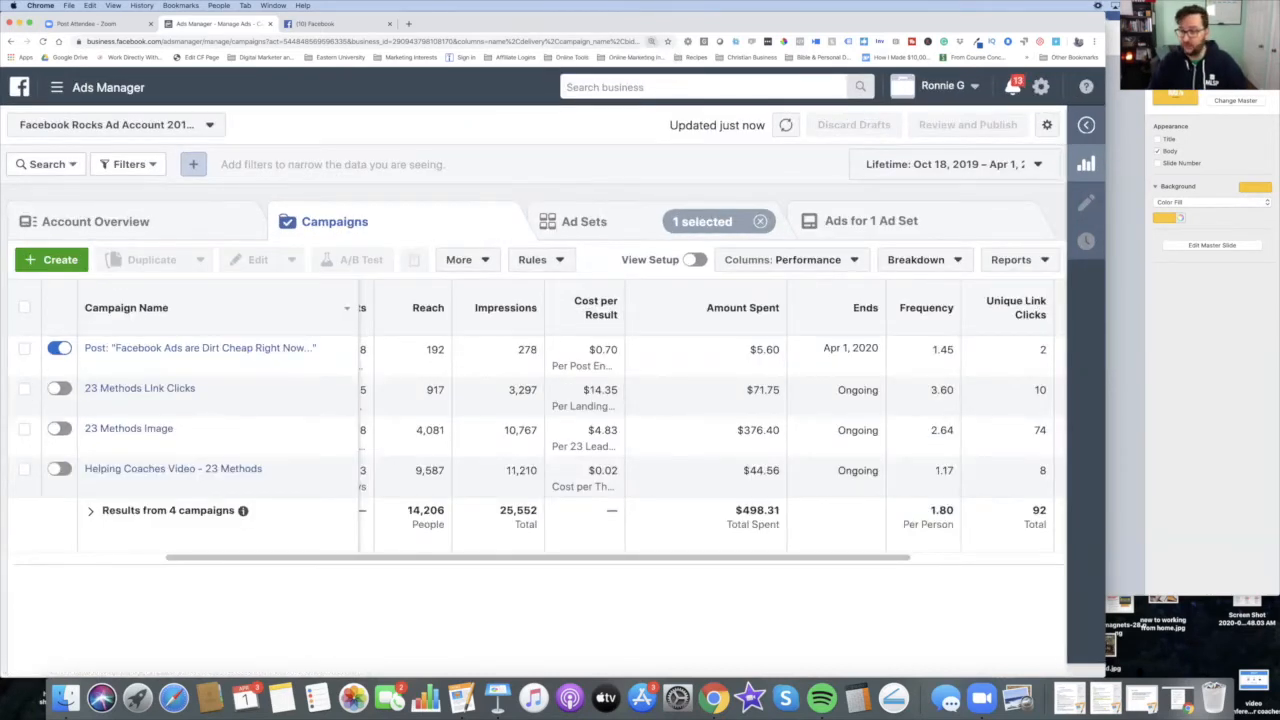
drag(1104, 672, 1236, 677)
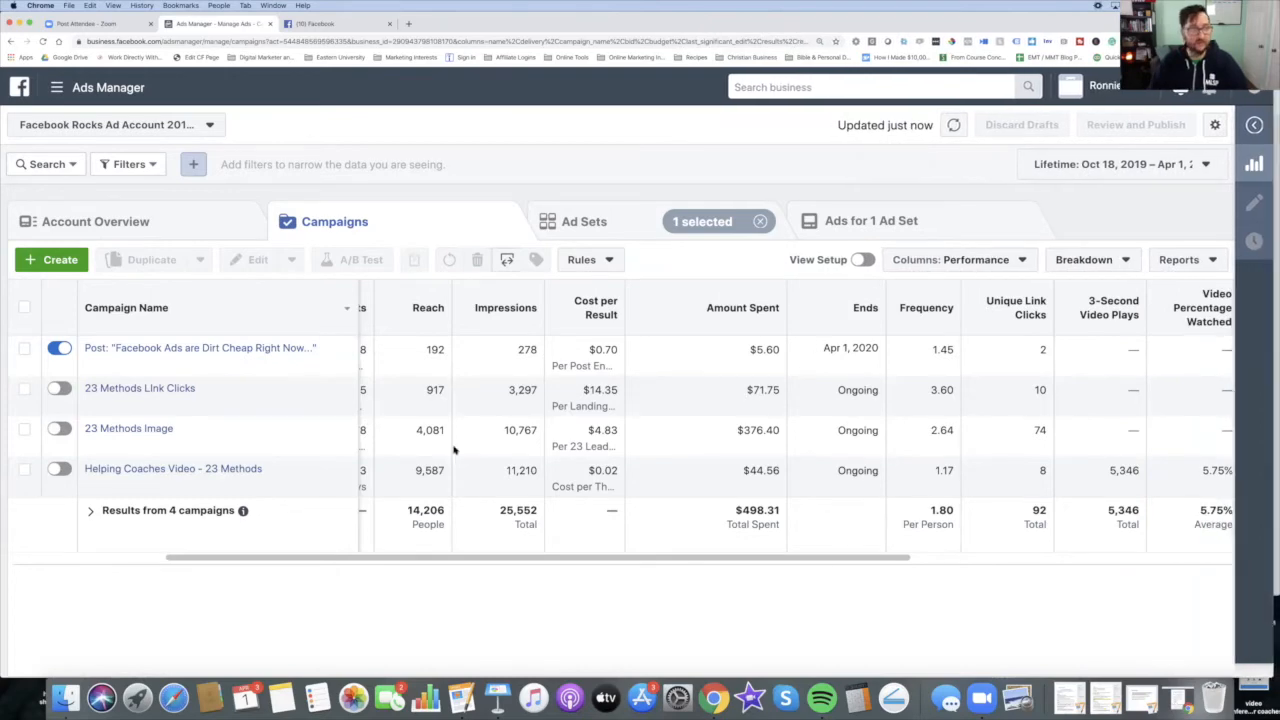
click(47, 259)
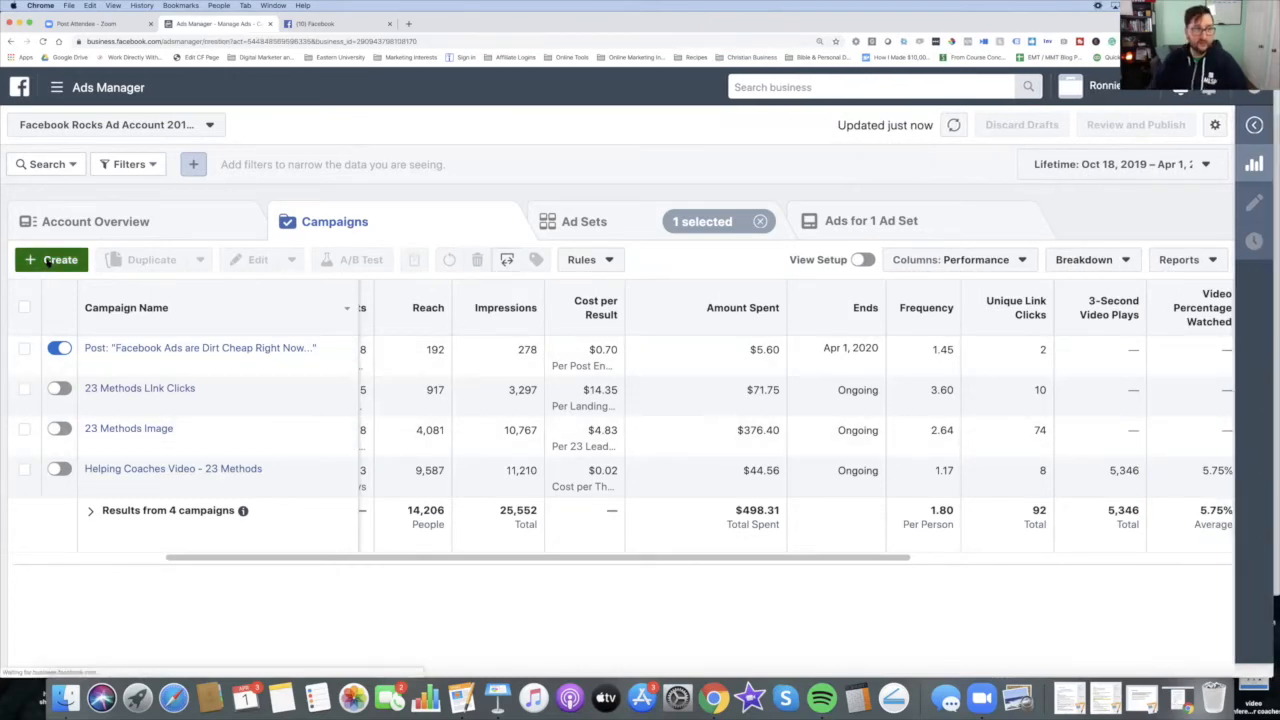
scroll(746, 319, down, 1)
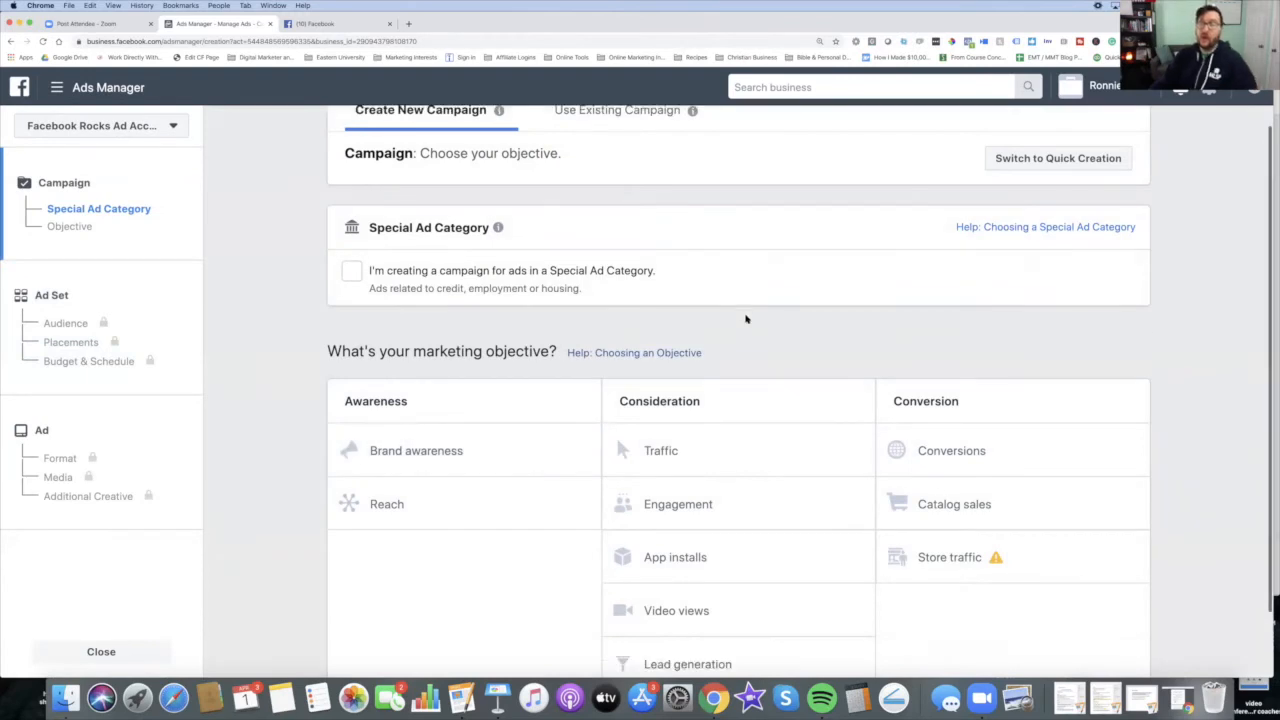
scroll(746, 319, down, 2)
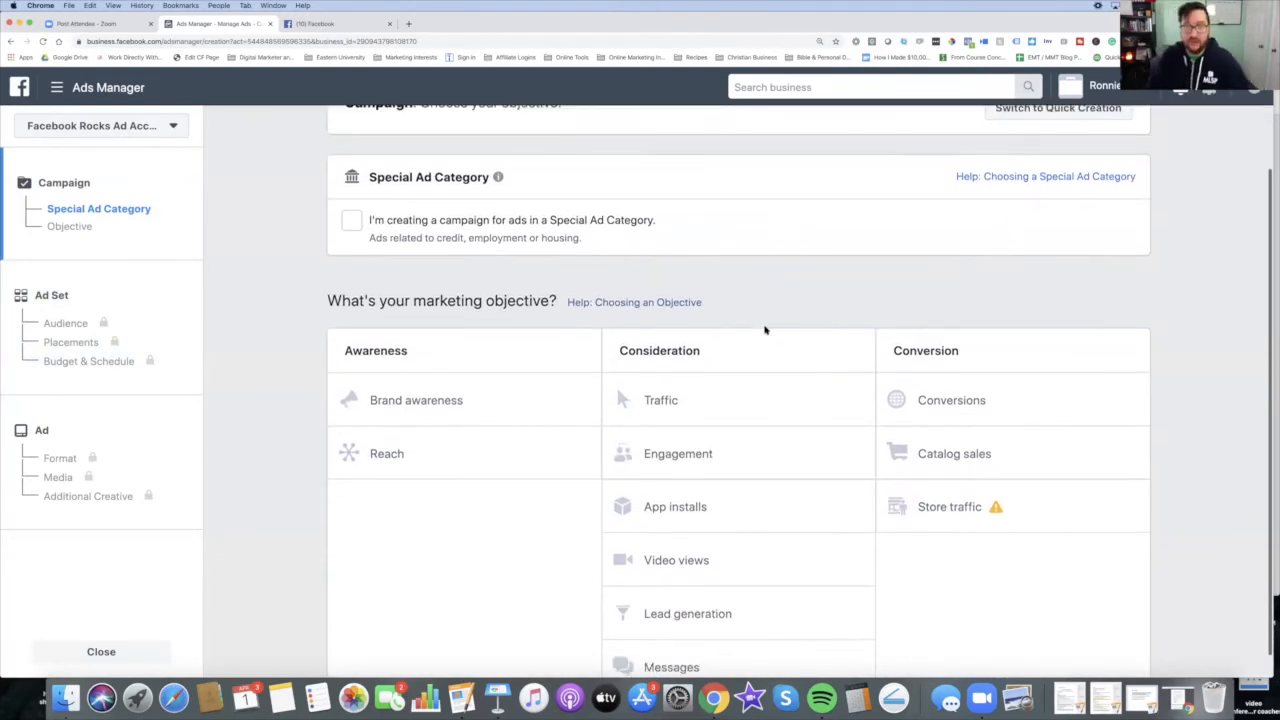
scroll(766, 328, down, 1)
scroll(766, 328, up, 1)
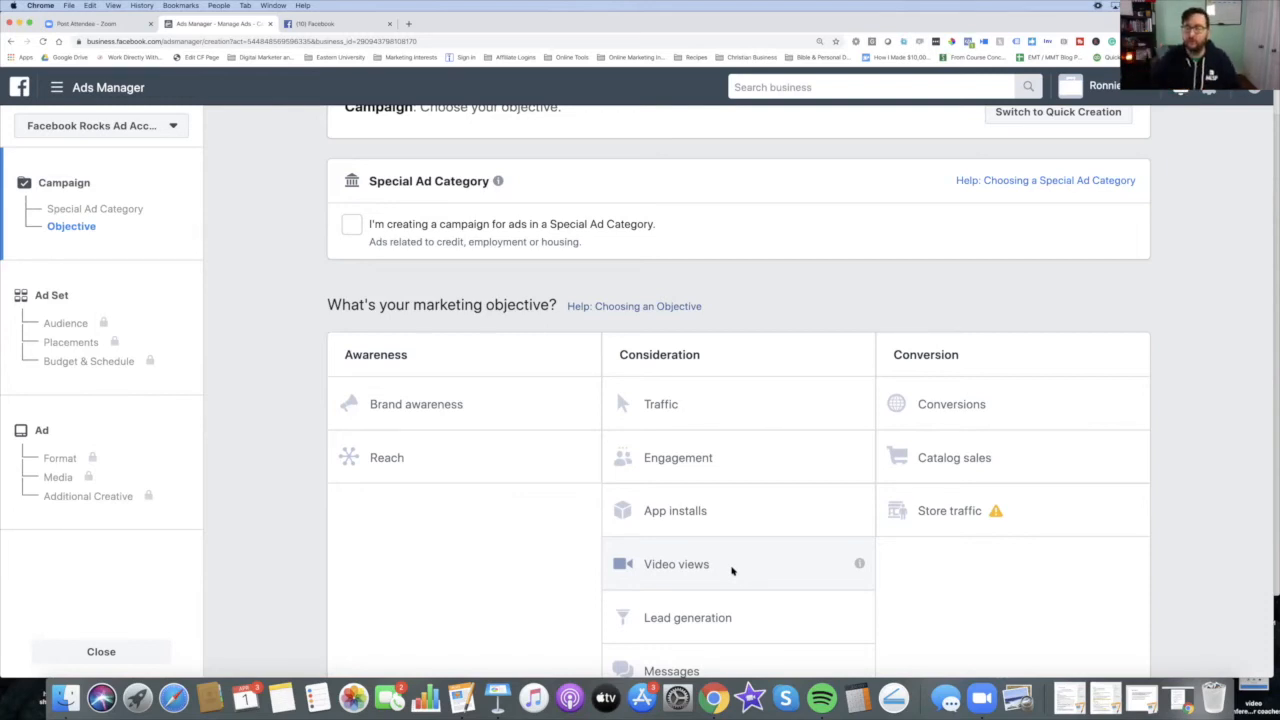
scroll(733, 565, down, 1)
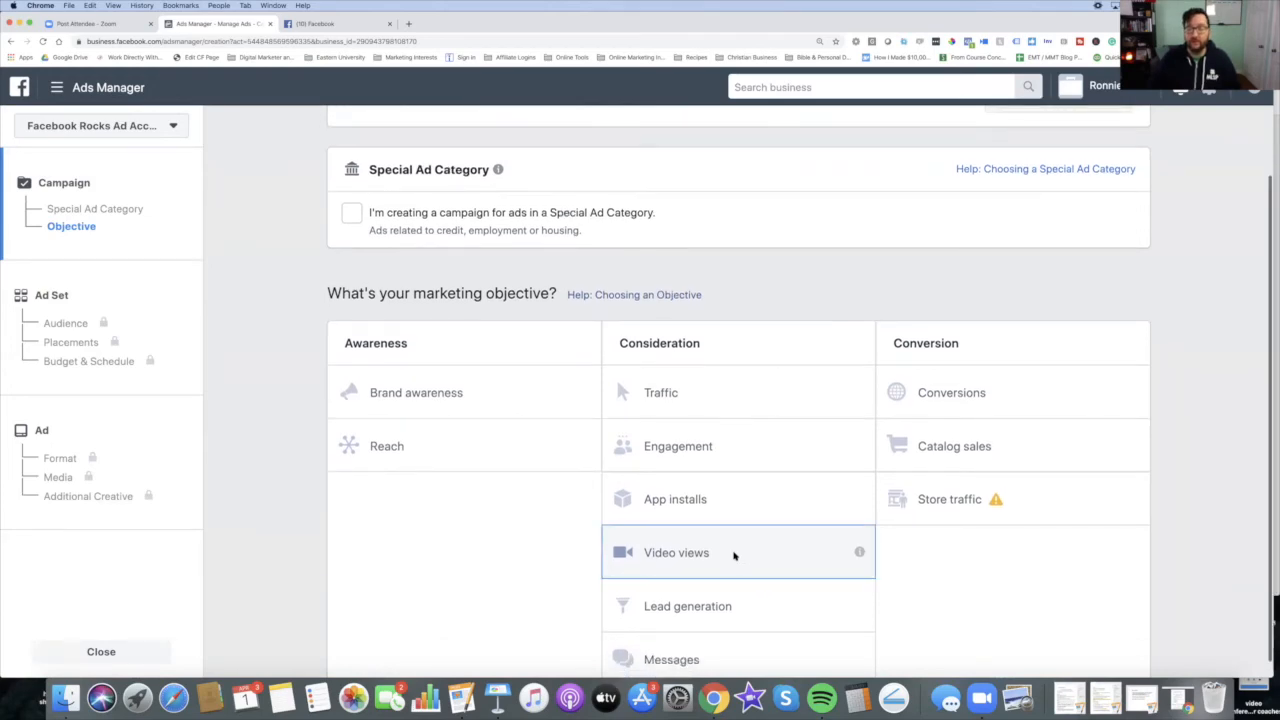
click(733, 555)
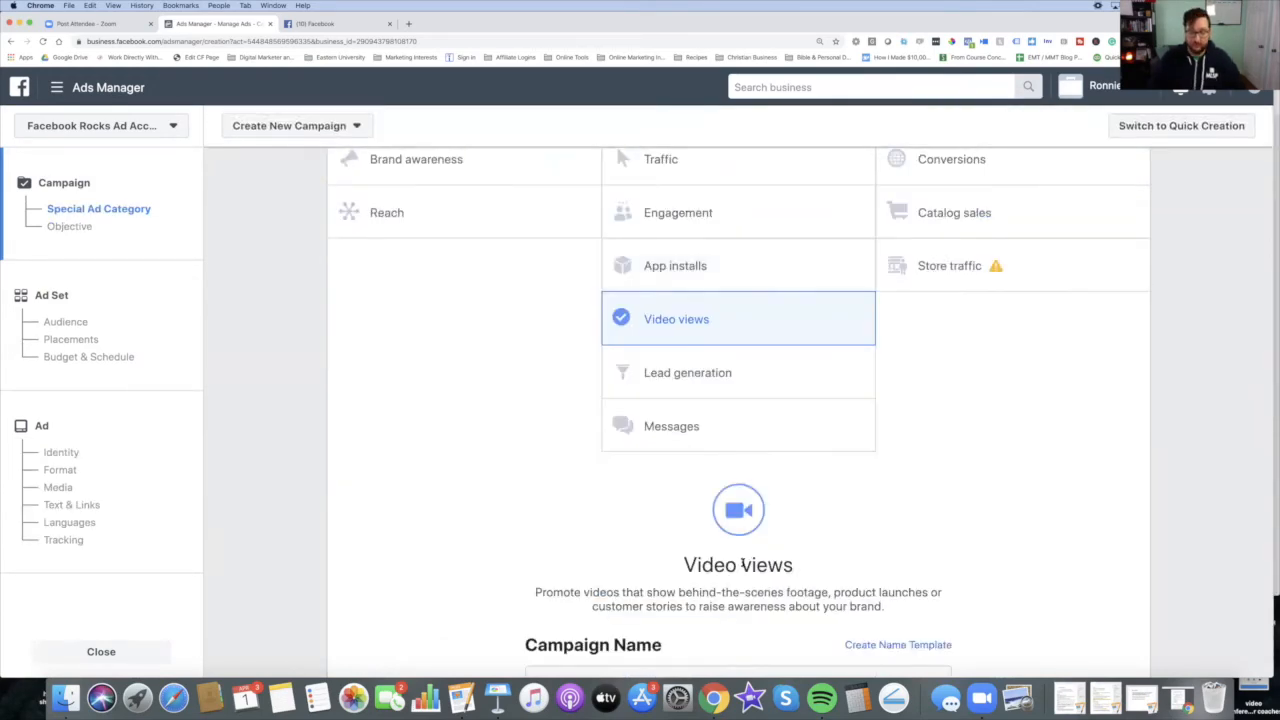
Step: Name the new campaign Ron's Video View Example
key(super+minus)
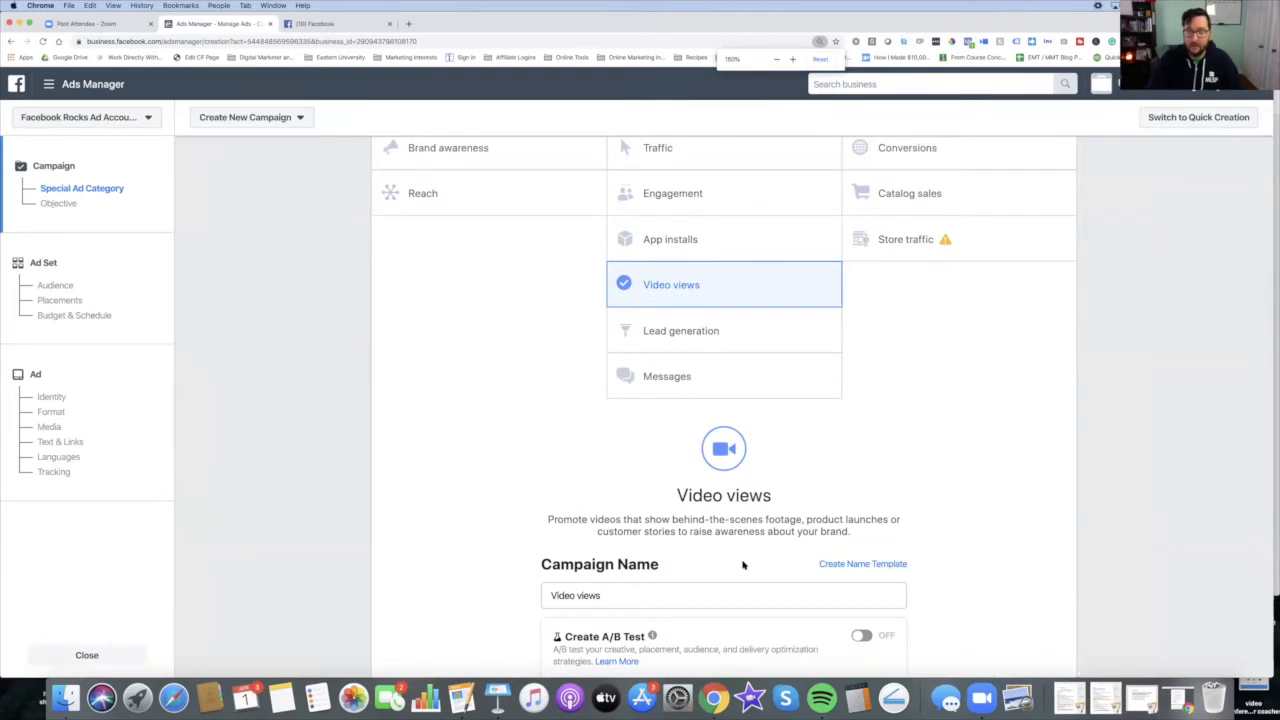
key(super+minus)
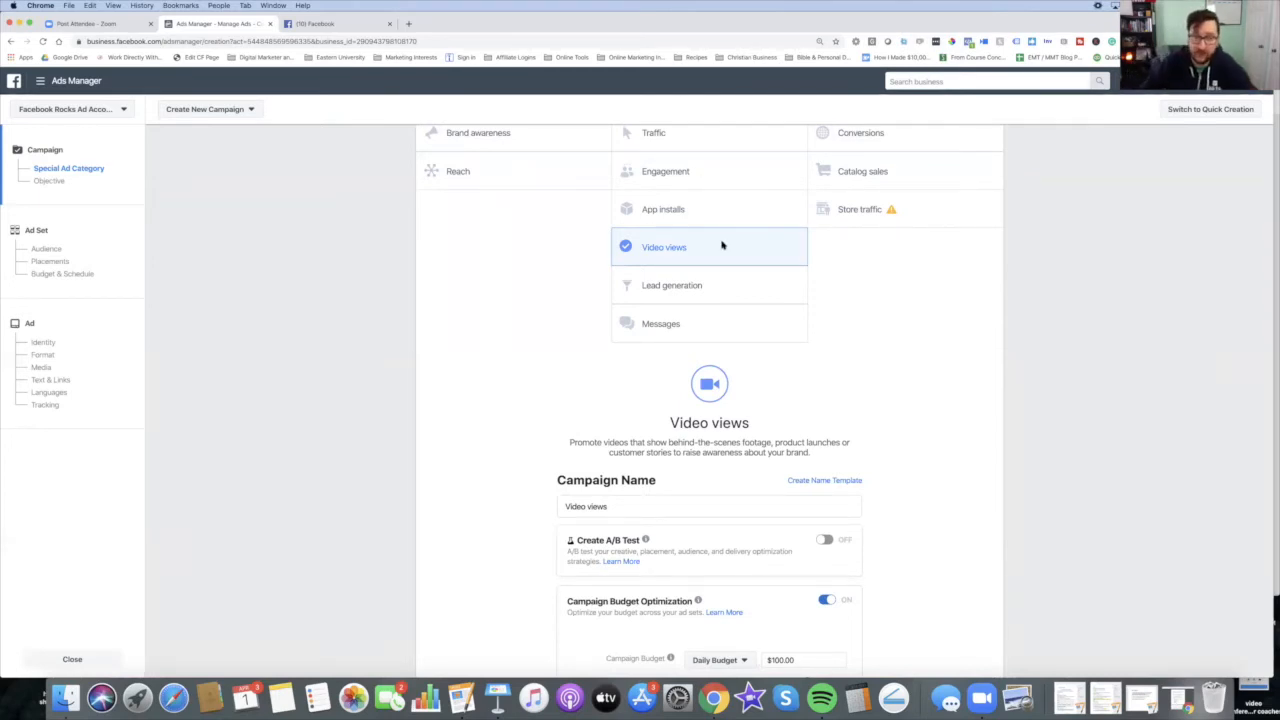
scroll(823, 428, down, 3)
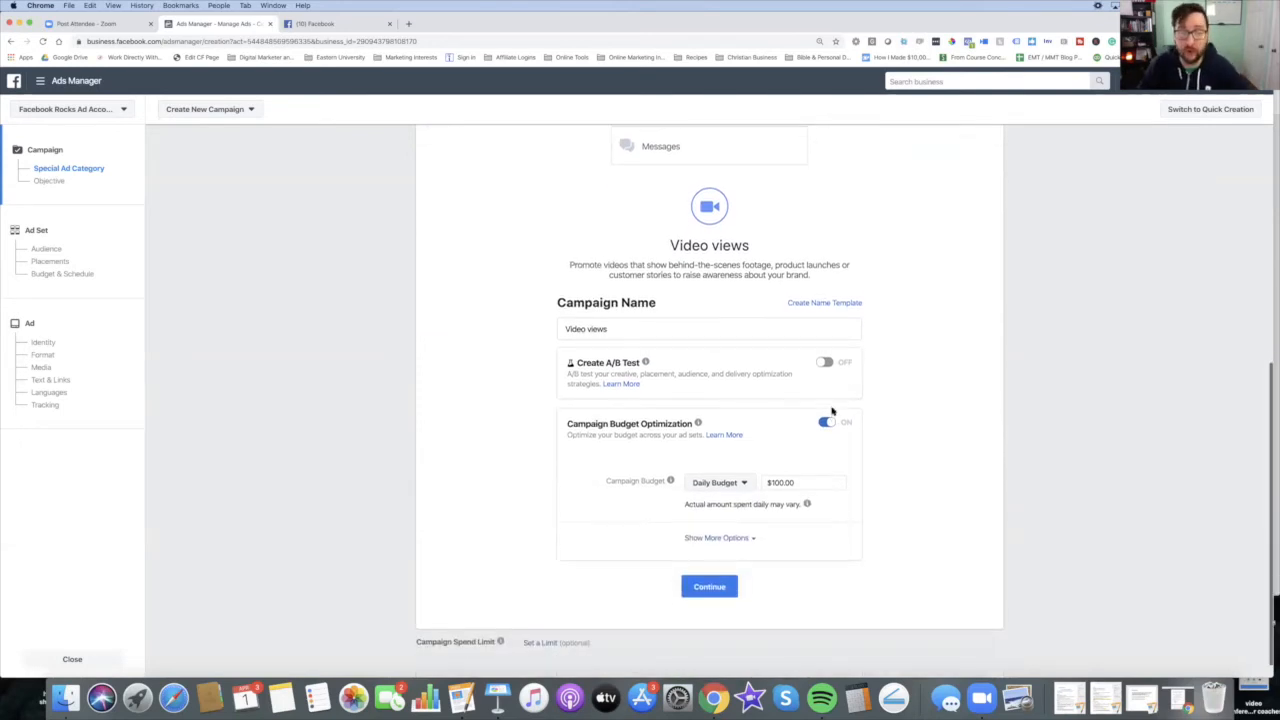
double_click(681, 314)
triple_click(681, 314)
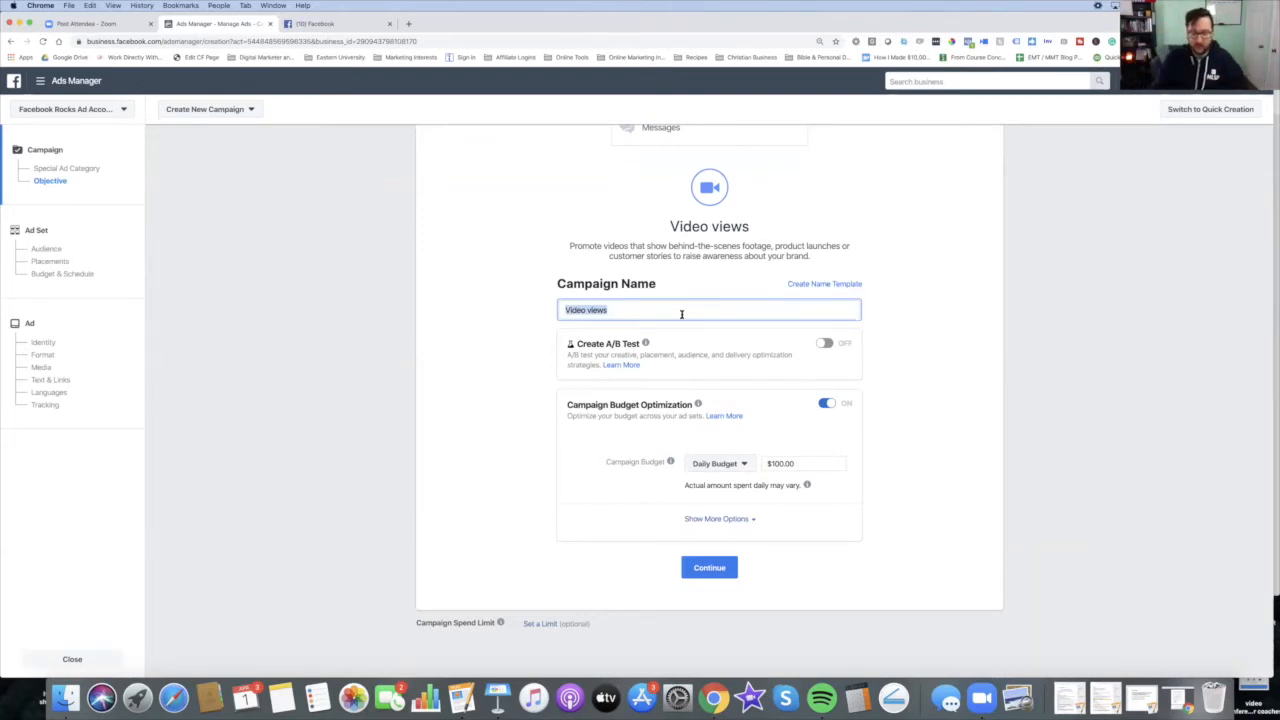
text(Ron's )
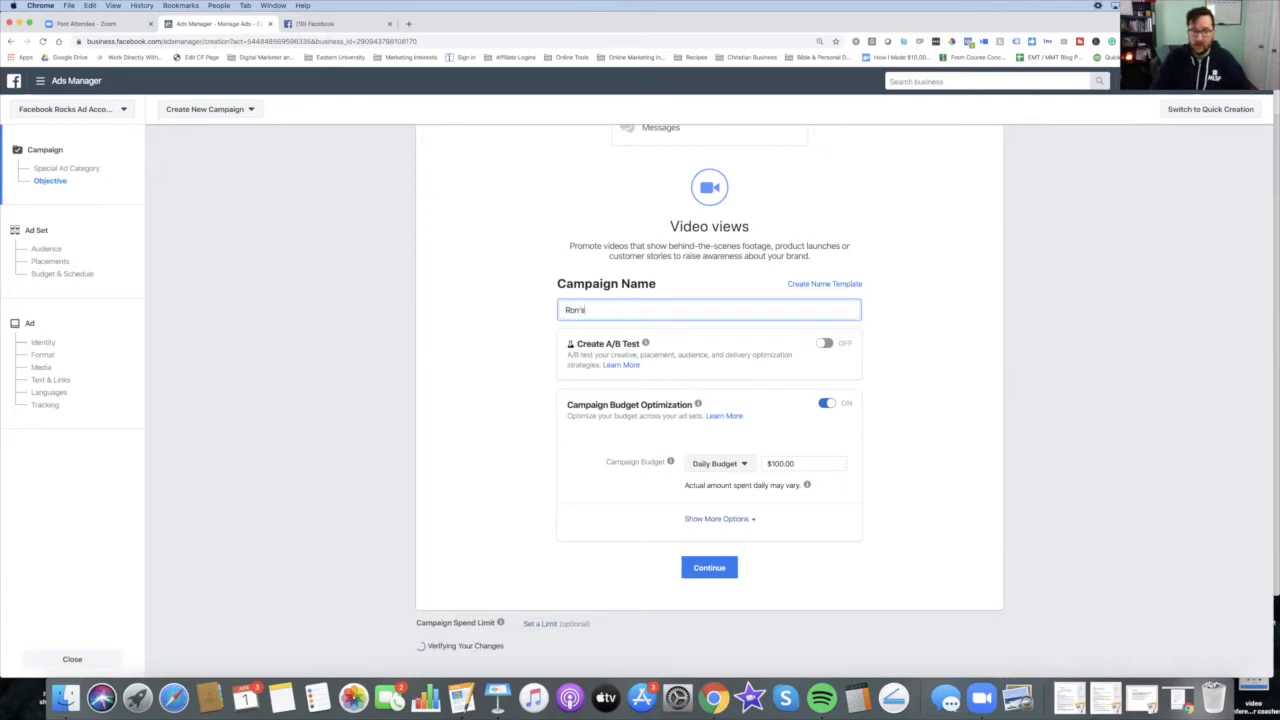
text(Vide)
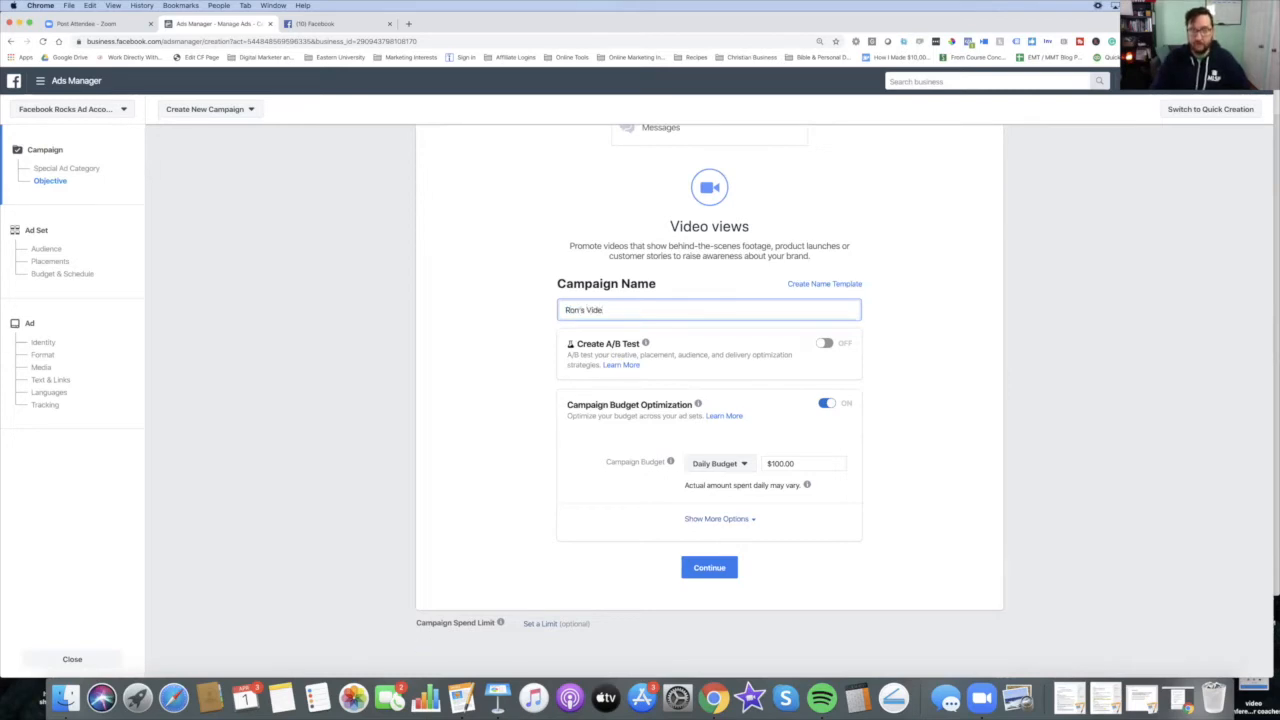
key(BackSpace)
text(eo View)
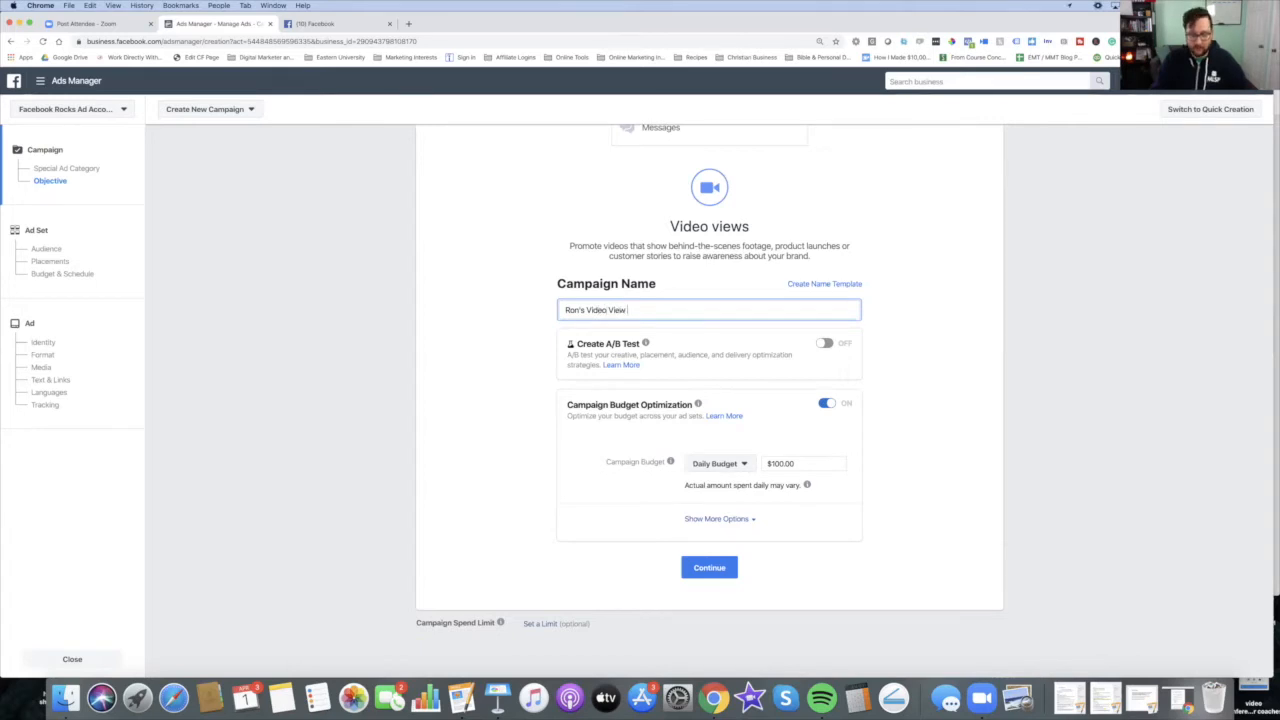
text( Example)
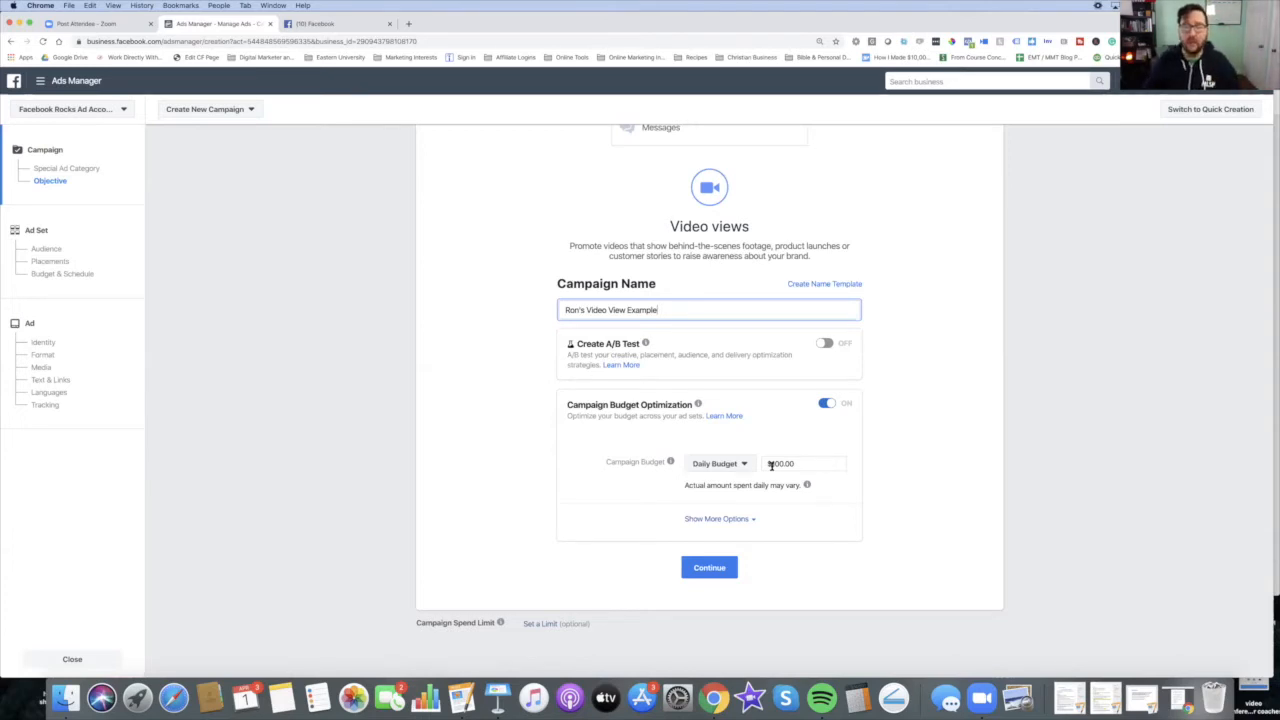
Step: Set the daily campaign budget to $10 and continue to the ad set settings
click(804, 463)
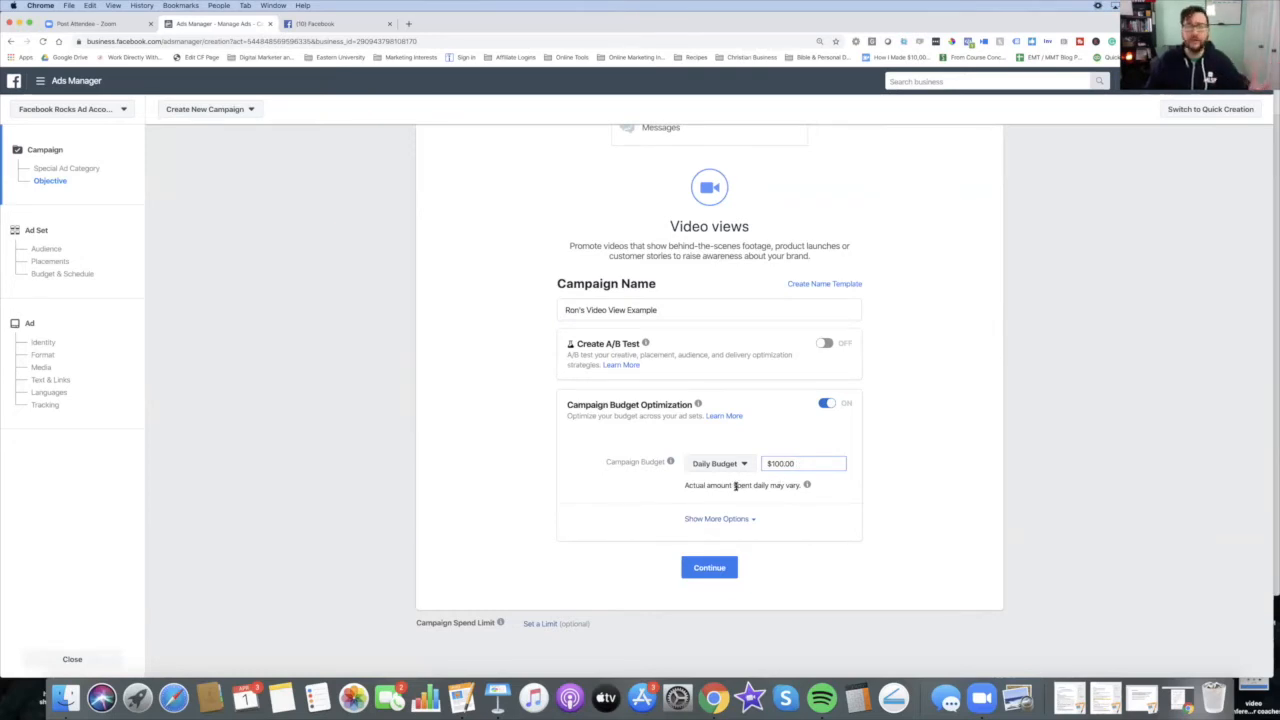
key(BackSpace)
key(BackSpace)
key(BackSpace)
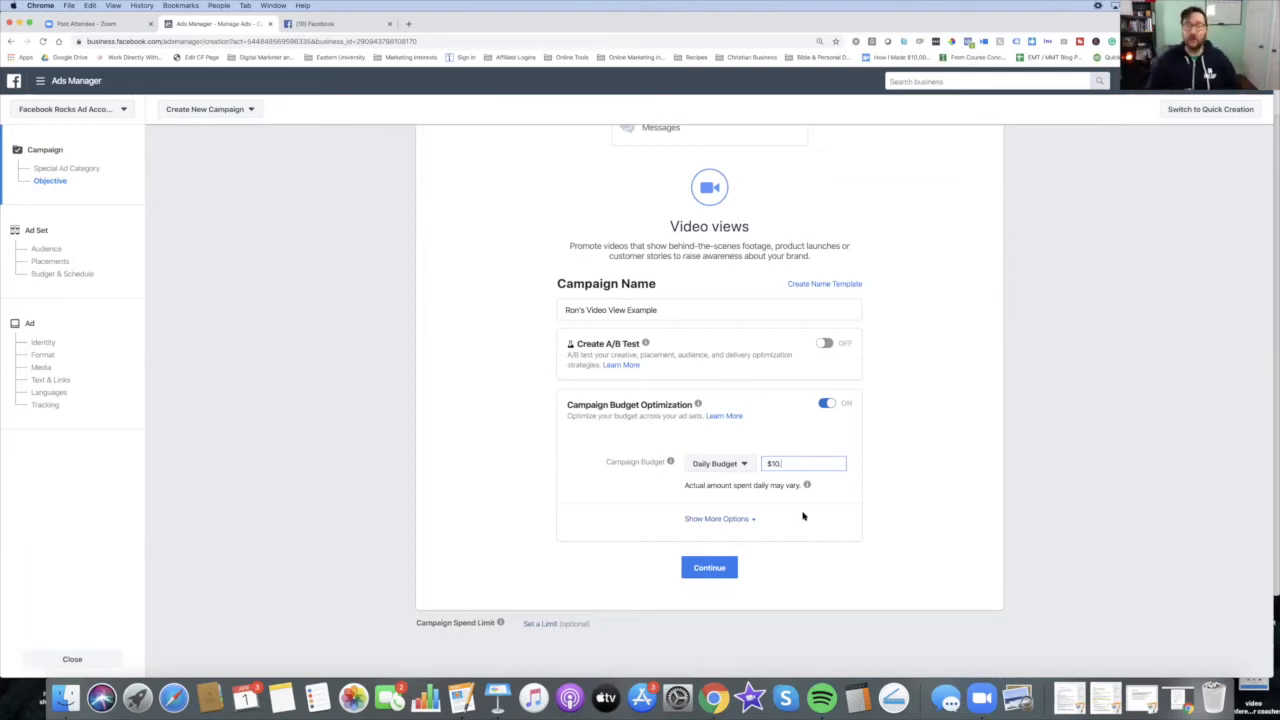
click(710, 570)
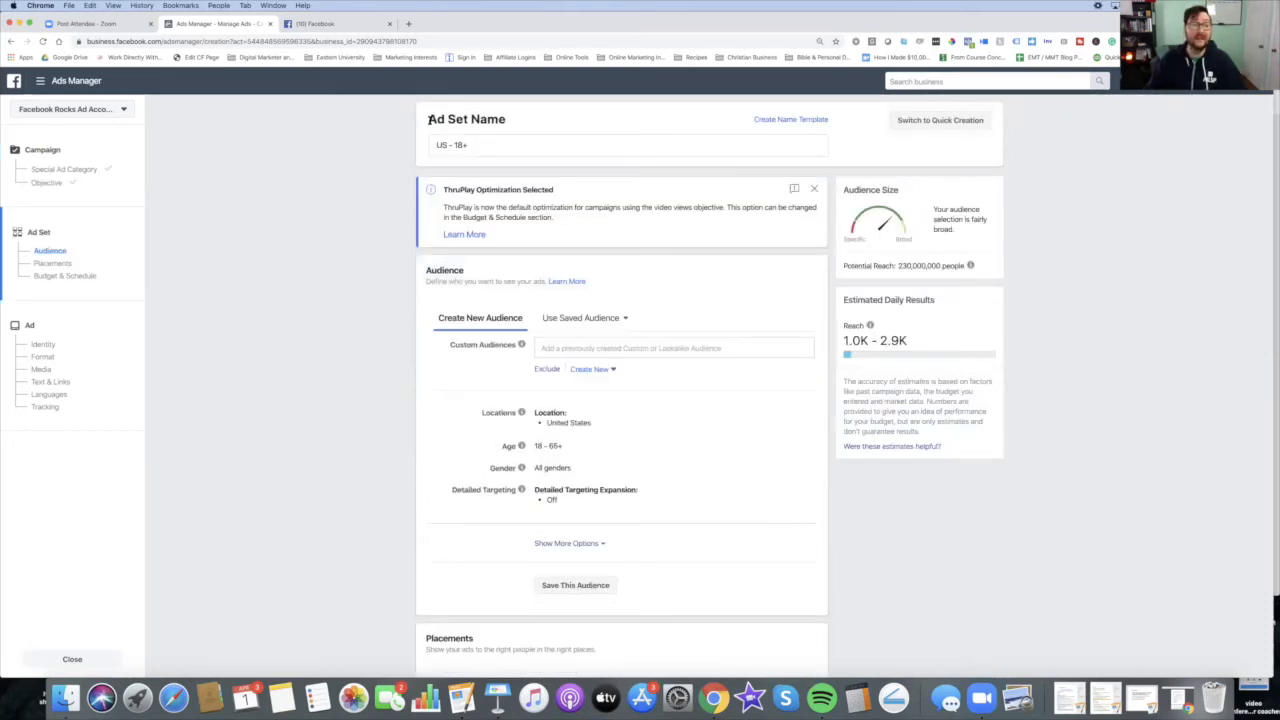
Step: Clear the default ad set name
triple_click(482, 147)
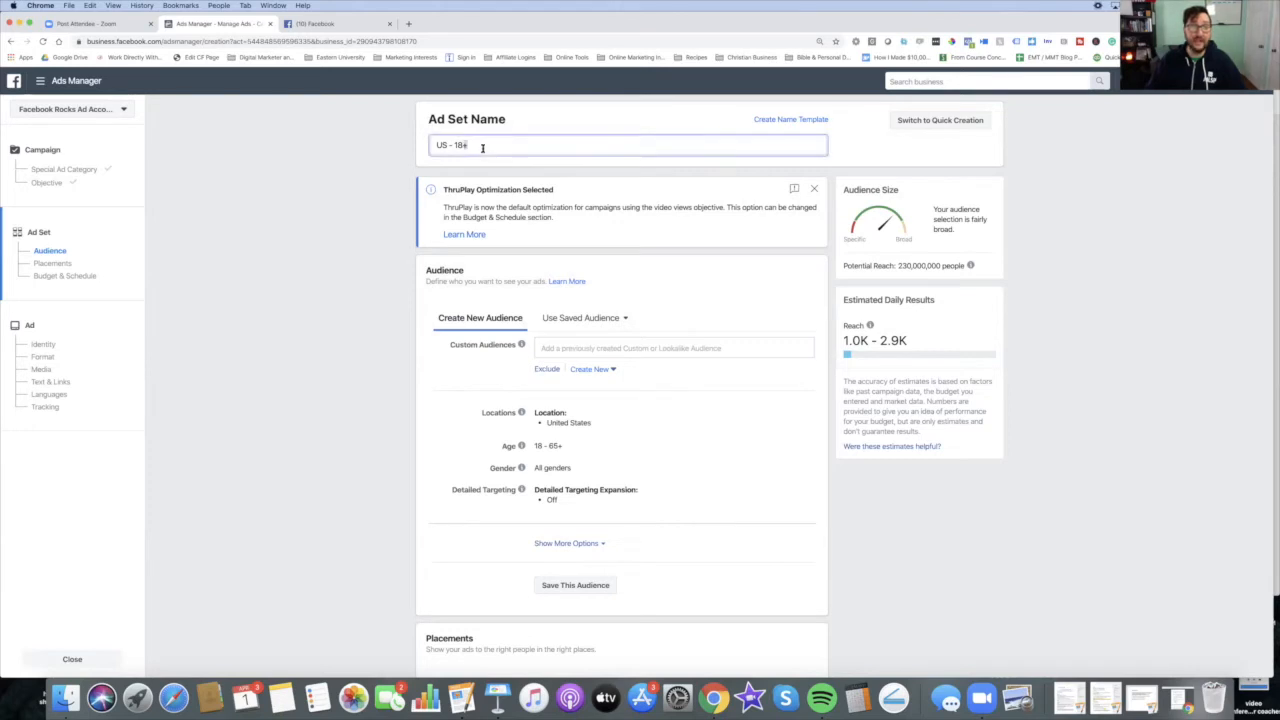
key(BackSpace)
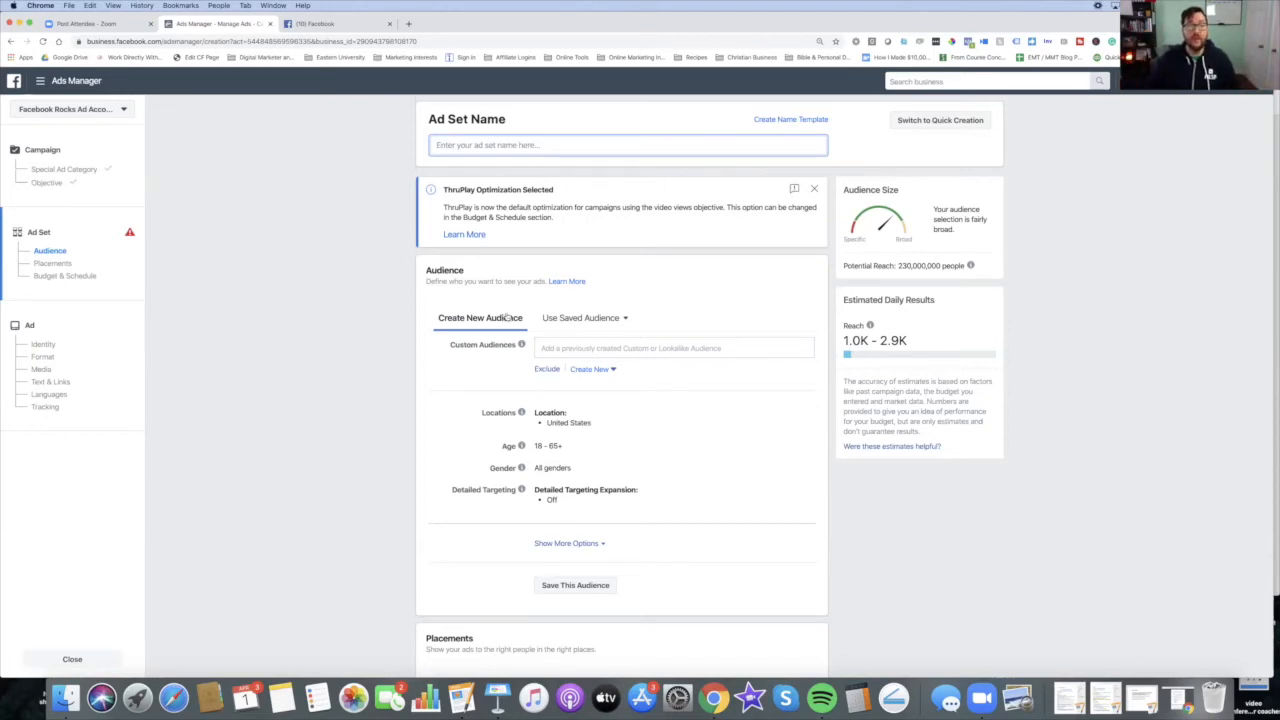
Step: Open the audience's location and detailed targeting settings for editing
scroll(508, 314, down, 3)
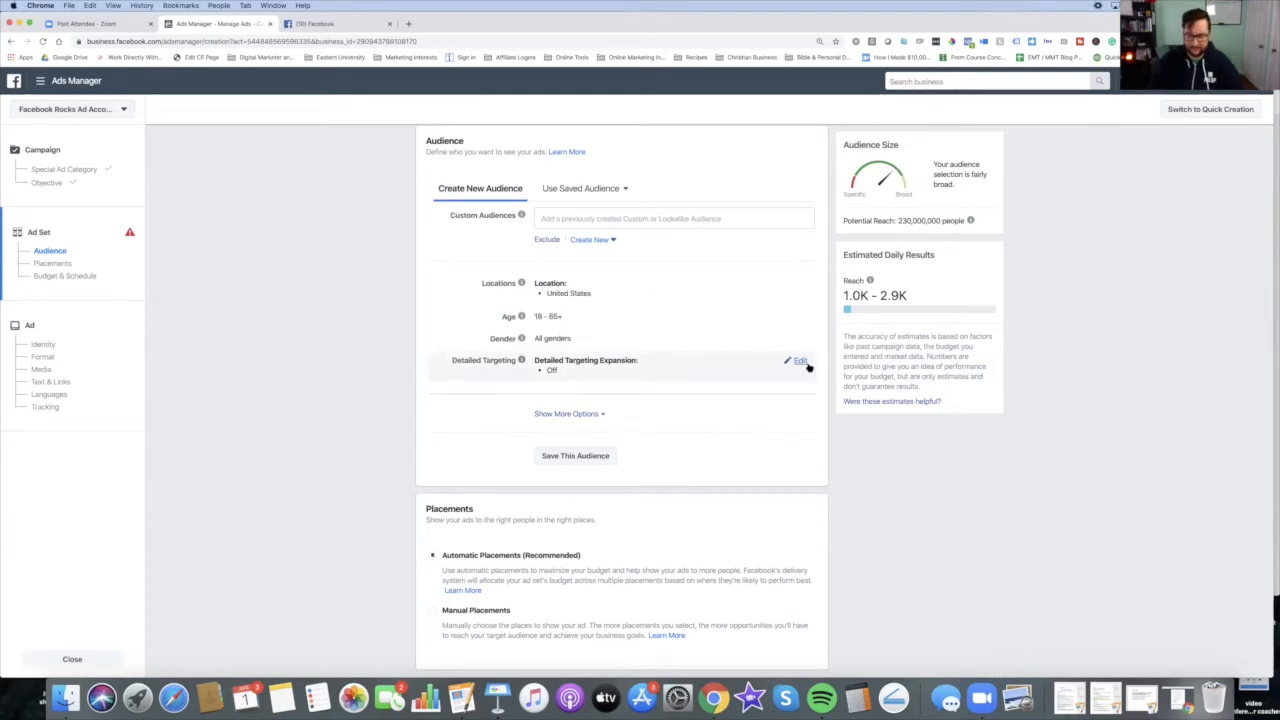
key(super+equal)
key(super+equal)
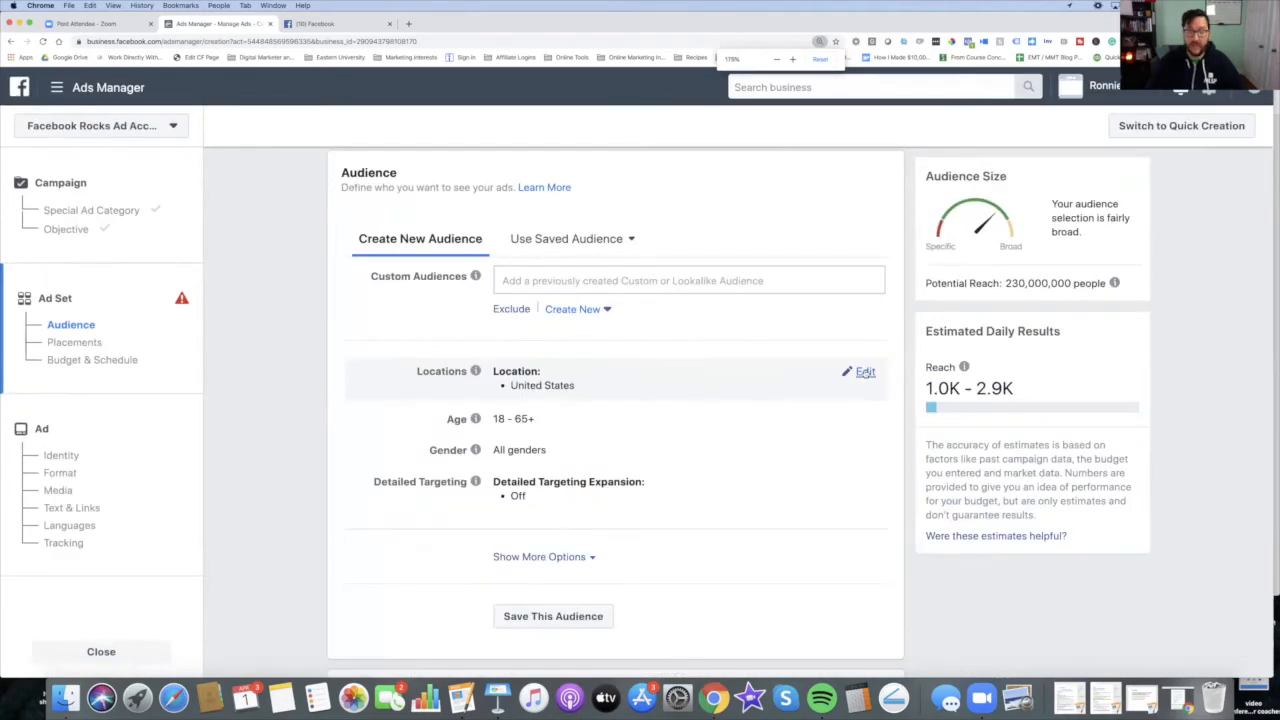
click(865, 373)
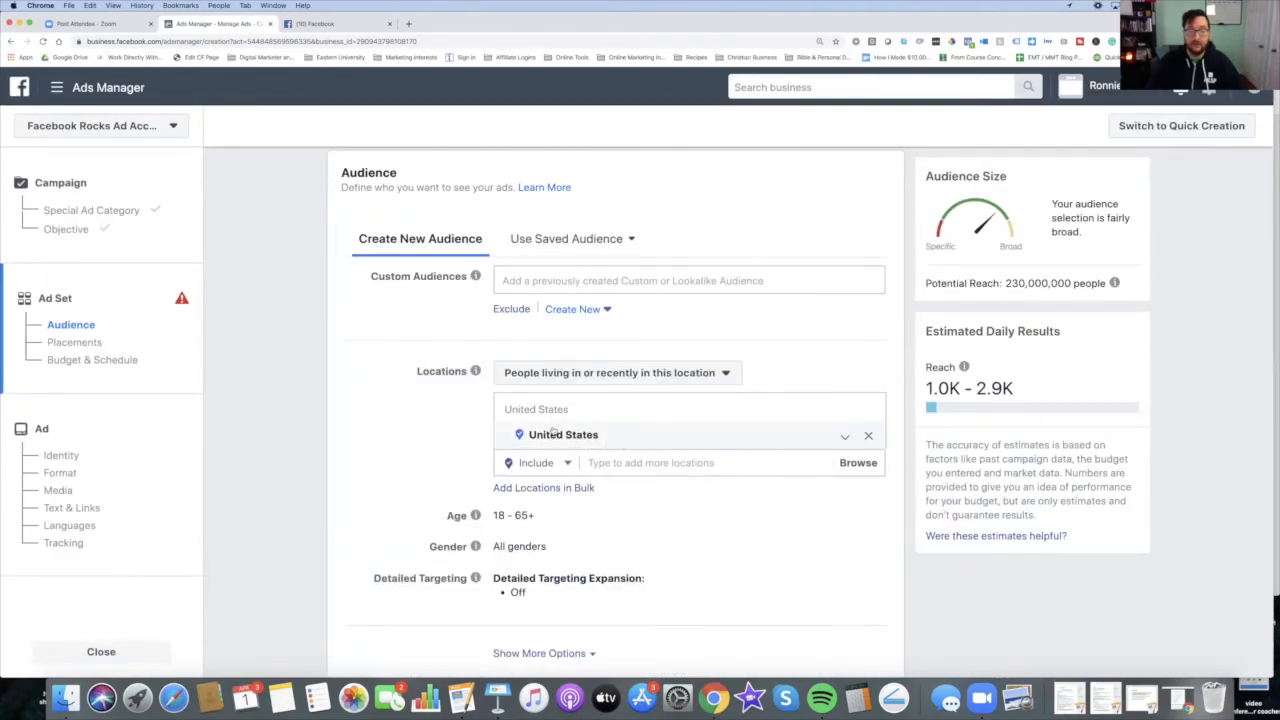
scroll(630, 435, down, 1)
scroll(640, 438, down, 2)
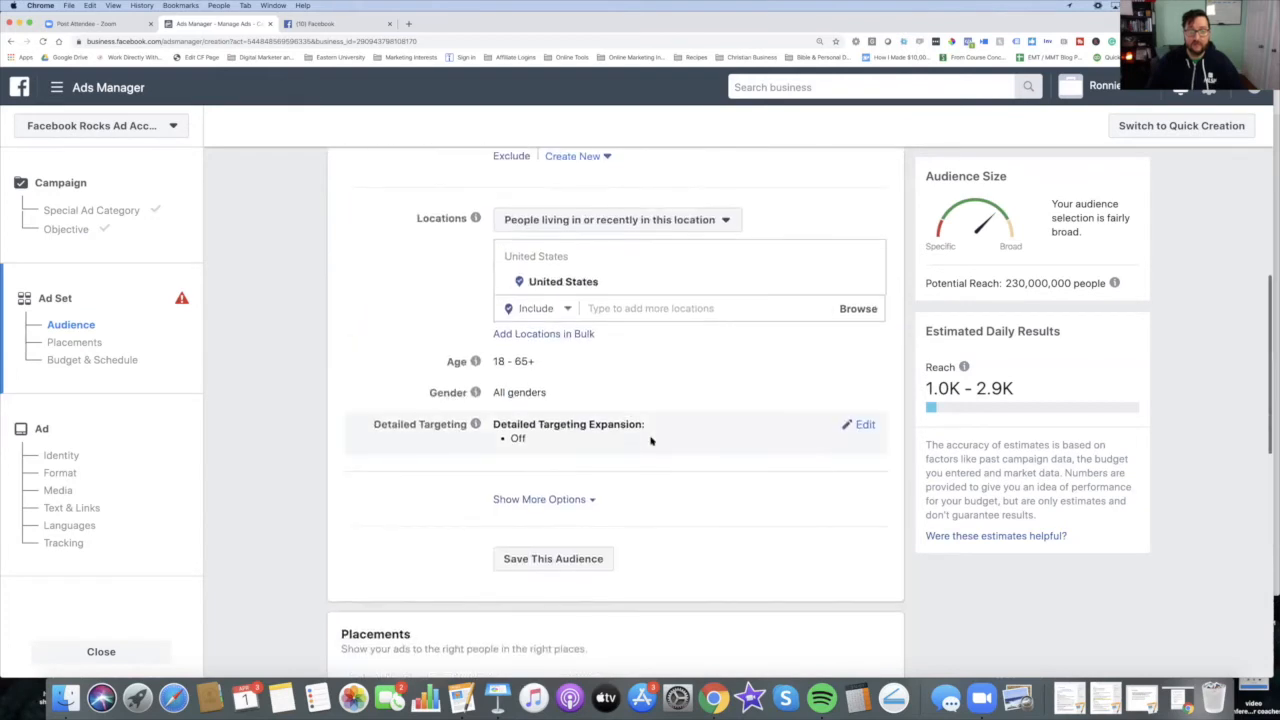
click(865, 426)
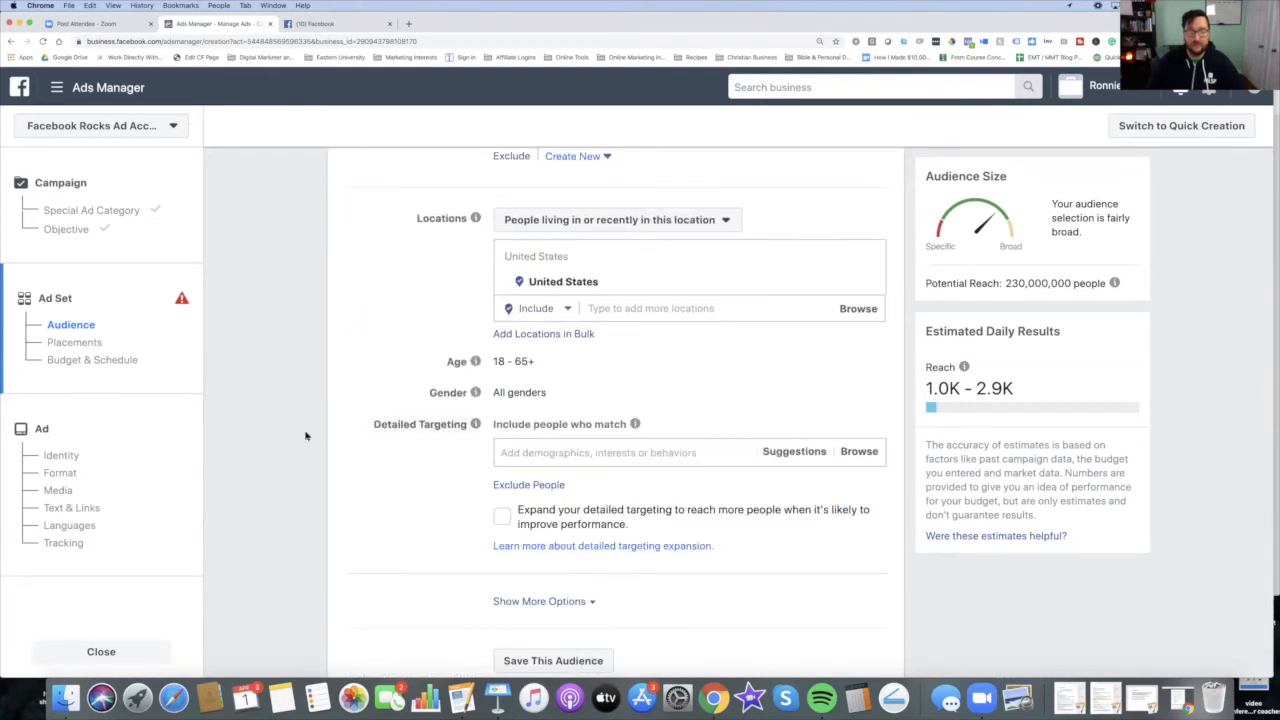
Step: Search the detailed targeting interests for basketball and browse the suggested interests
click(545, 452)
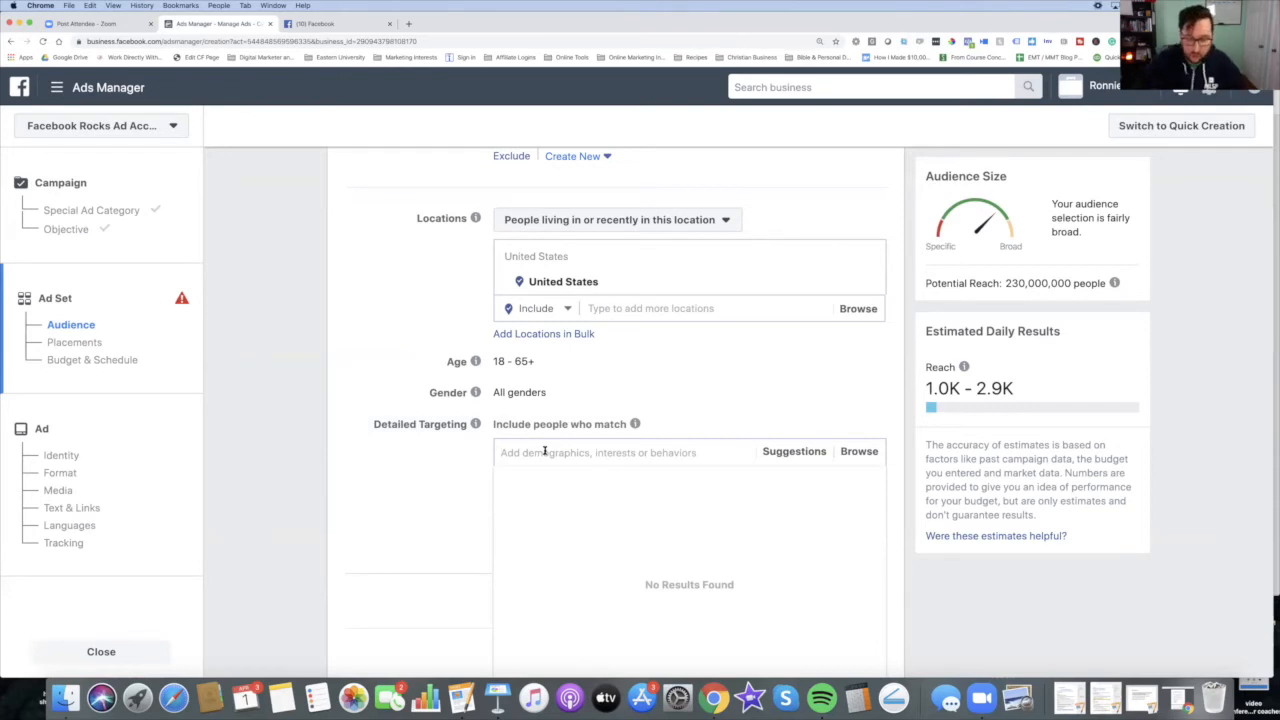
text(basket)
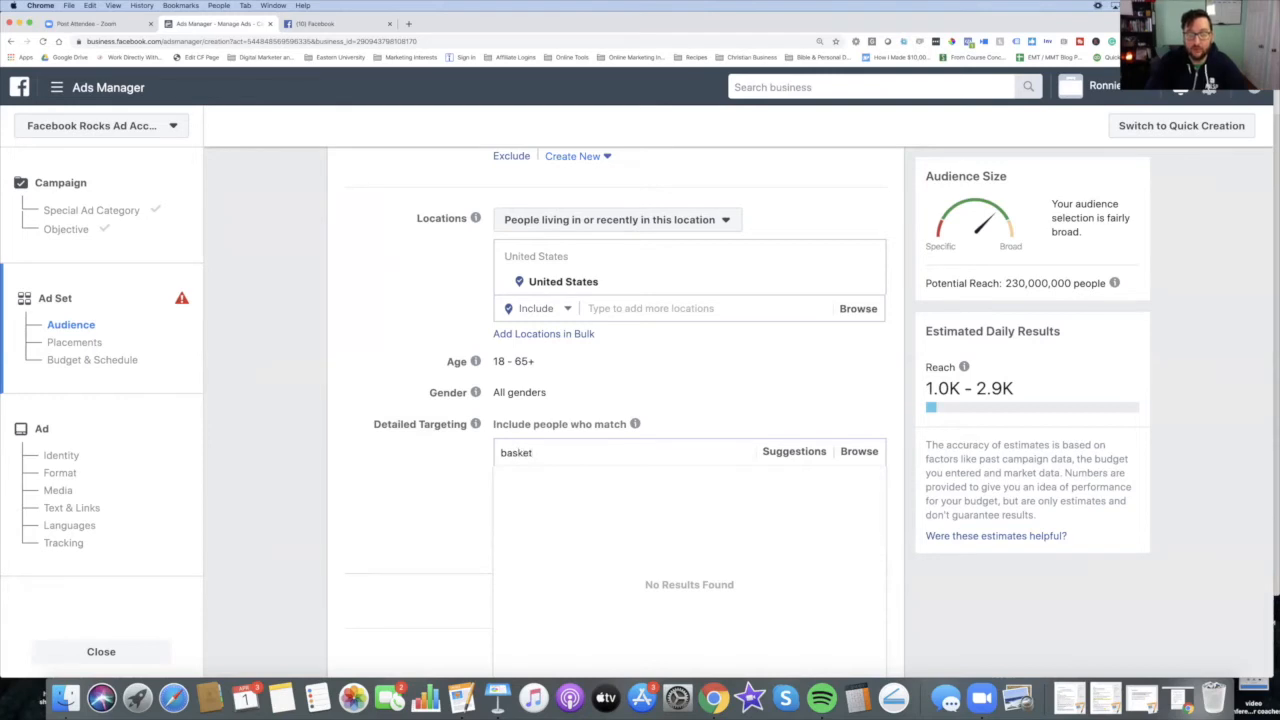
text(ball)
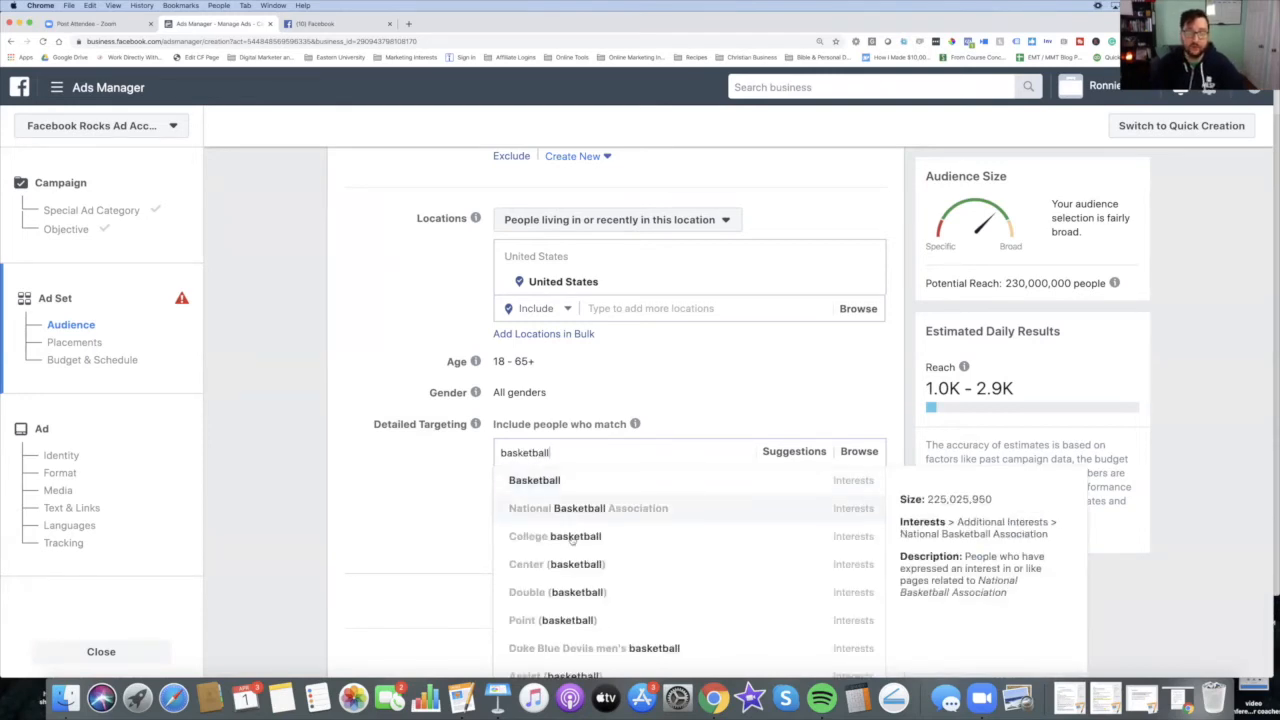
scroll(579, 541, down, 1)
scroll(582, 538, up, 1)
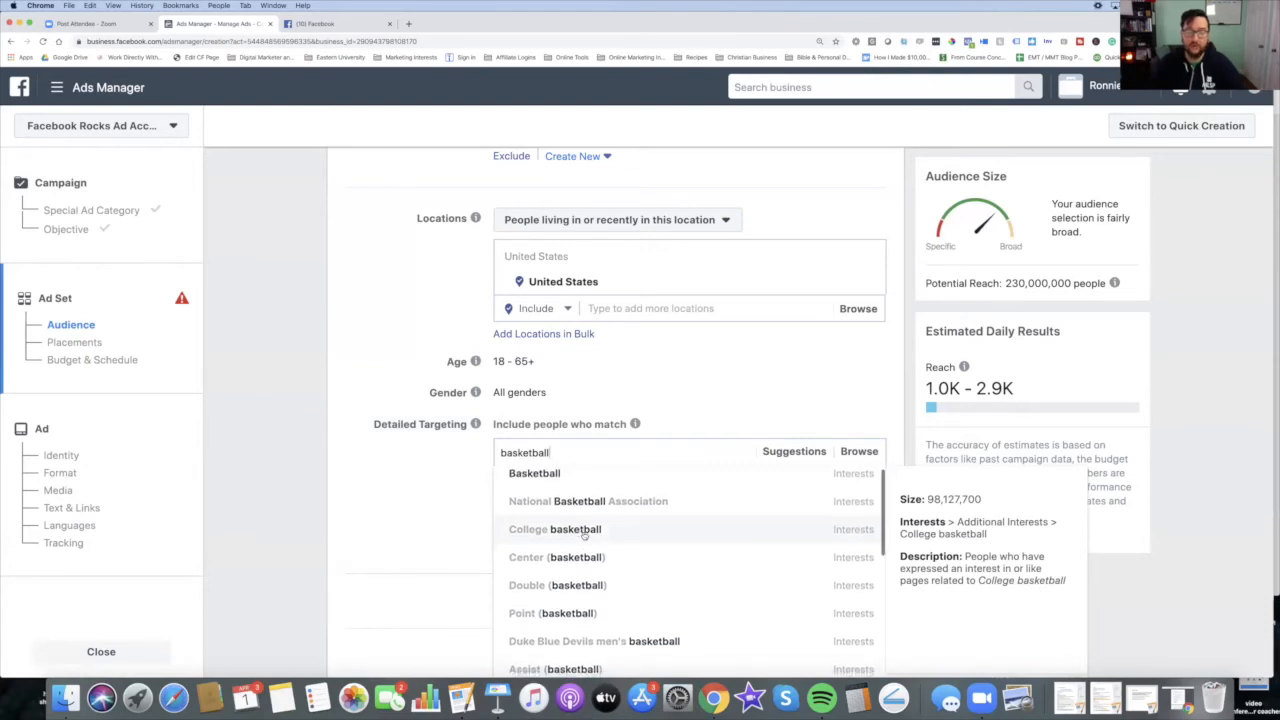
scroll(604, 577, down, 1)
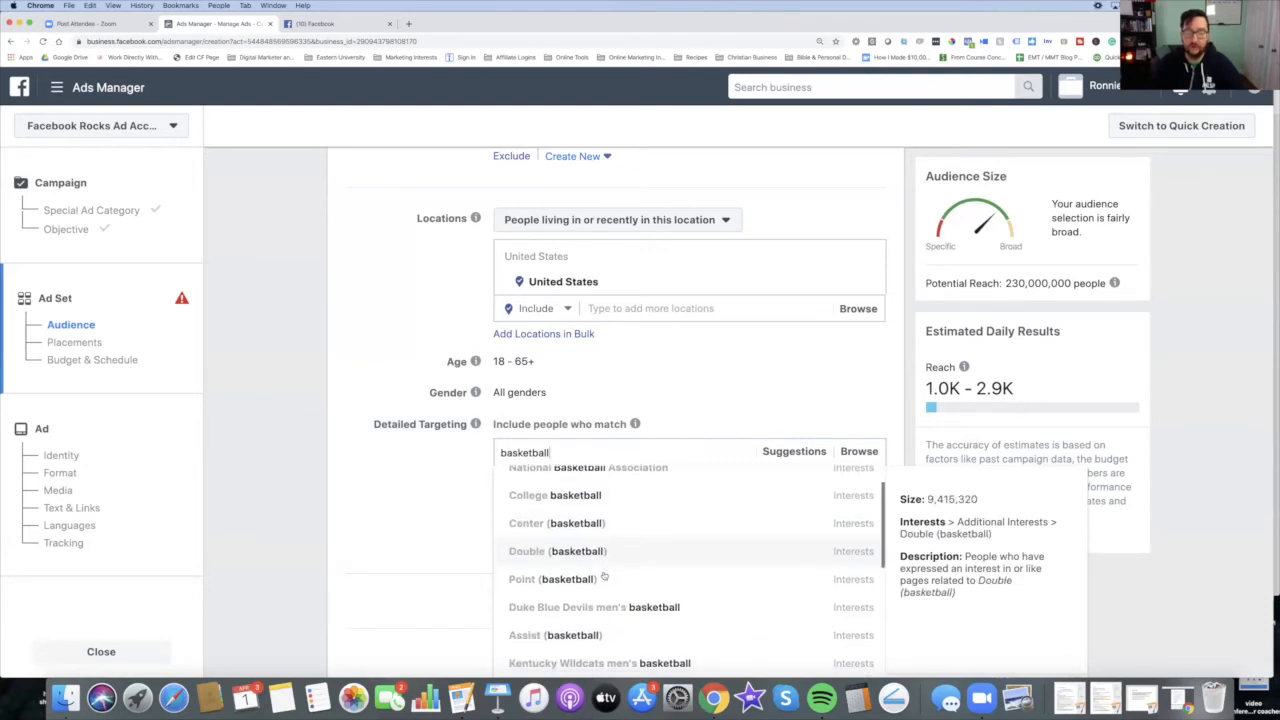
scroll(625, 588, up, 1)
scroll(638, 577, up, 2)
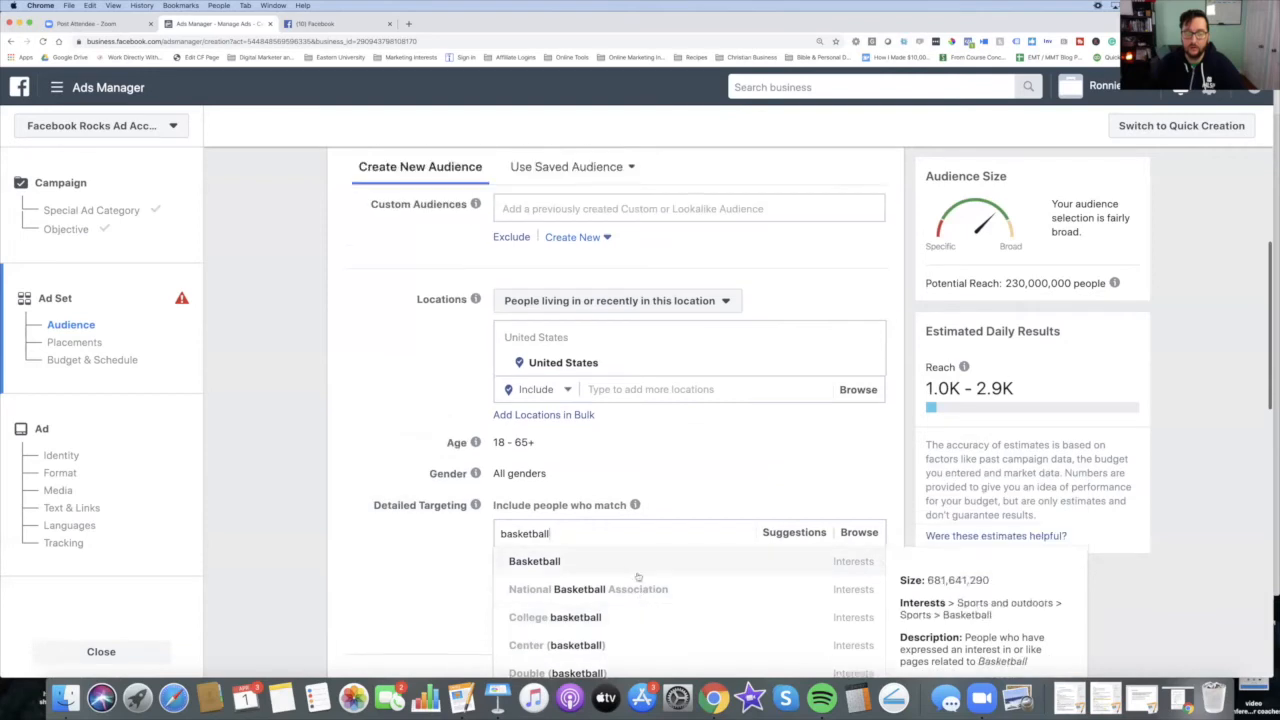
scroll(665, 590, down, 4)
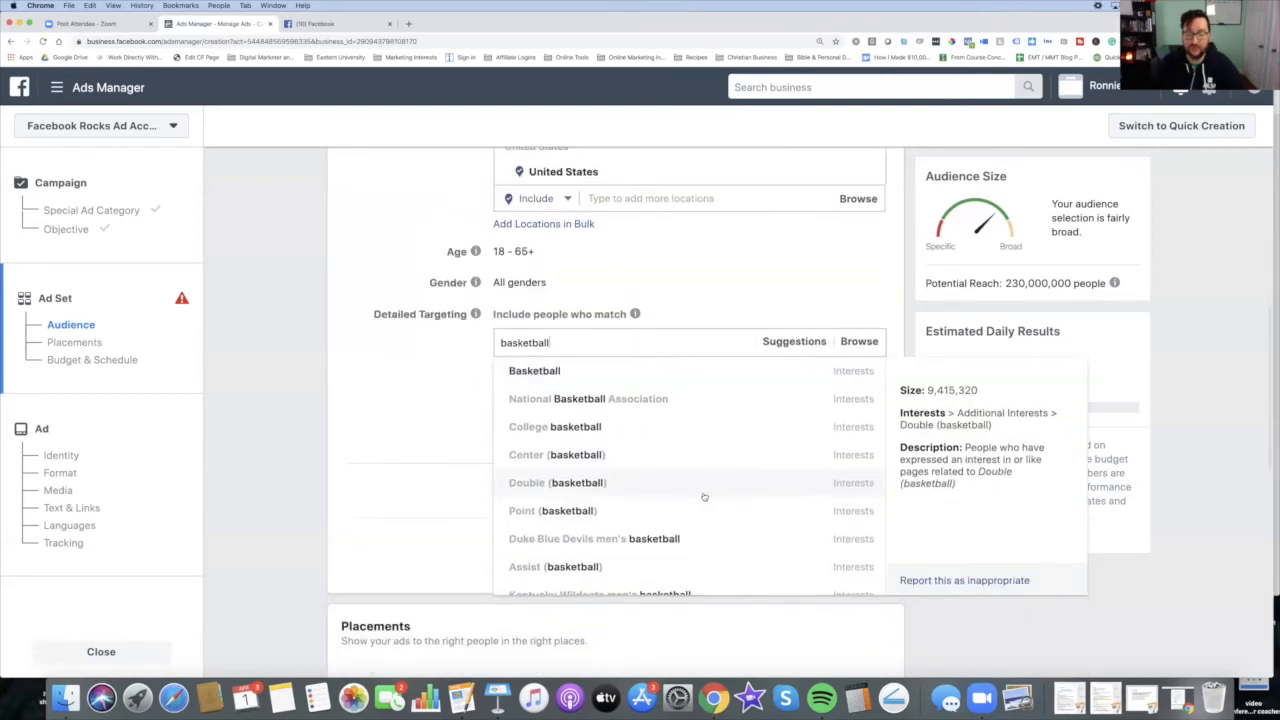
scroll(704, 497, down, 4)
scroll(703, 498, up, 3)
scroll(701, 500, down, 5)
scroll(701, 500, up, 4)
scroll(700, 500, down, 4)
scroll(700, 503, up, 4)
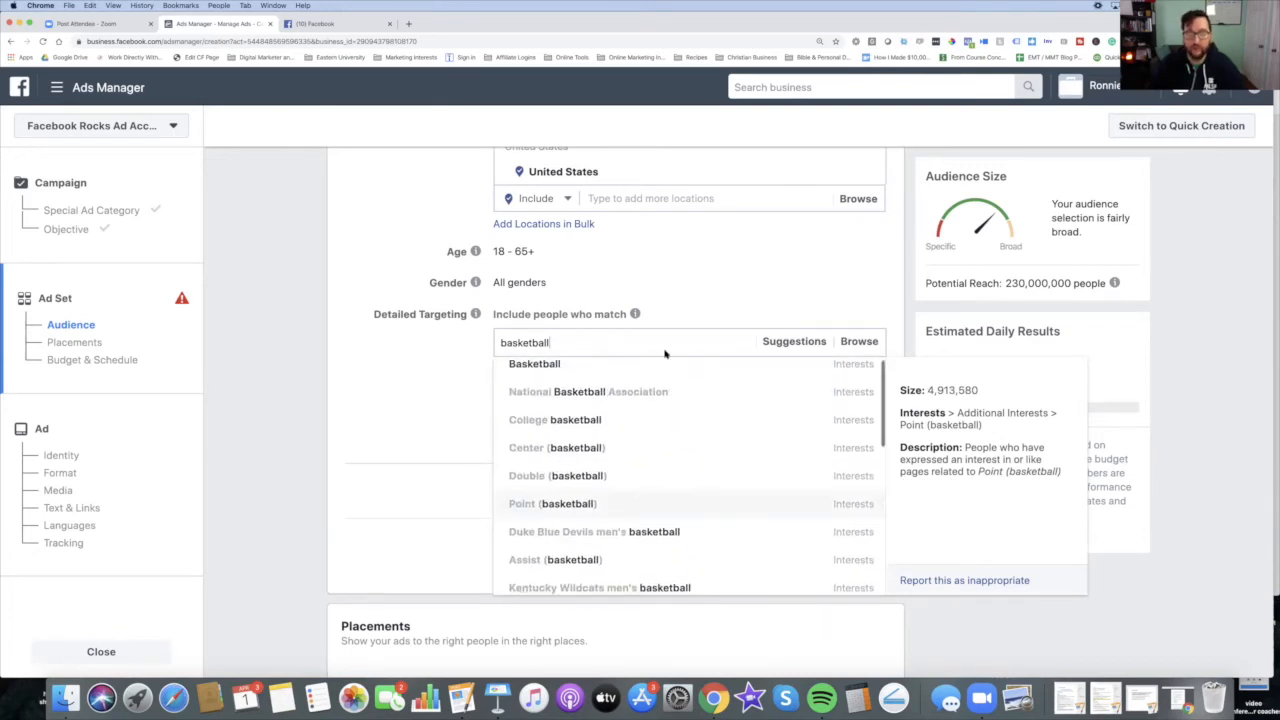
Step: Replace the targeting search with network marketing and browse the suggested interests
double_click(664, 350)
double_click(664, 350)
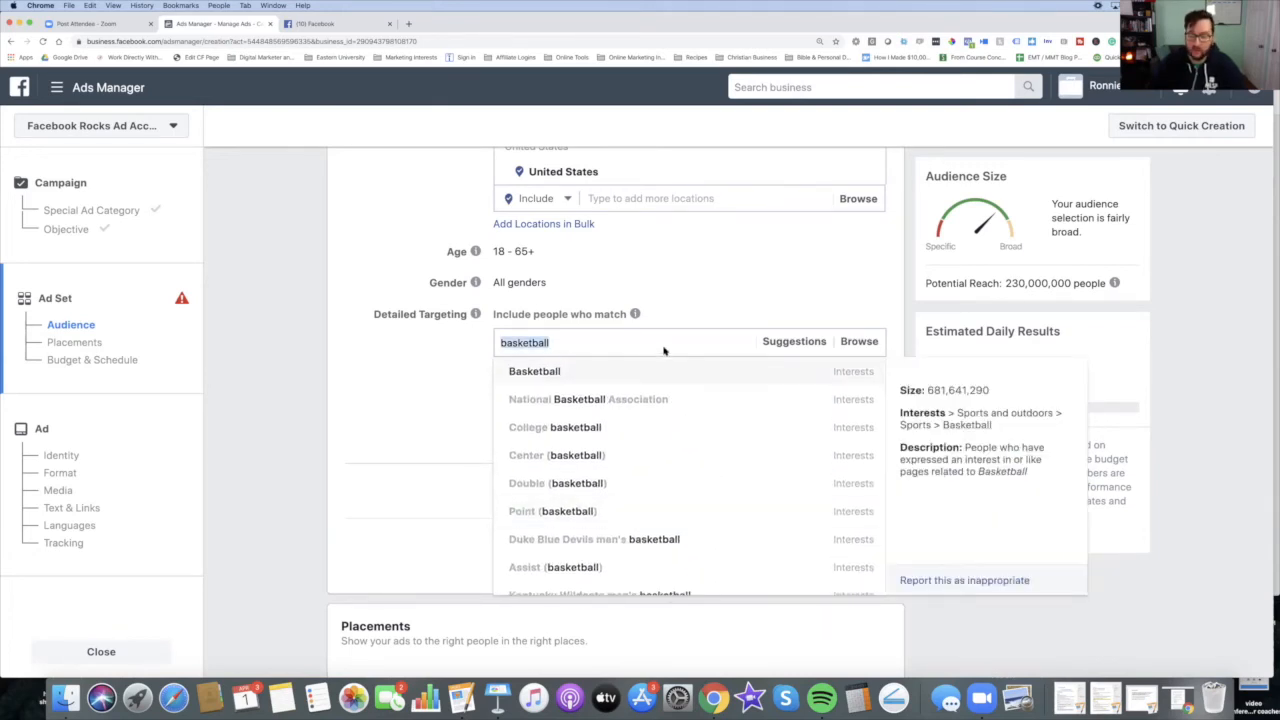
click(634, 345)
double_click(634, 345)
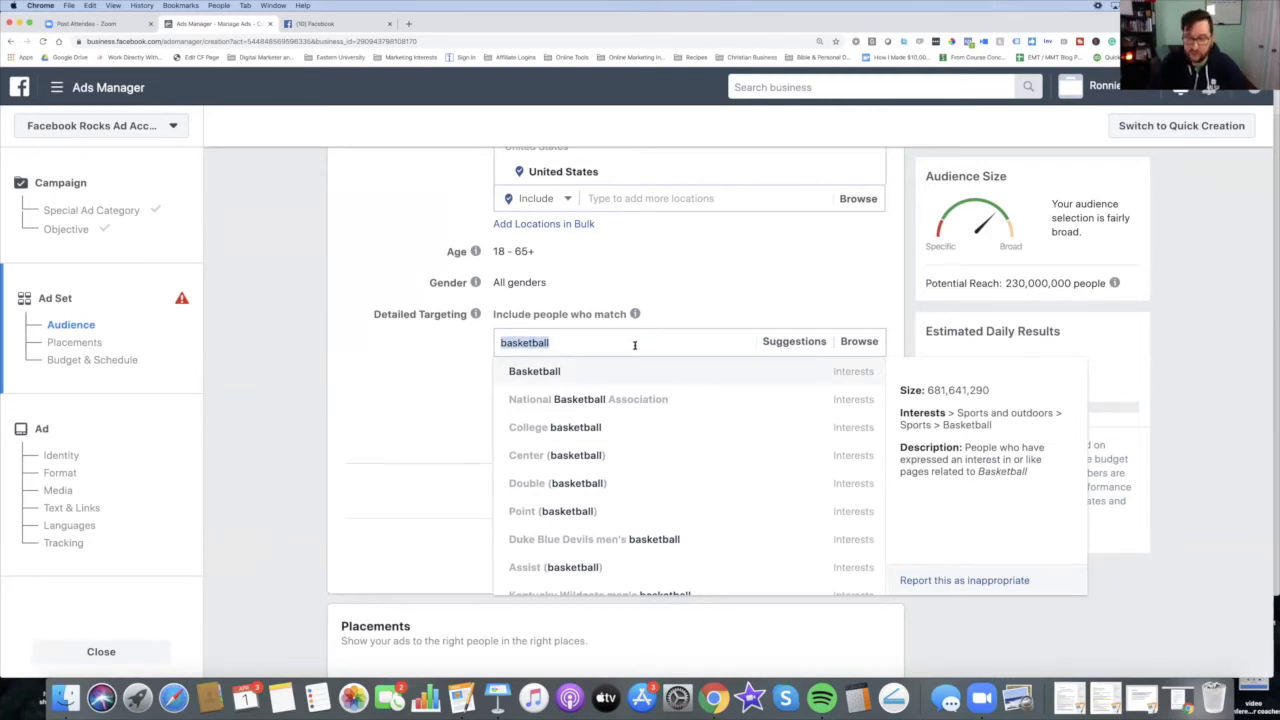
key(BackSpace)
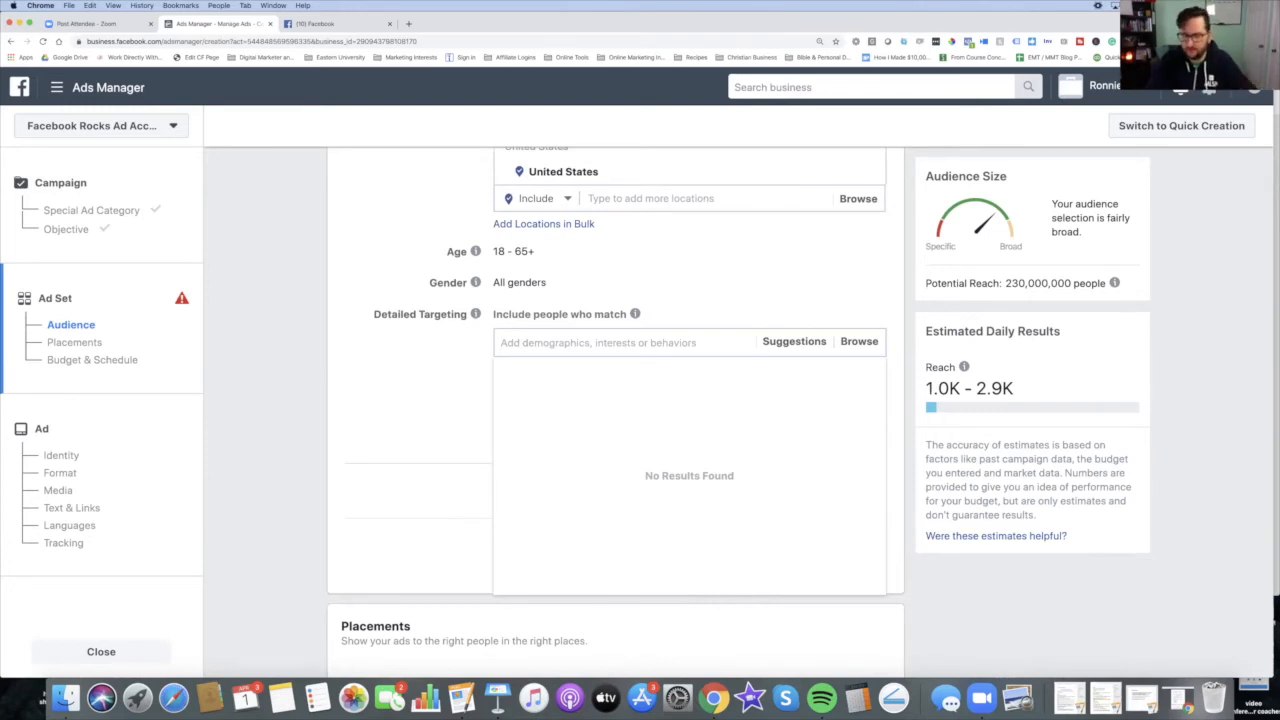
text(network marketing)
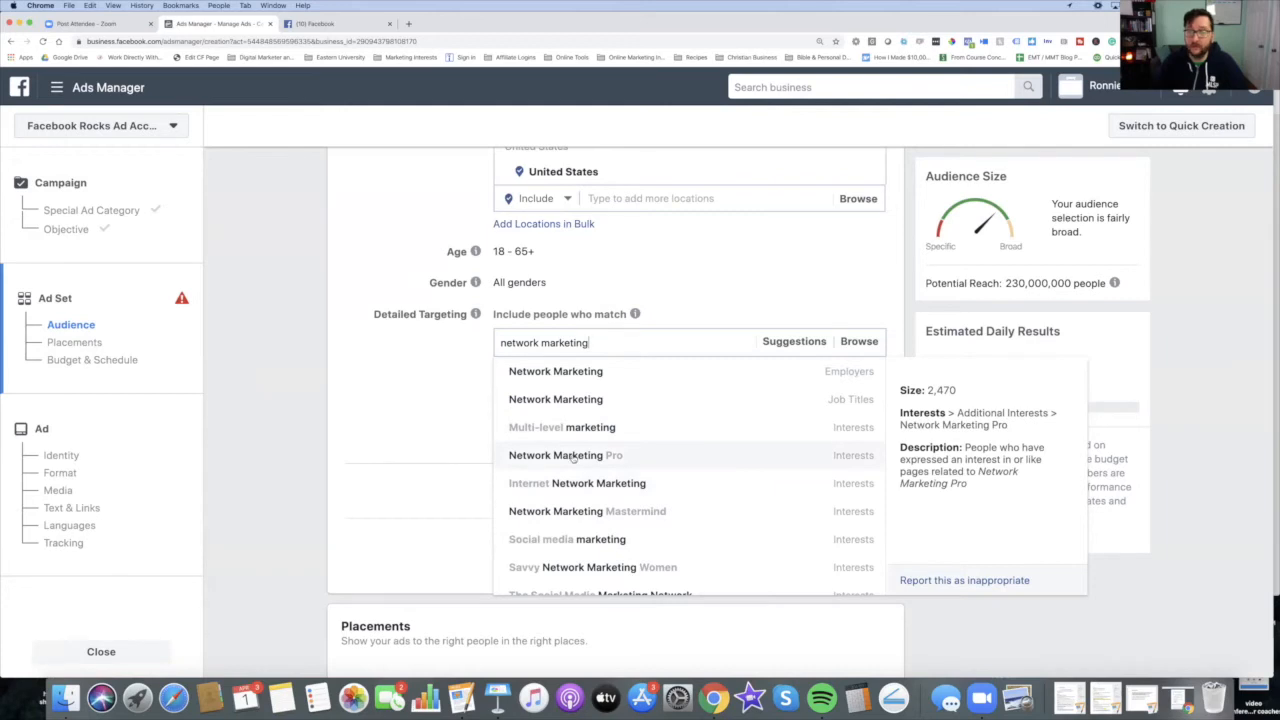
scroll(572, 457, down, 3)
scroll(590, 459, up, 3)
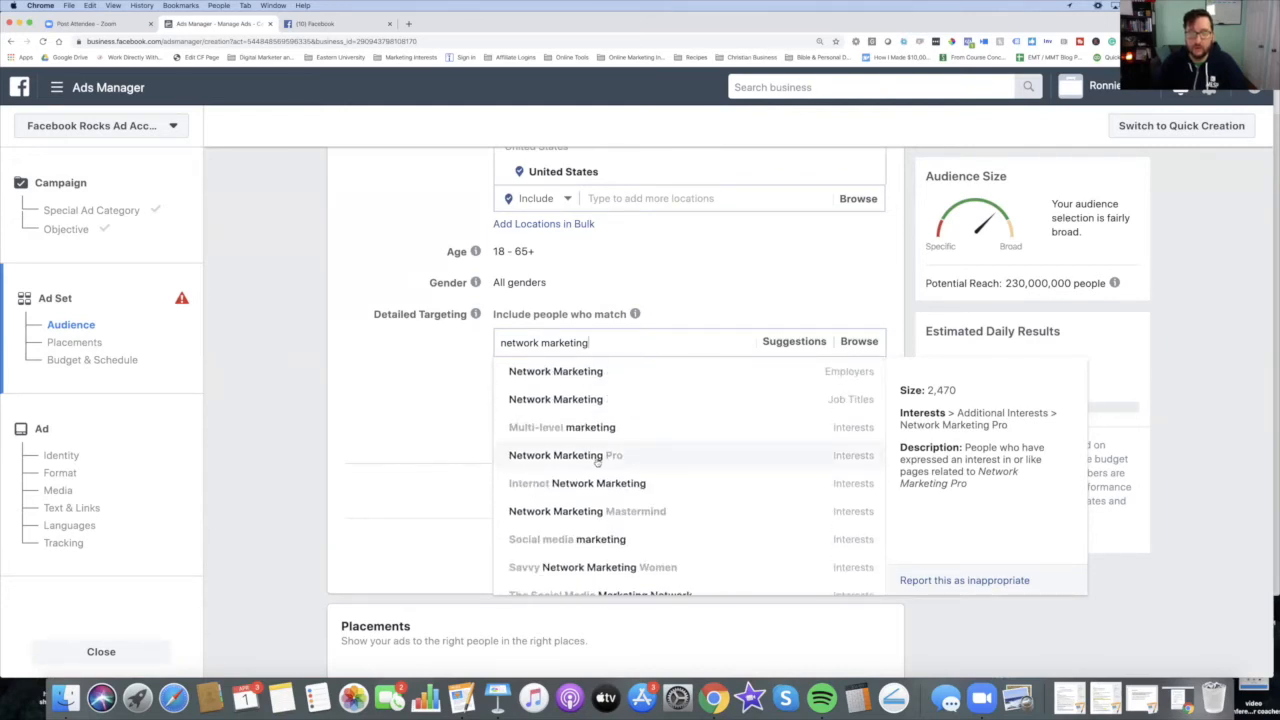
Step: Search for eric worre and add the Network Marketing Pro - Eric Worre interest to detailed targeting
key(super+a)
text(eric worre)
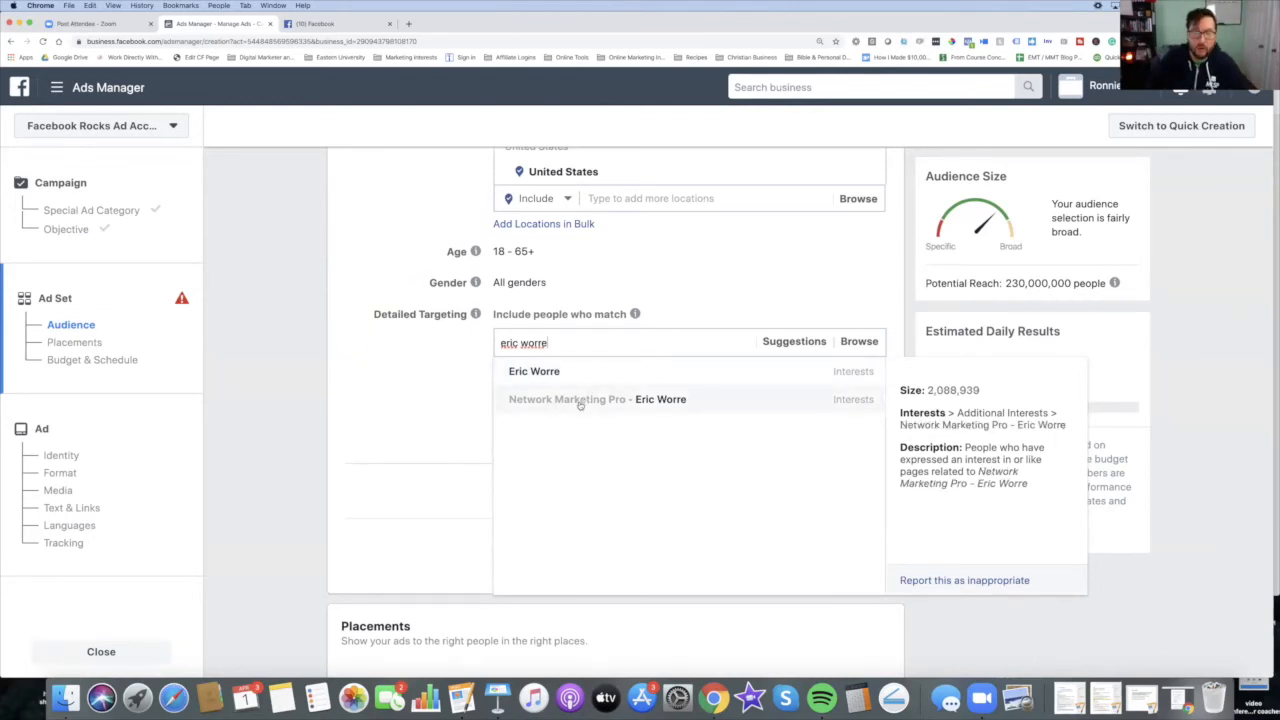
click(704, 399)
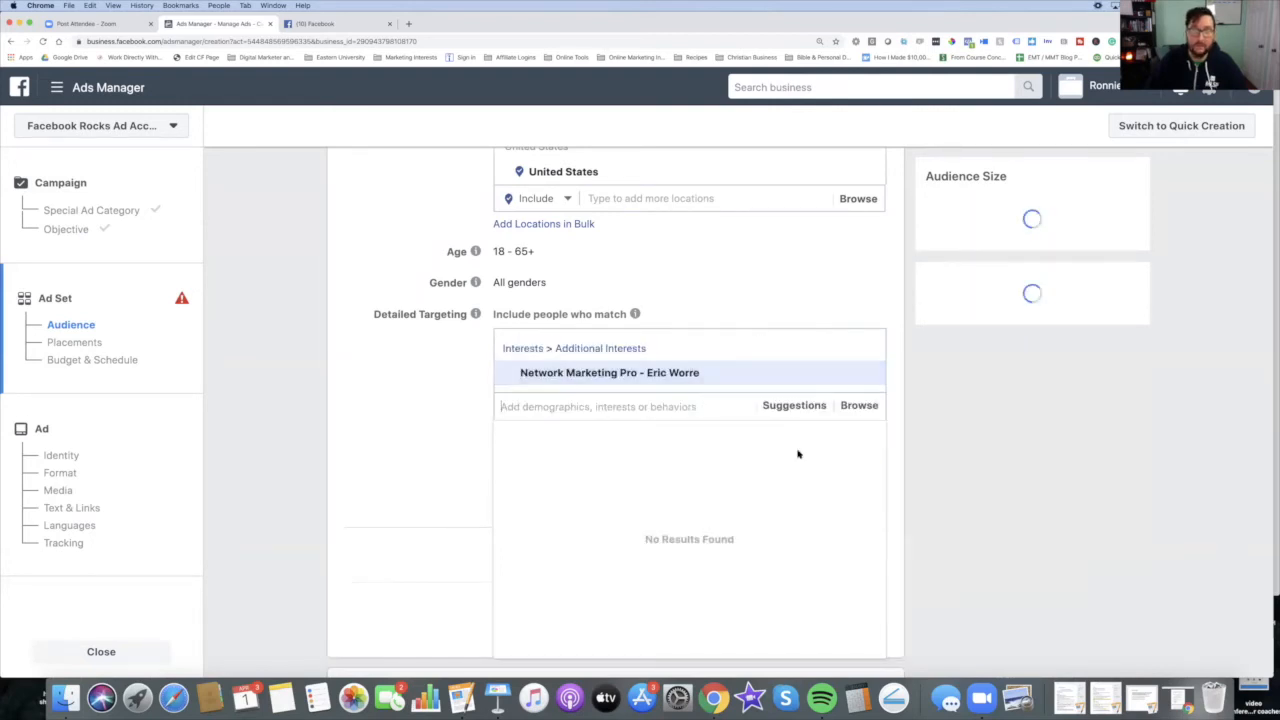
click(390, 456)
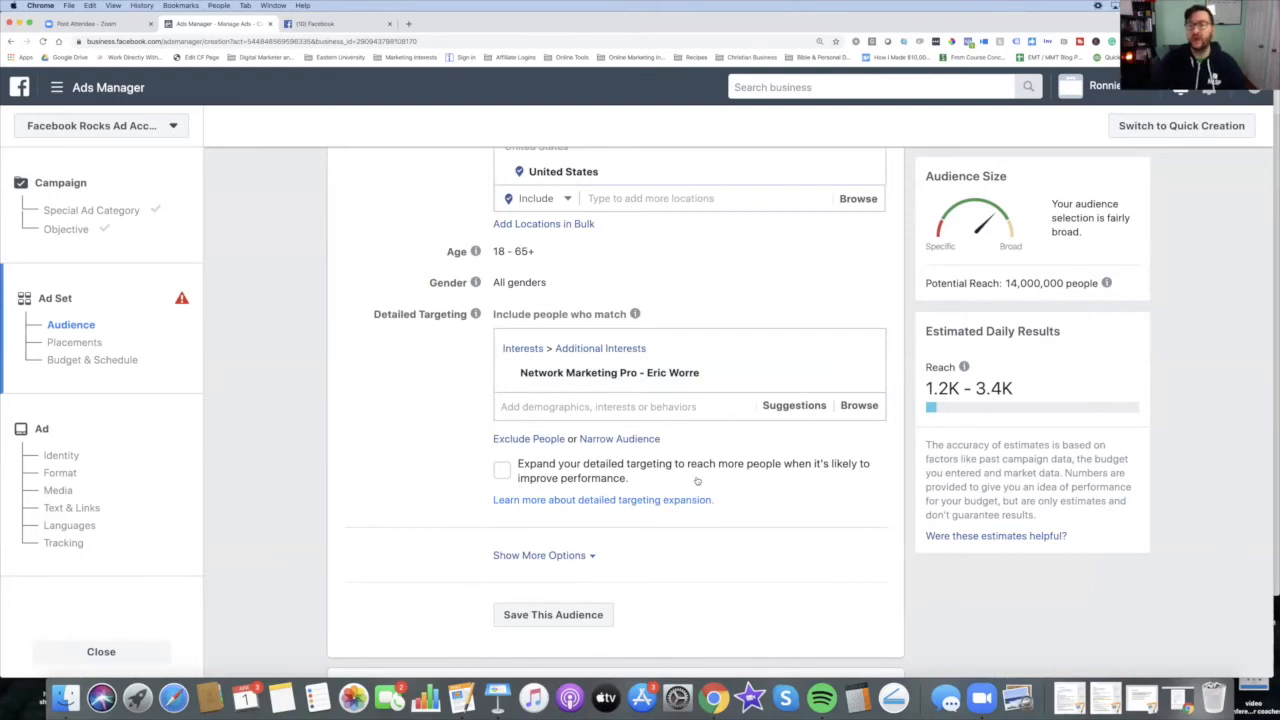
Step: Open the explanation of how the potential reach estimate is calculated
scroll(720, 472, up, 3)
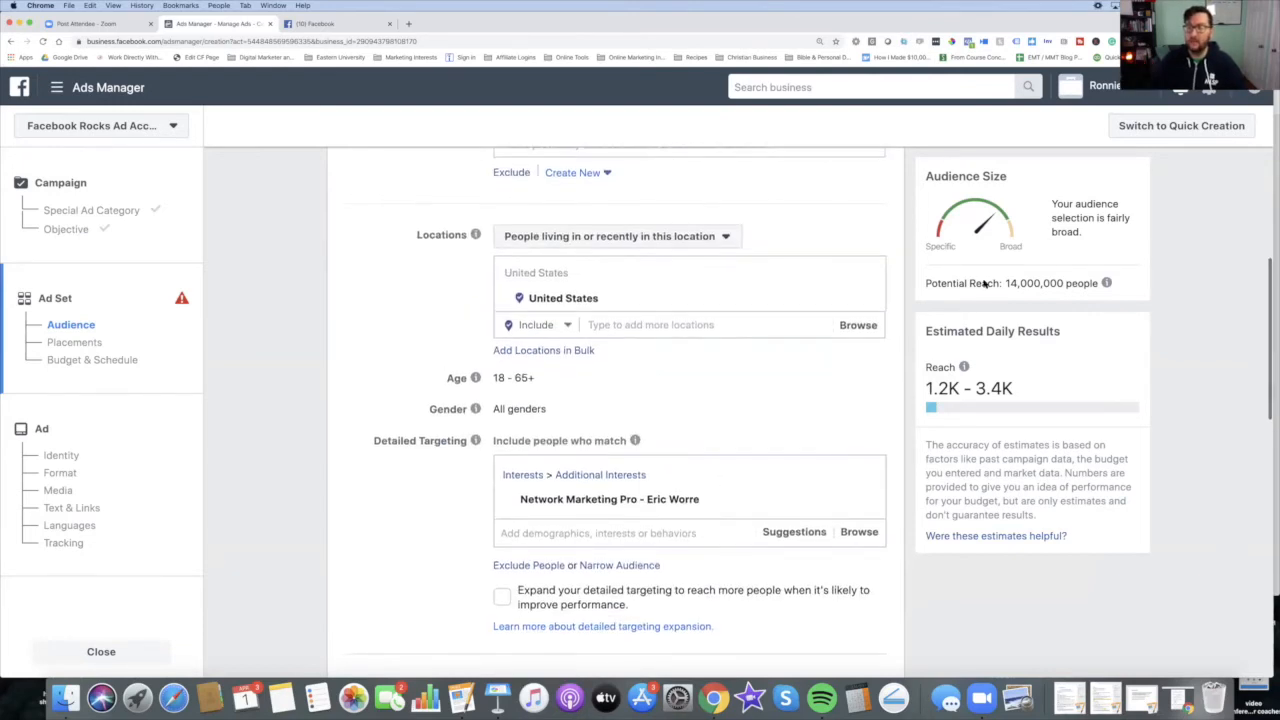
triple_click(985, 284)
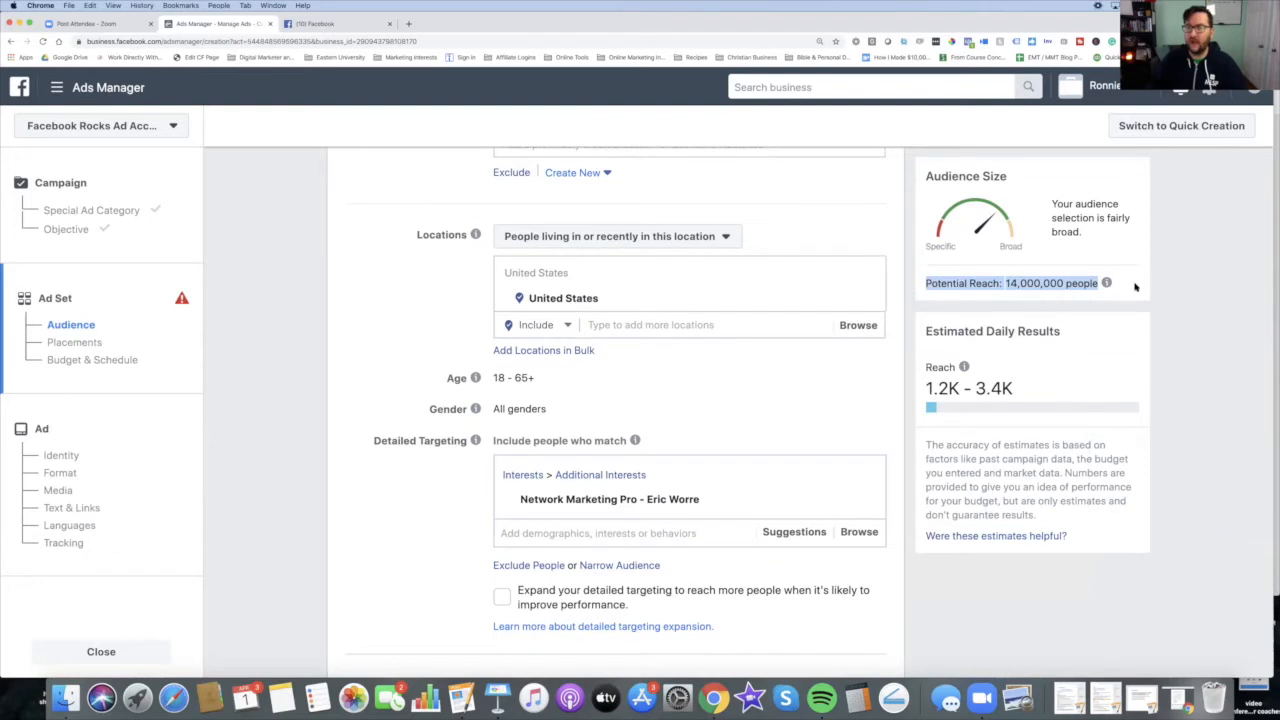
click(1190, 303)
scroll(923, 298, down, 1)
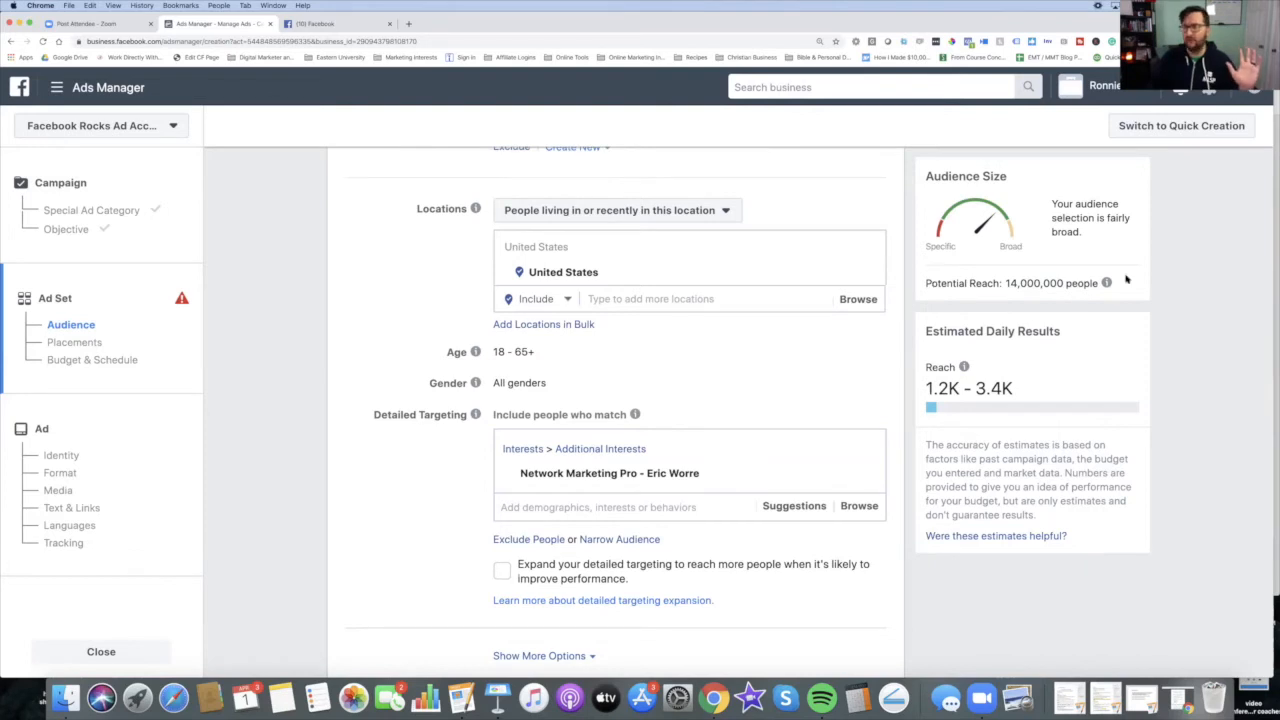
scroll(603, 502, down, 1)
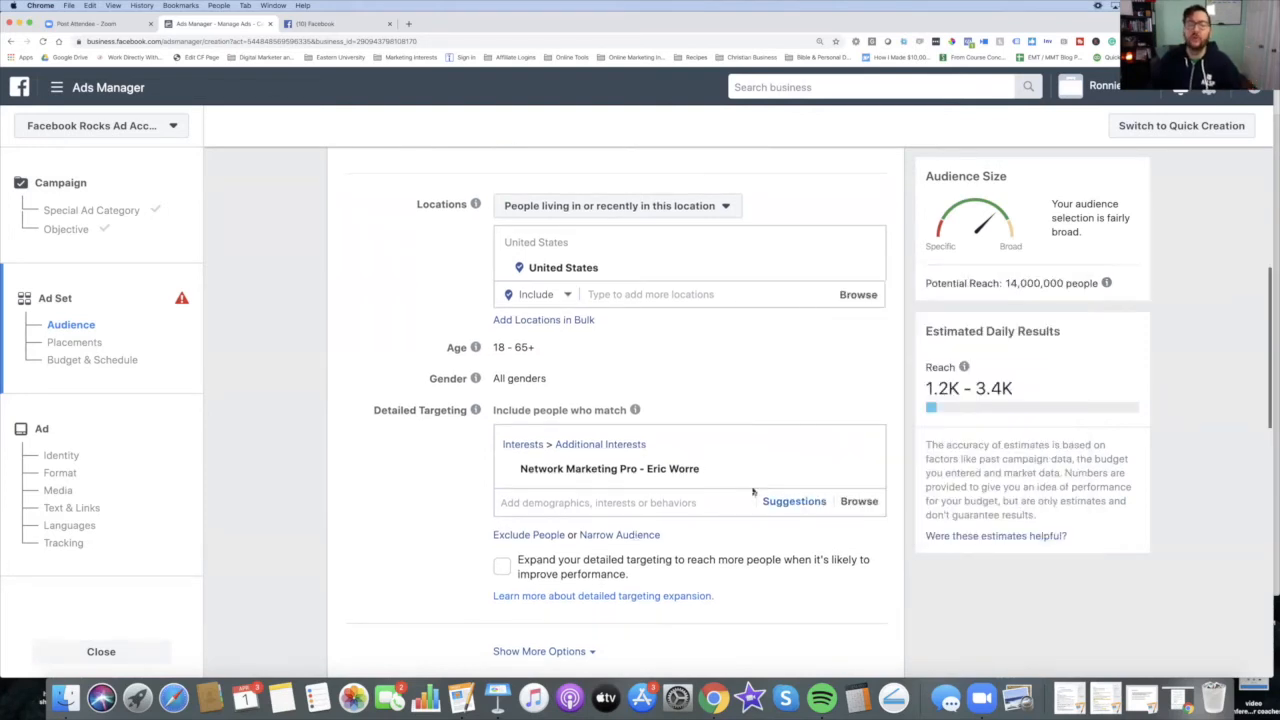
mouse_move(662, 470)
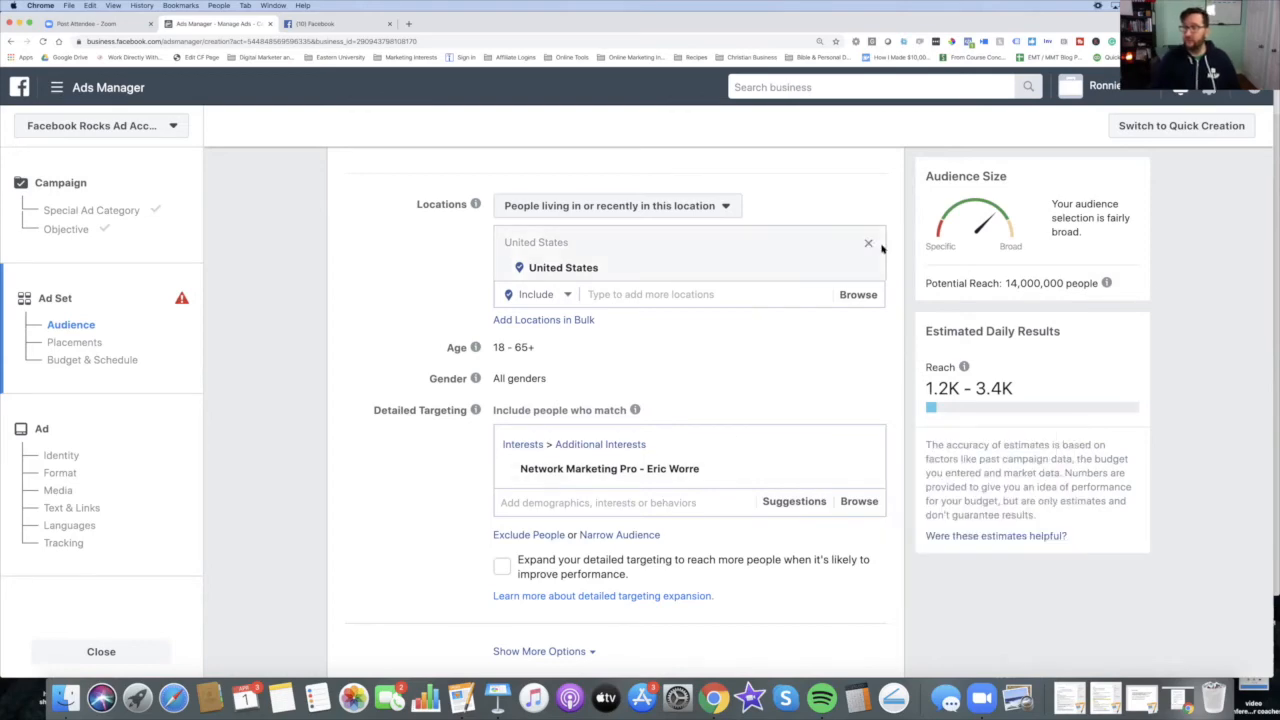
drag(1083, 287, 1011, 289)
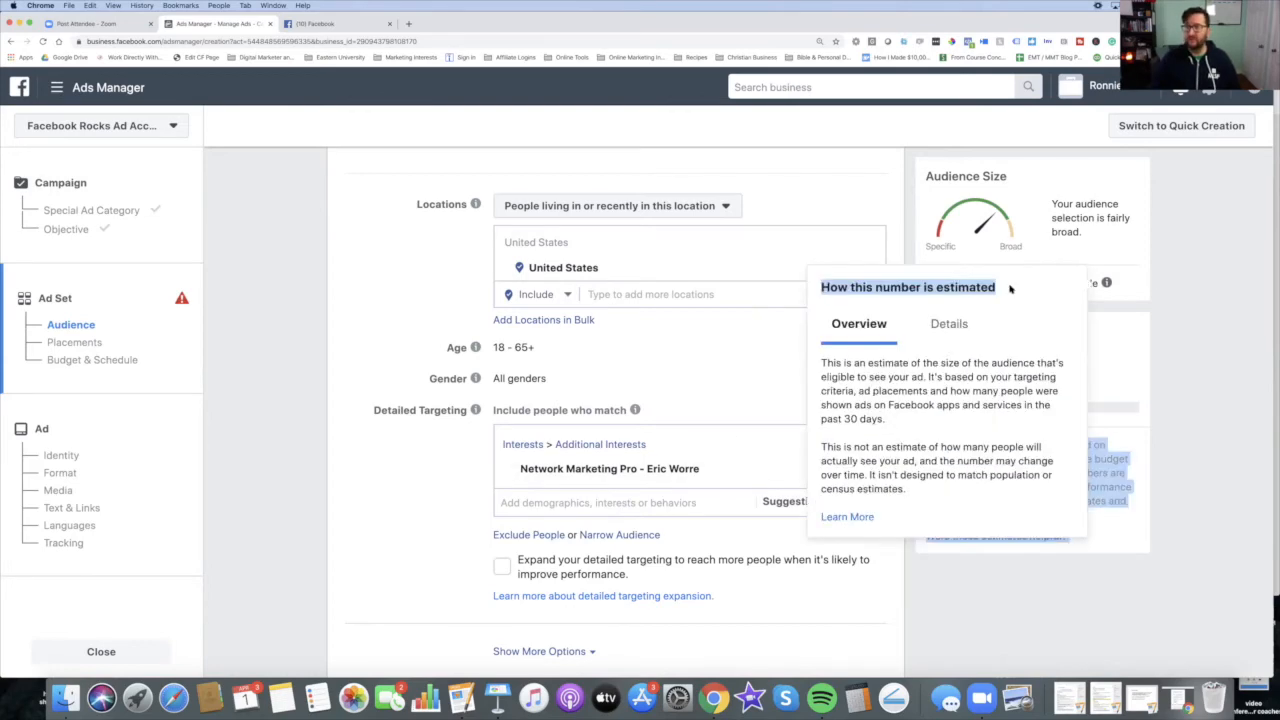
click(1107, 283)
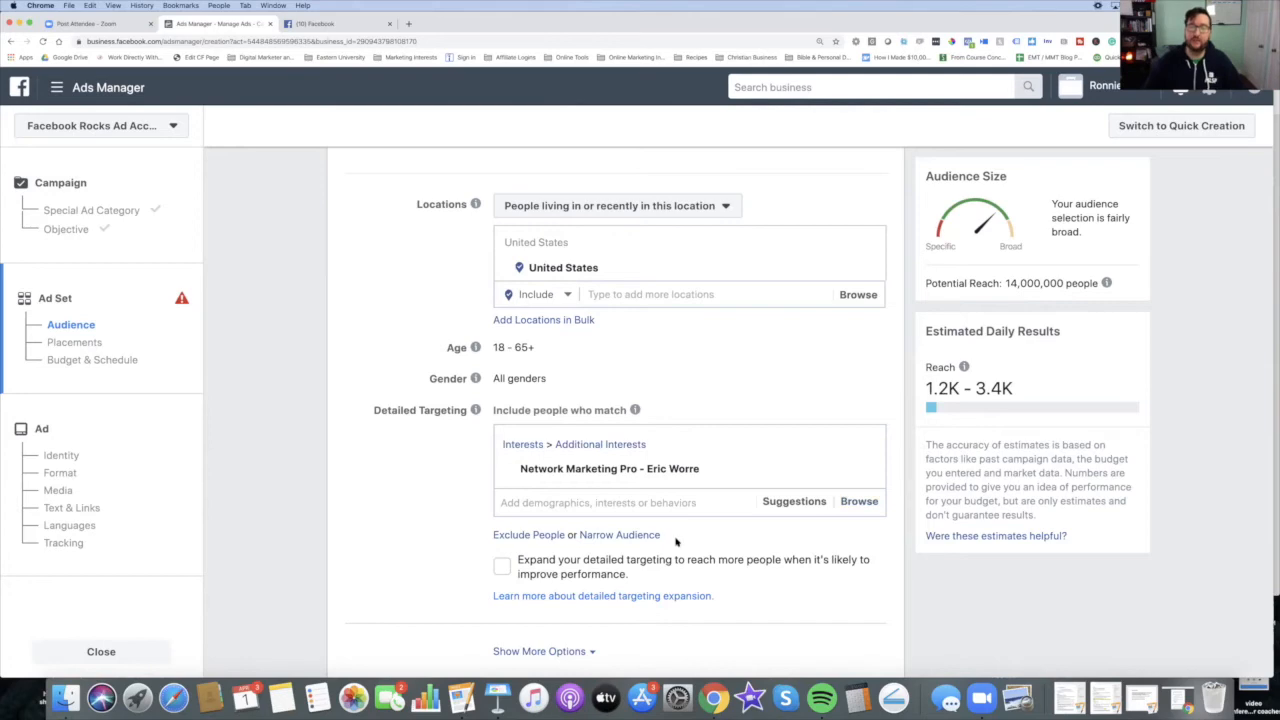
Step: Switch the ad set placements to Manual Placements
scroll(690, 525, down, 5)
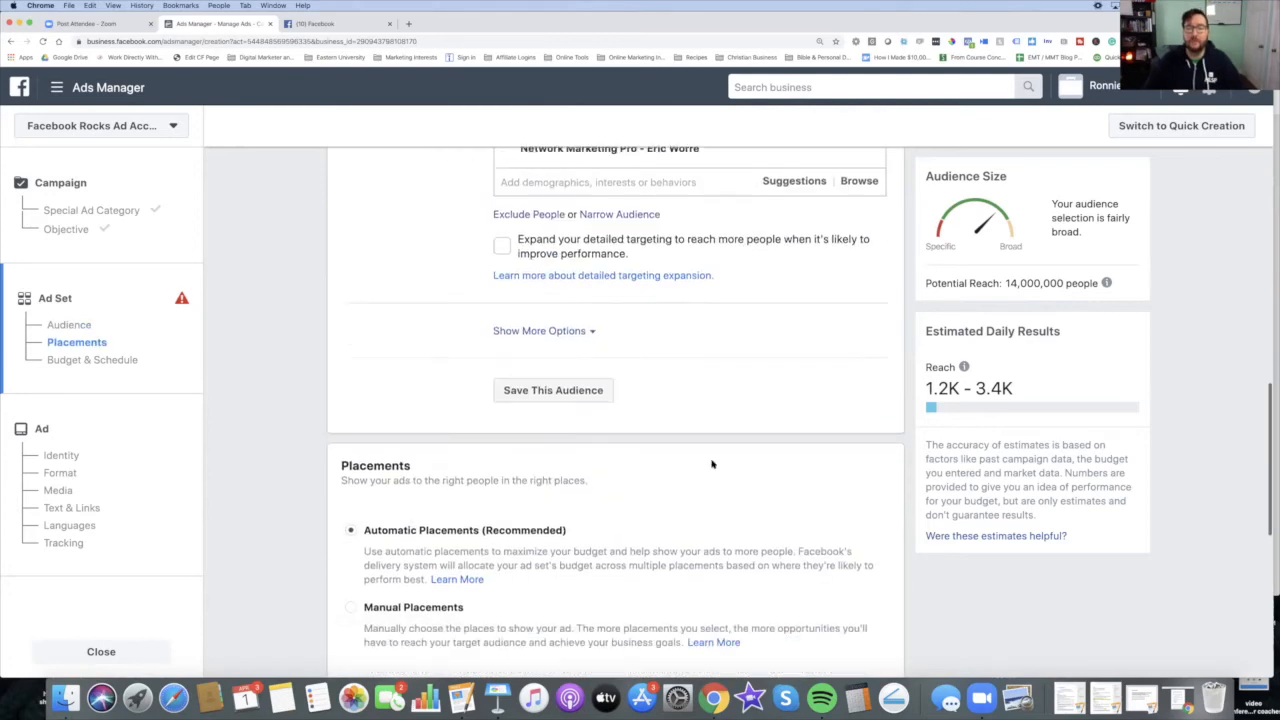
scroll(711, 452, up, 1)
scroll(713, 454, down, 3)
scroll(740, 465, down, 4)
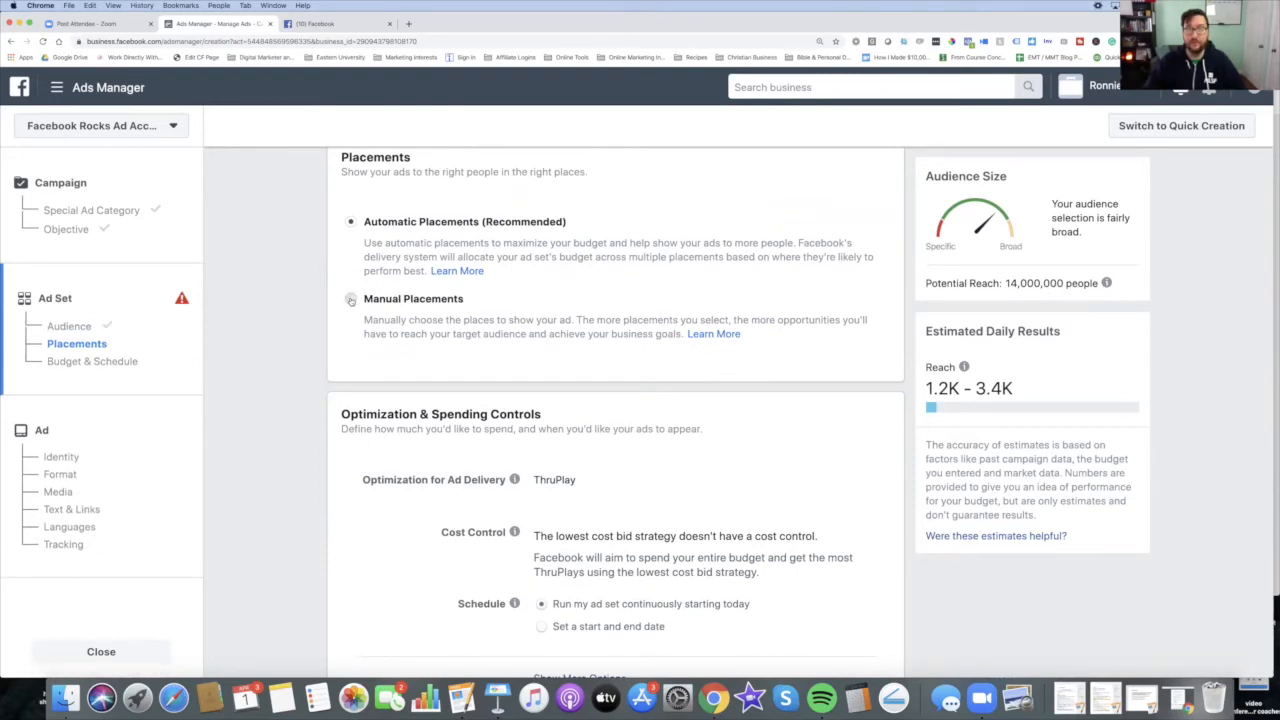
click(350, 299)
Step: Deselect the Audience Network and Messenger platforms, keeping Facebook and Instagram
scroll(567, 347, down, 3)
scroll(567, 347, down, 1)
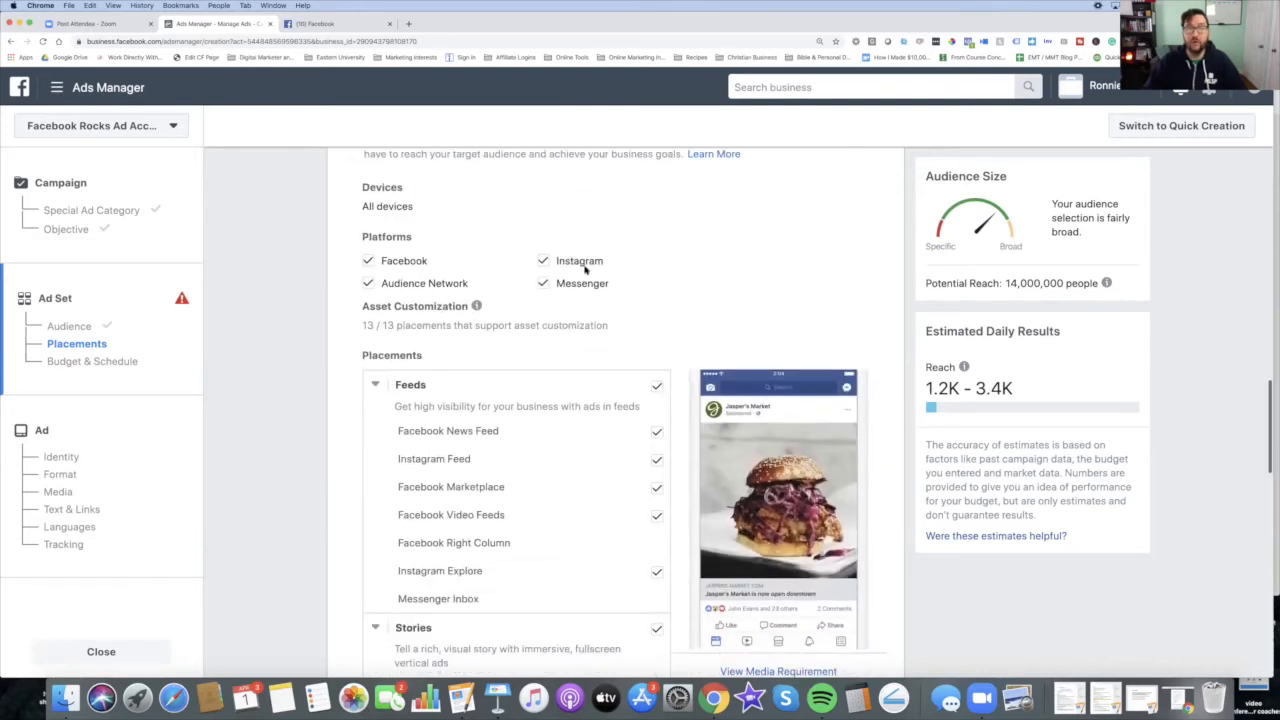
click(369, 285)
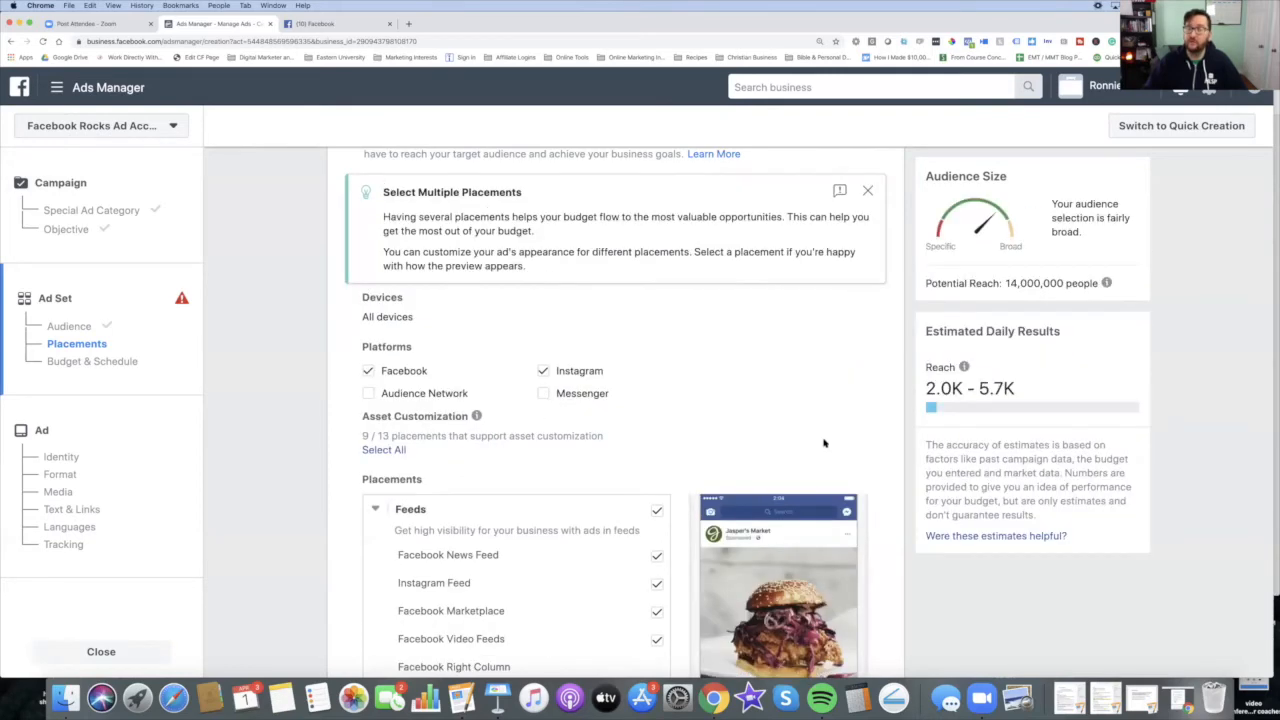
scroll(823, 441, down, 2)
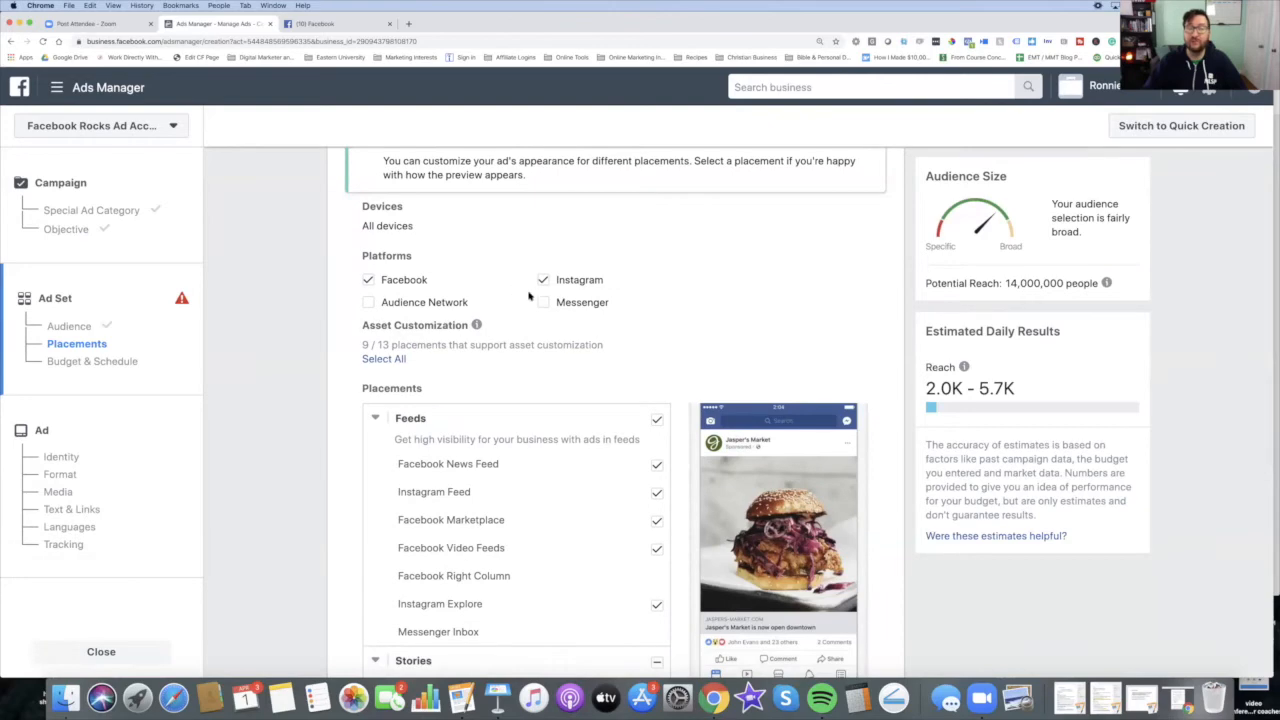
Step: Review the manual placement list and deselect the In-Article placement for Facebook Instant Articles
scroll(580, 305, down, 4)
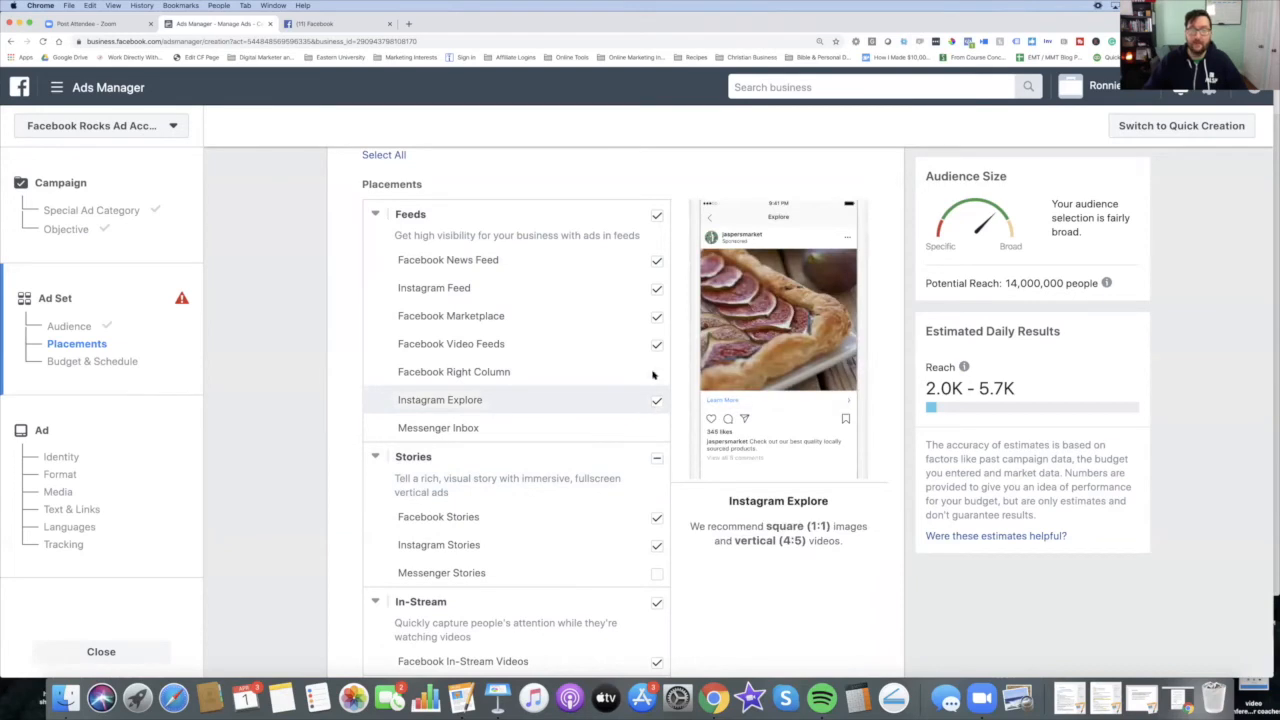
scroll(652, 323, up, 1)
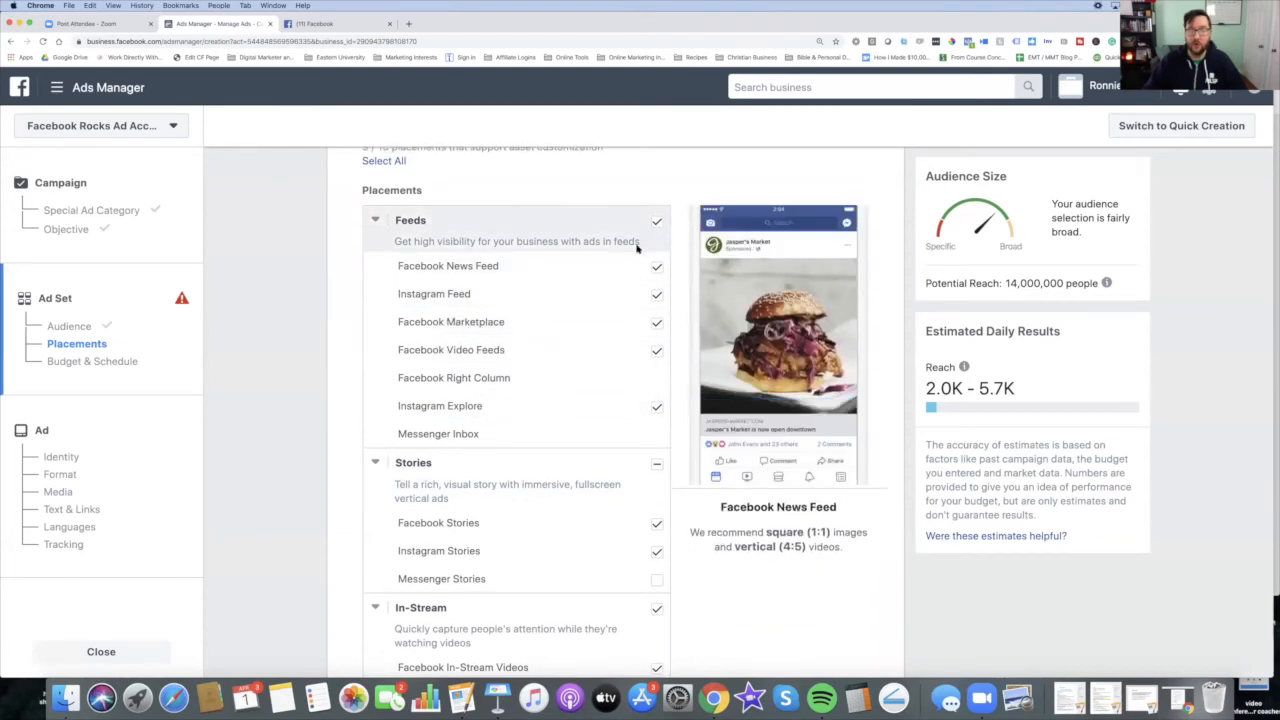
scroll(543, 478, down, 3)
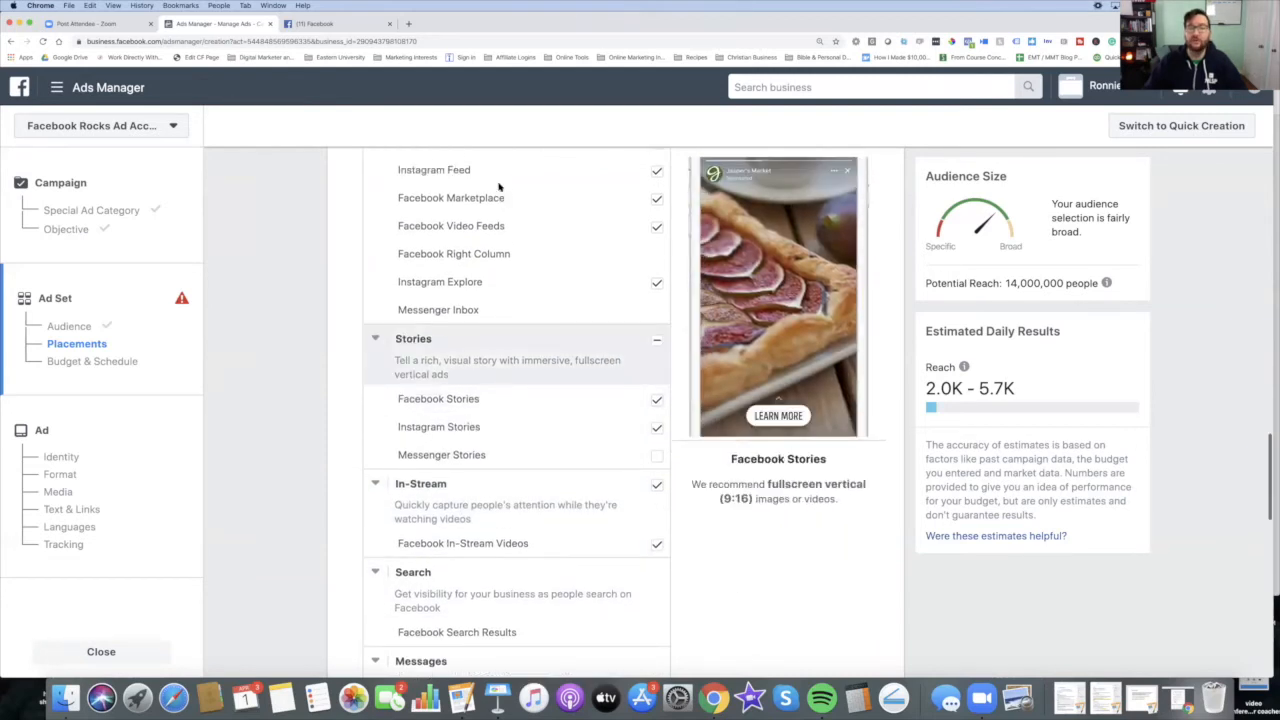
scroll(506, 192, up, 2)
scroll(524, 251, up, 1)
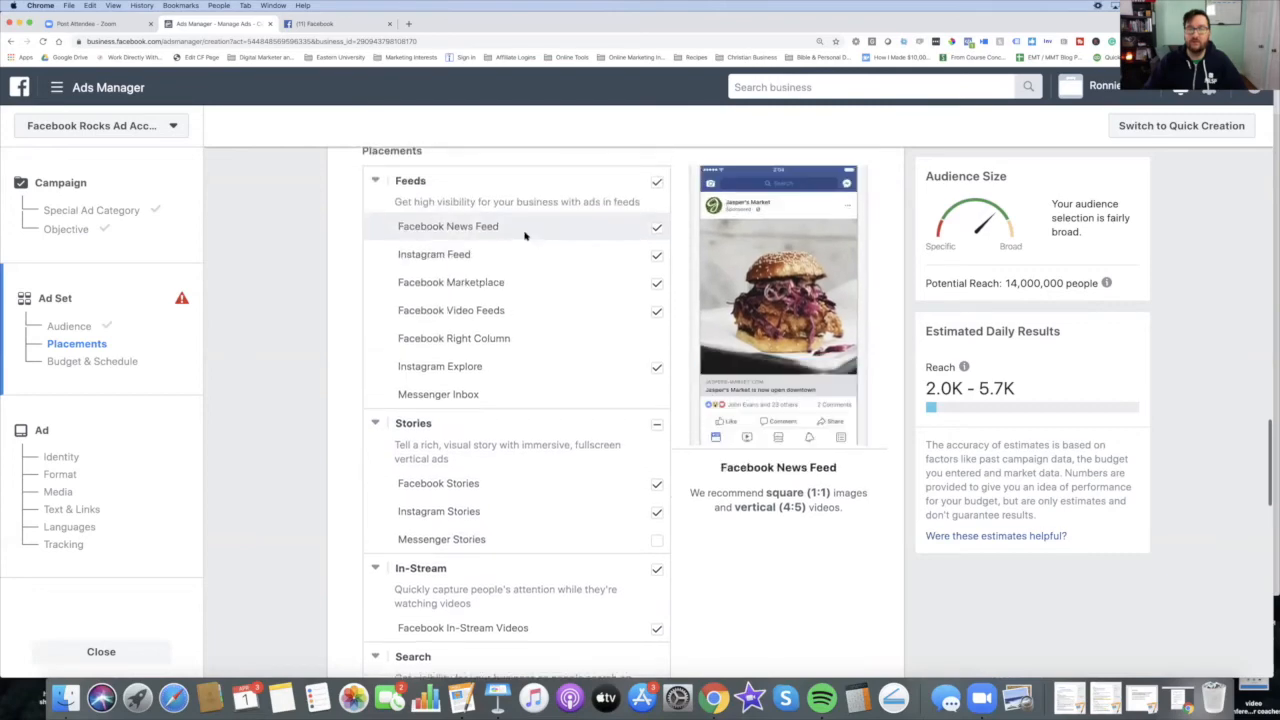
scroll(558, 506, down, 10)
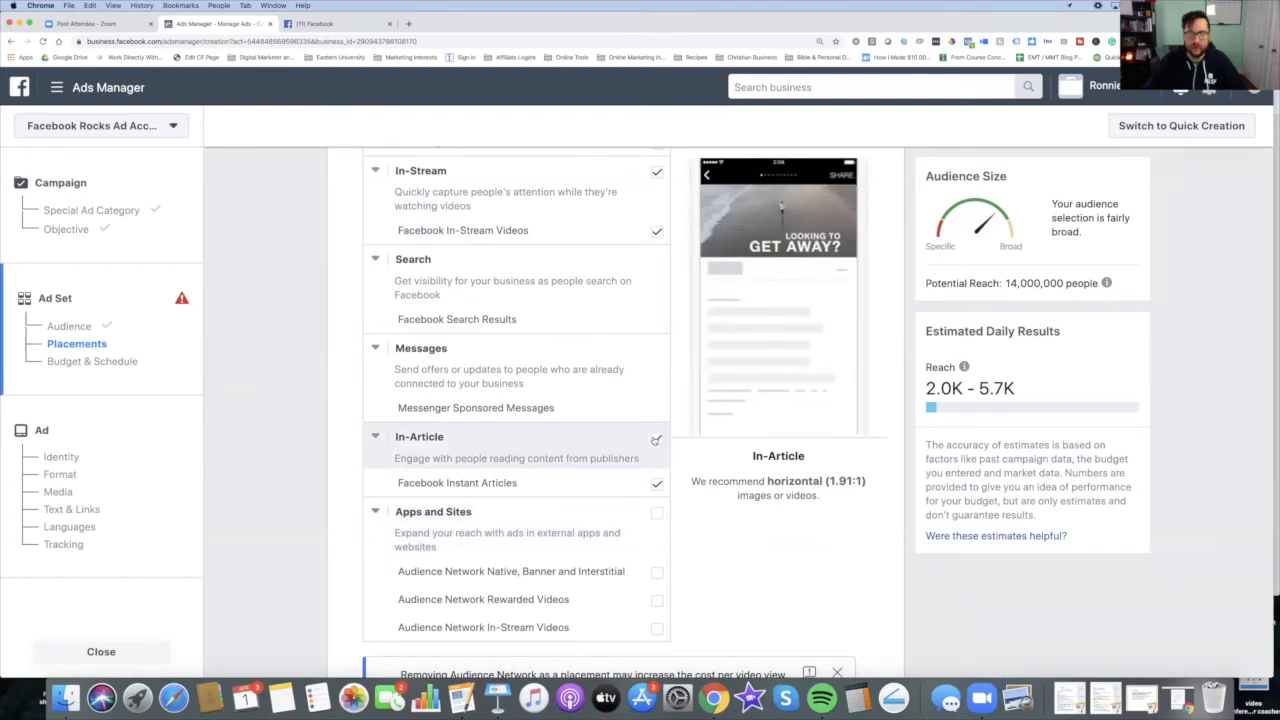
click(655, 439)
scroll(540, 505, down, 4)
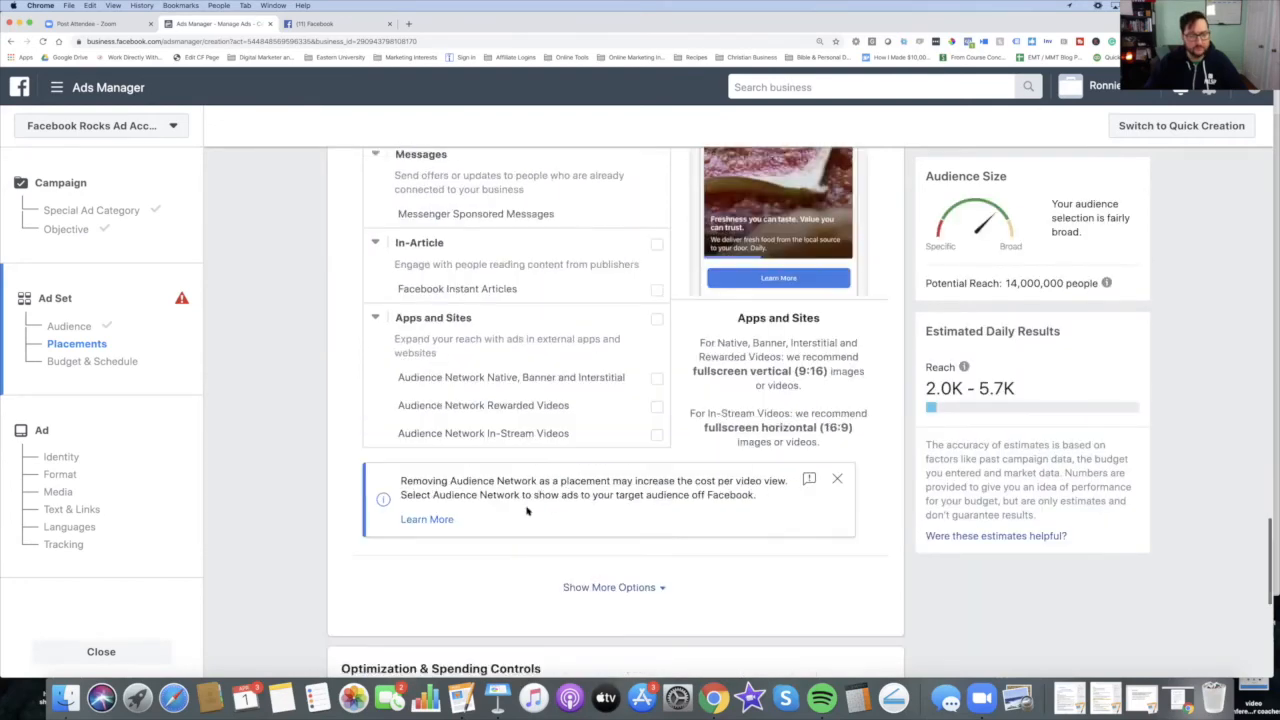
Step: Try 2-Second Continuous Video Views as the ad delivery optimization, then reselect ThruPlay
scroll(596, 490, down, 8)
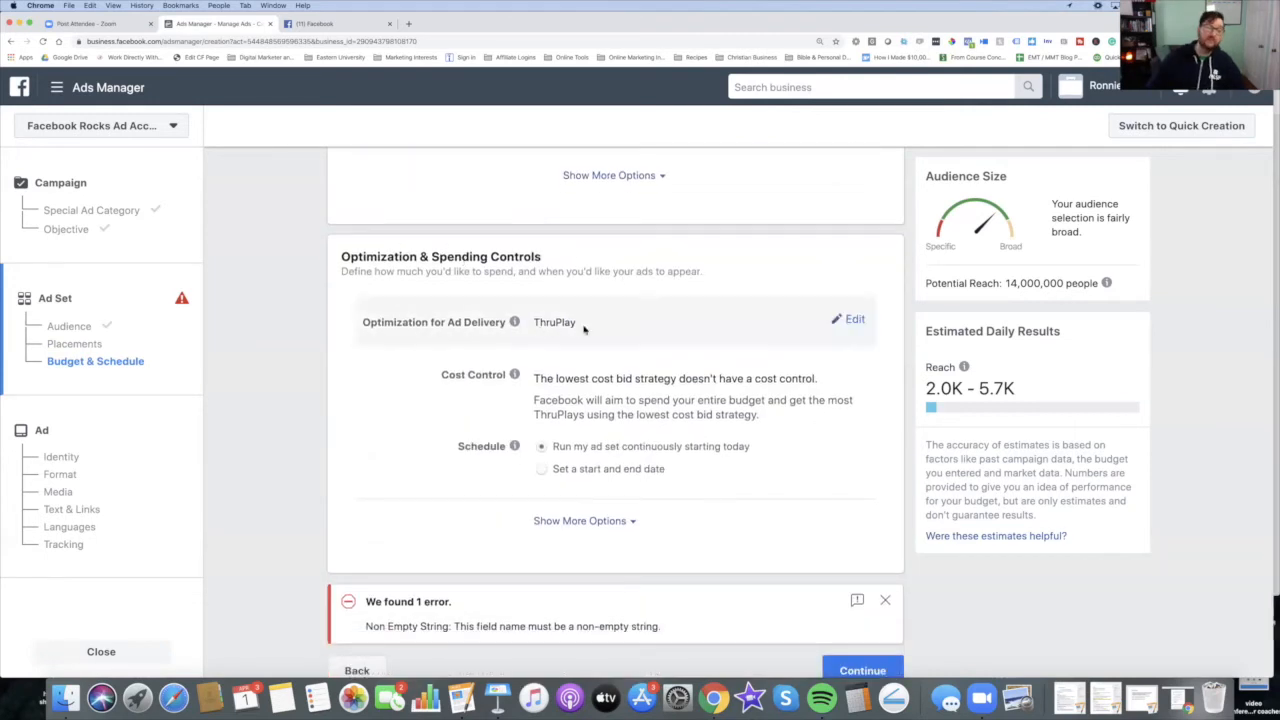
click(855, 321)
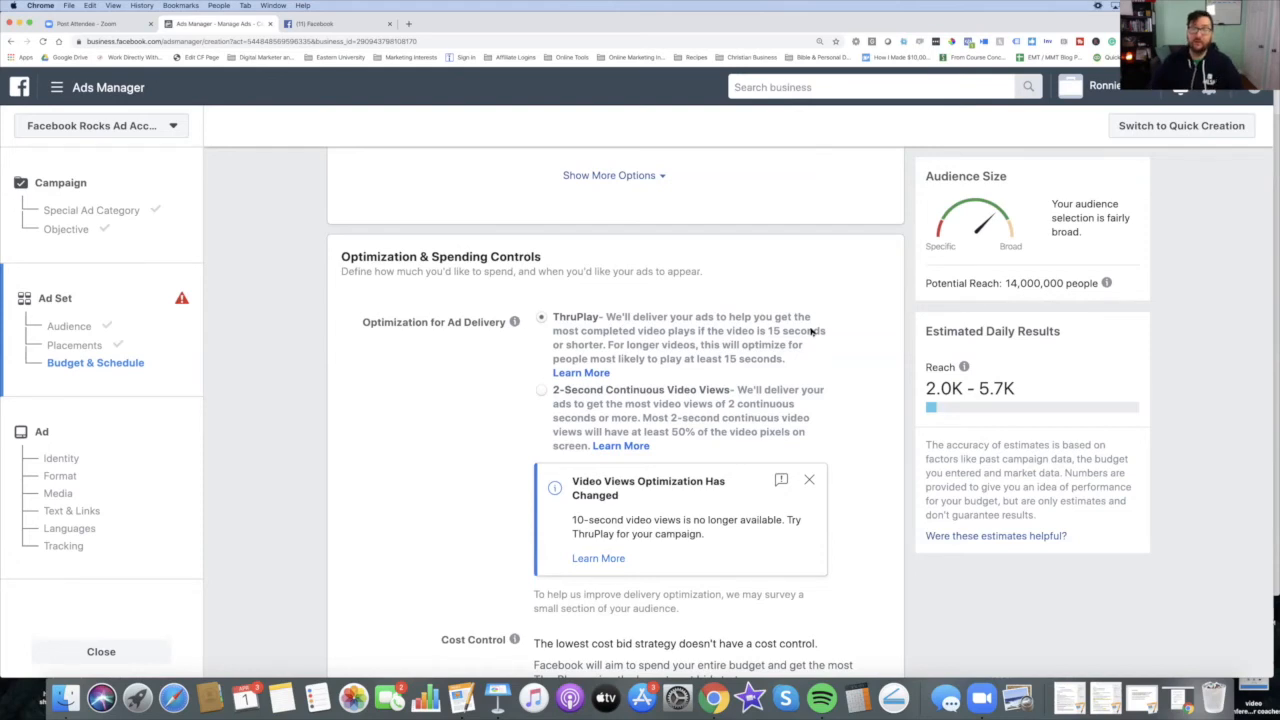
click(545, 397)
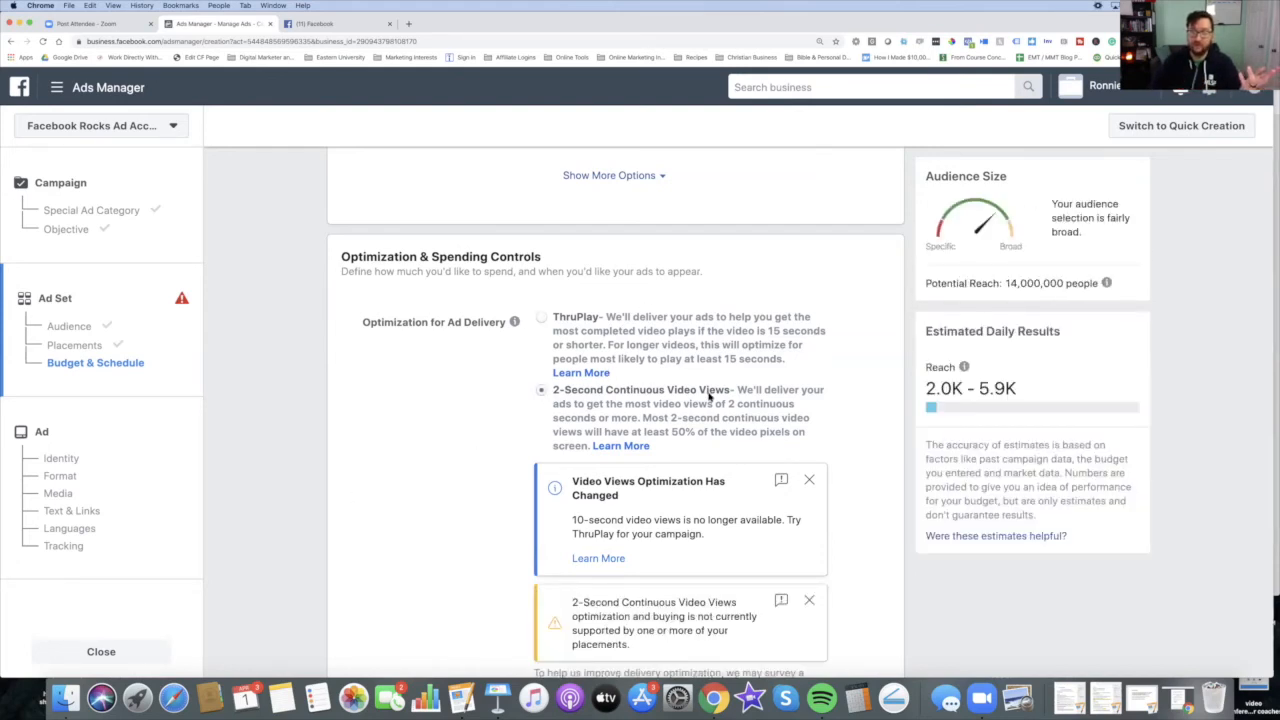
scroll(709, 397, up, 1)
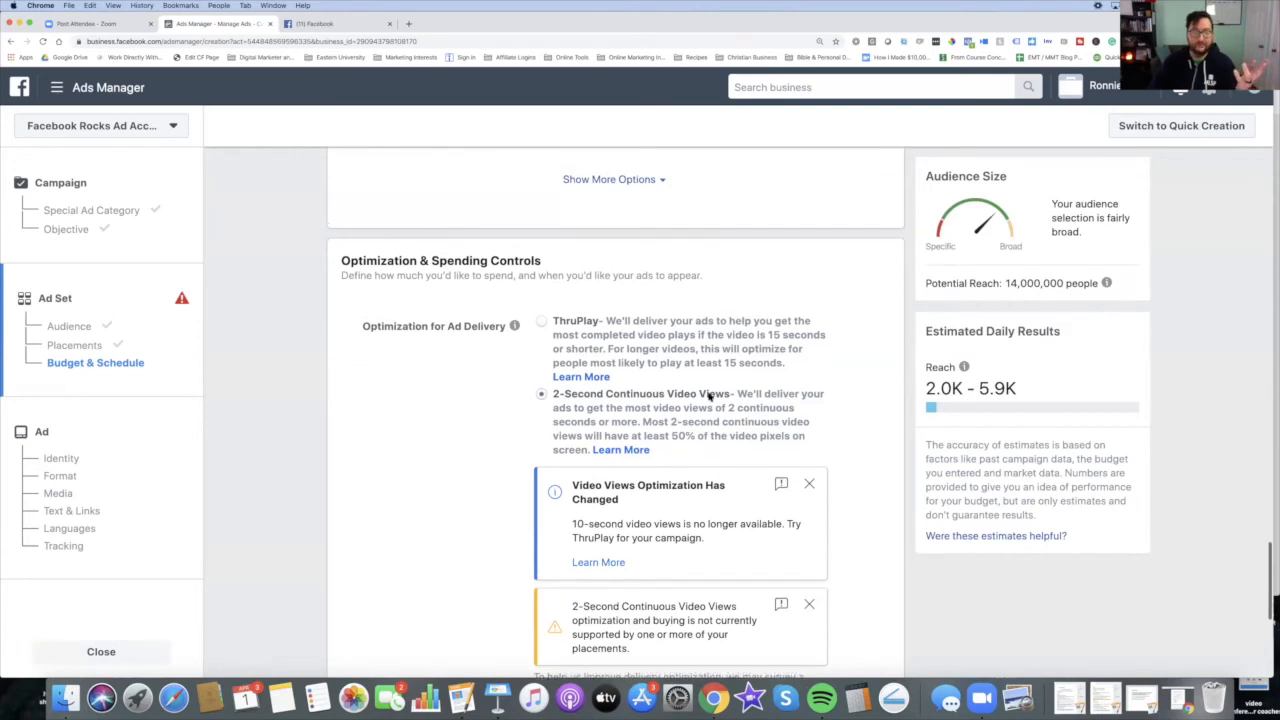
click(542, 322)
Step: Switch the ad set schedule to run between a start and end date, checking the end date calendar
scroll(659, 383, down, 5)
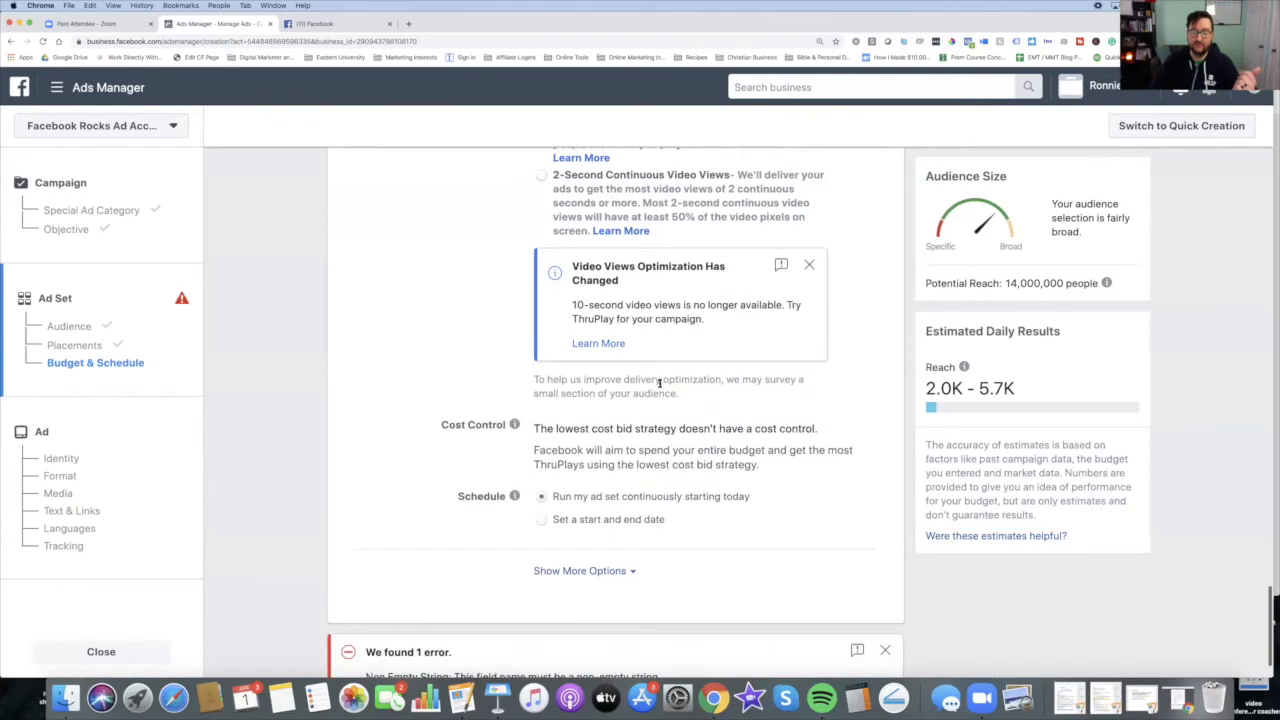
scroll(760, 440, down, 2)
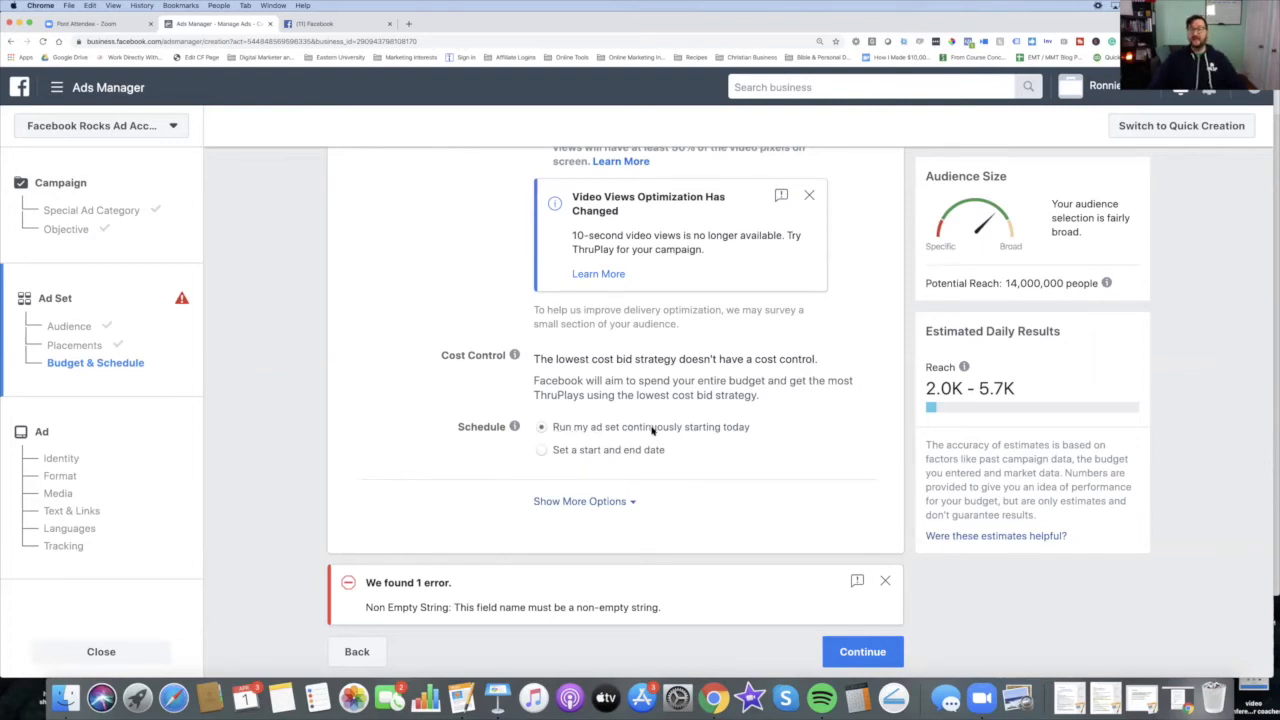
click(542, 450)
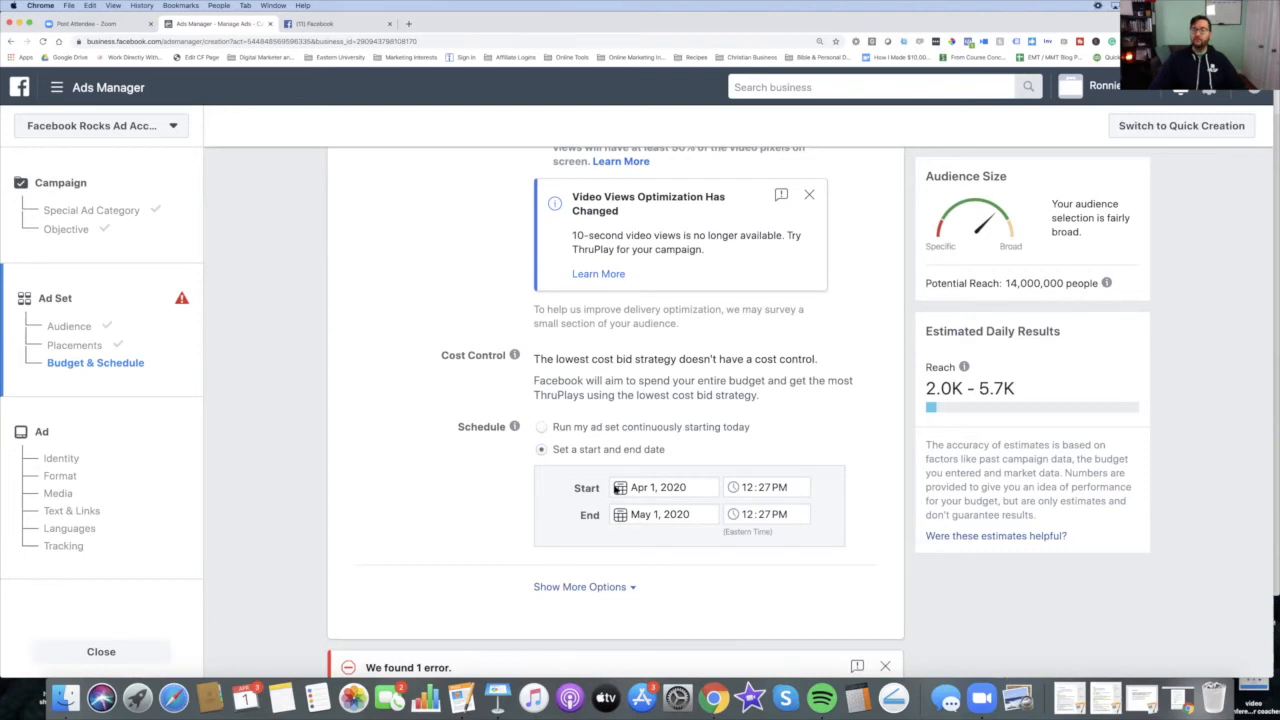
click(633, 513)
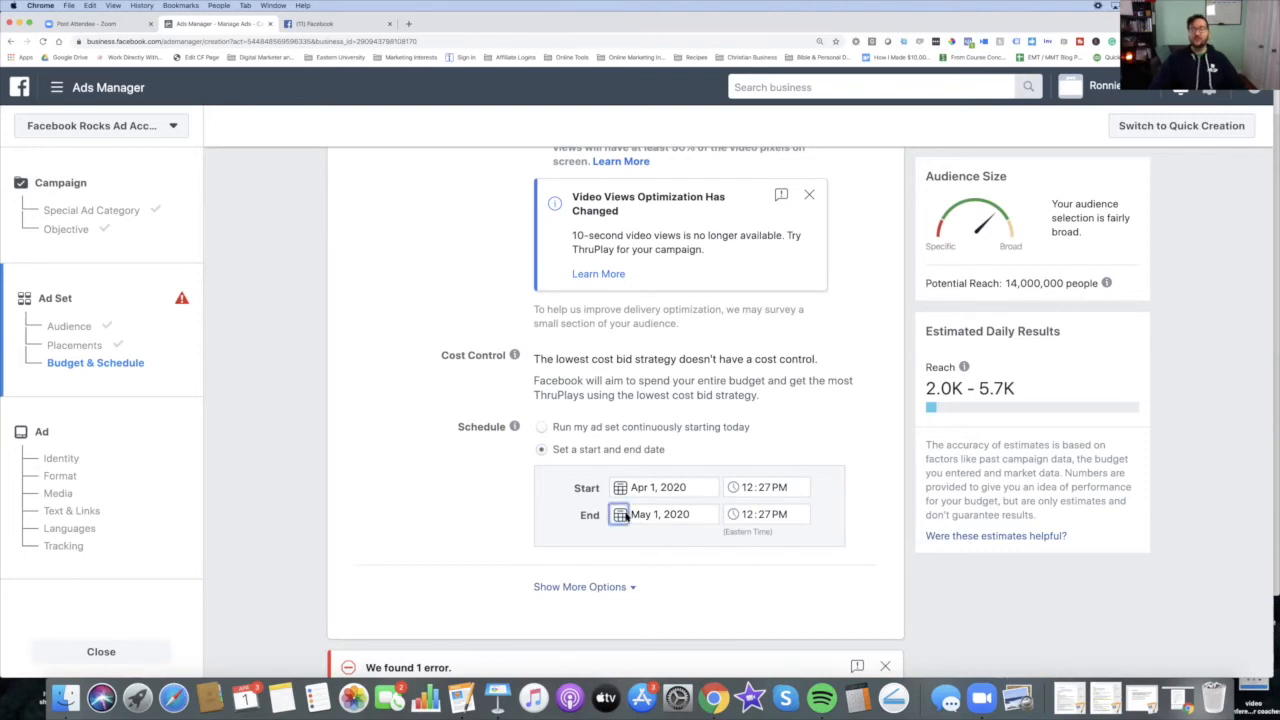
click(766, 584)
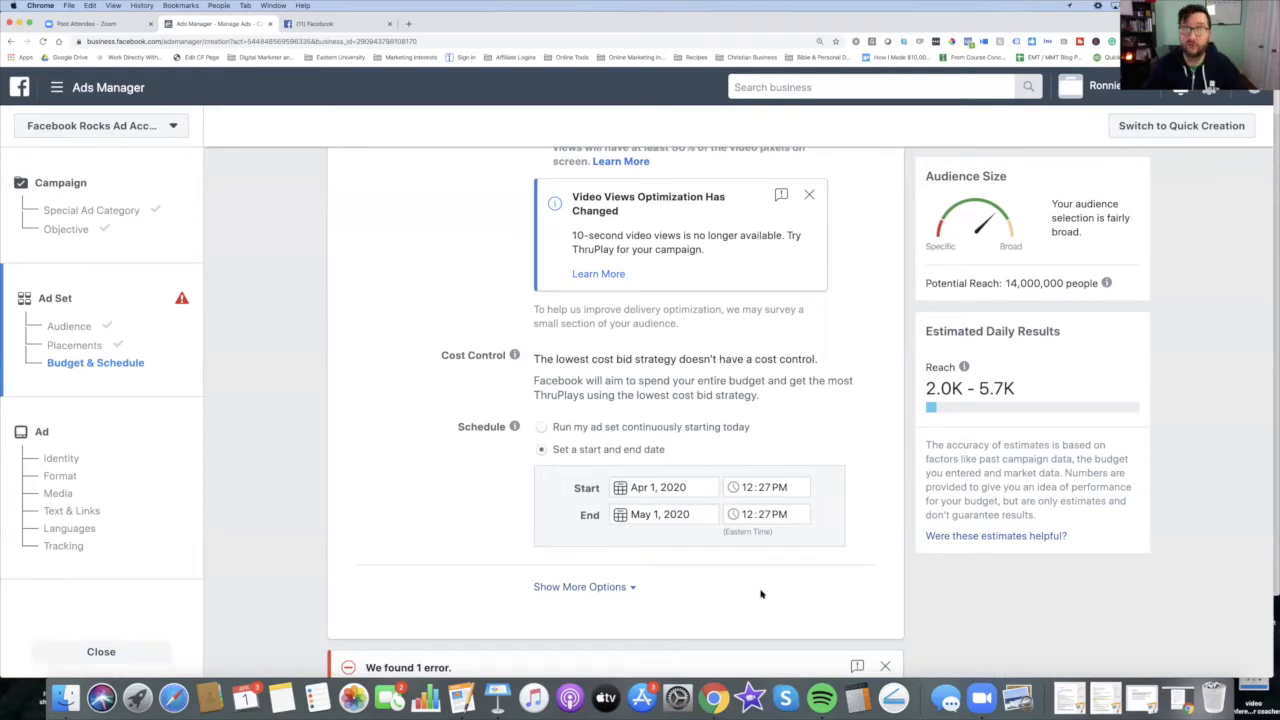
Step: Expand more options and add optional minimum and maximum daily spend limit fields to the ad set
click(623, 588)
scroll(660, 580, down, 3)
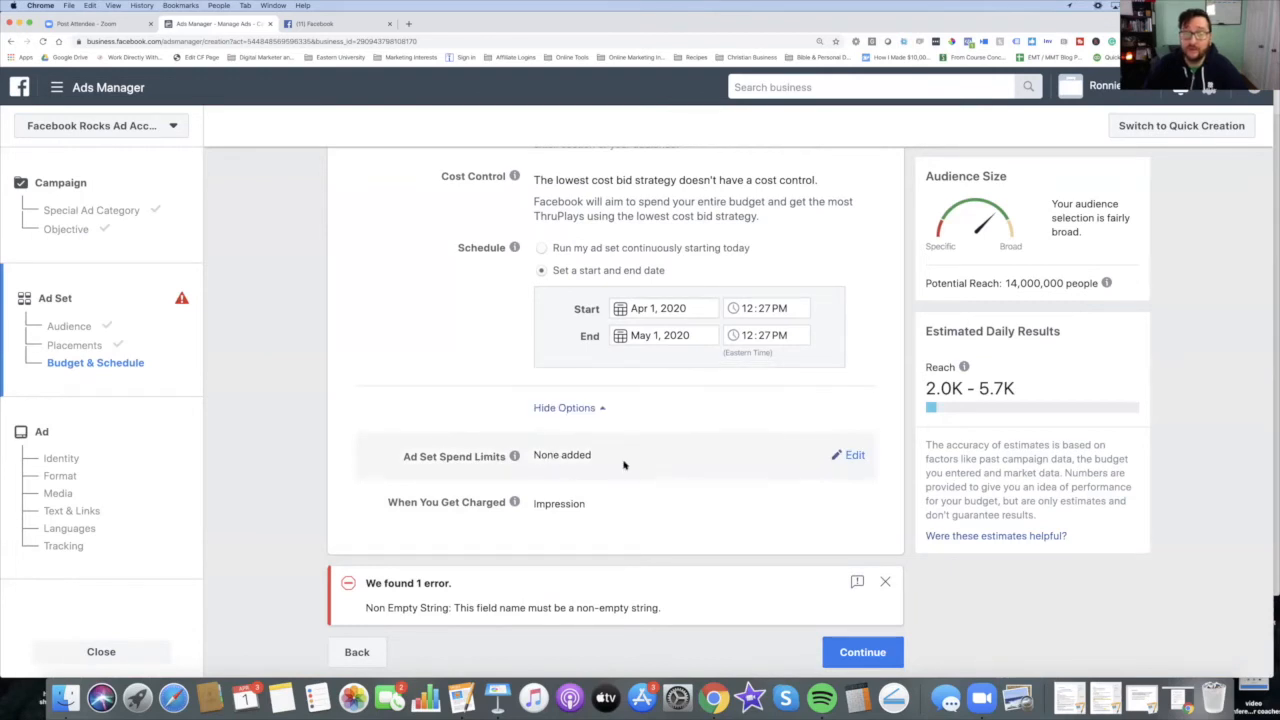
click(850, 456)
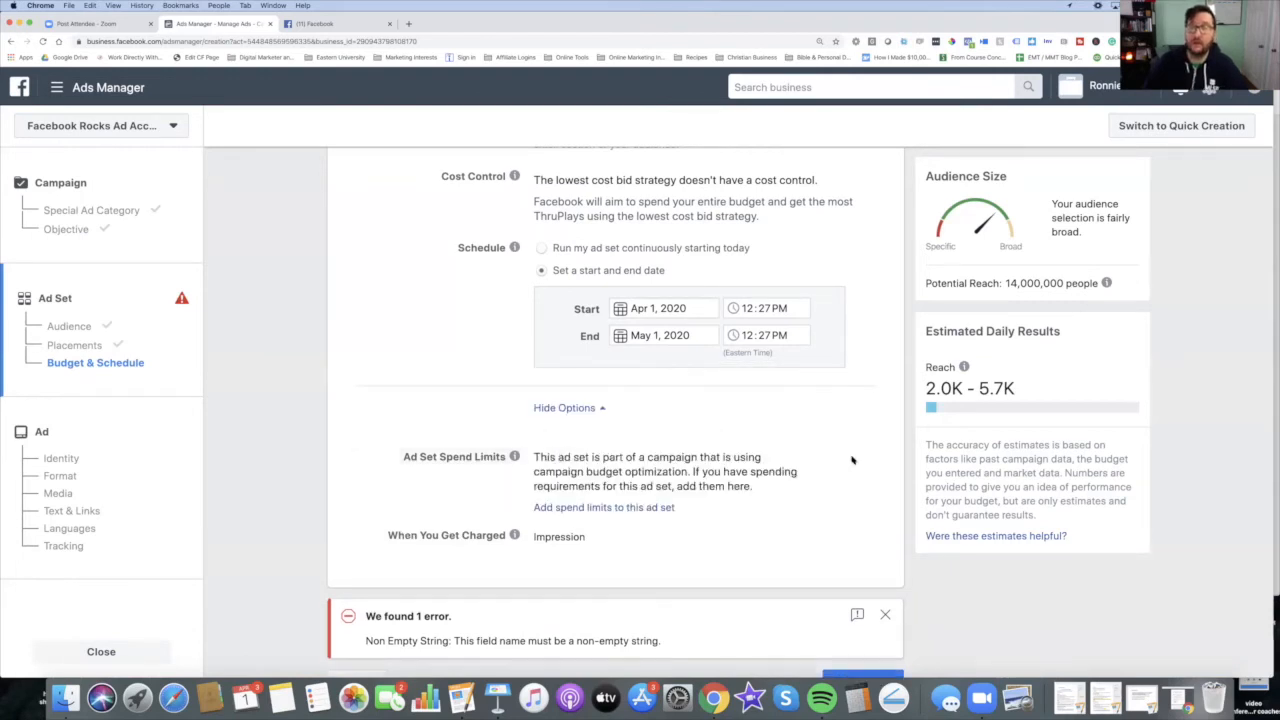
click(646, 508)
scroll(652, 540, down, 3)
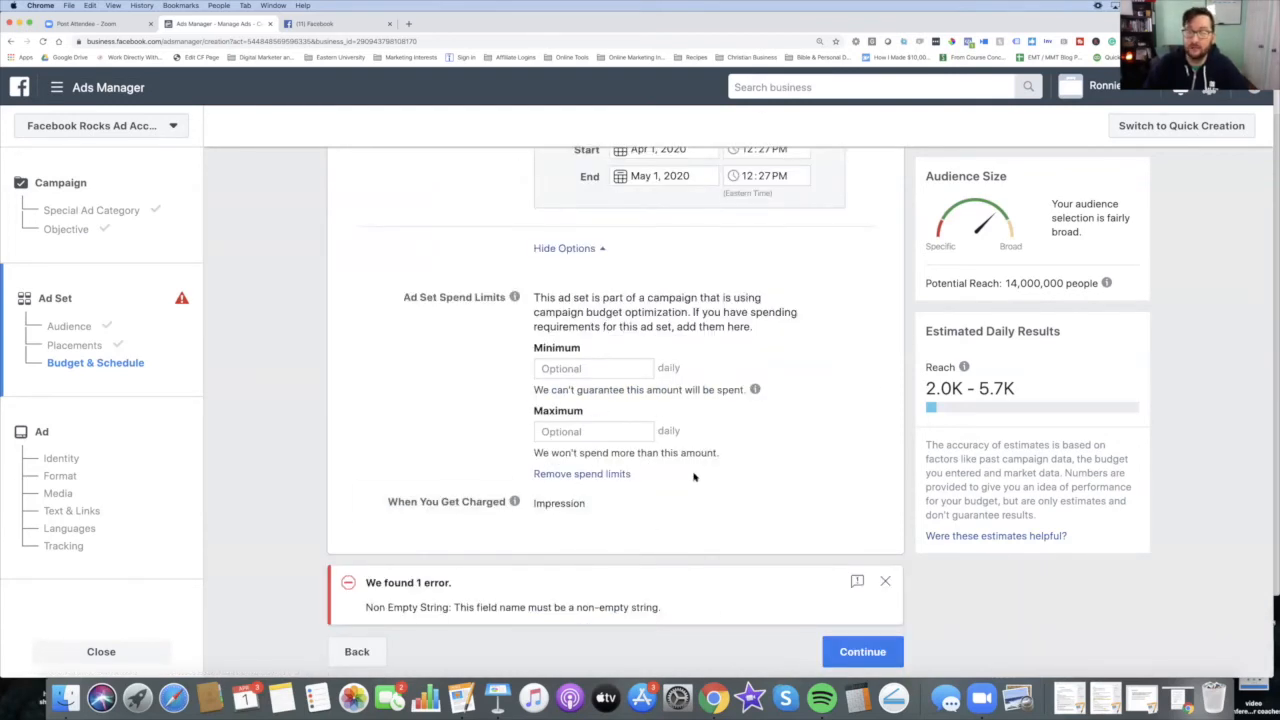
mouse_move(514, 501)
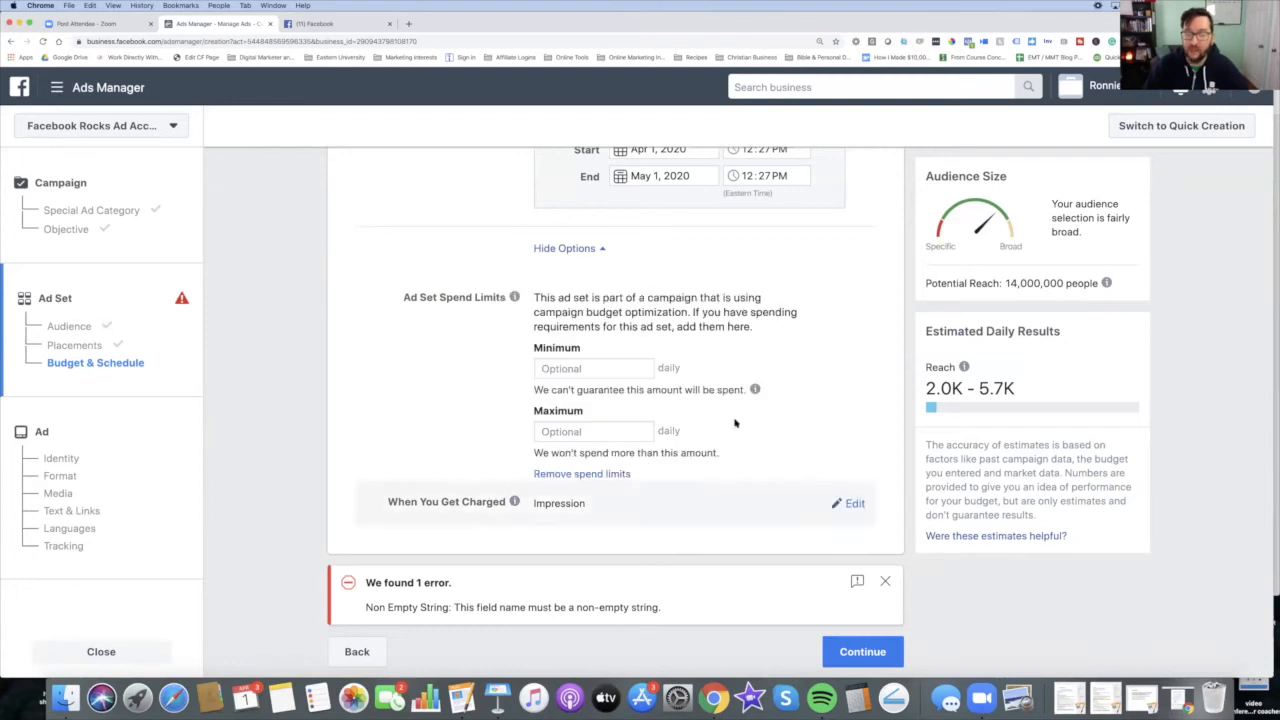
Step: Continue to the ad and choose to build it from an existing post
click(883, 653)
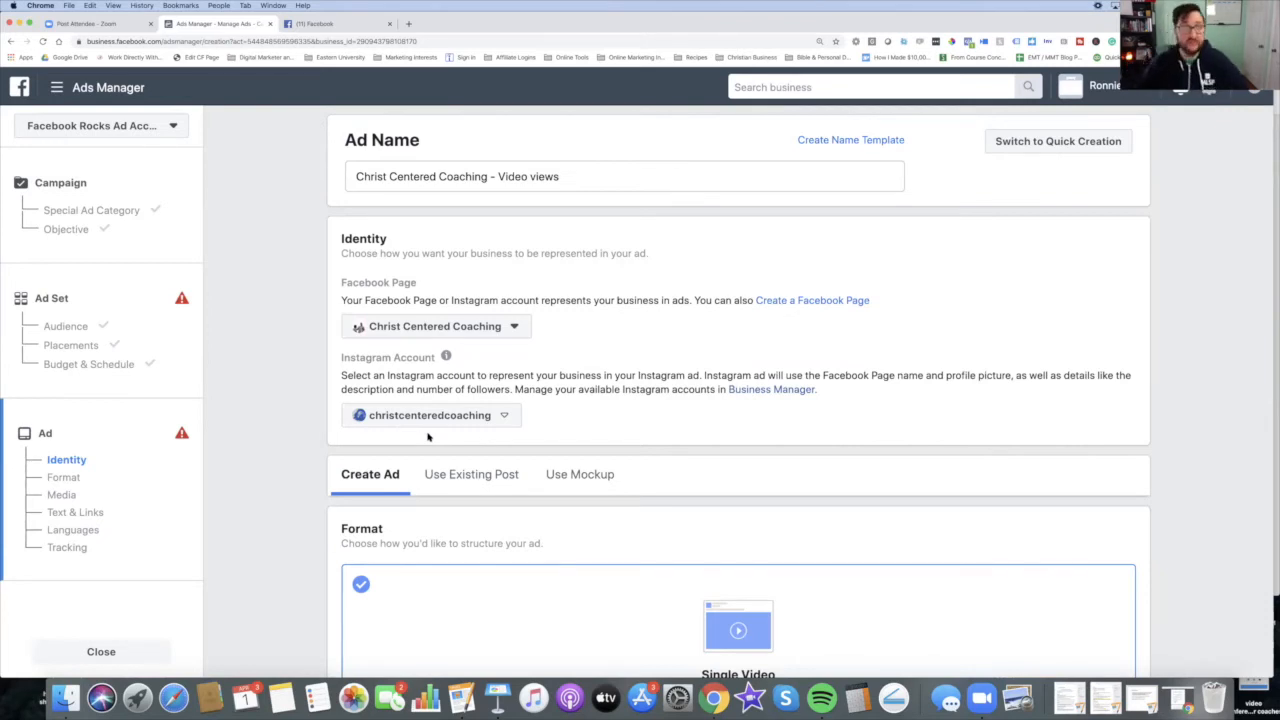
triple_click(620, 177)
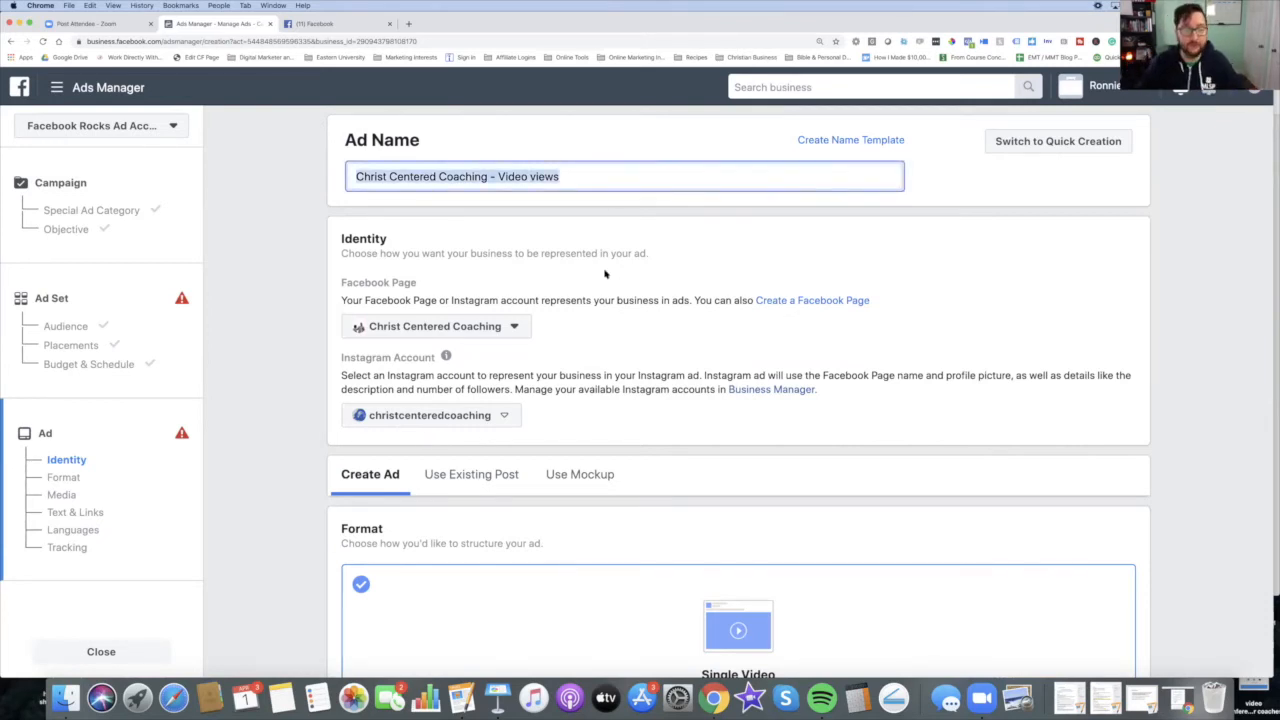
scroll(605, 273, down, 5)
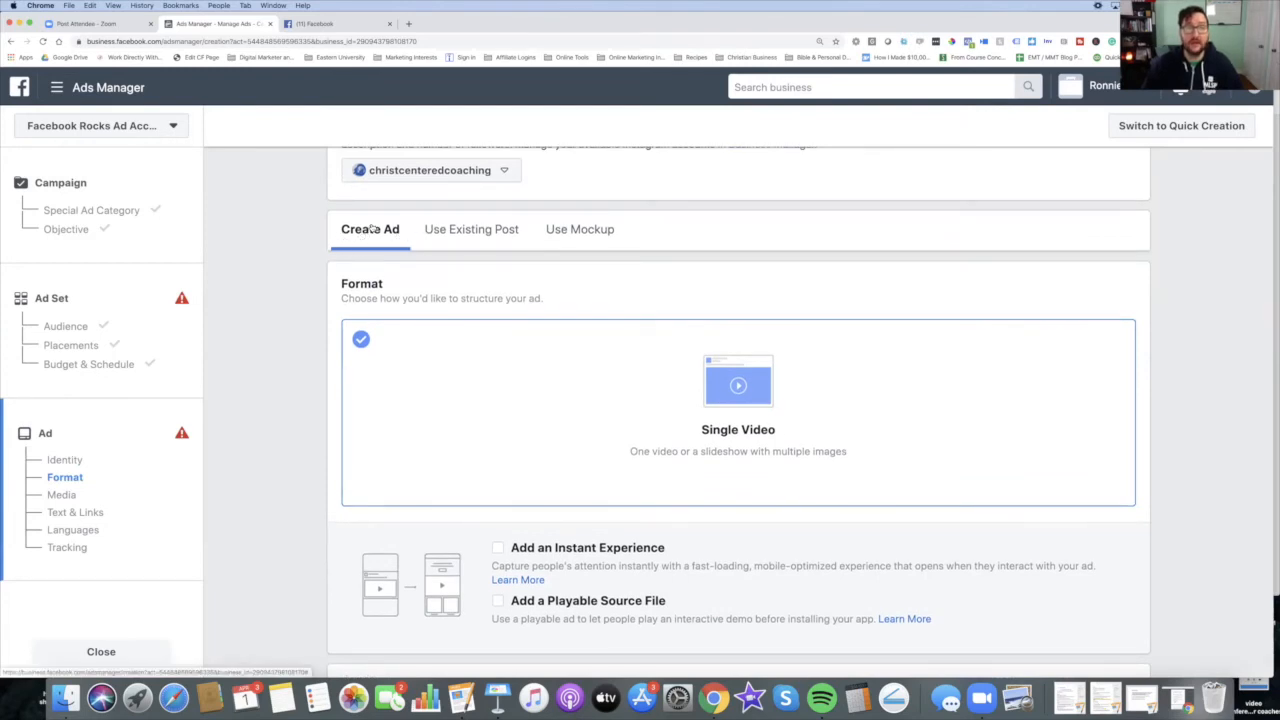
click(485, 233)
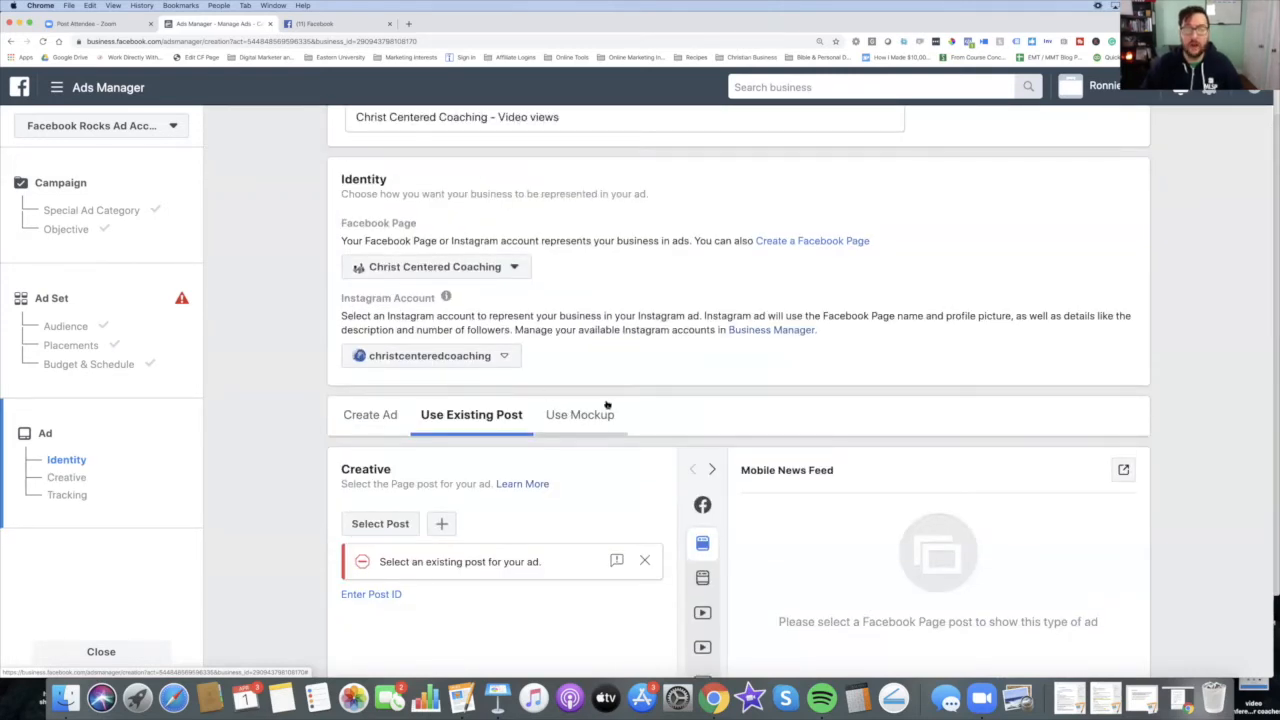
Step: Open the post selector and filter the Facebook Page posts to available posts only
scroll(651, 378, down, 3)
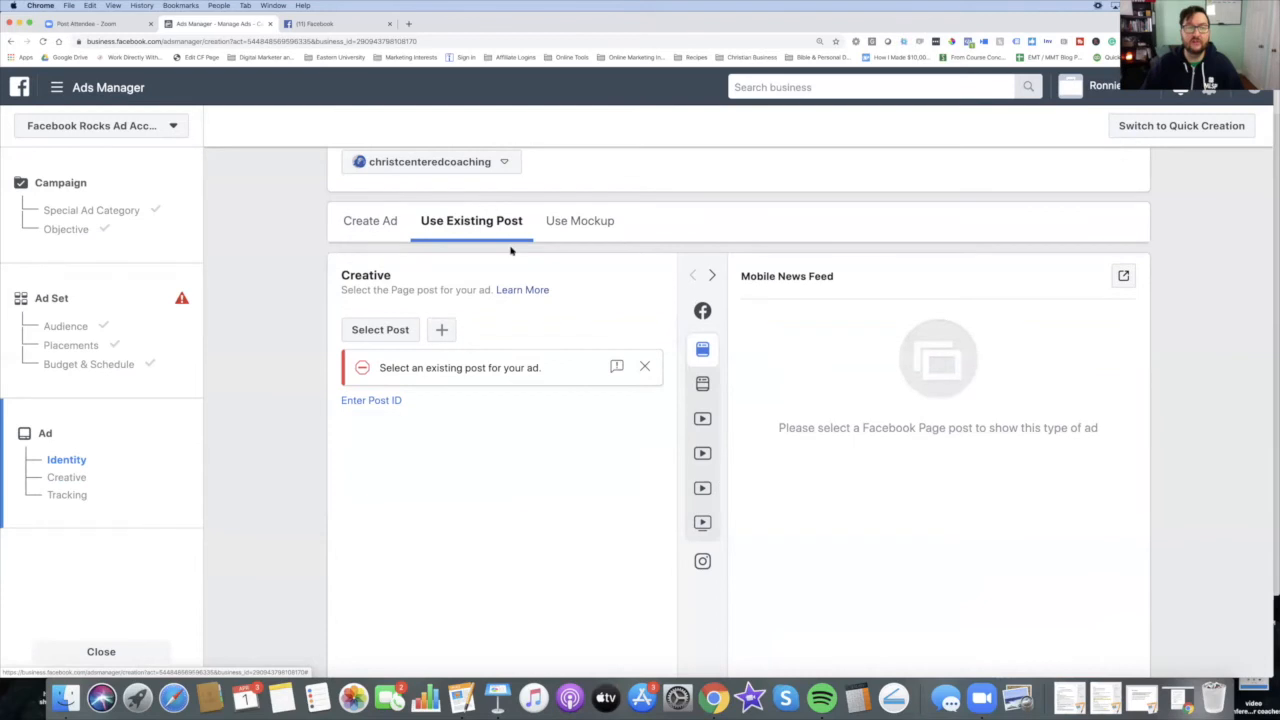
scroll(451, 237, up, 1)
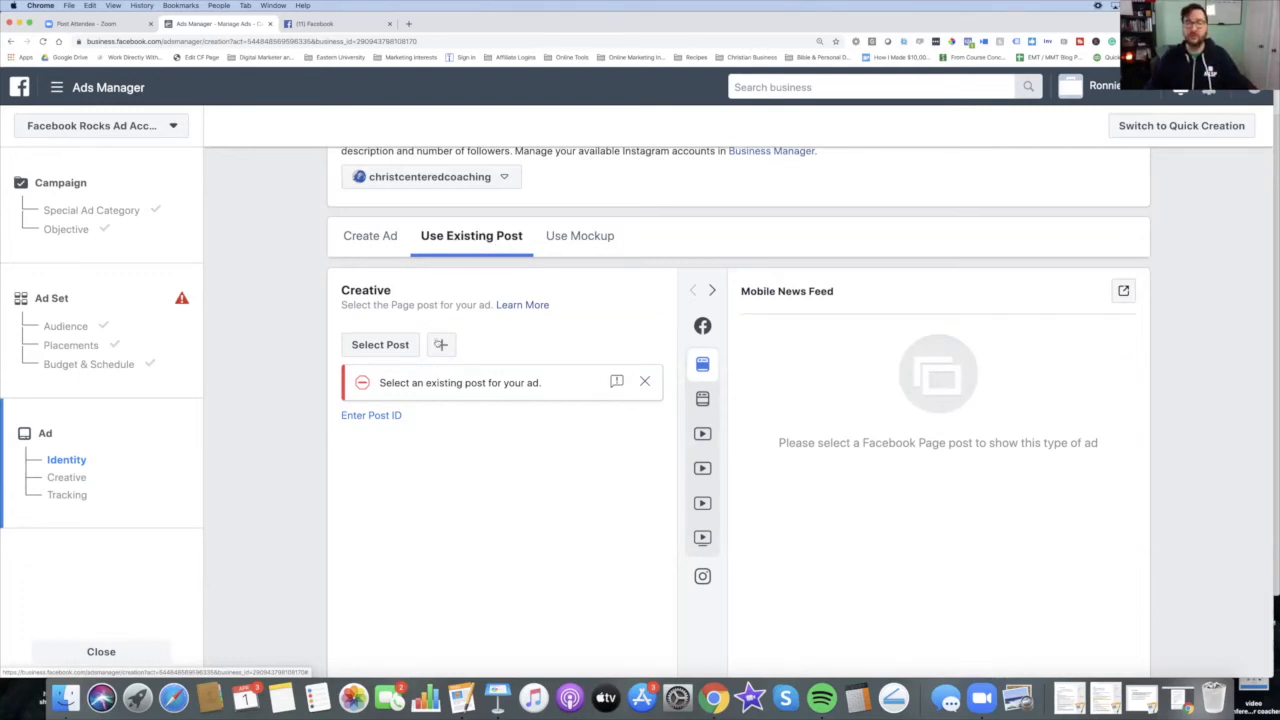
click(380, 345)
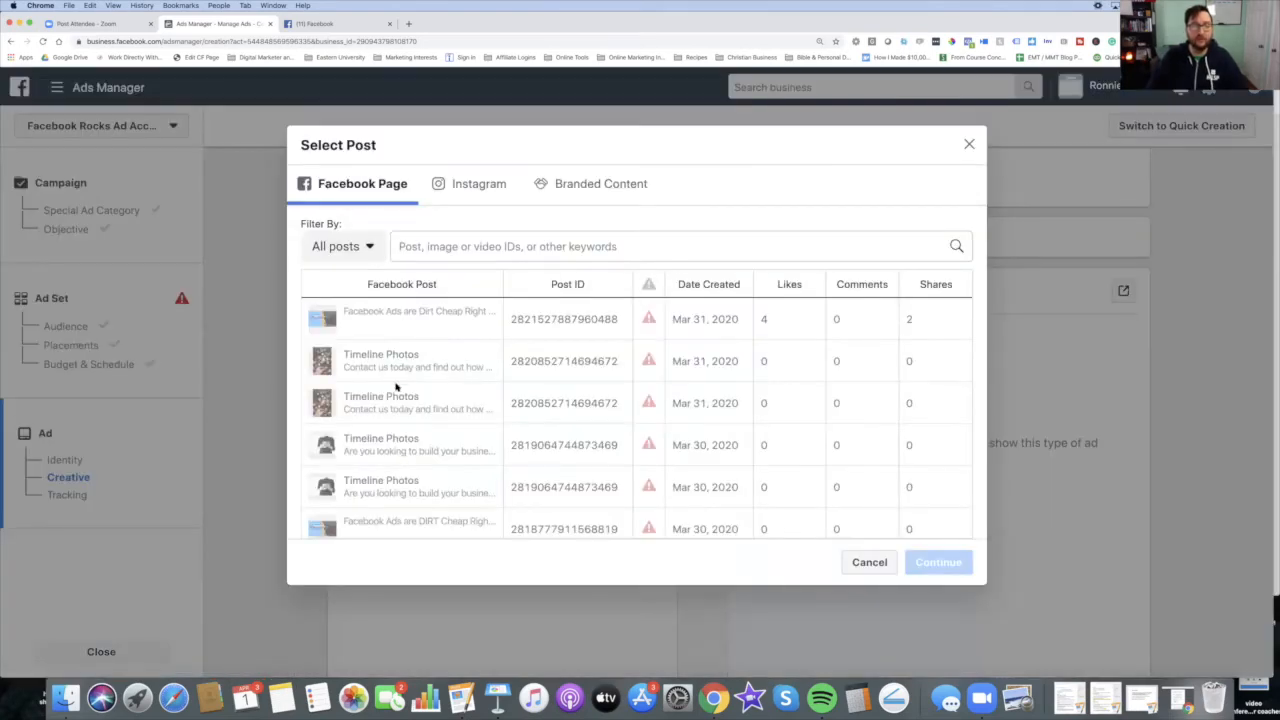
scroll(472, 388, down, 15)
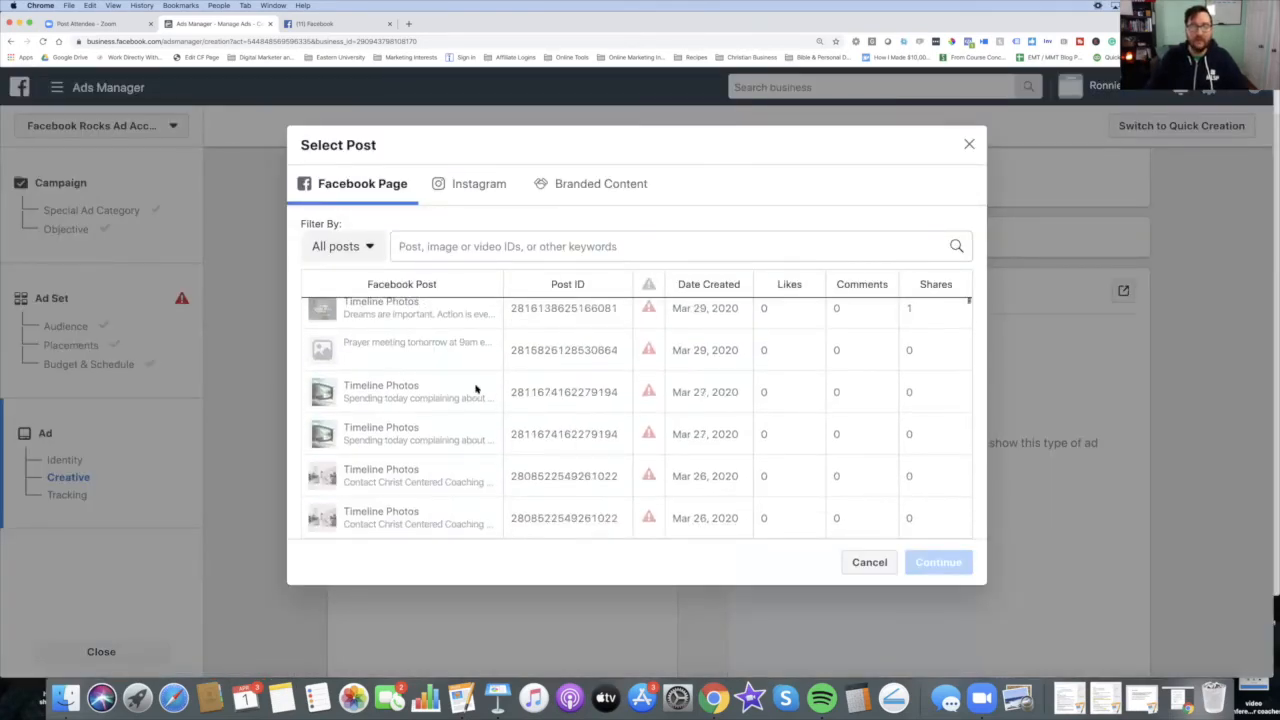
scroll(490, 387, down, 10)
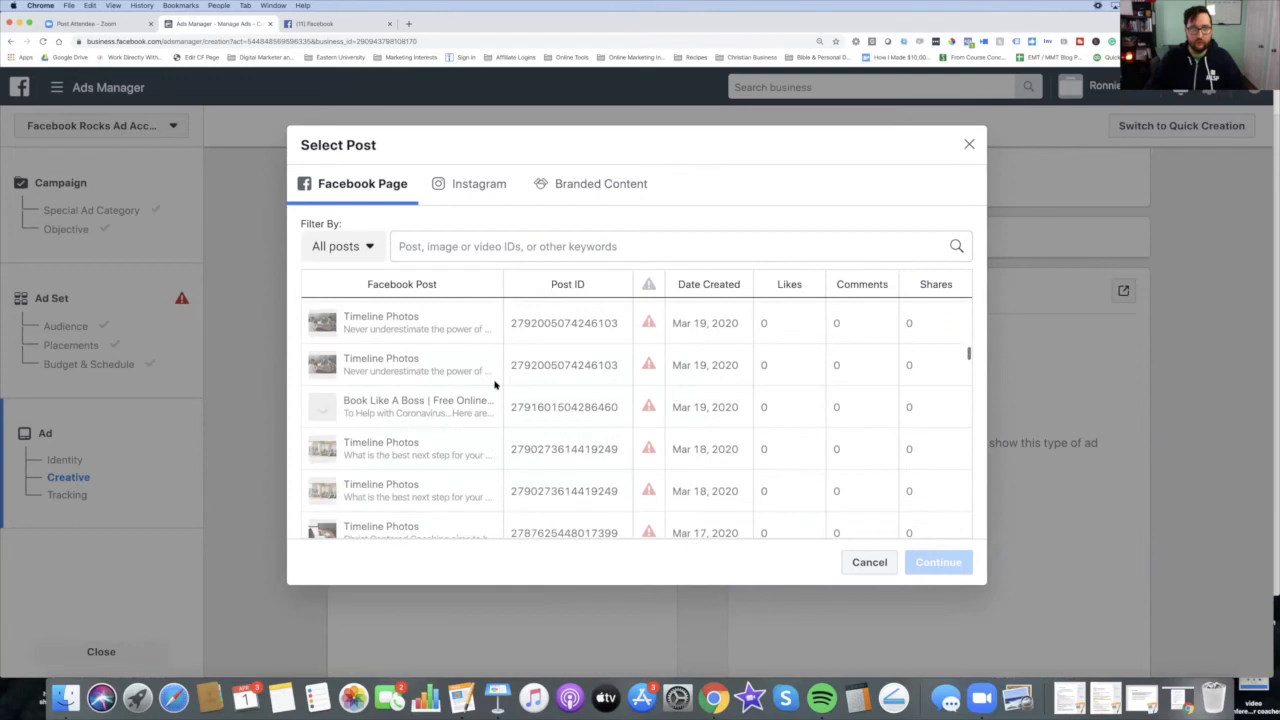
click(368, 248)
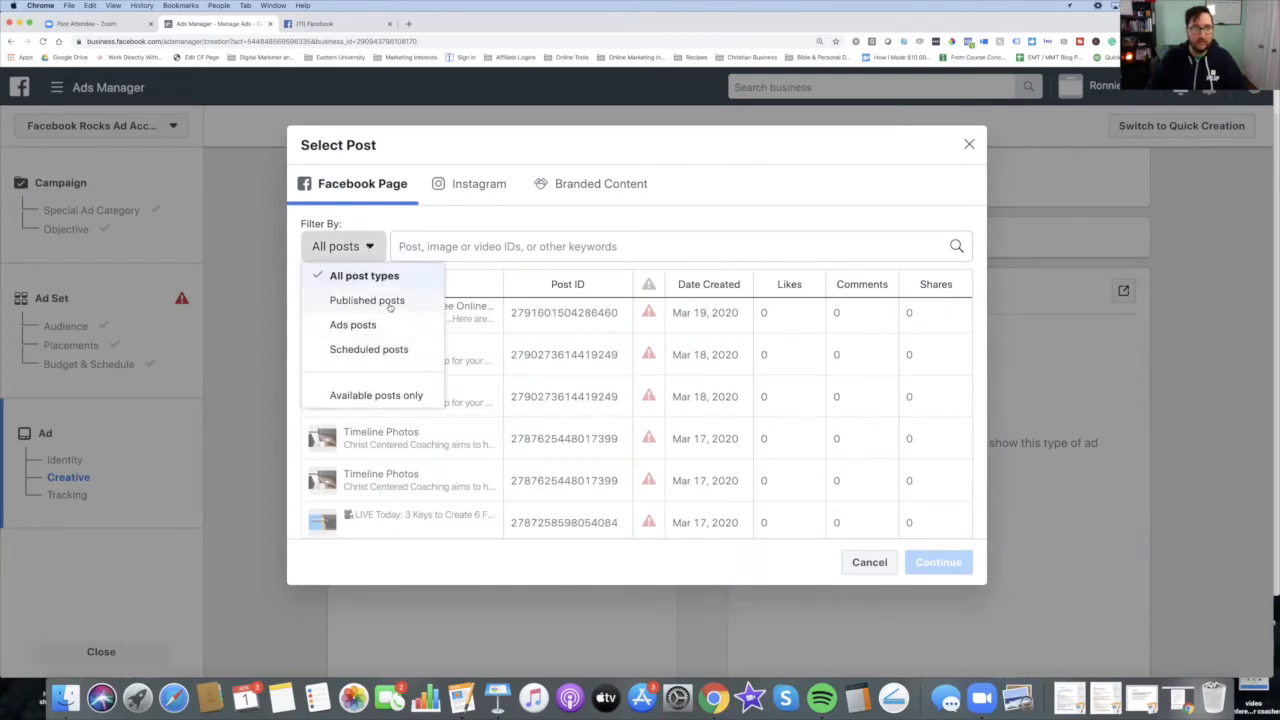
click(389, 397)
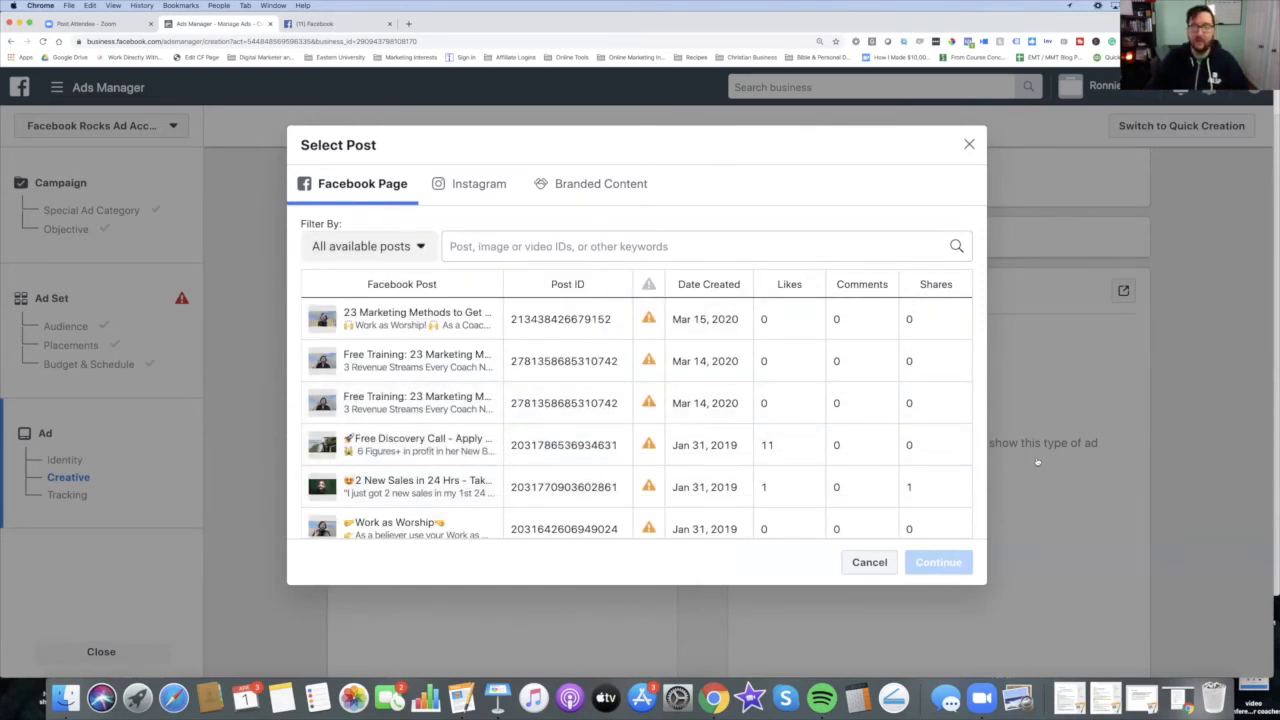
Step: Browse the available Facebook Page posts in the selection list
scroll(648, 420, down, 4)
scroll(648, 420, down, 3)
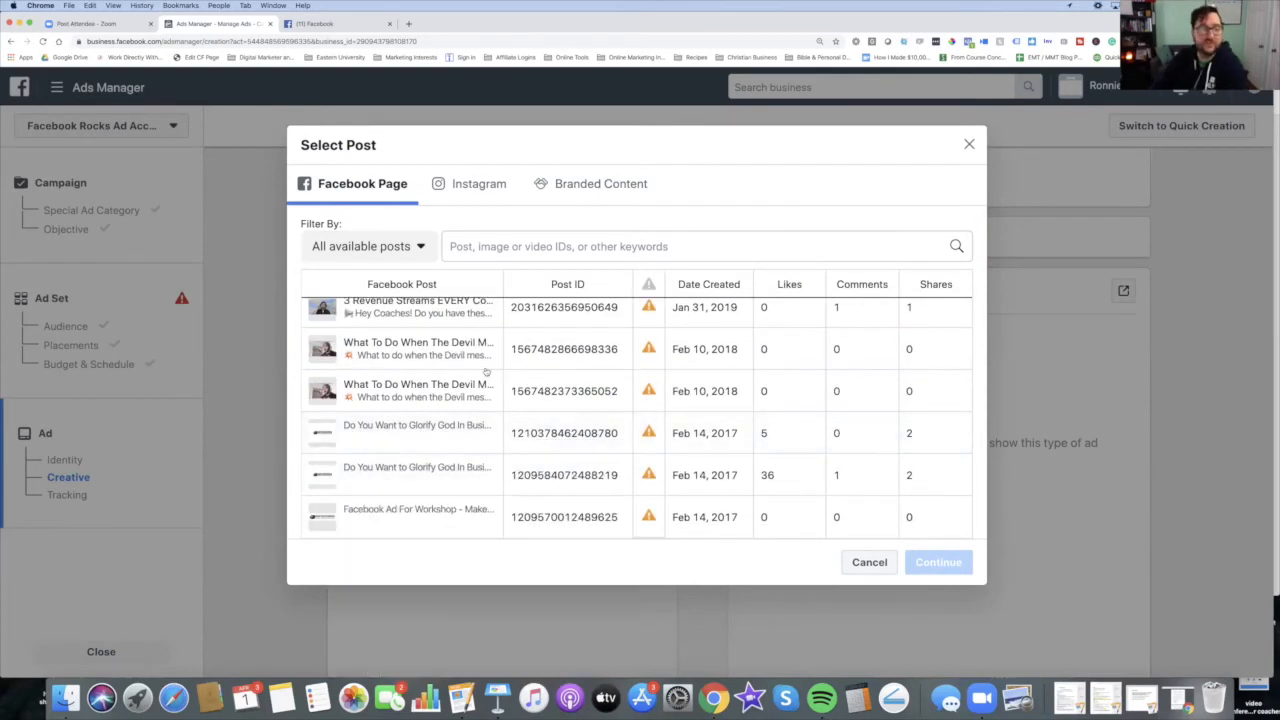
scroll(508, 370, up, 4)
scroll(508, 370, up, 3)
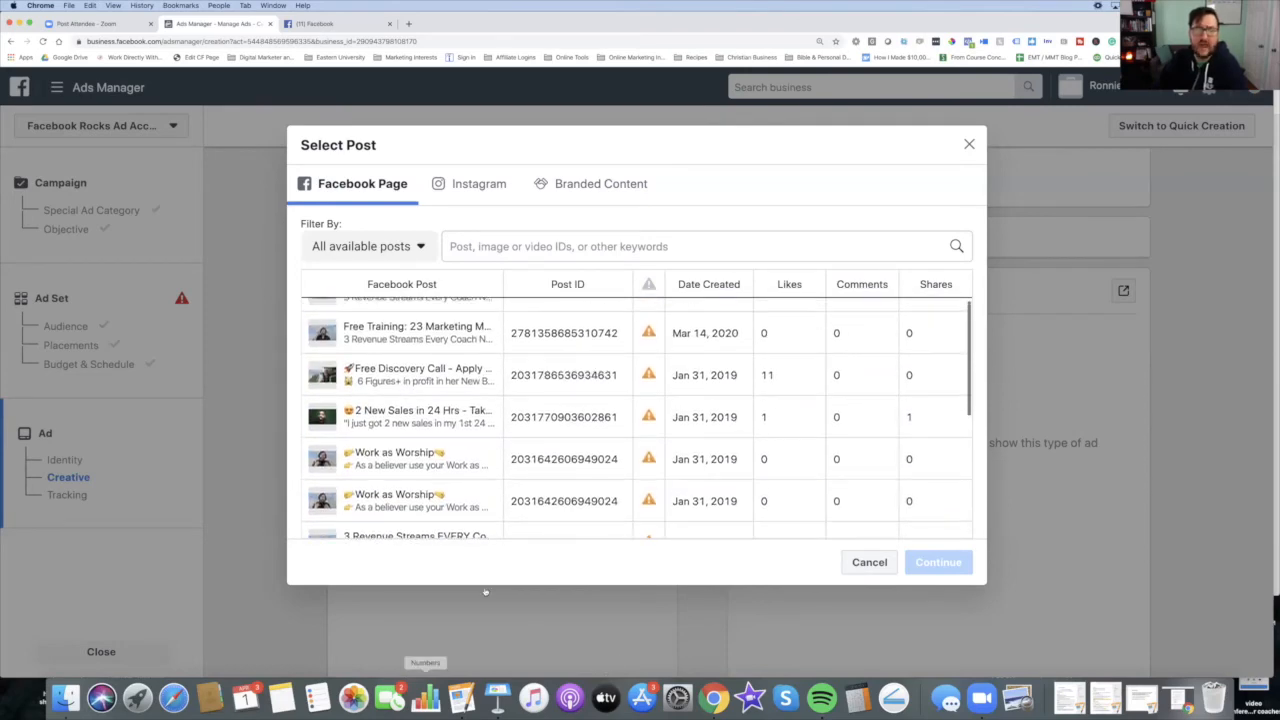
scroll(522, 452, down, 6)
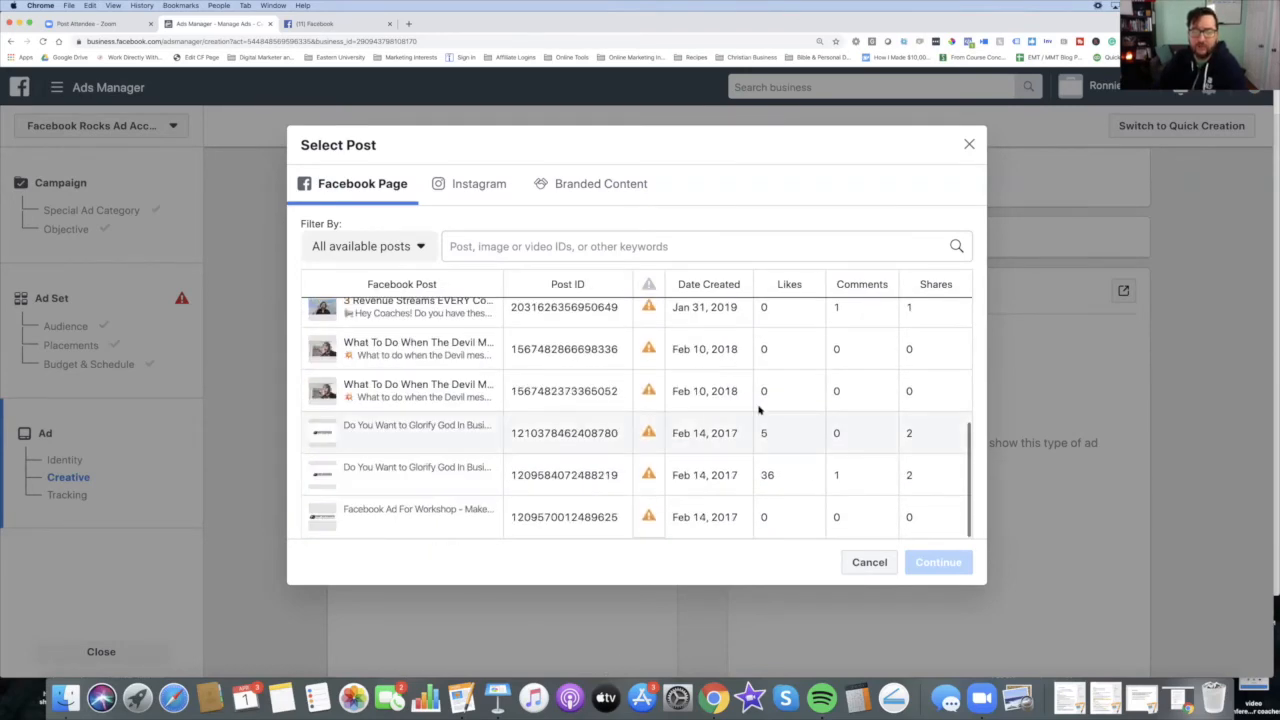
scroll(758, 410, up, 3)
scroll(758, 410, down, 3)
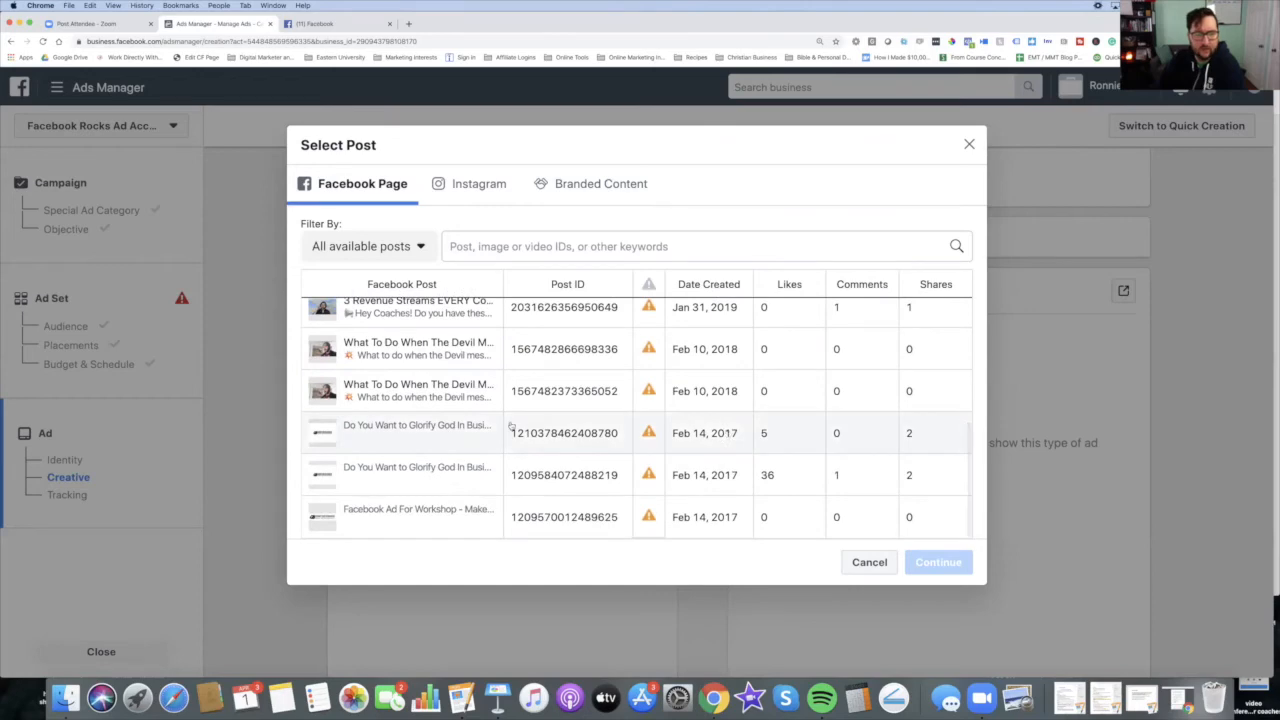
scroll(686, 429, up, 5)
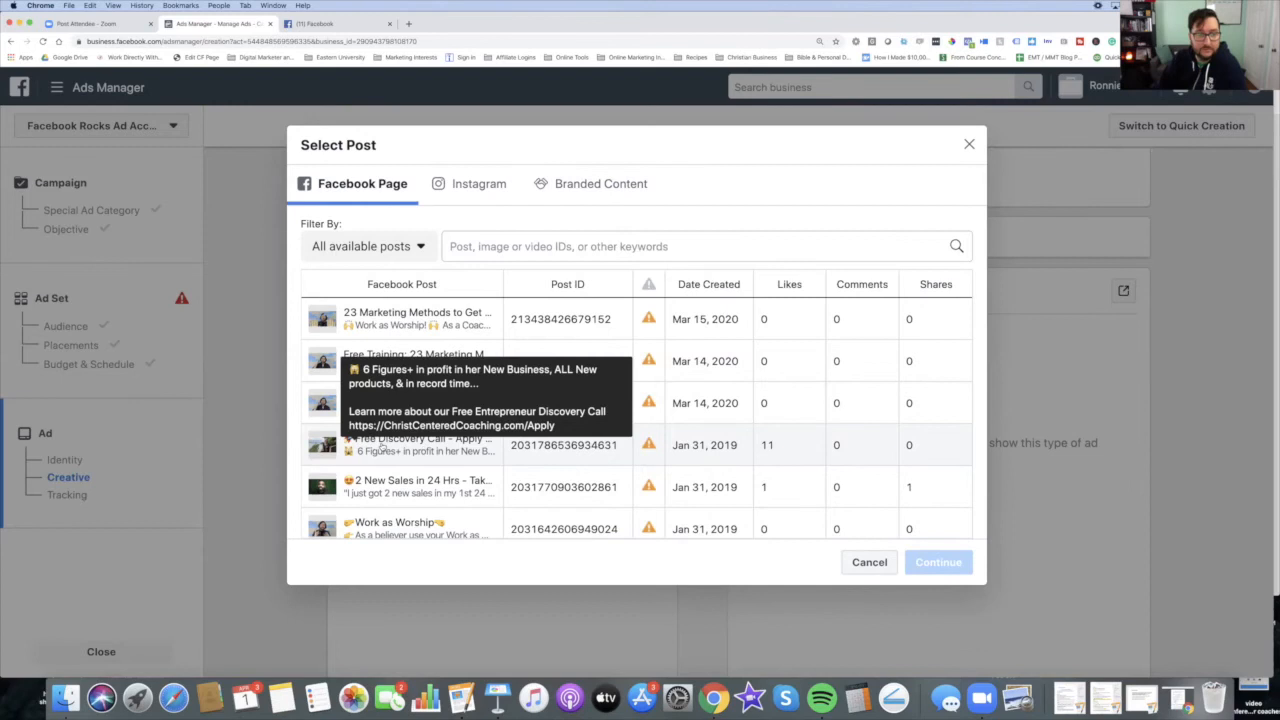
Step: Cancel the post selector without choosing an existing post
click(869, 563)
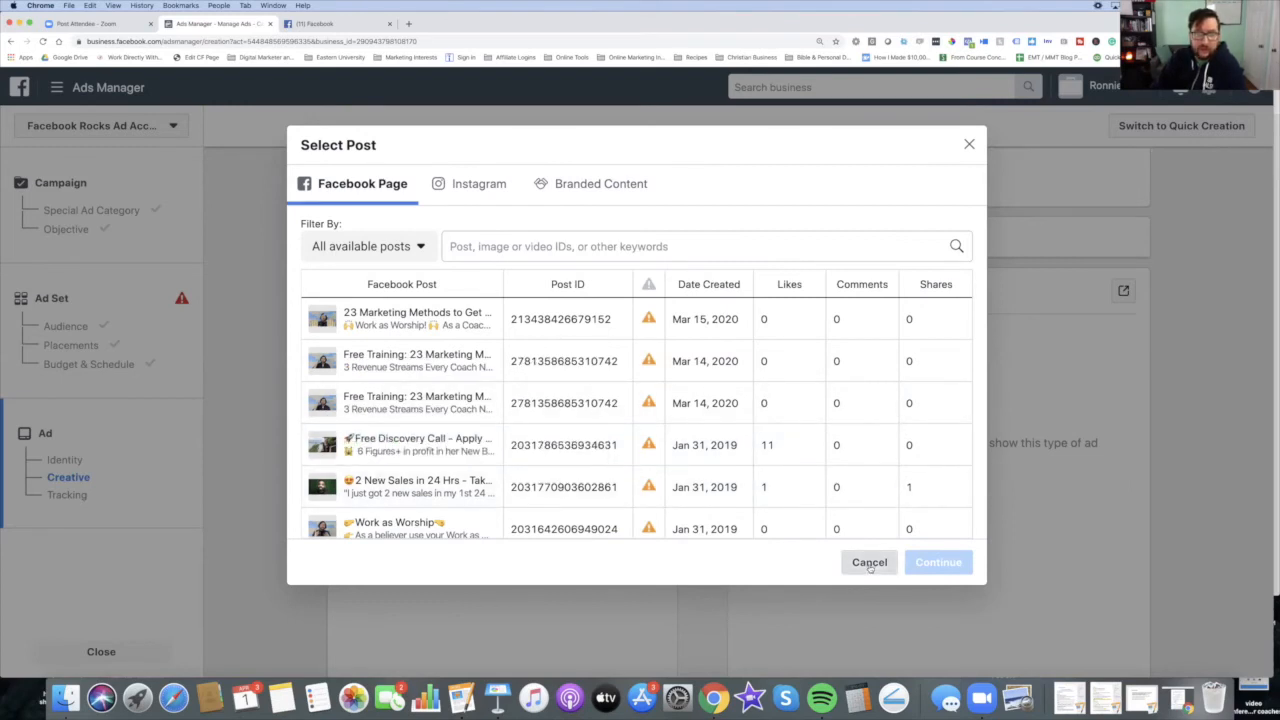
click(869, 563)
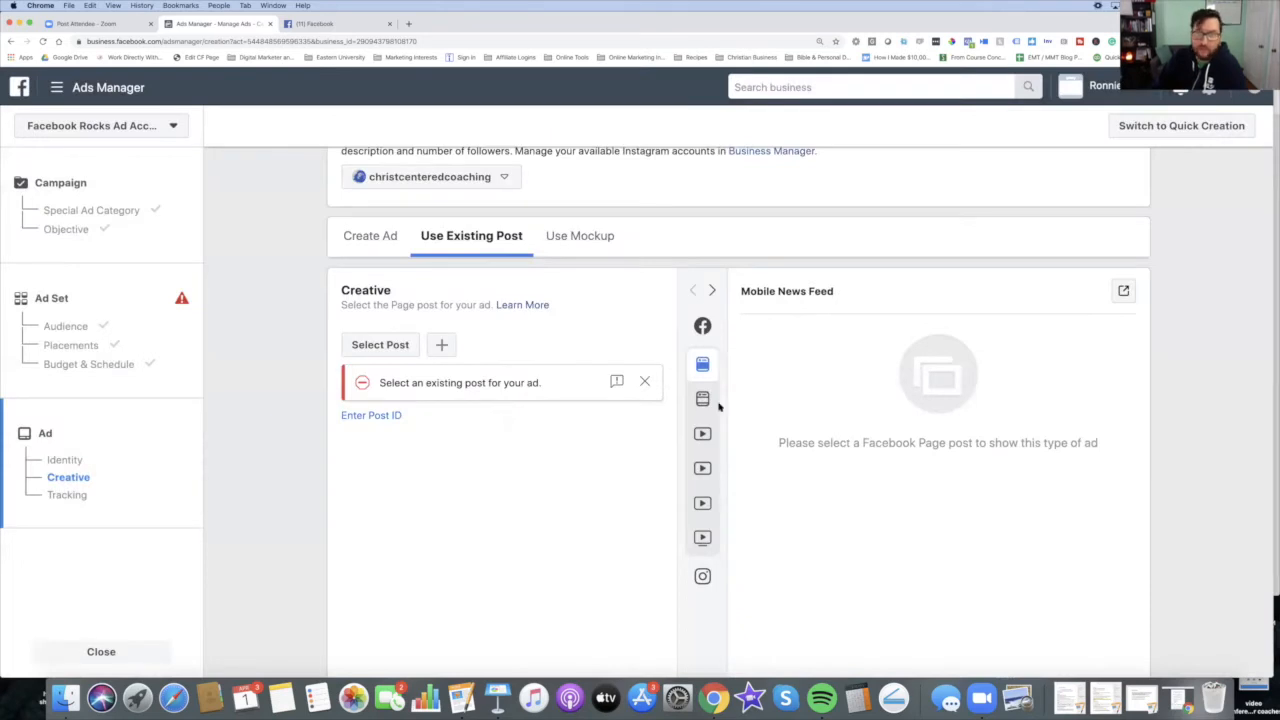
scroll(786, 463, down, 15)
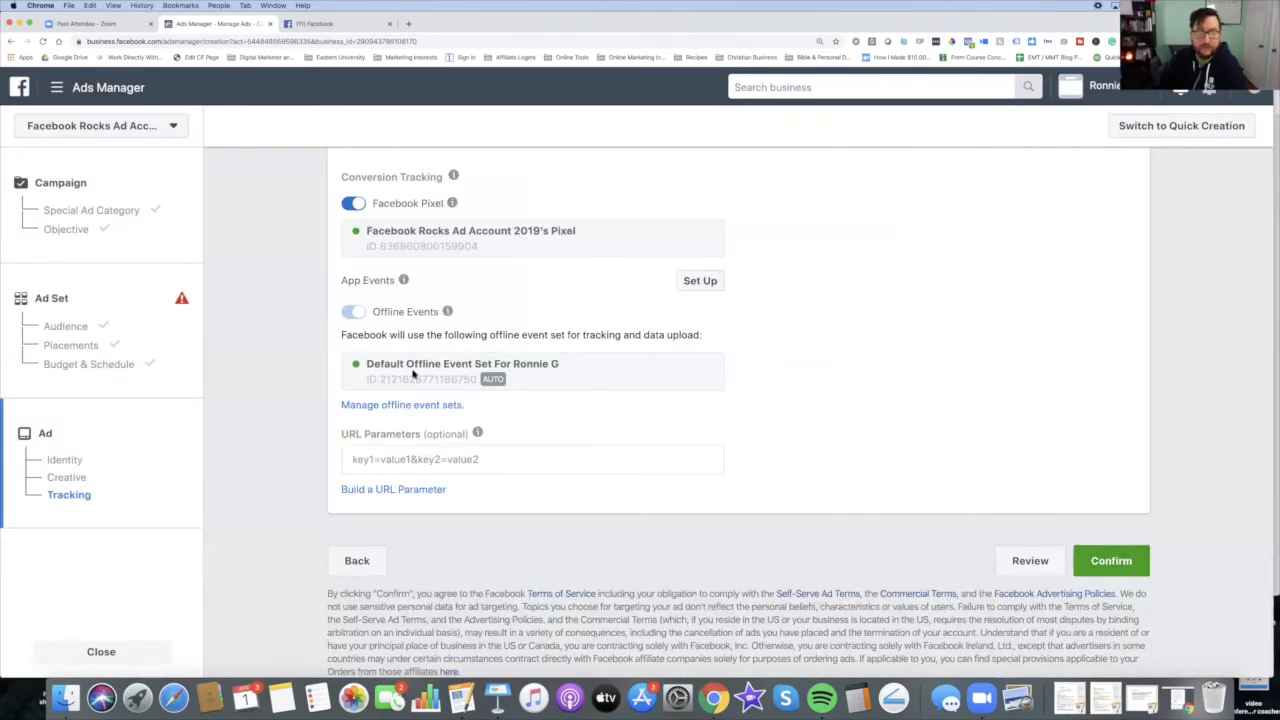
scroll(464, 393, up, 10)
scroll(464, 393, up, 3)
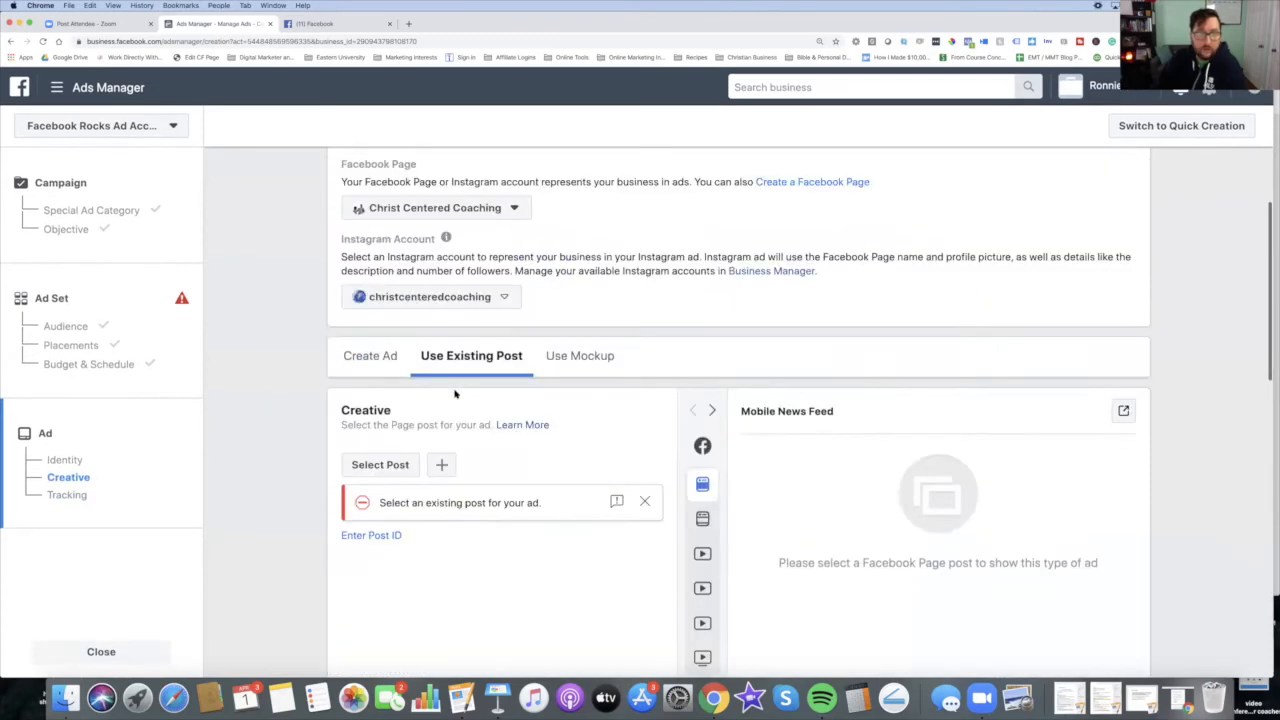
Step: Switch the ad to creating a new ad with the Single Video format
click(370, 358)
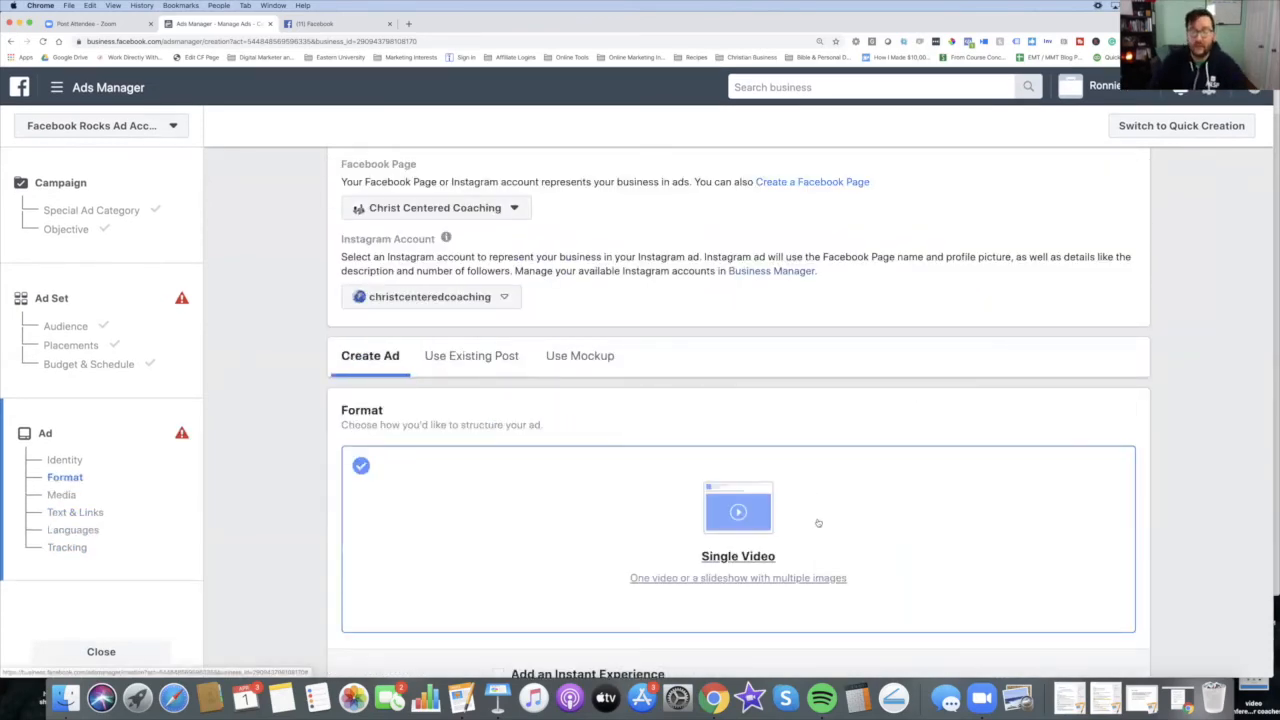
scroll(840, 510, down, 4)
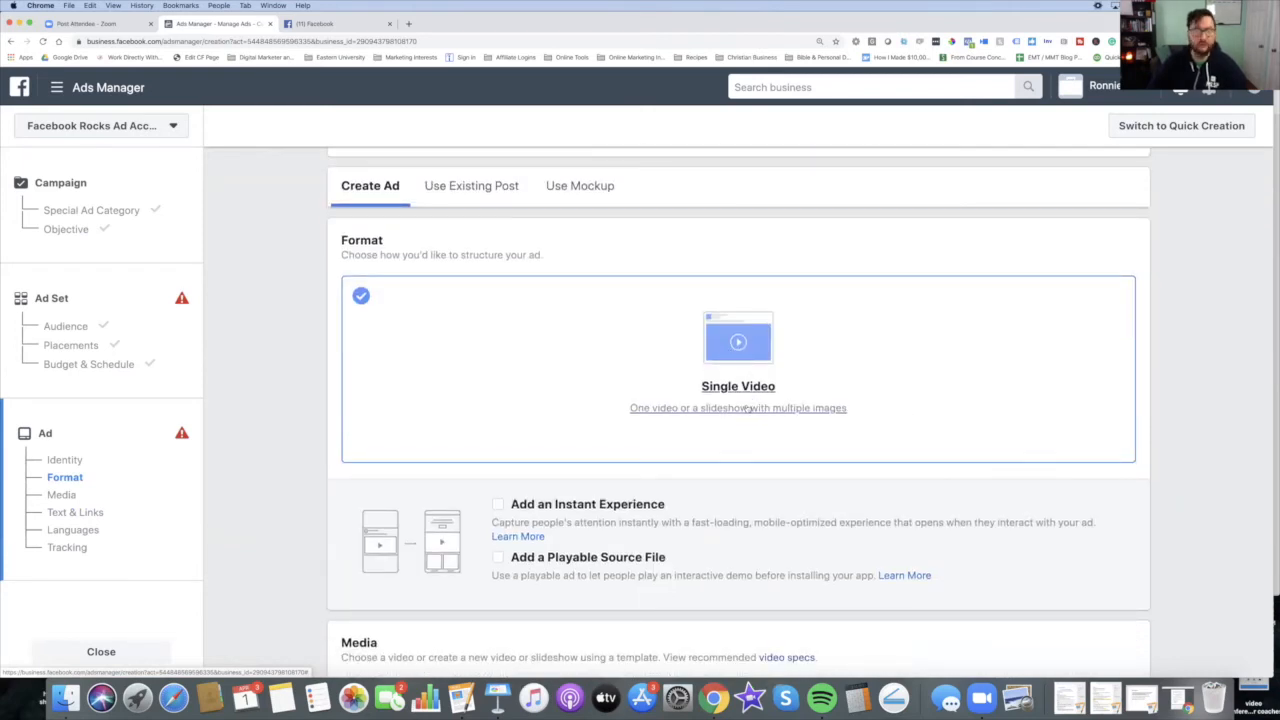
scroll(745, 400, down, 2)
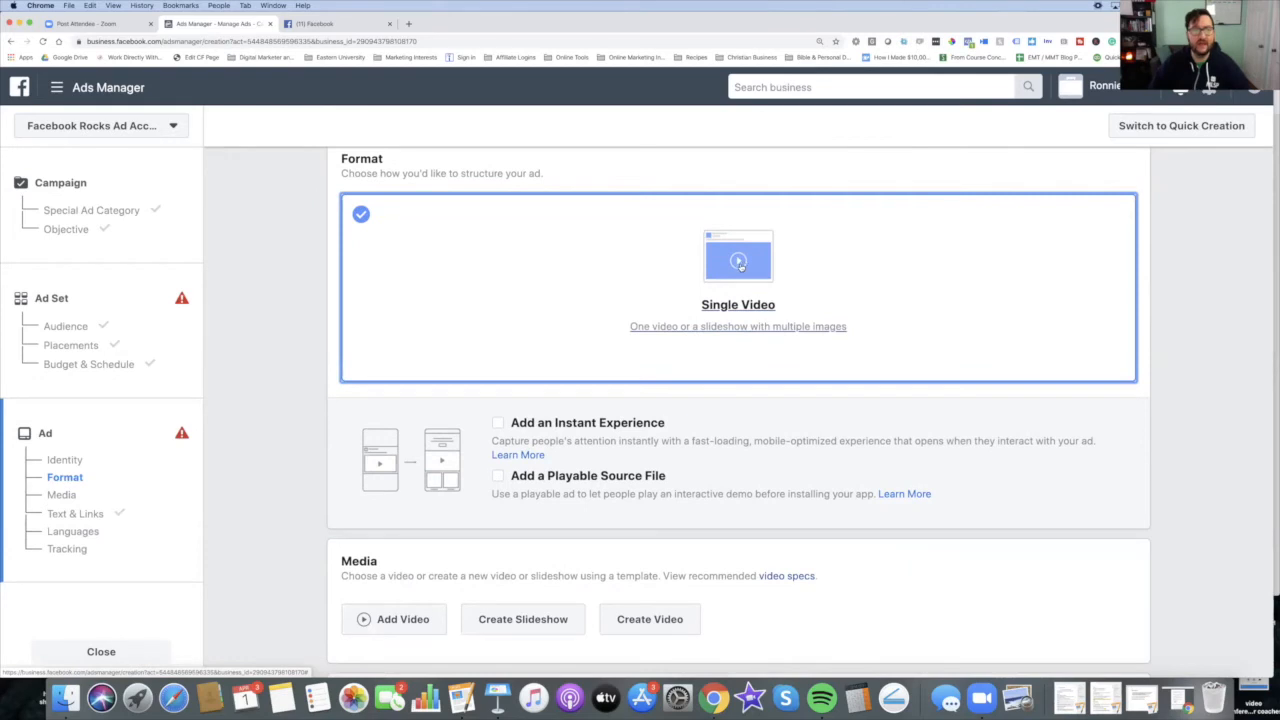
scroll(738, 345, down, 4)
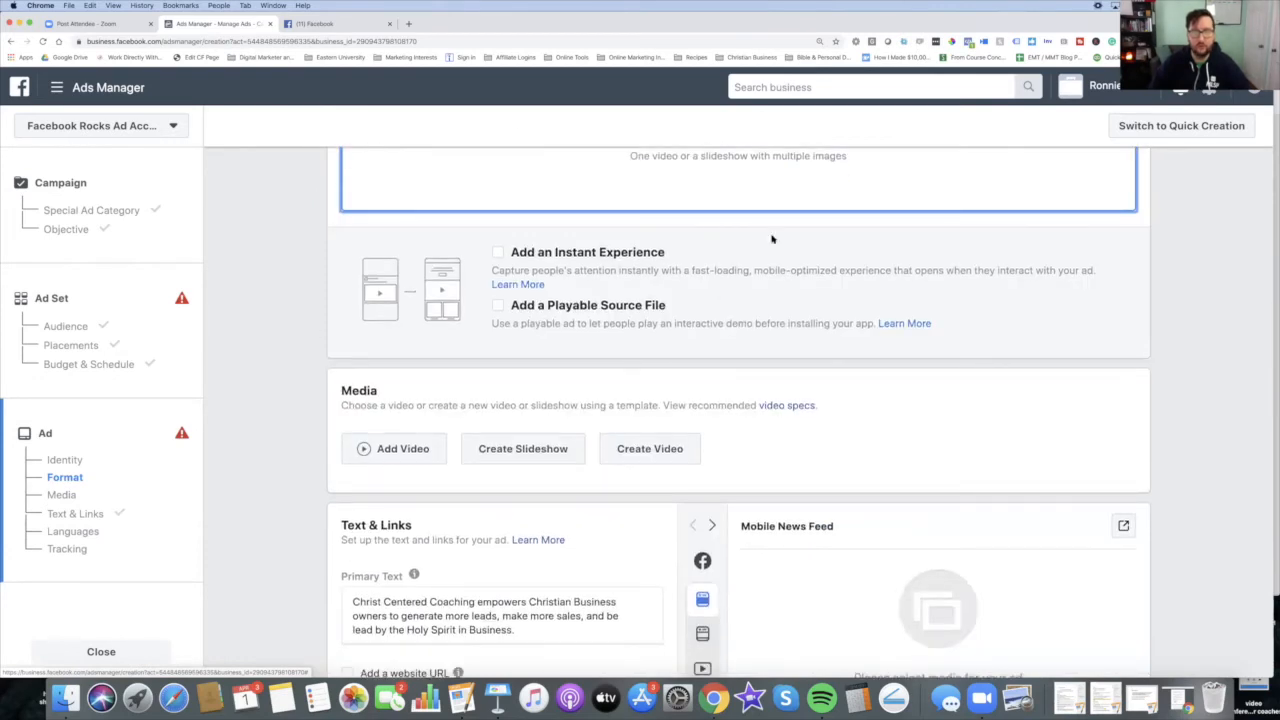
scroll(530, 232, down, 2)
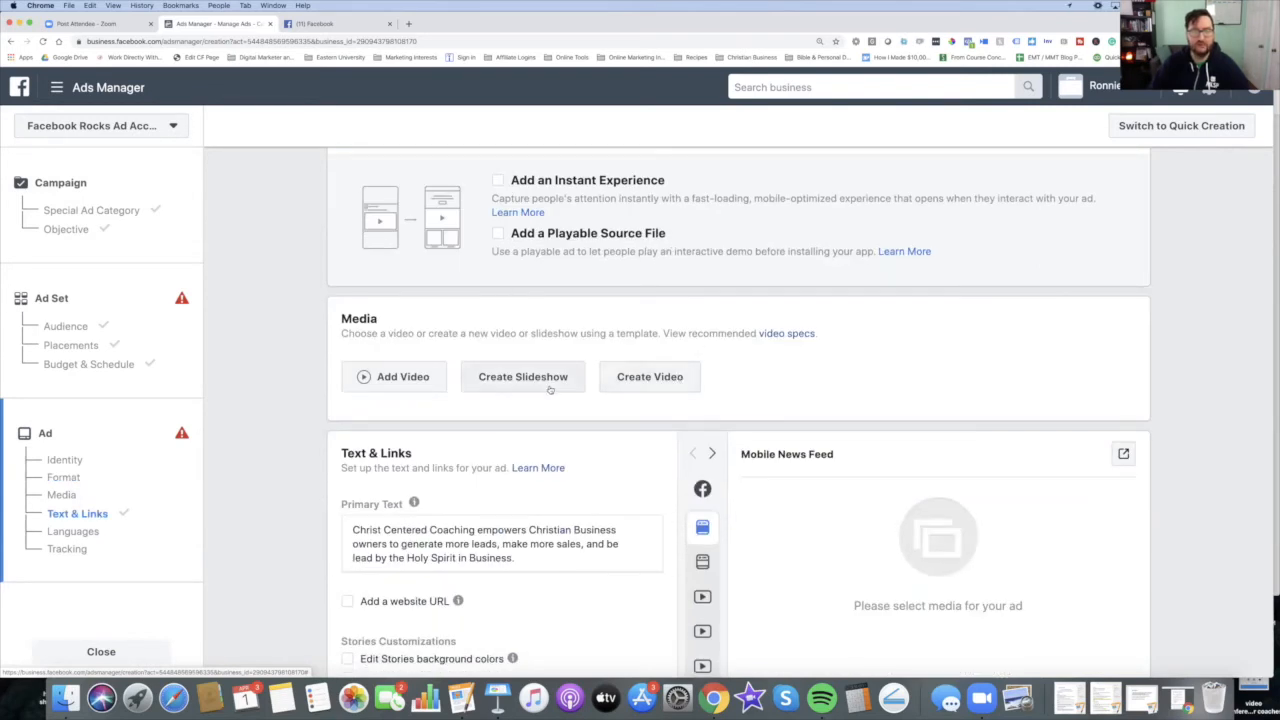
Step: Open the video selector and compare the Account Videos, Page Videos and Video URL sources
click(386, 380)
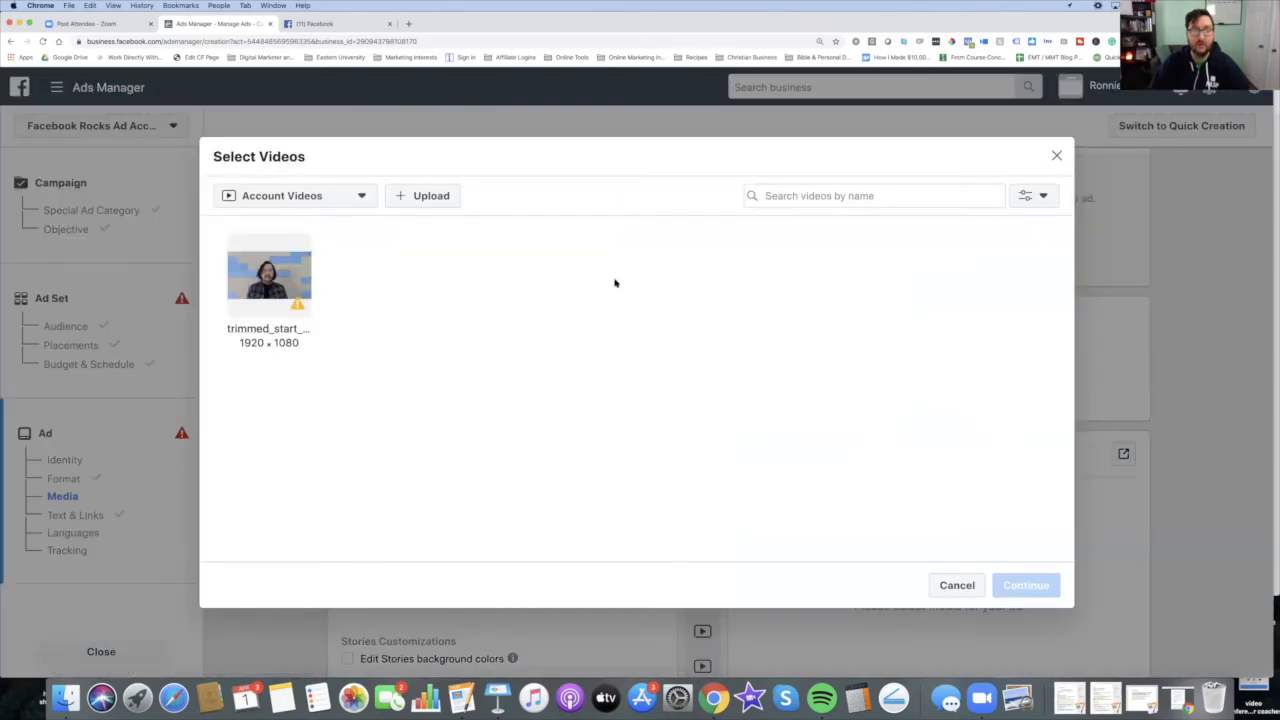
click(354, 203)
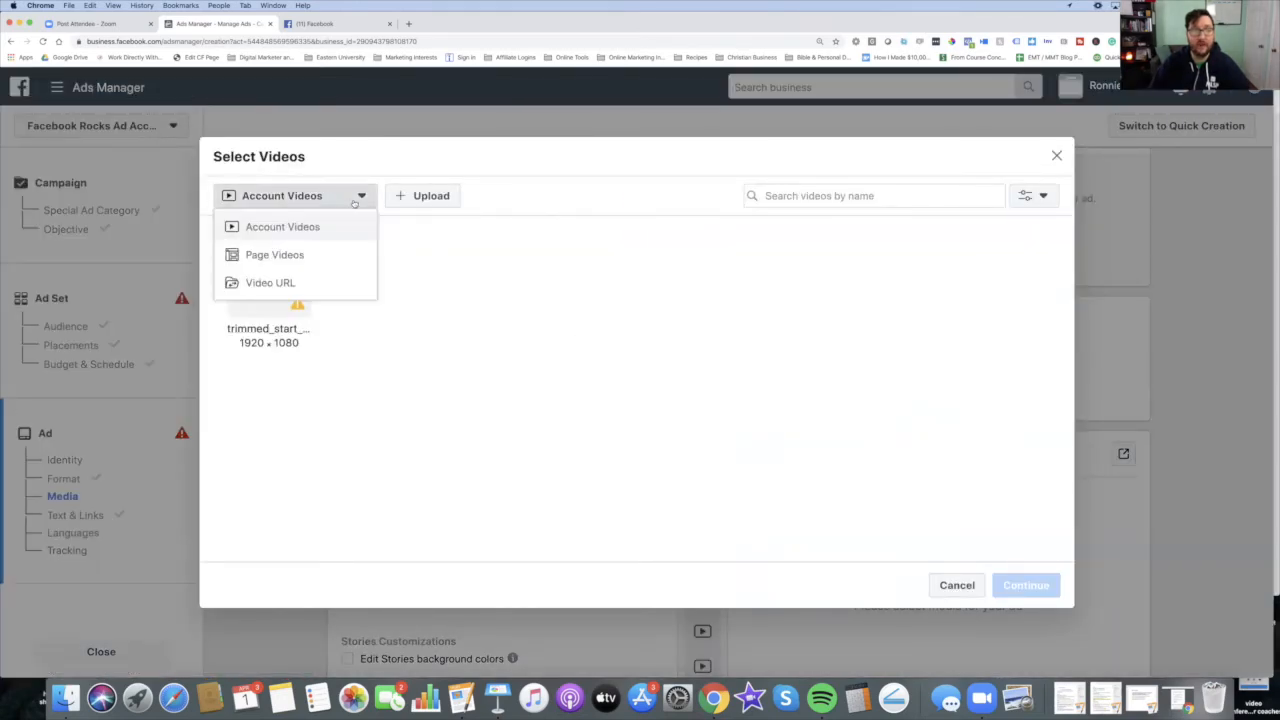
click(341, 250)
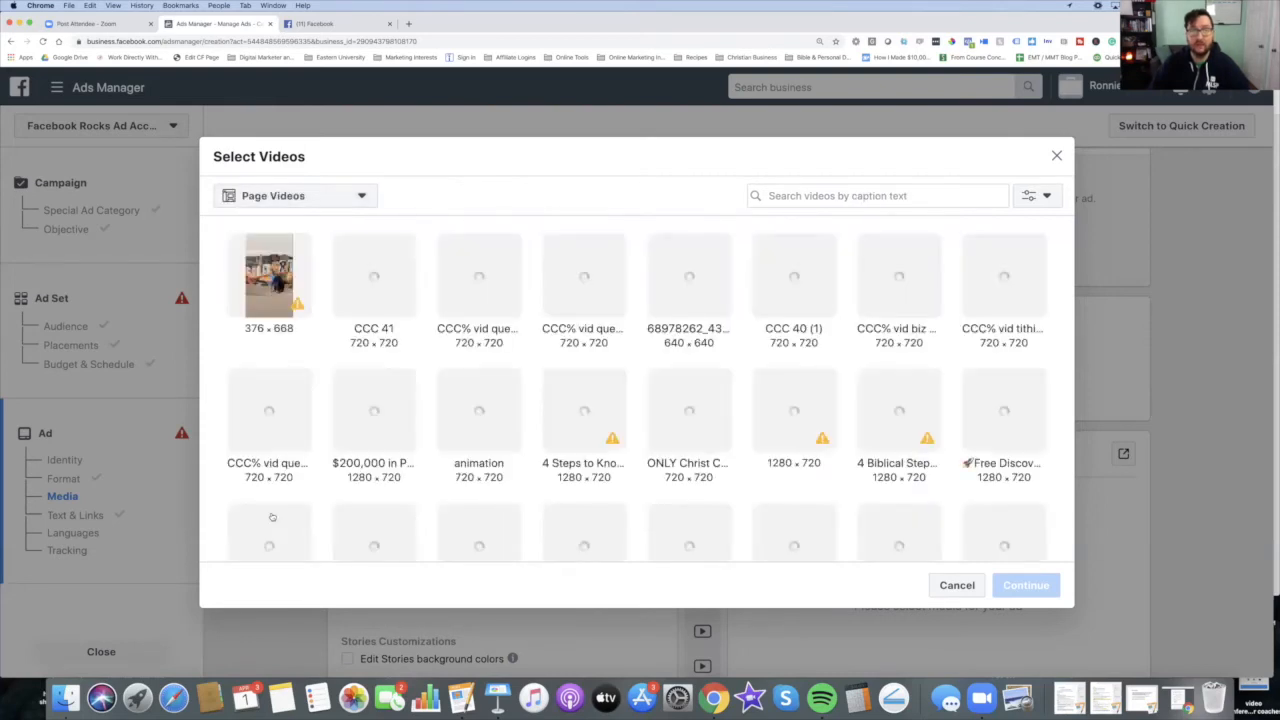
click(354, 204)
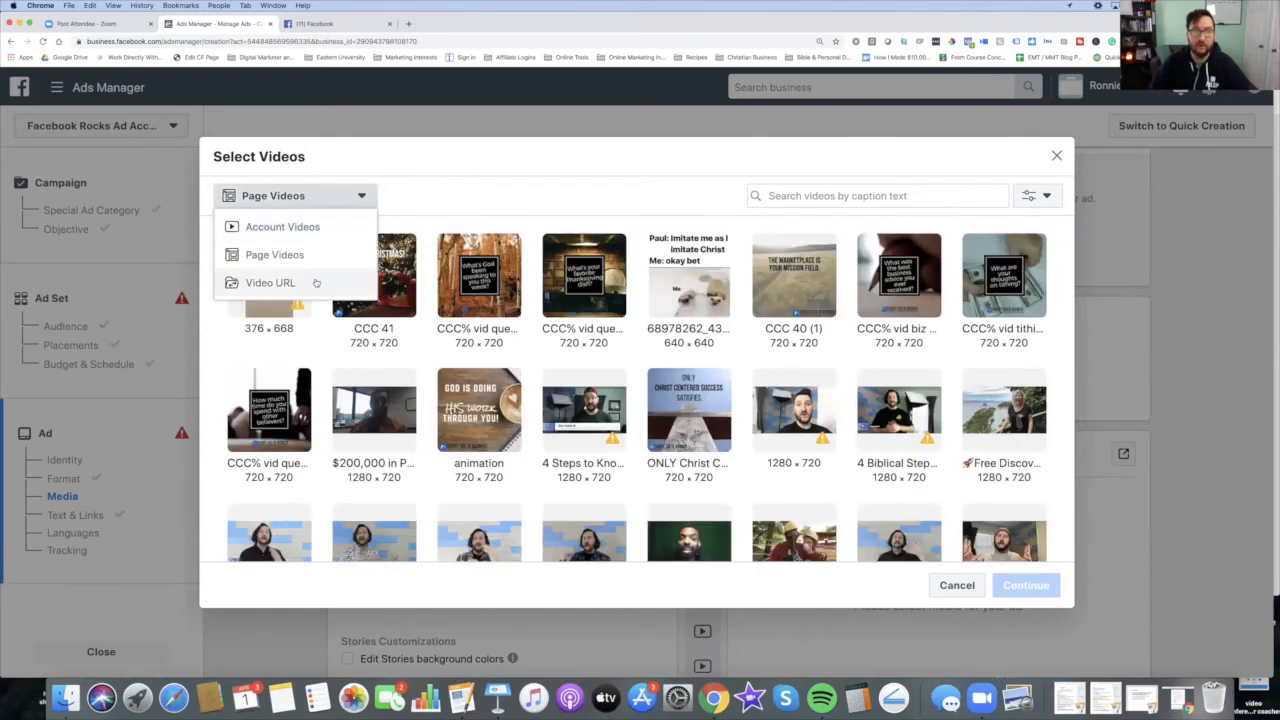
click(316, 283)
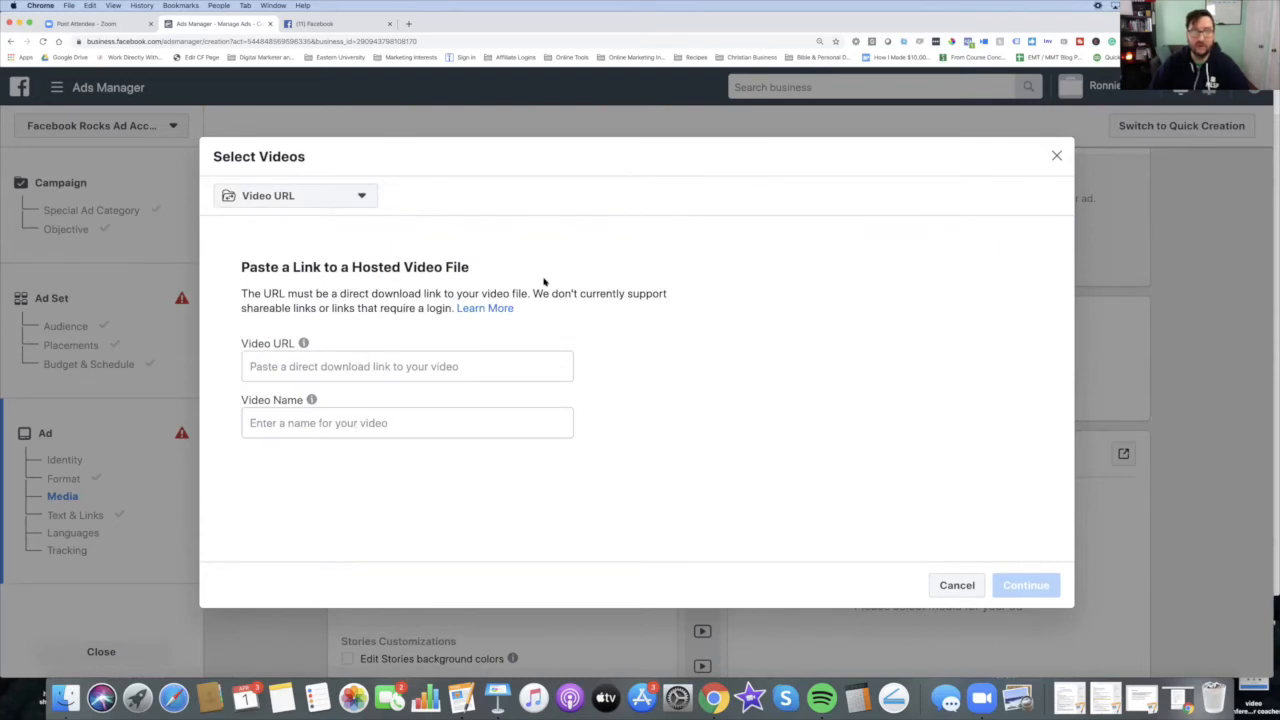
click(340, 195)
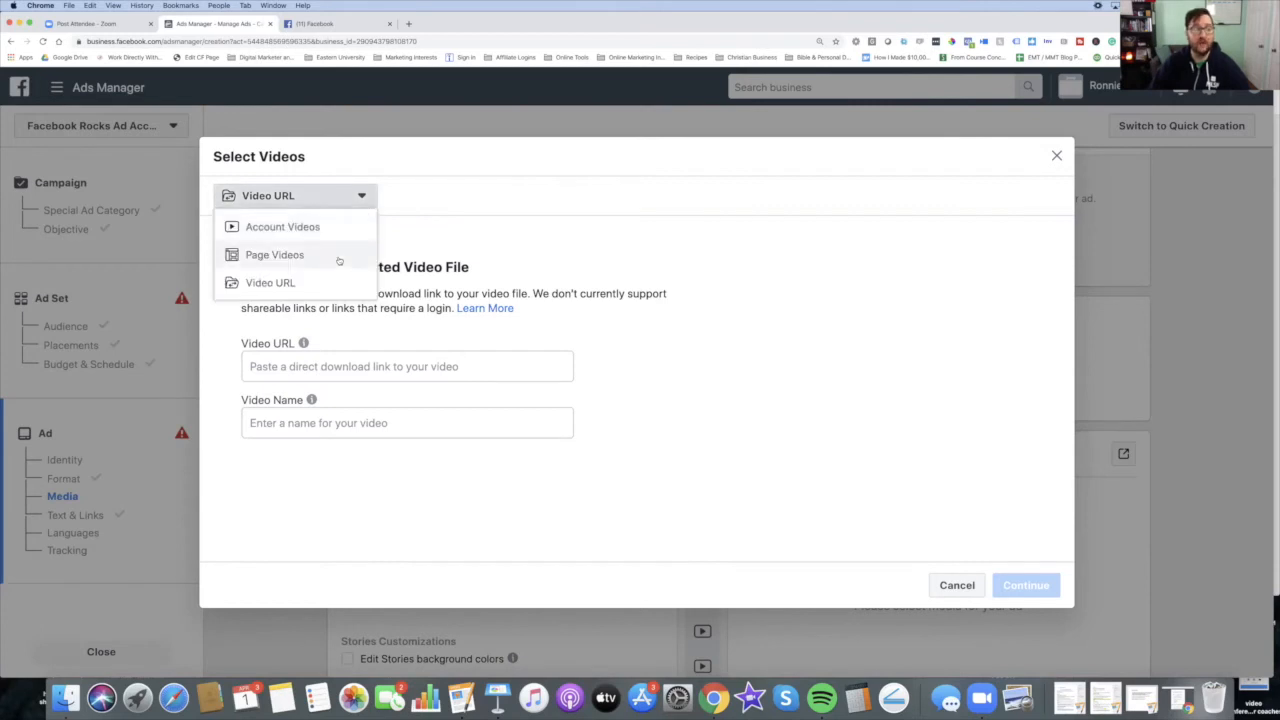
click(339, 257)
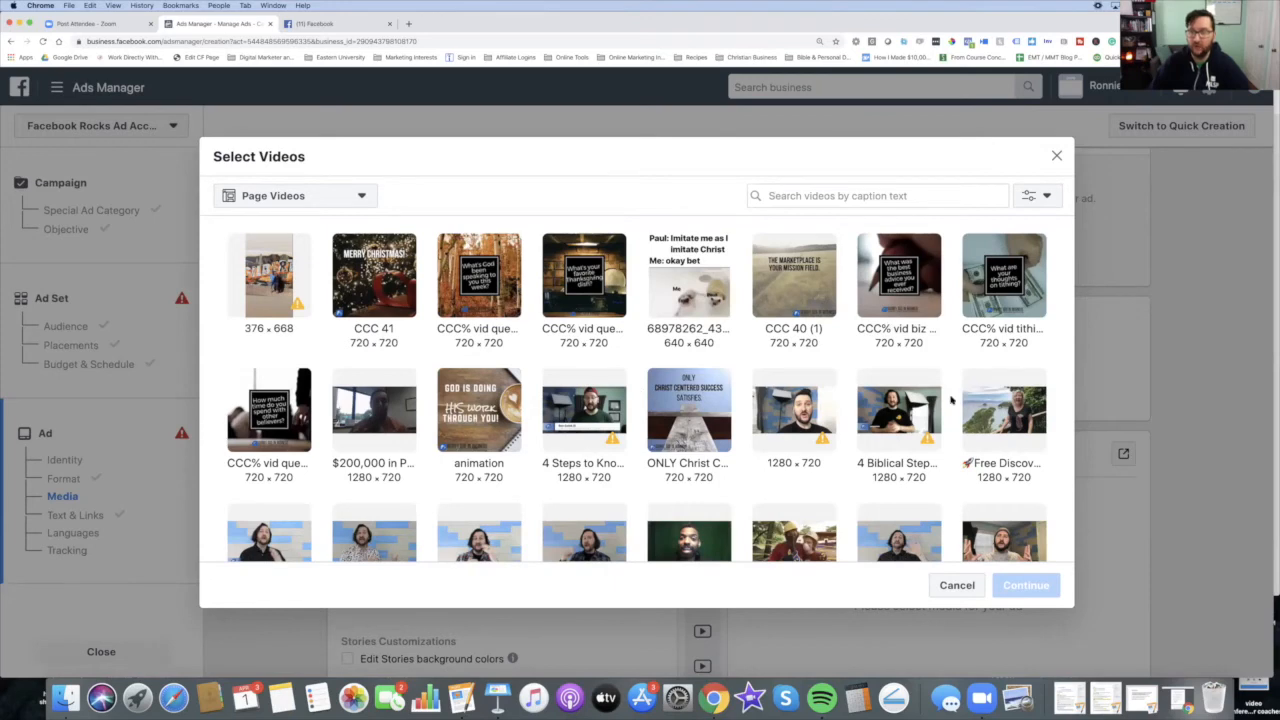
Step: Choose the '2 New Sales in 24 hours!' video from the Page Videos as the ad's media
scroll(860, 396, down, 5)
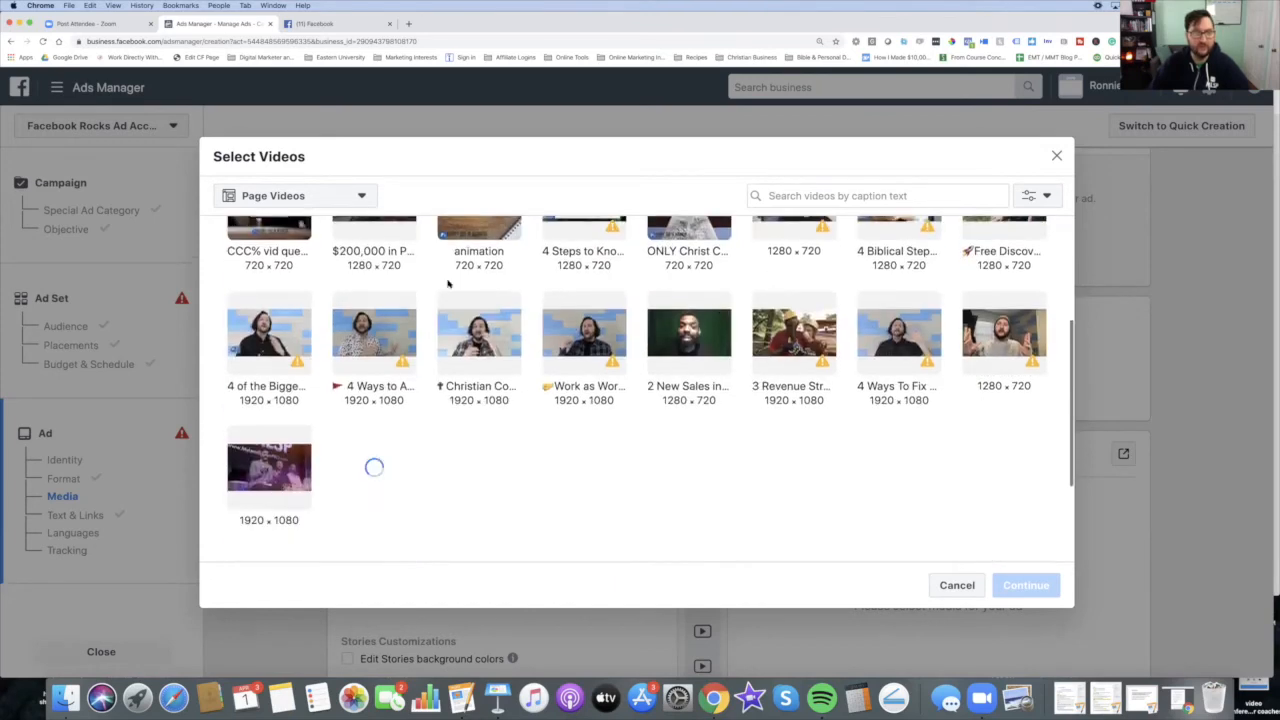
mouse_move(1008, 346)
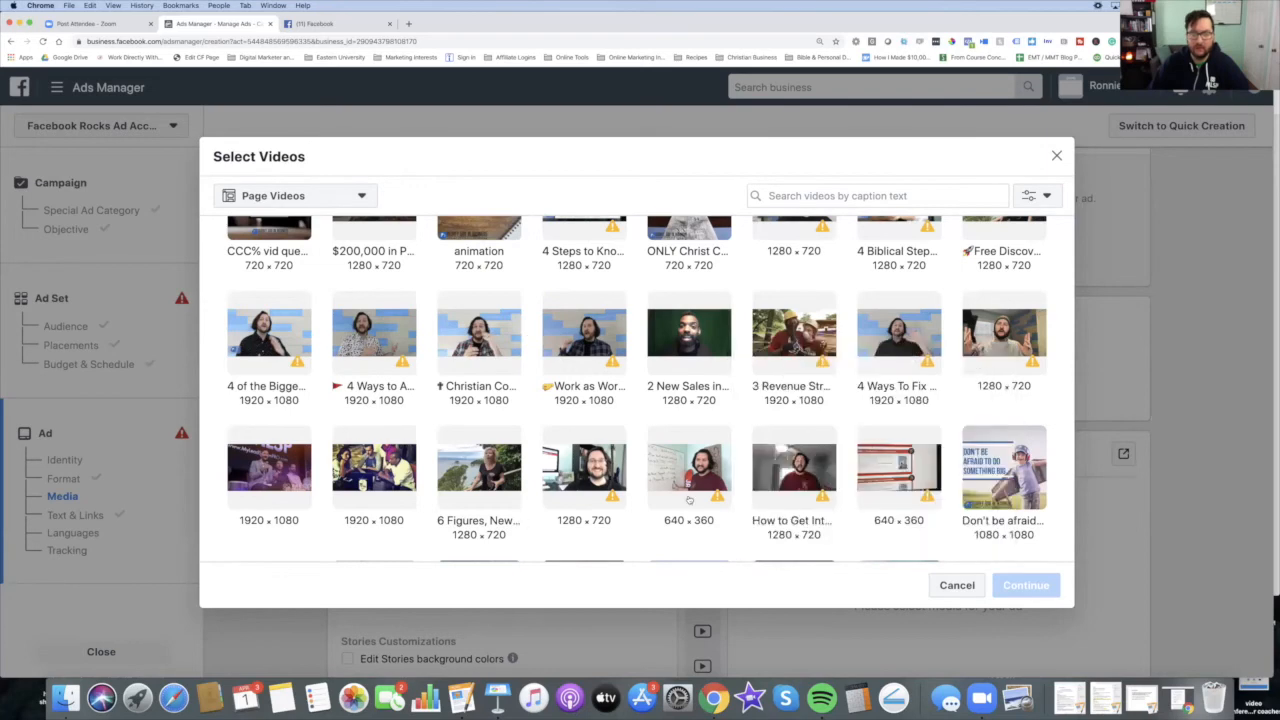
scroll(672, 316, up, 5)
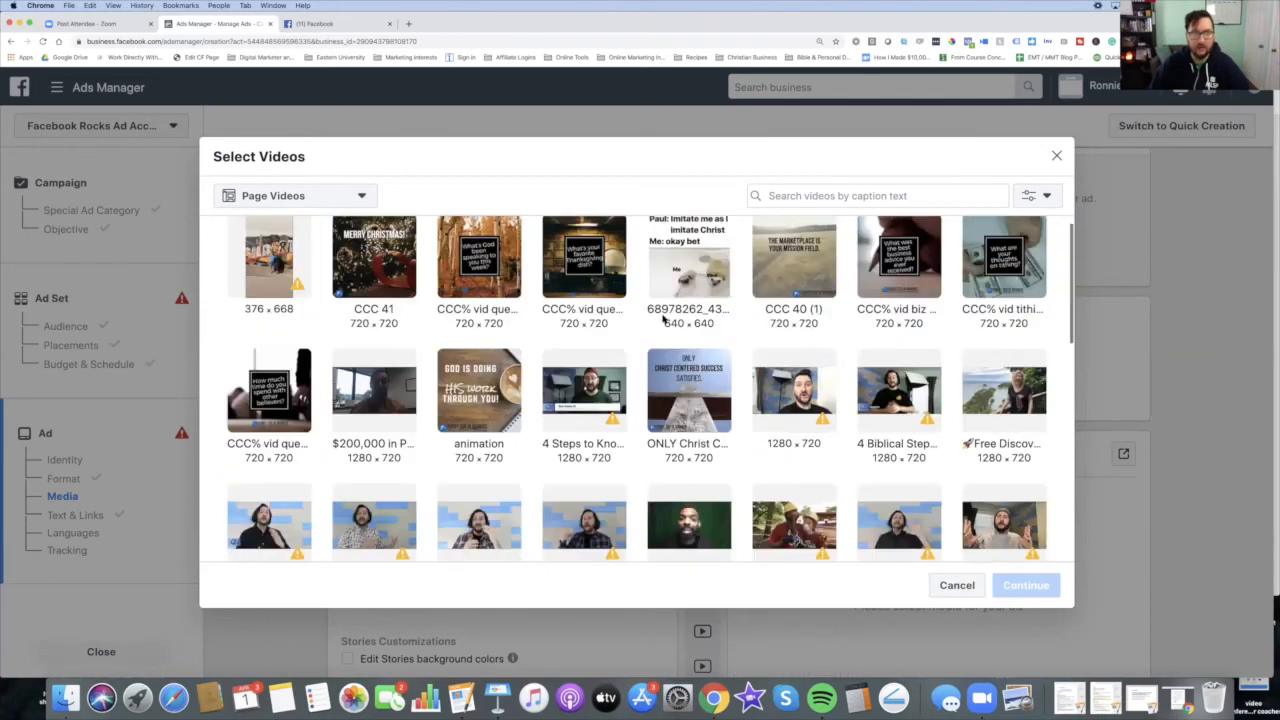
scroll(806, 420, down, 3)
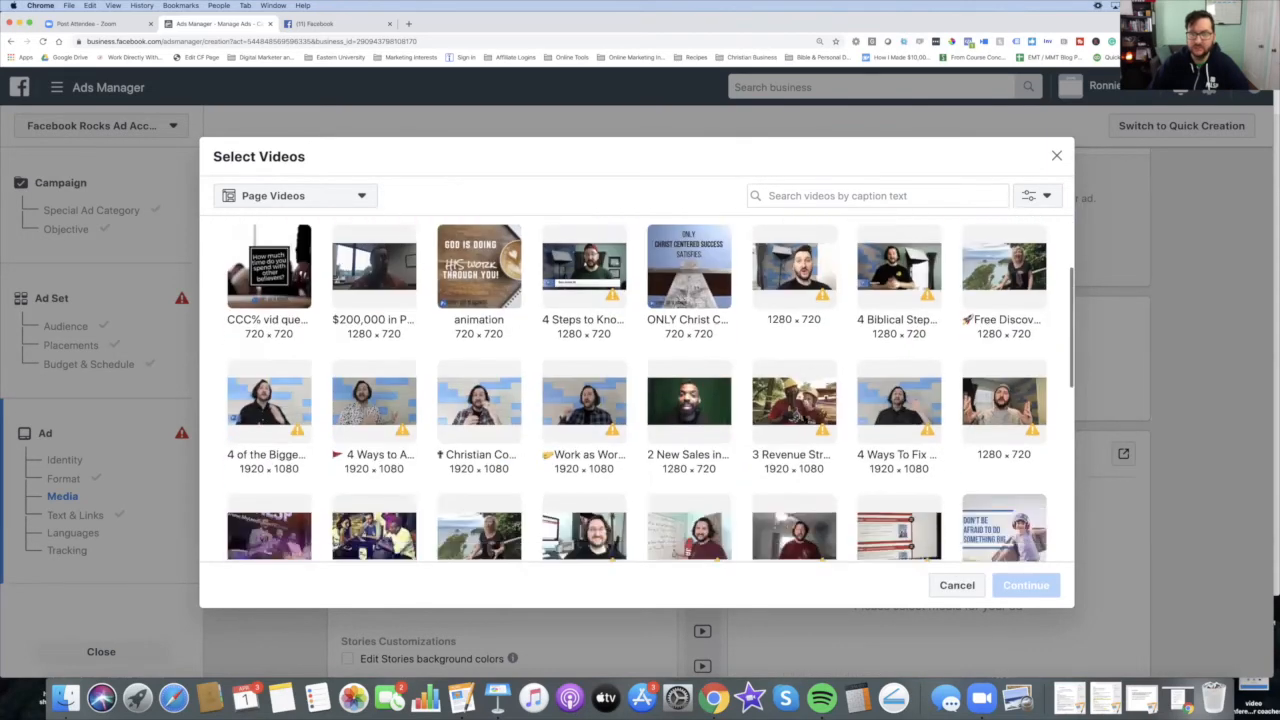
scroll(804, 418, down, 5)
scroll(760, 360, up, 3)
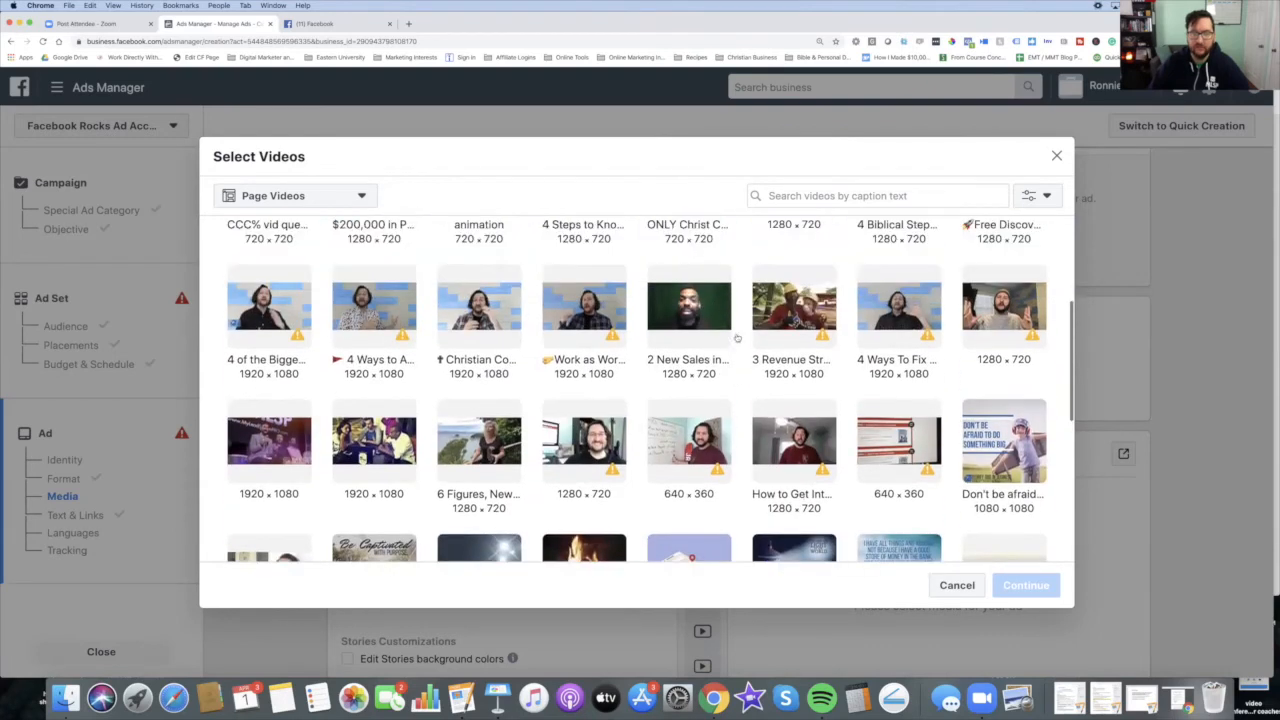
click(688, 312)
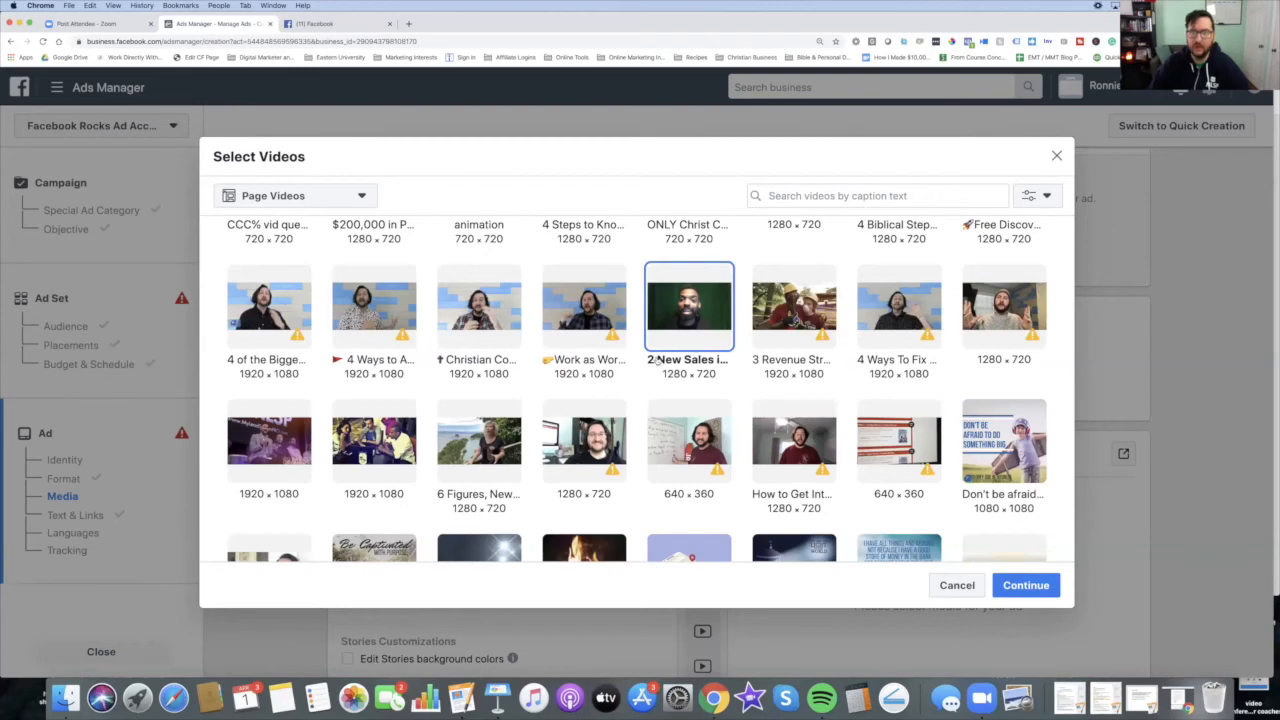
click(1026, 585)
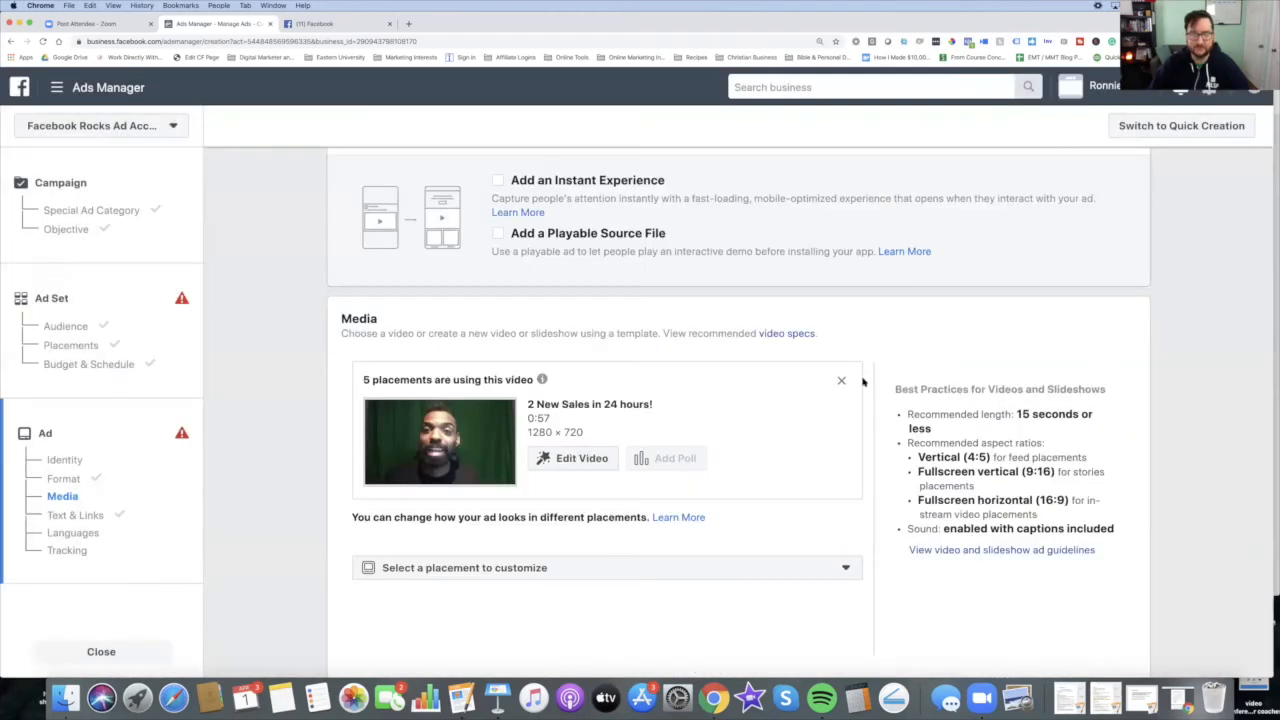
Step: Replace the primary text with 'Hey Check out How [client's name] Got 2 Sales in 24 Hrs!'
mouse_move(647, 415)
scroll(777, 509, down, 5)
scroll(782, 508, down, 3)
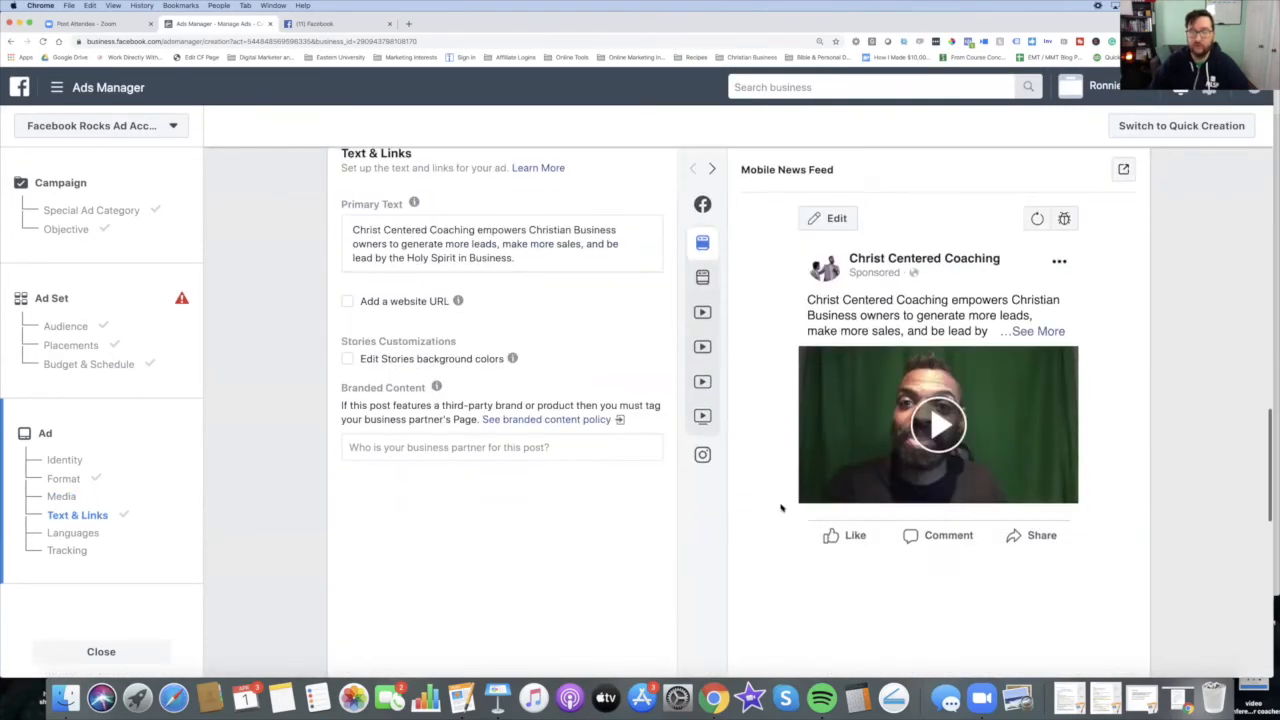
scroll(782, 508, up, 1)
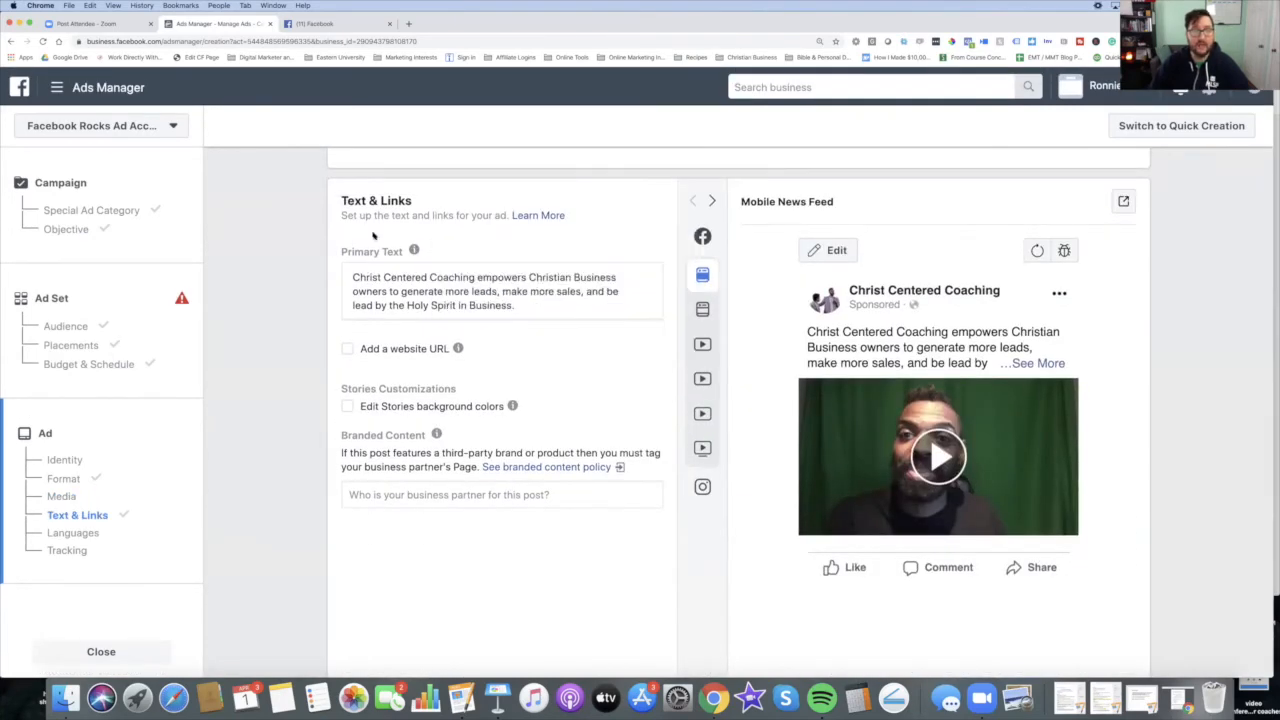
click(379, 300)
triple_click(379, 300)
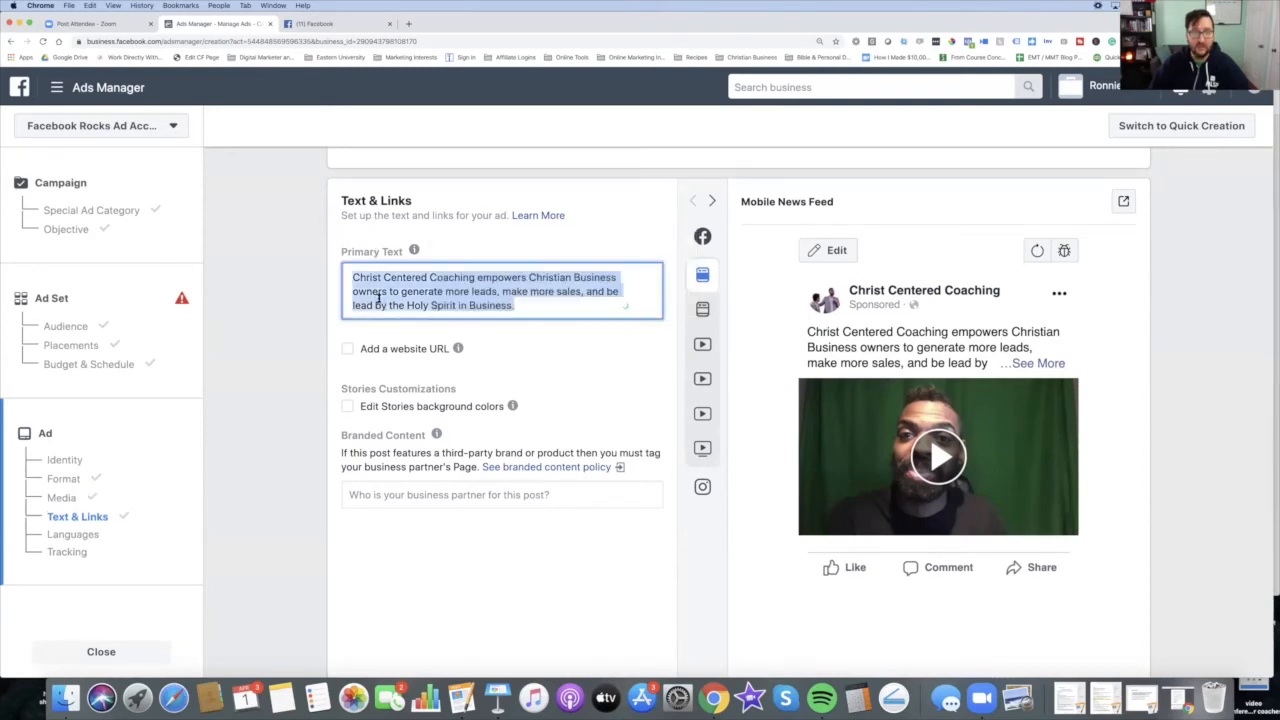
key(BackSpace)
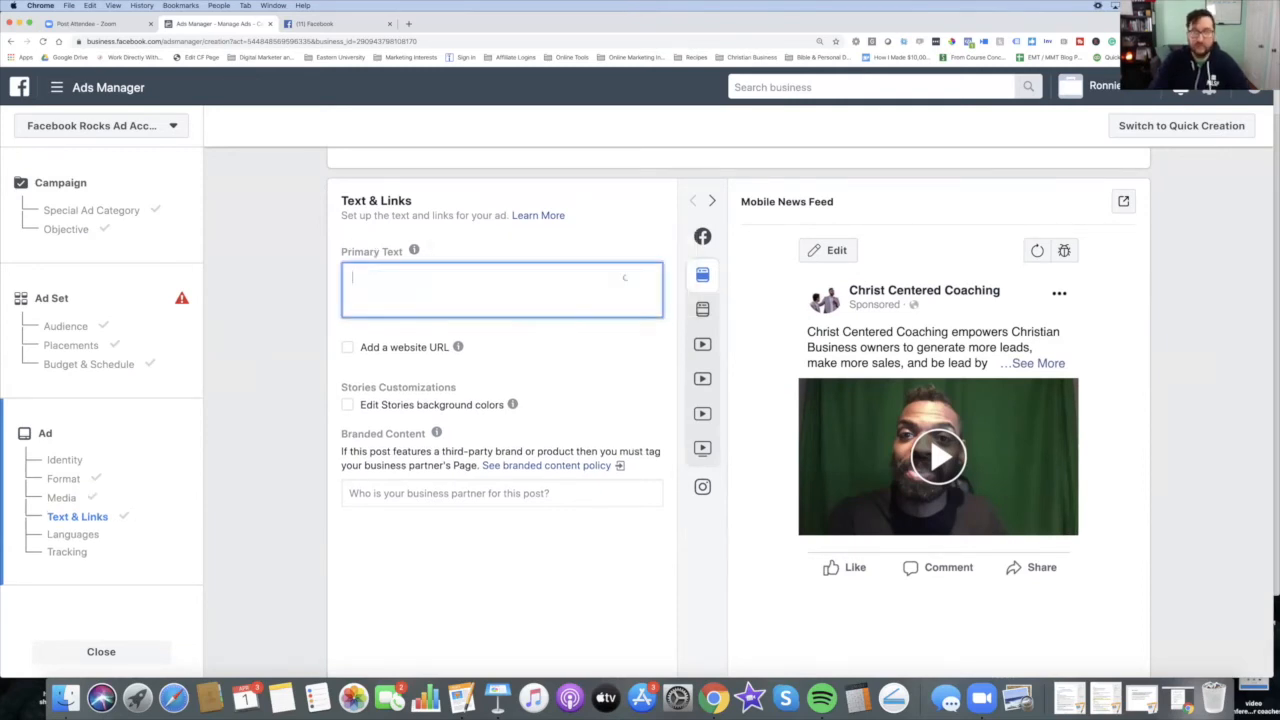
text(H)
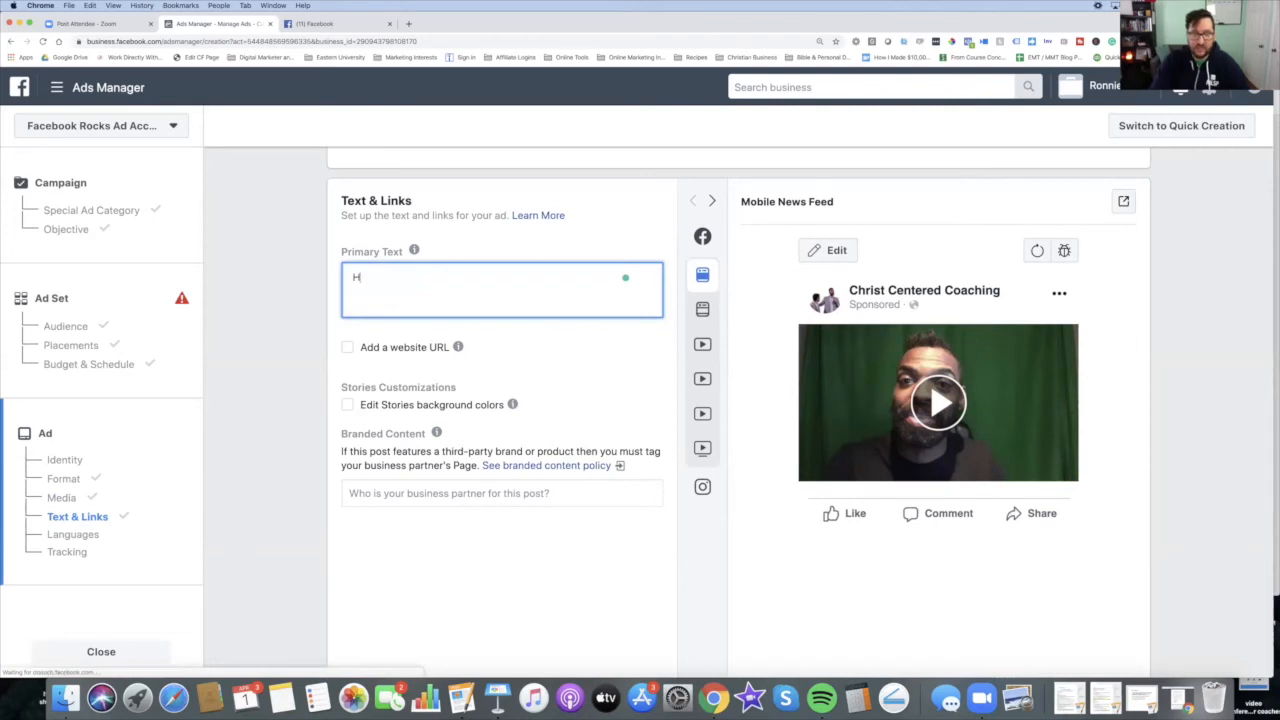
text(ey Check out How Jamin Got 2)
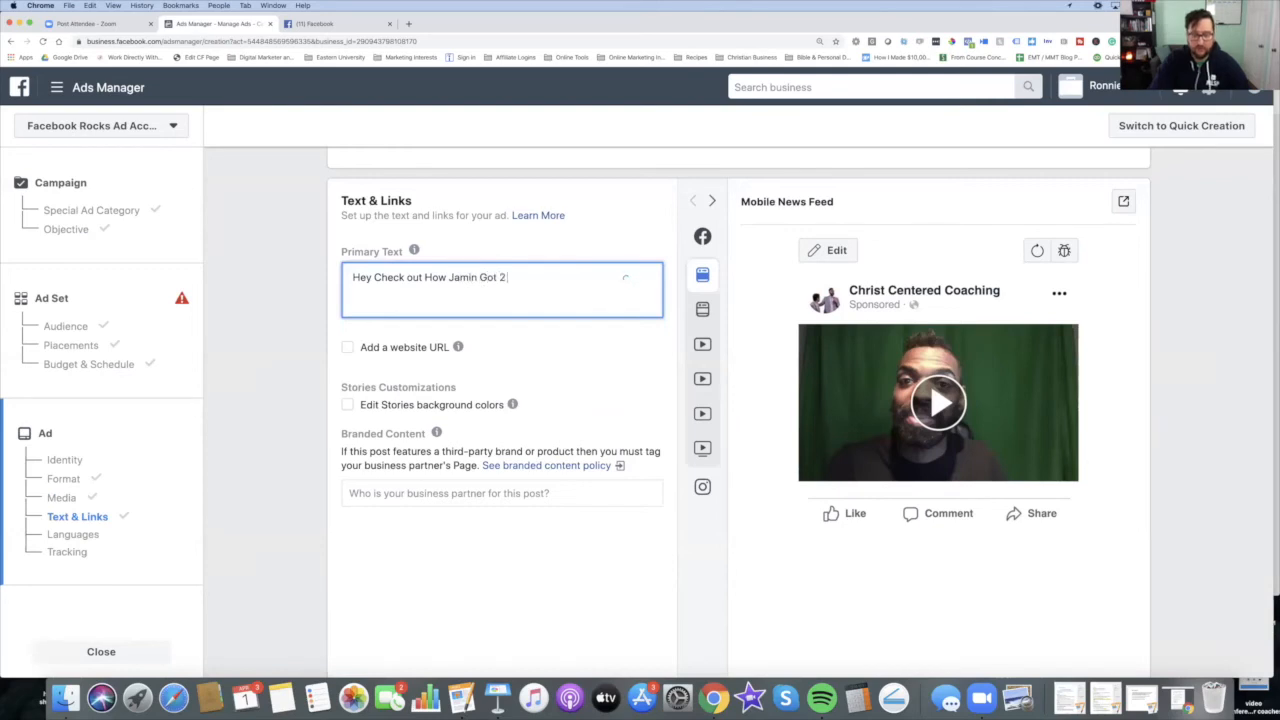
text( Sales in 24 Hrs)
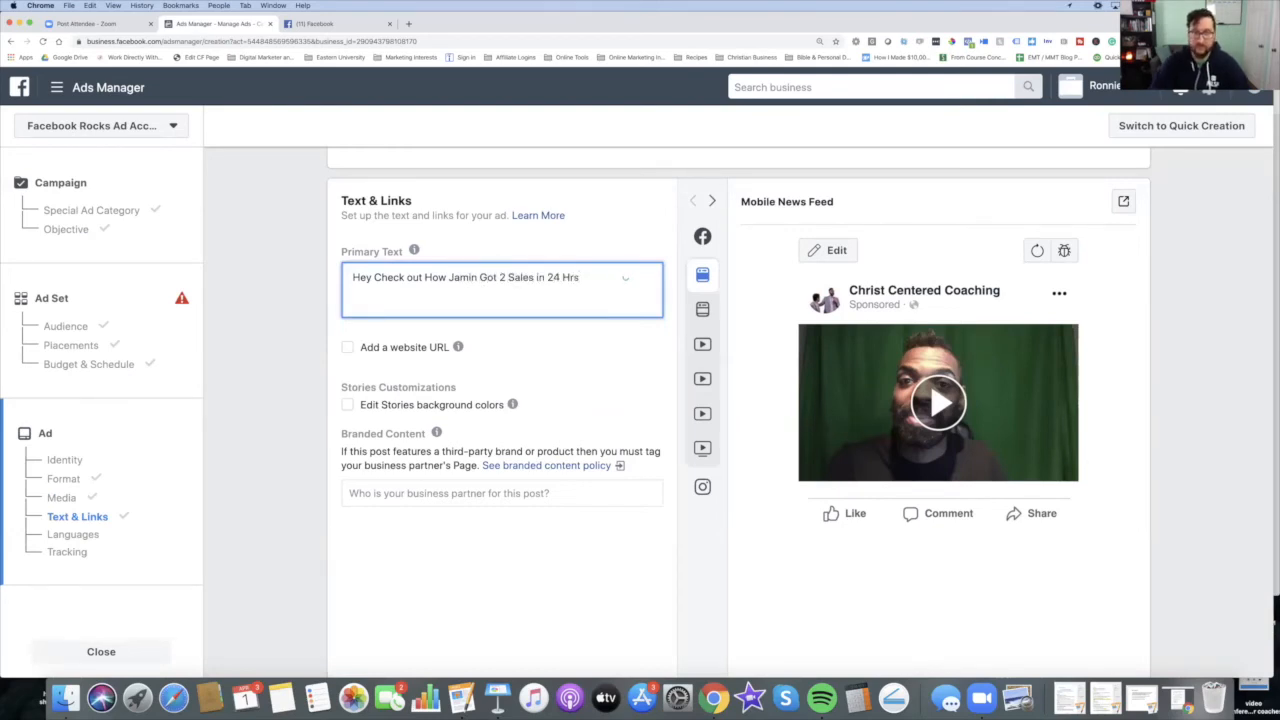
text(!)
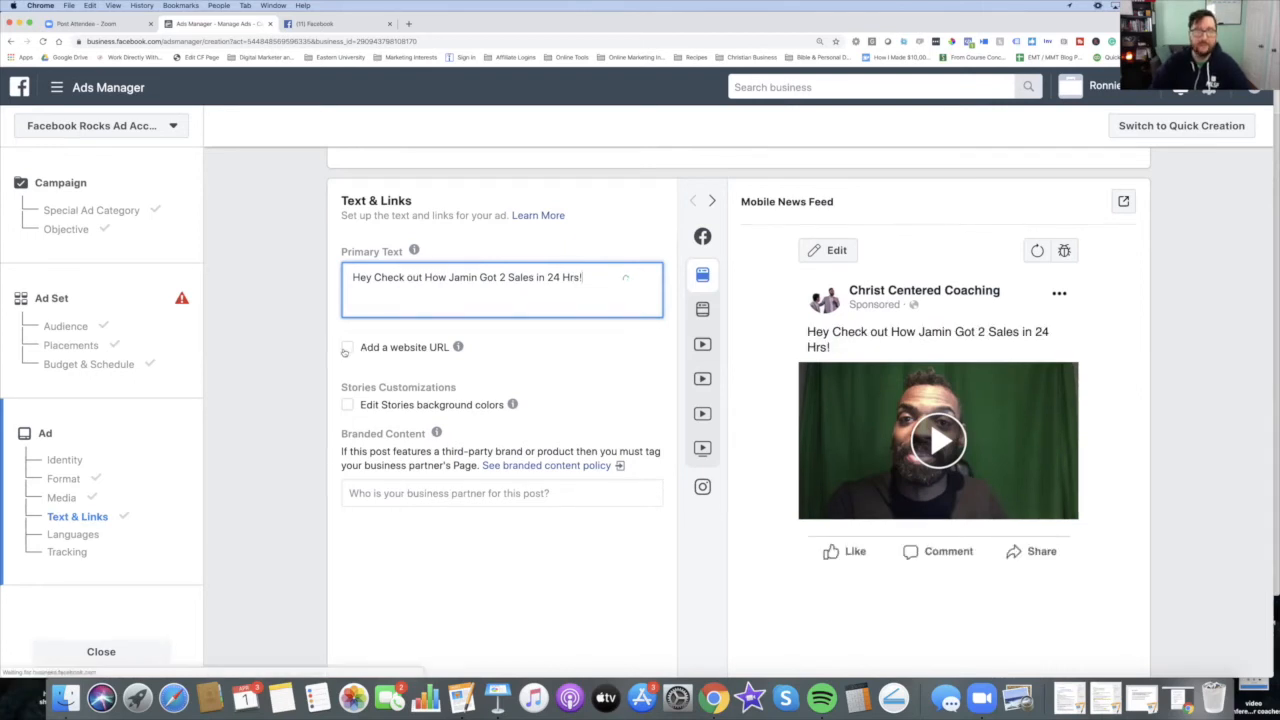
Step: Enable adding a website URL and set the headline to 'Need a Way to Create More Sales?'
click(347, 348)
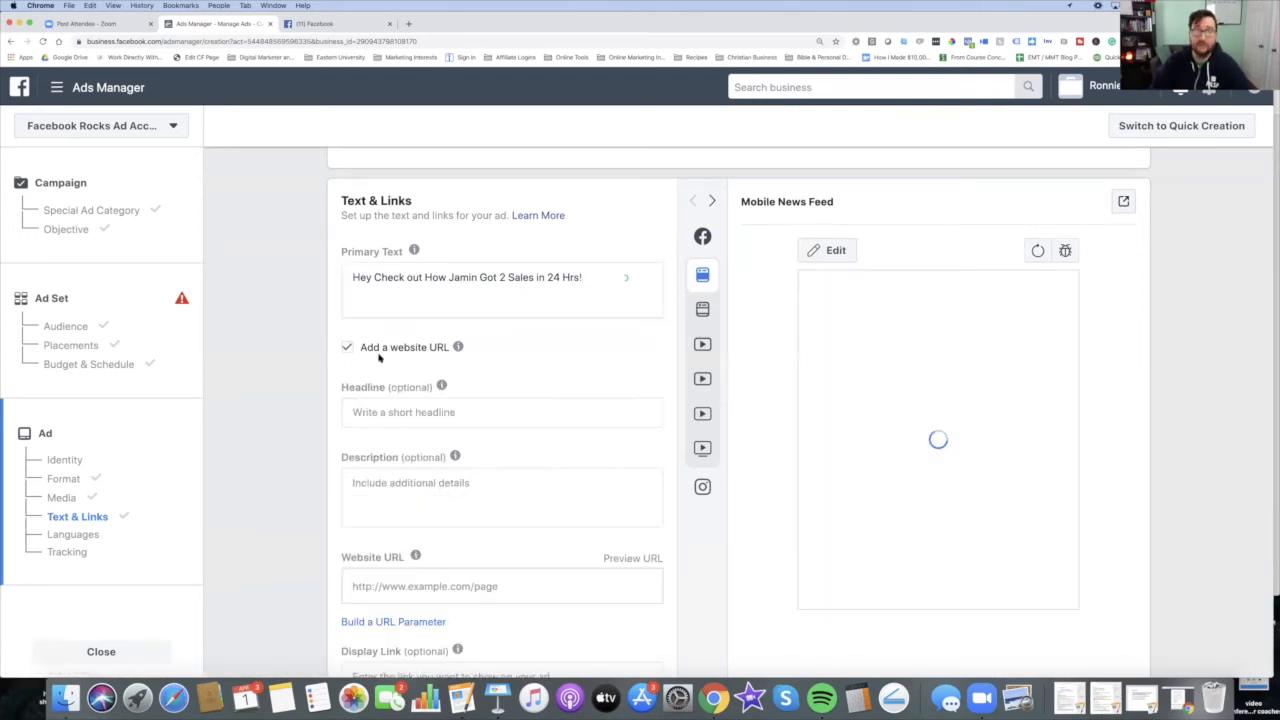
click(478, 414)
text(Need a Way to Create More Sa)
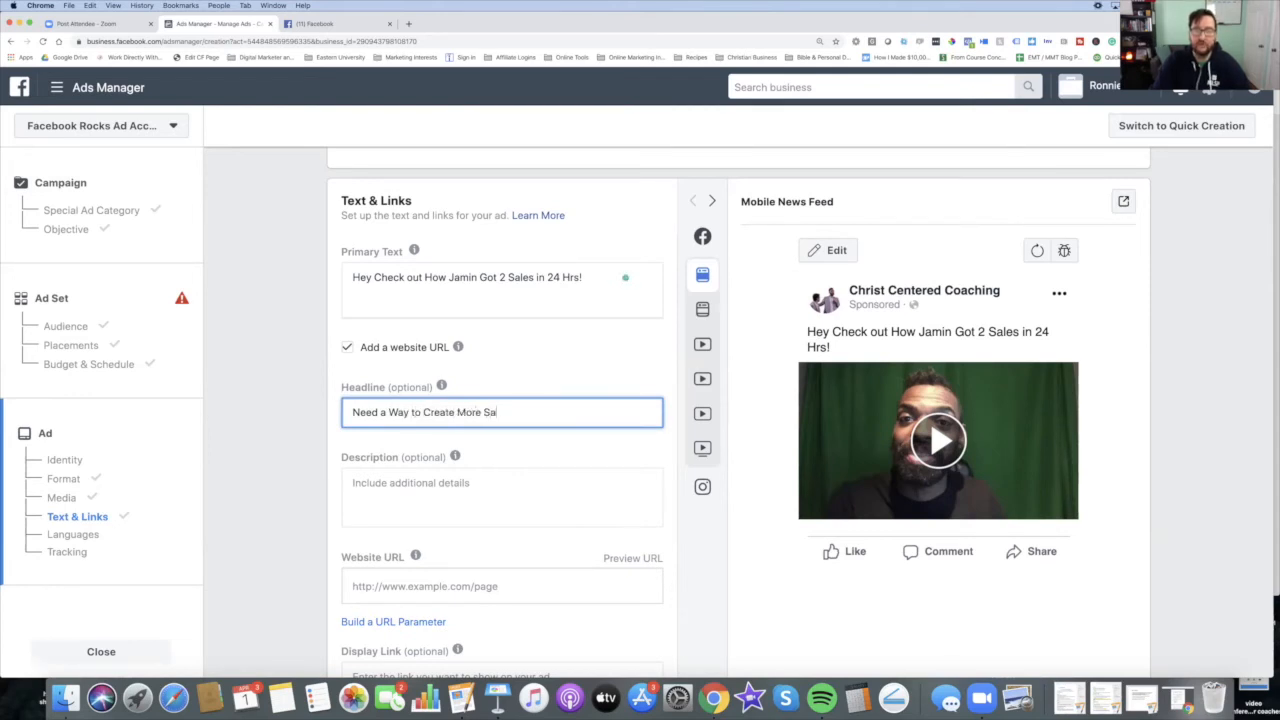
text(les?)
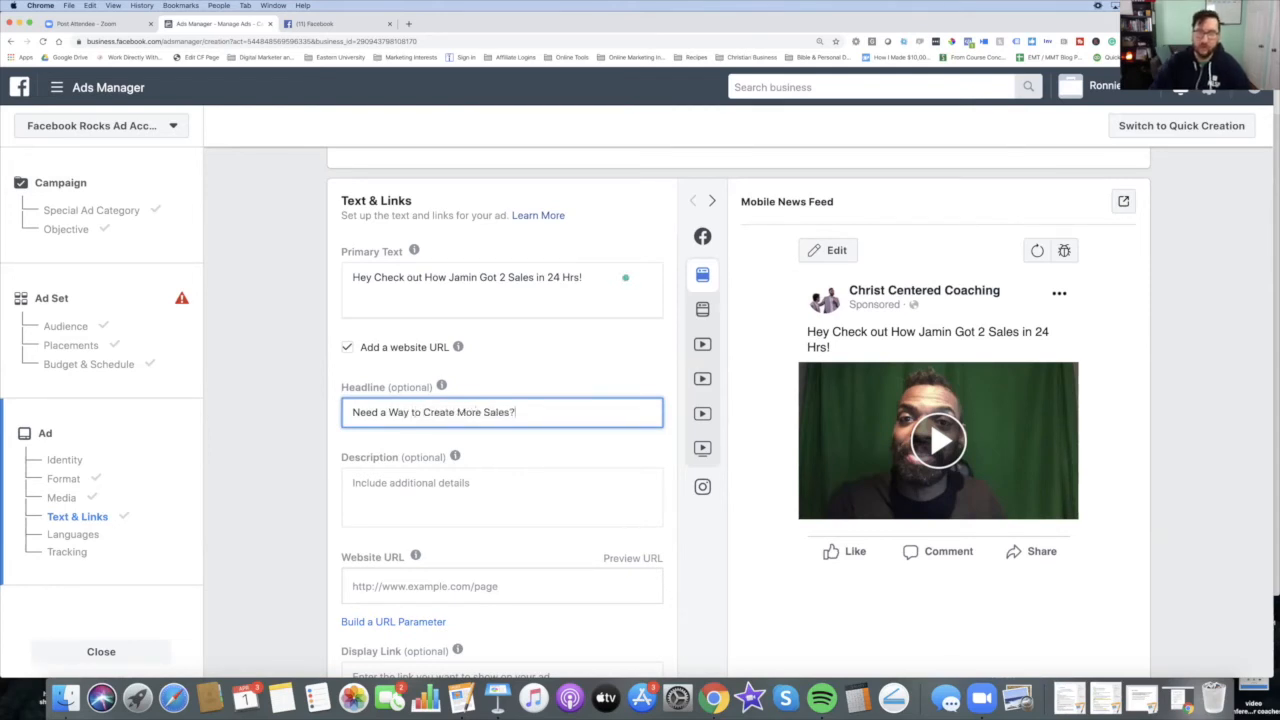
click(549, 501)
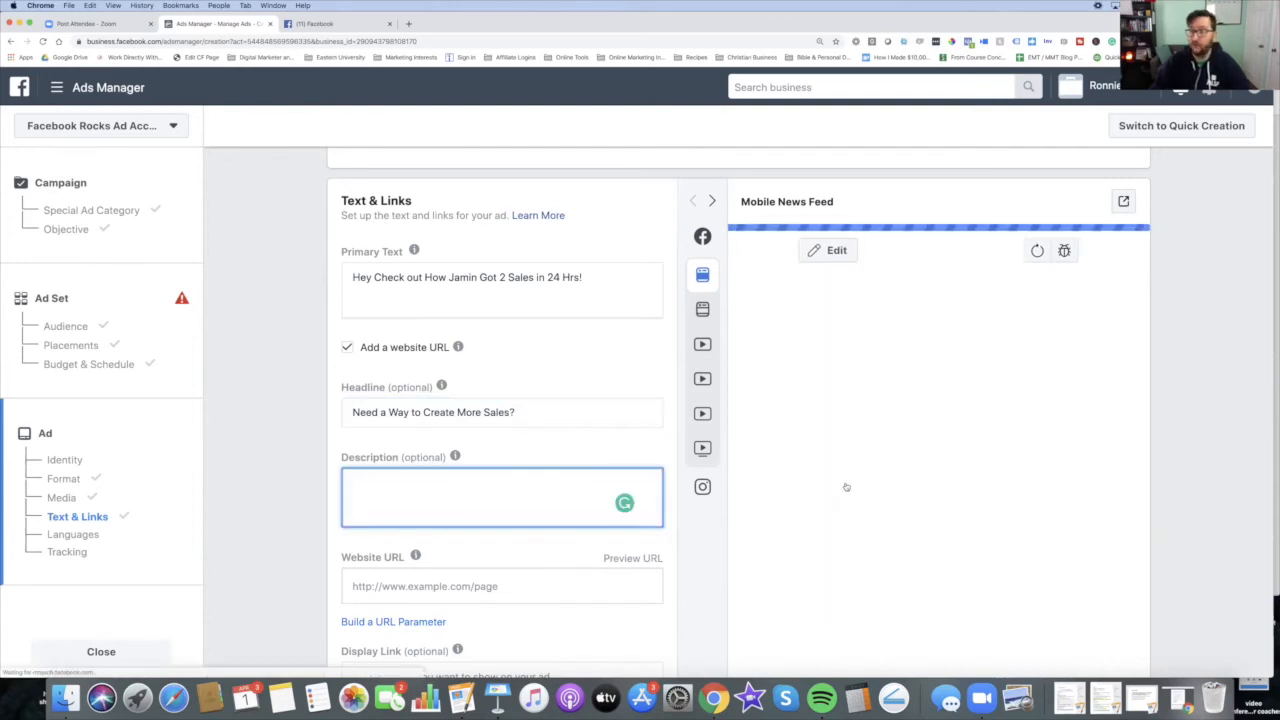
scroll(993, 528, down, 1)
scroll(993, 528, down, 3)
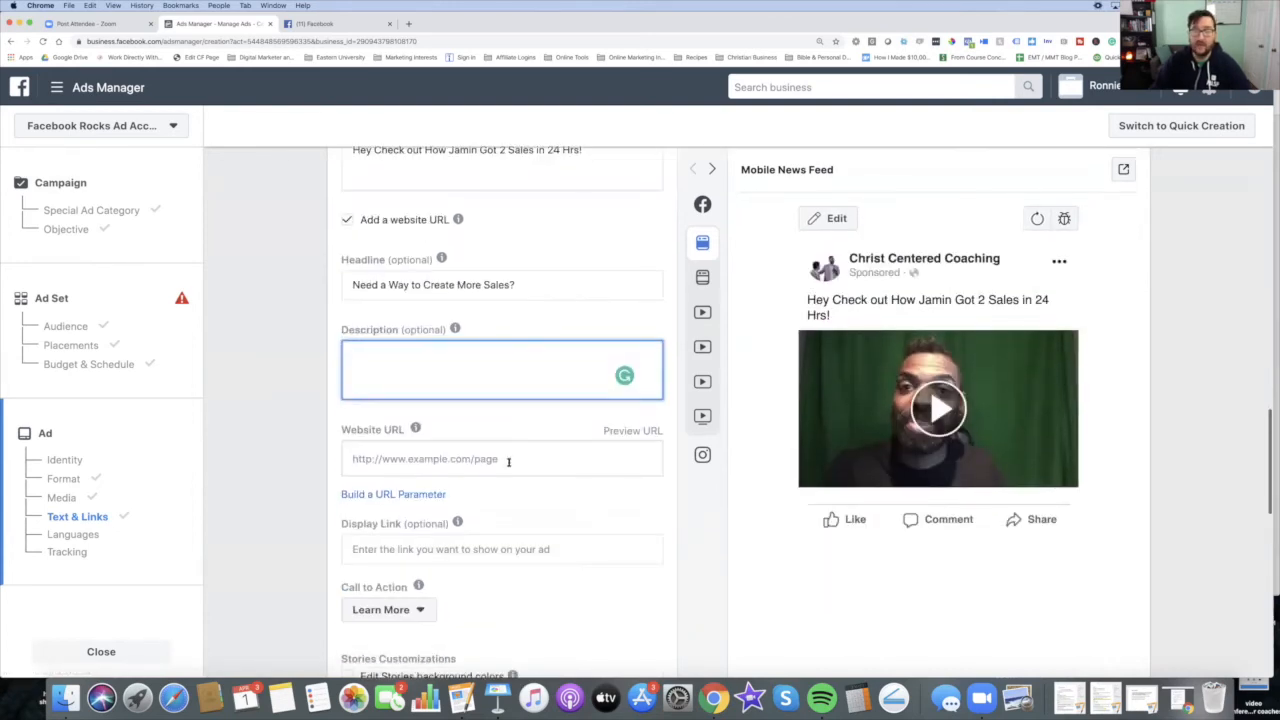
click(434, 463)
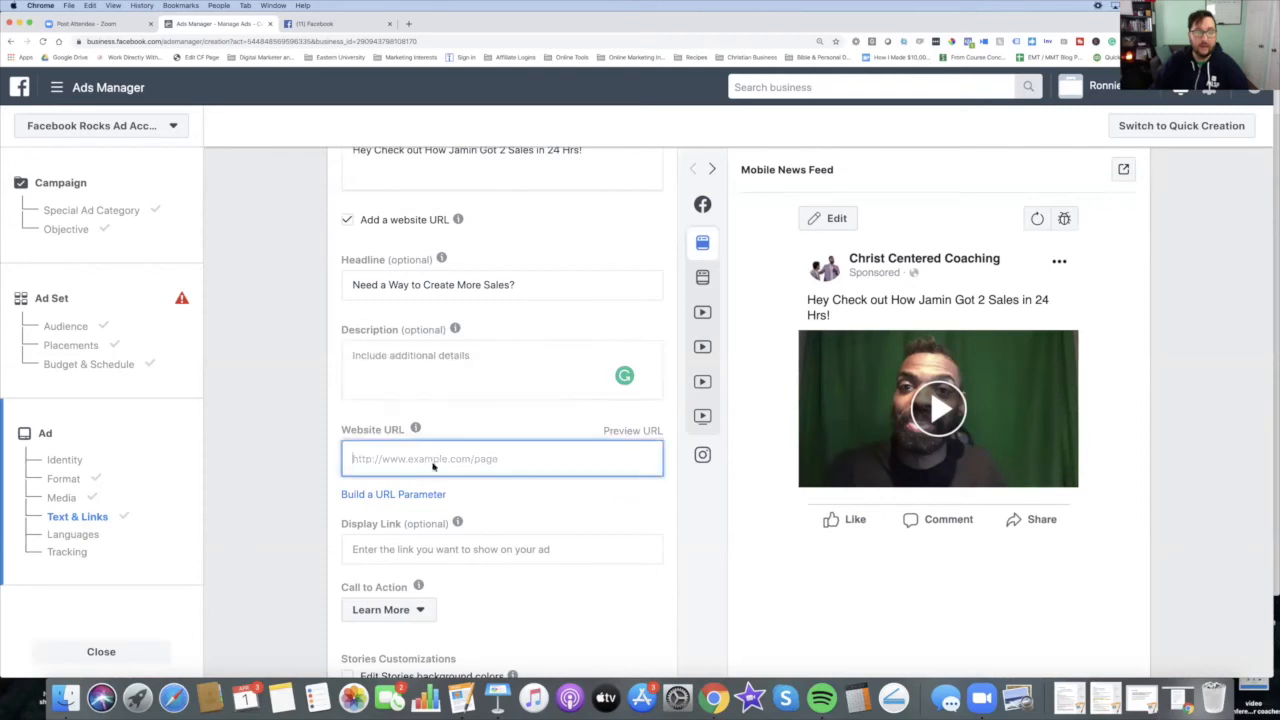
text(htt)
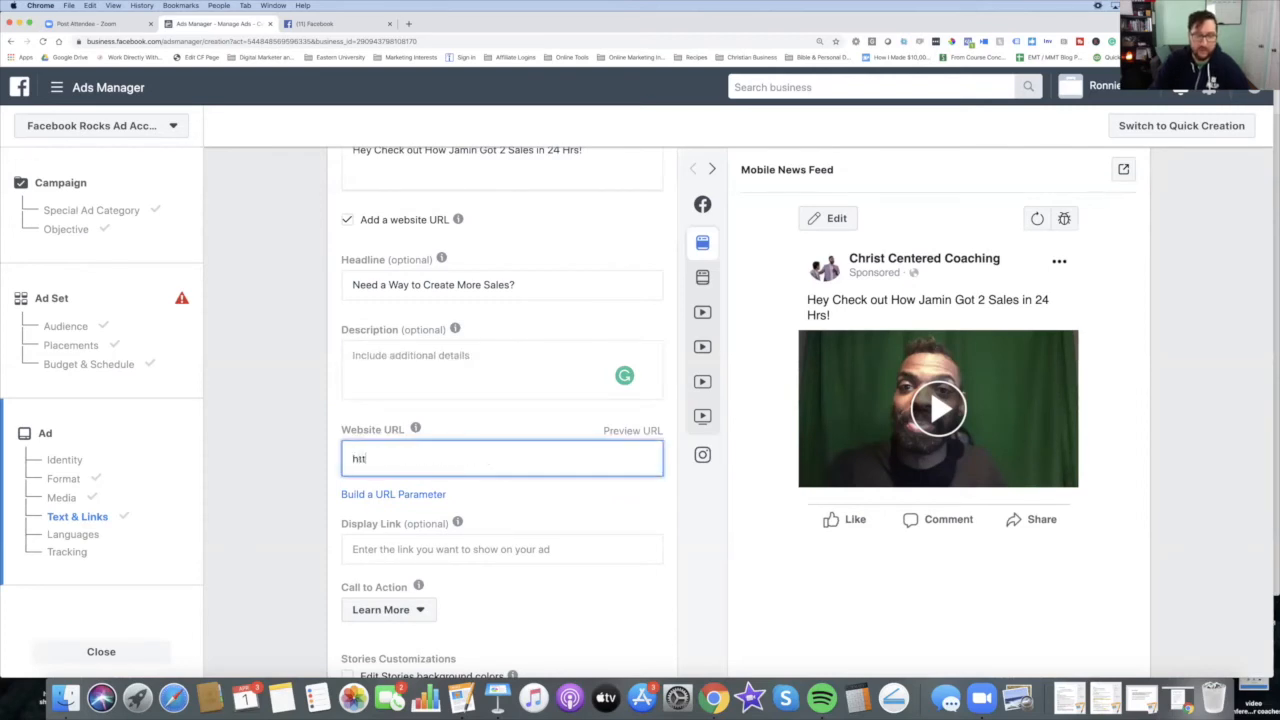
text(ps://C)
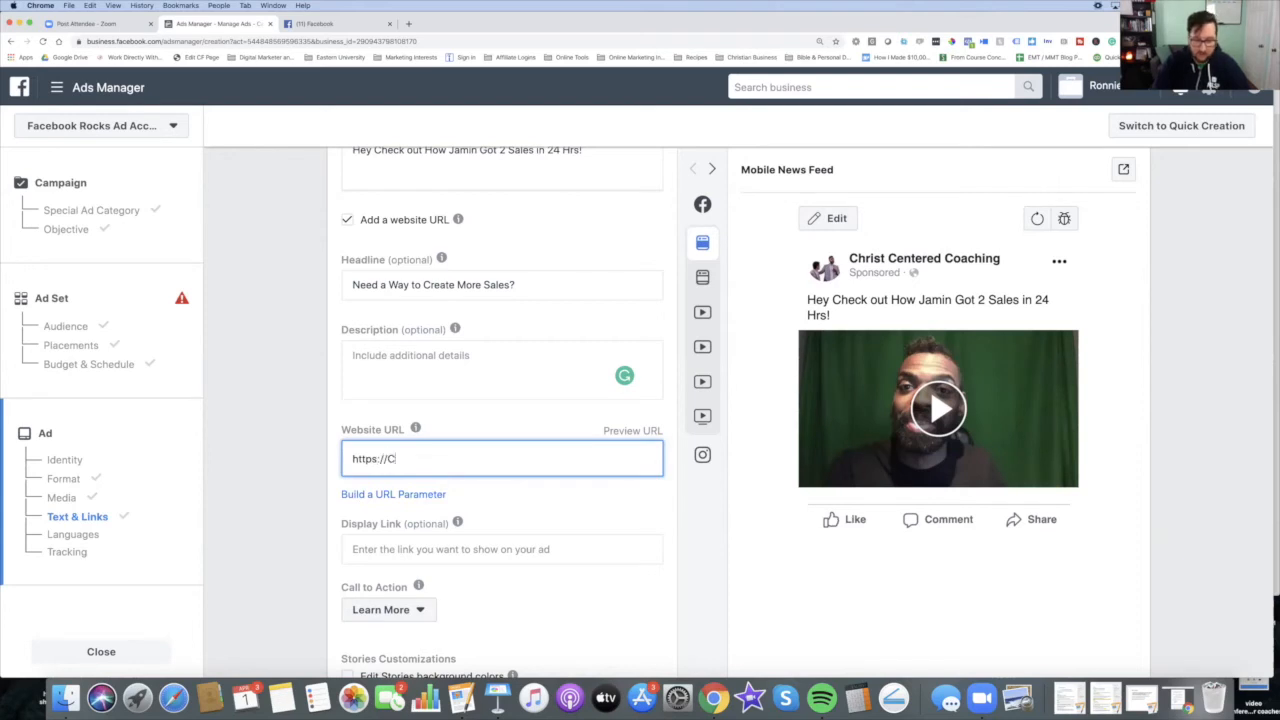
text(hristCent)
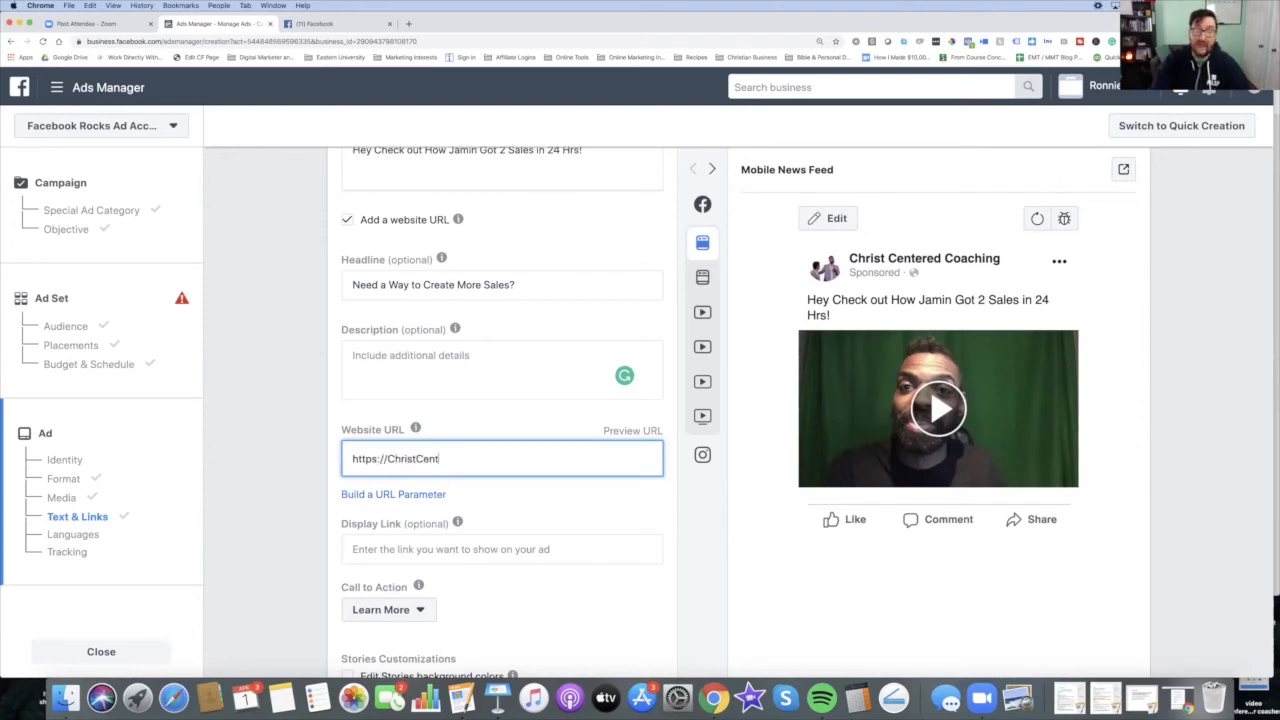
text(eredCoa)
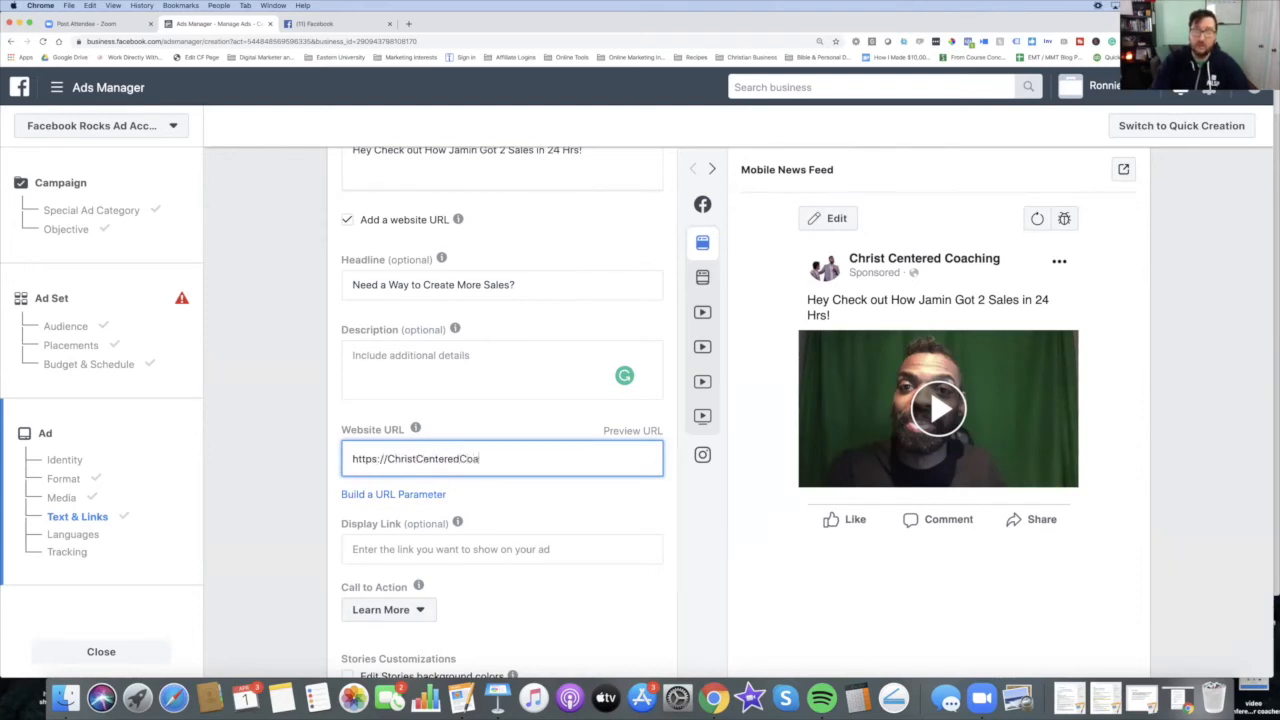
text(ching.com)
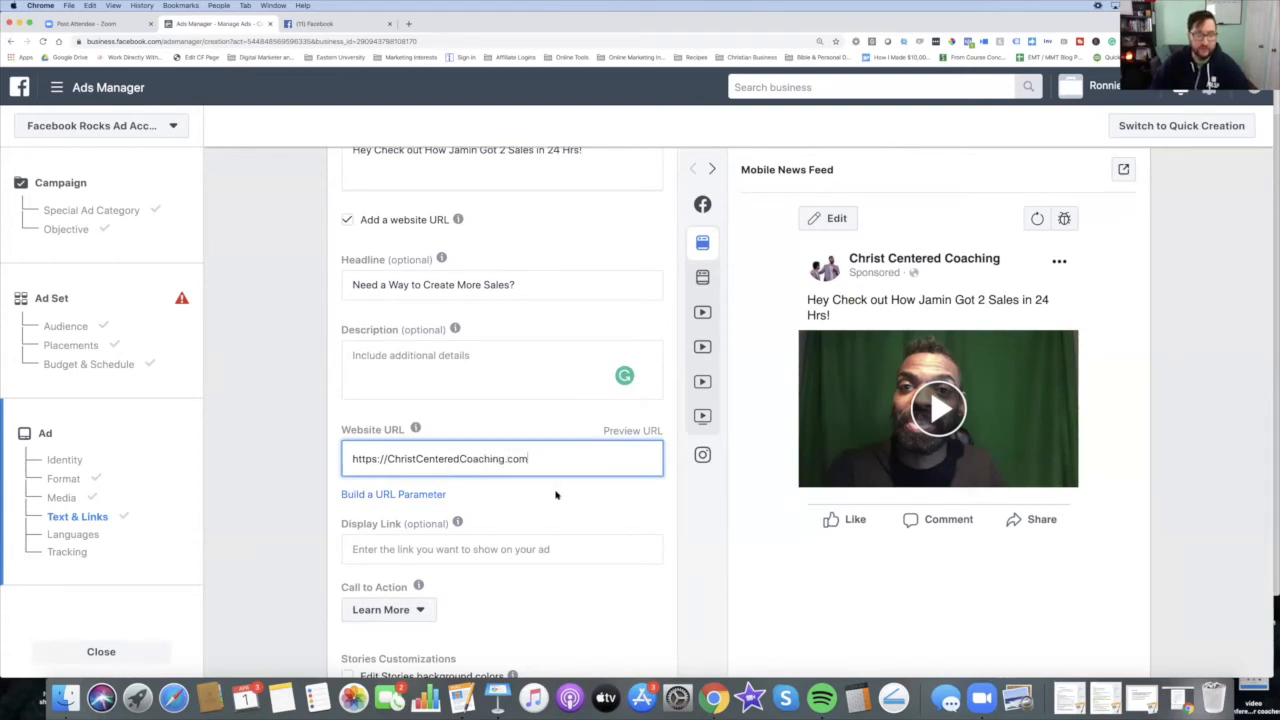
Step: Copy the website URL into the Display Link field
triple_click(563, 459)
key(super+c)
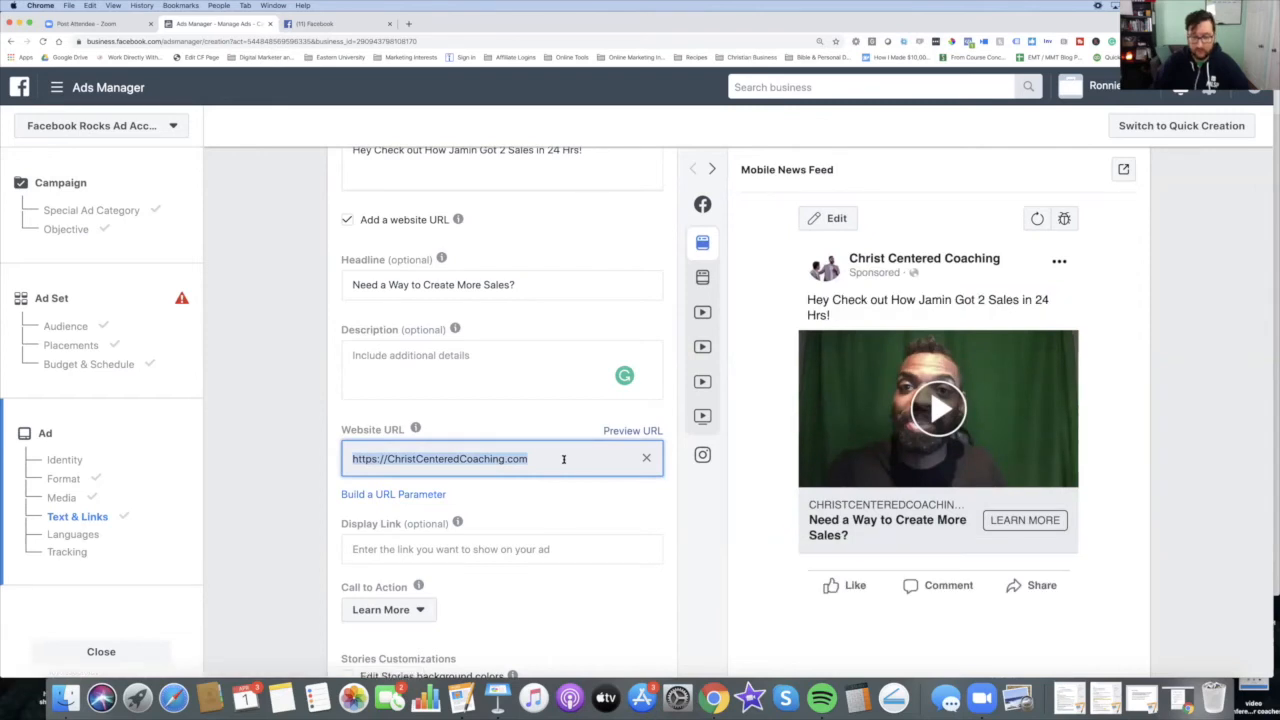
click(494, 552)
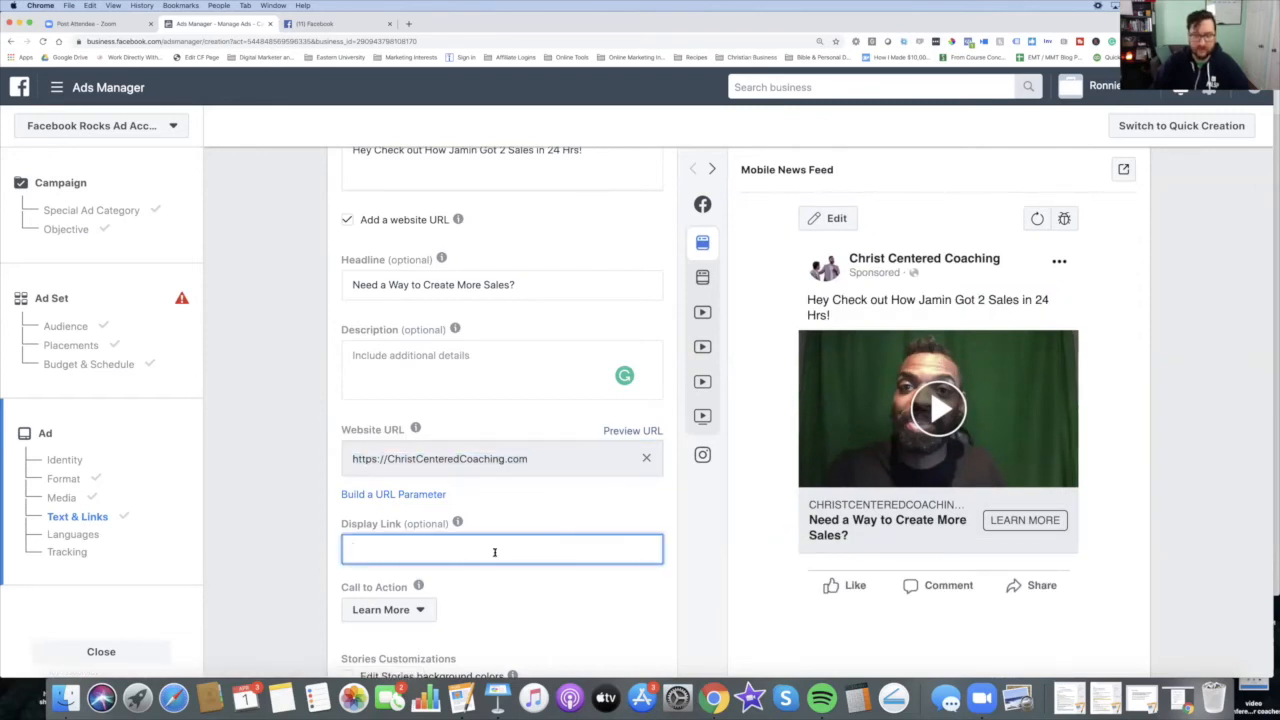
key(super+v)
click(652, 521)
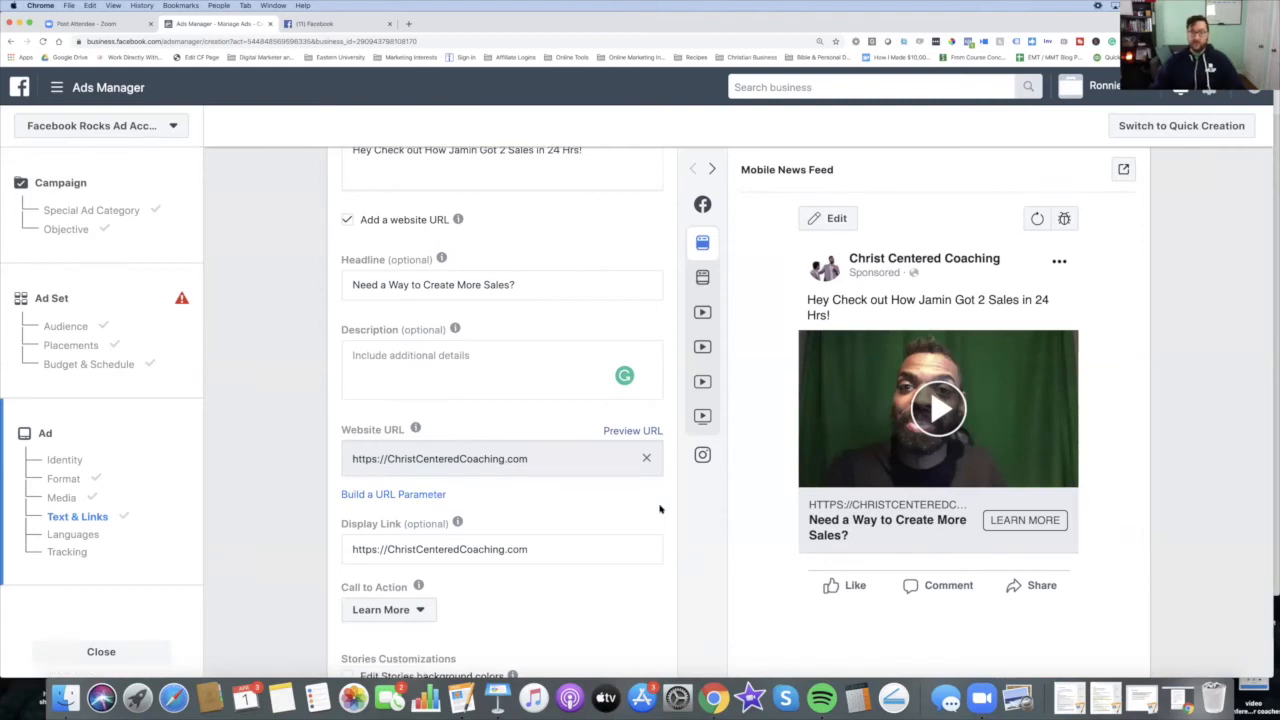
Step: Fill the description with the primary text, prefixed with 'Hey Networker!'
triple_click(428, 286)
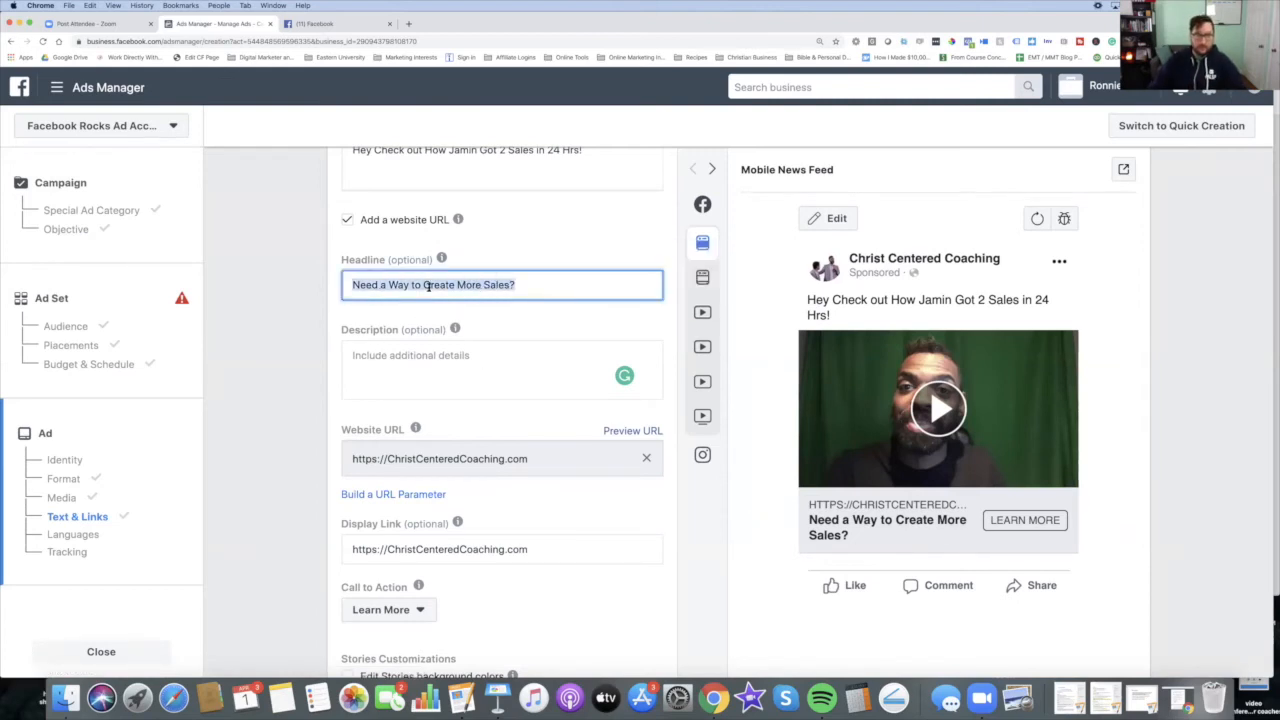
click(429, 182)
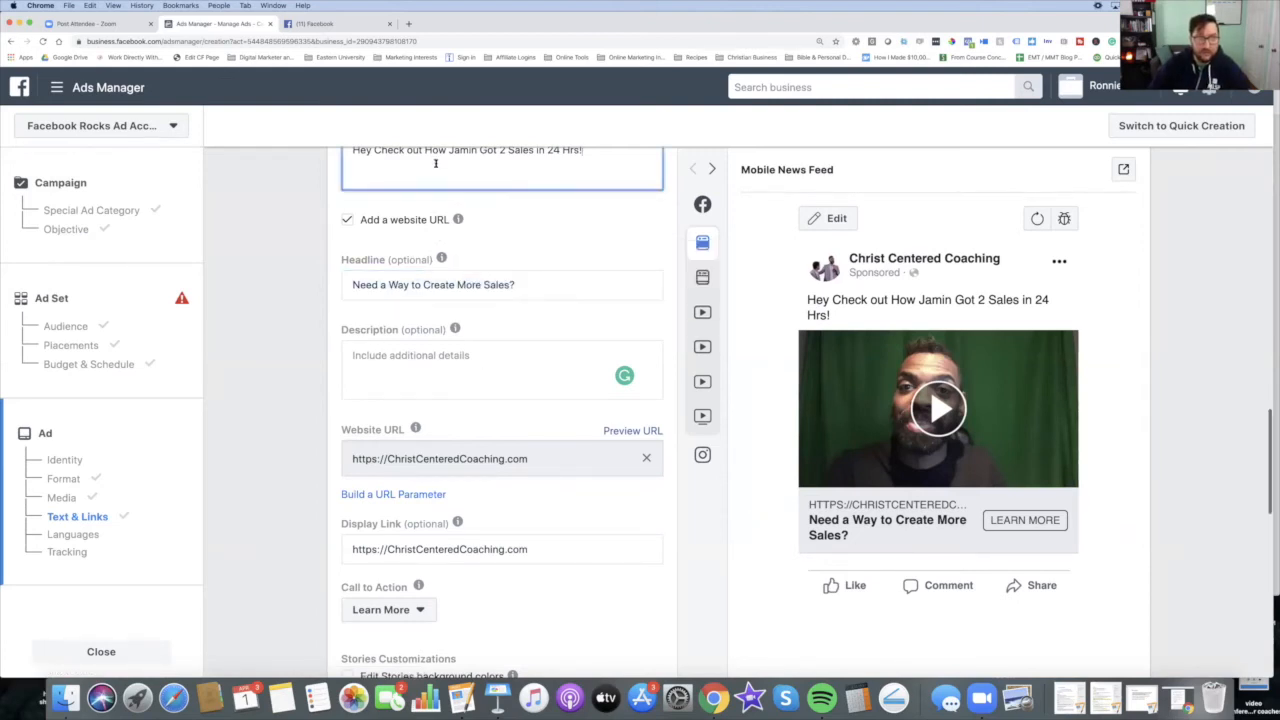
triple_click(437, 151)
key(super+c)
click(412, 358)
key(super+v)
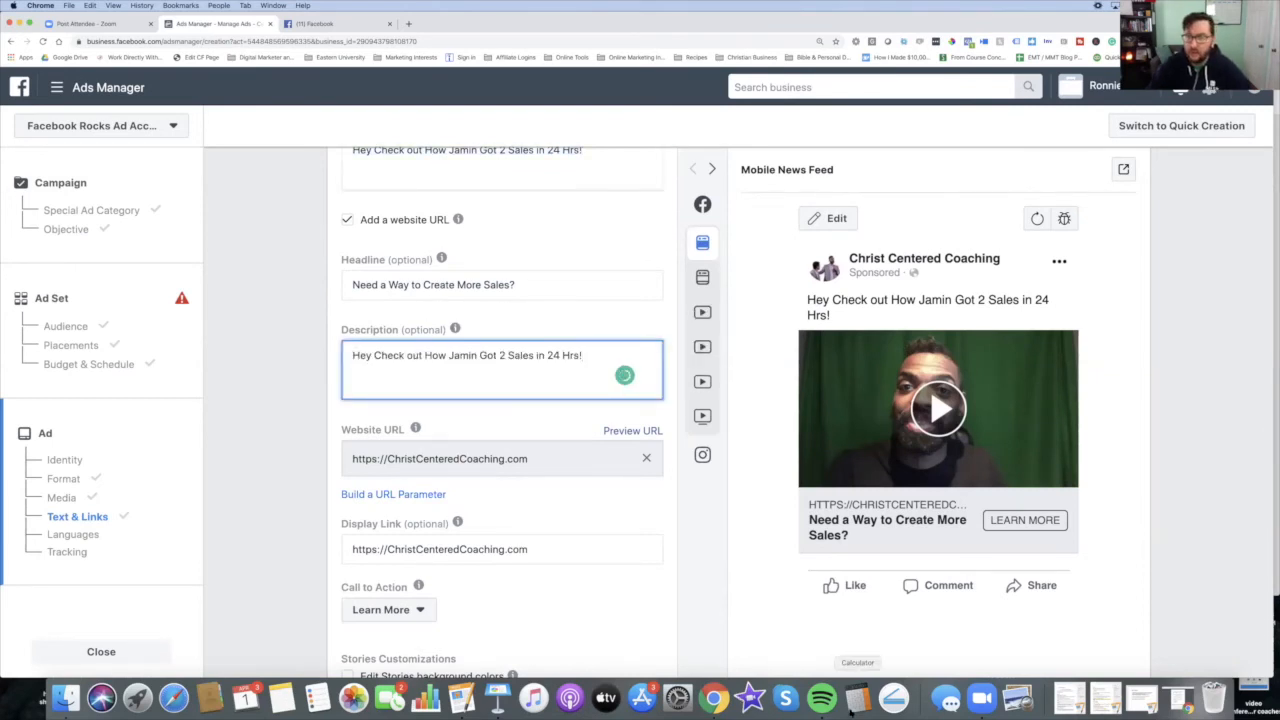
click(353, 357)
text(Hey Networ)
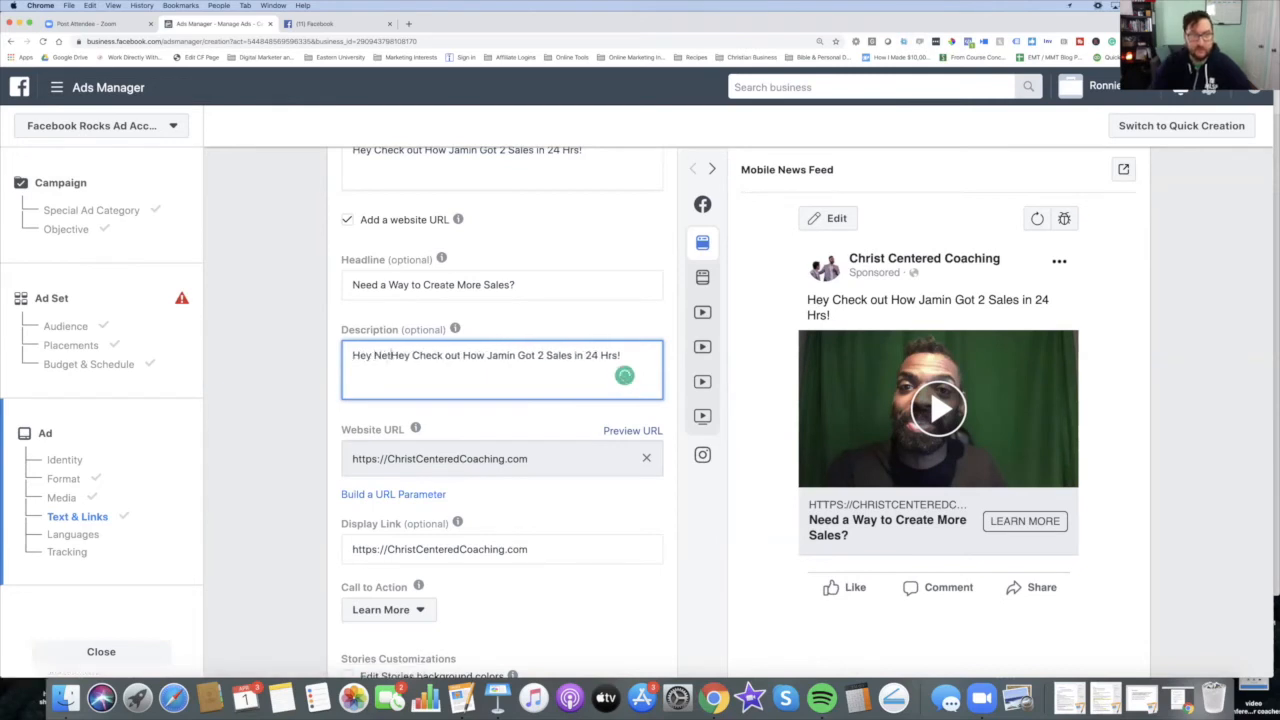
text(ker)
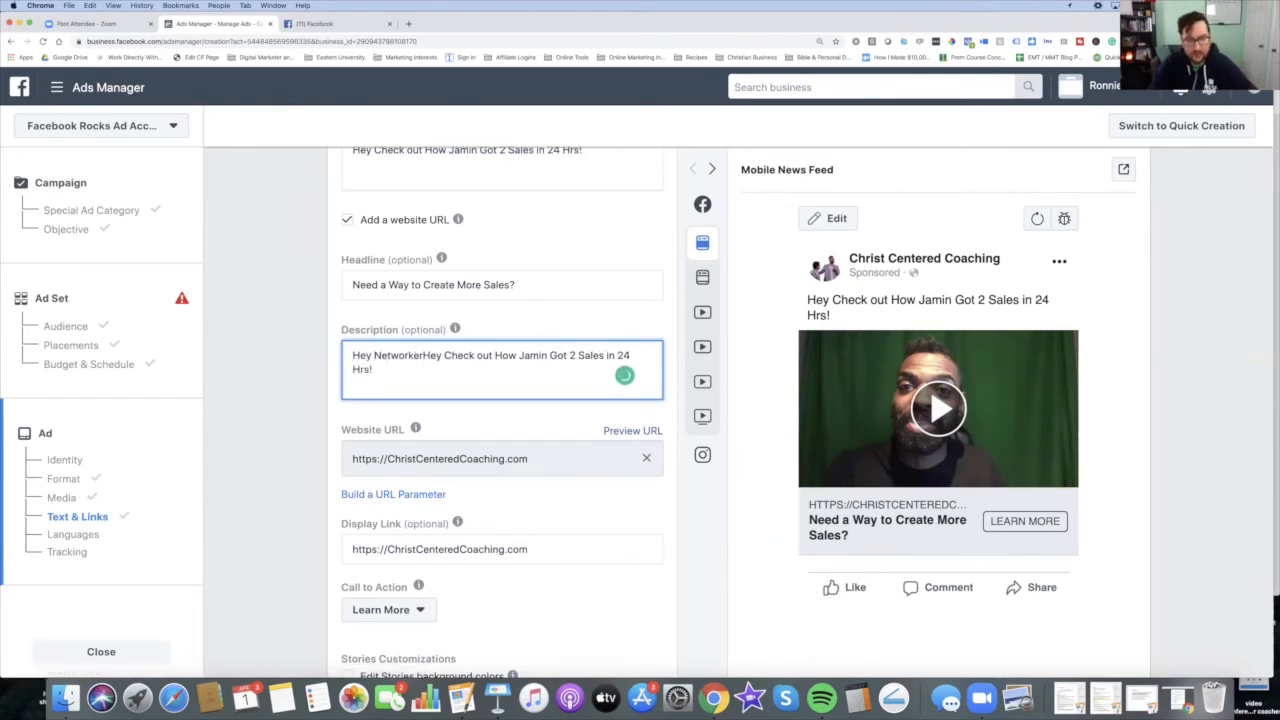
text(!)
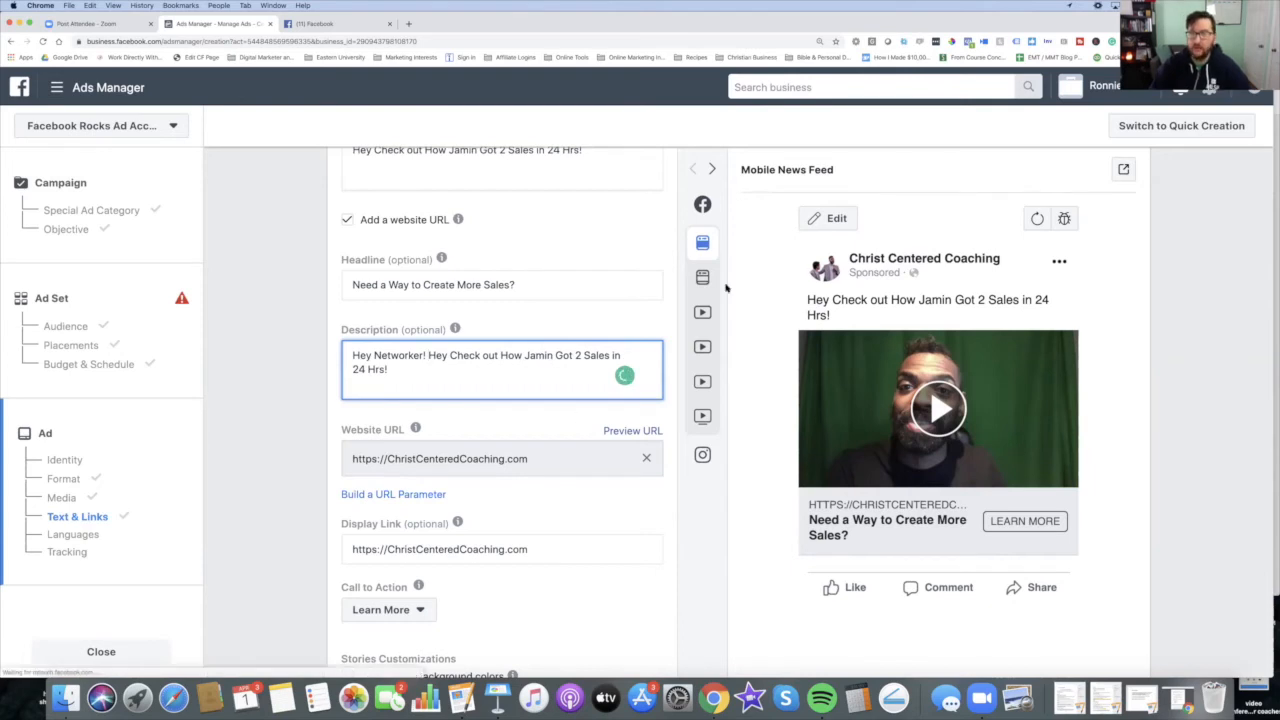
Step: Preview the ad in the Facebook Video Feeds (Mobile) and Desktop News Feed placements
mouse_move(710, 207)
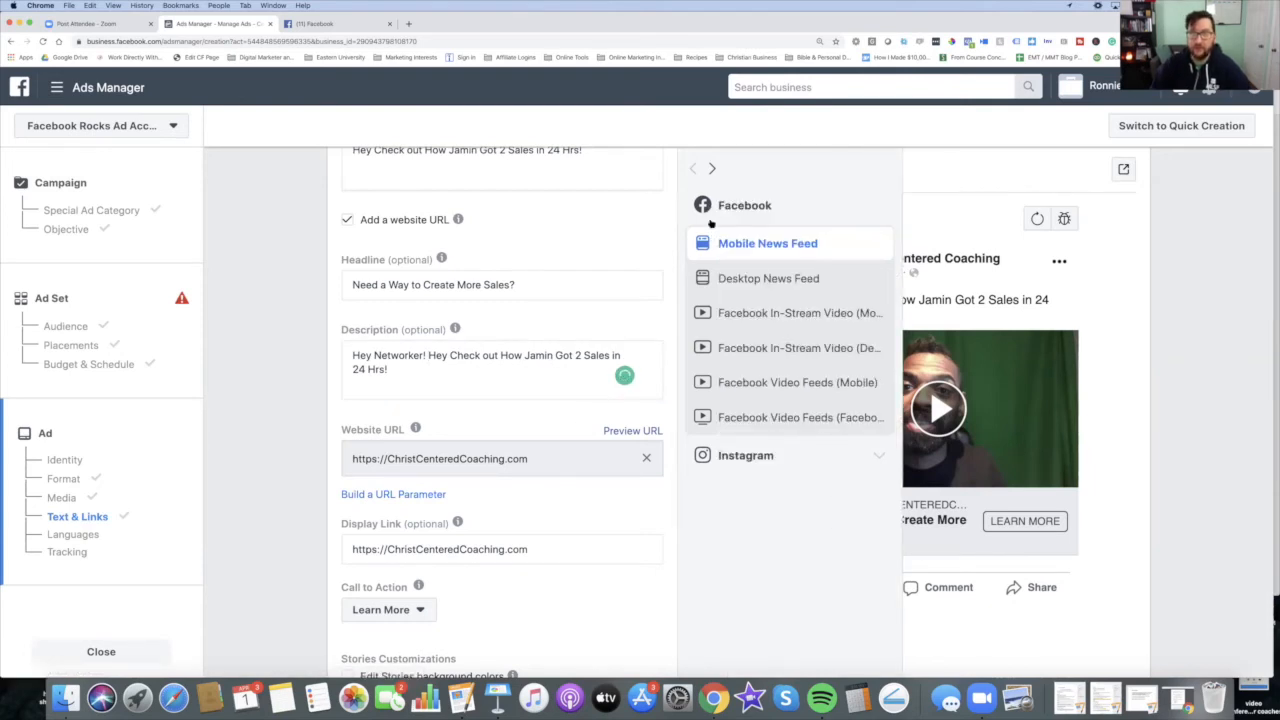
mouse_move(708, 414)
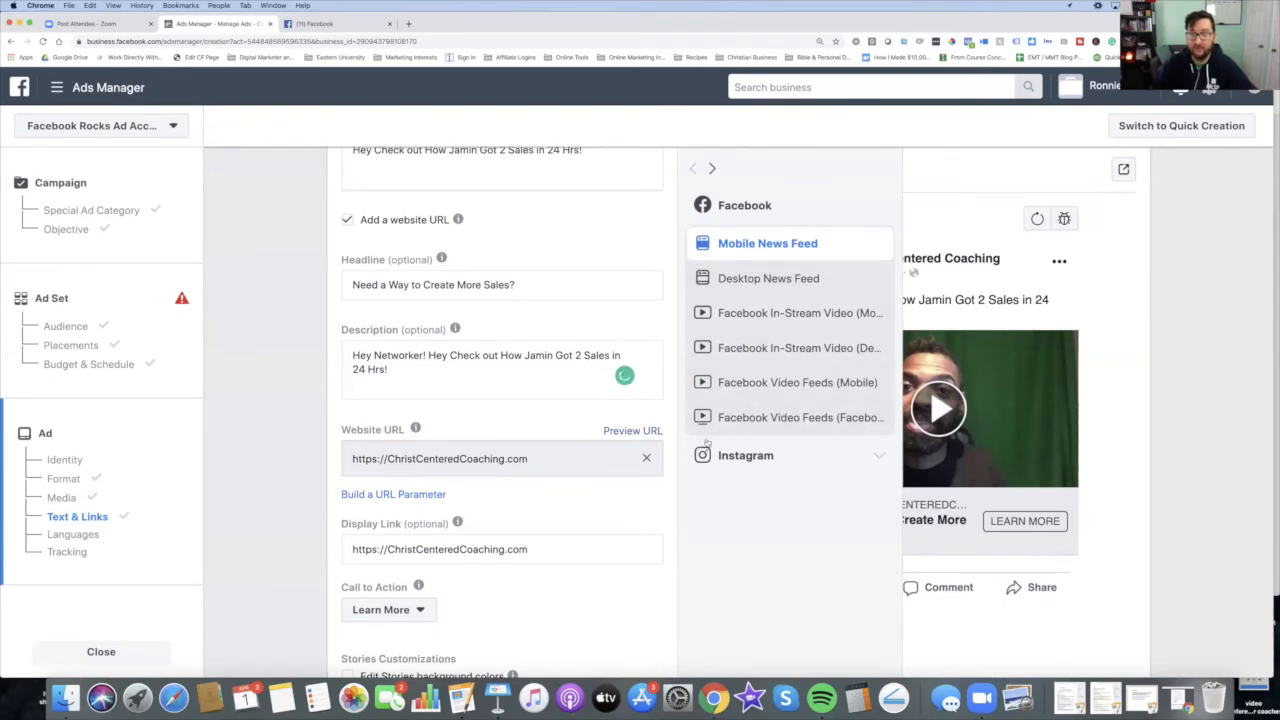
click(703, 390)
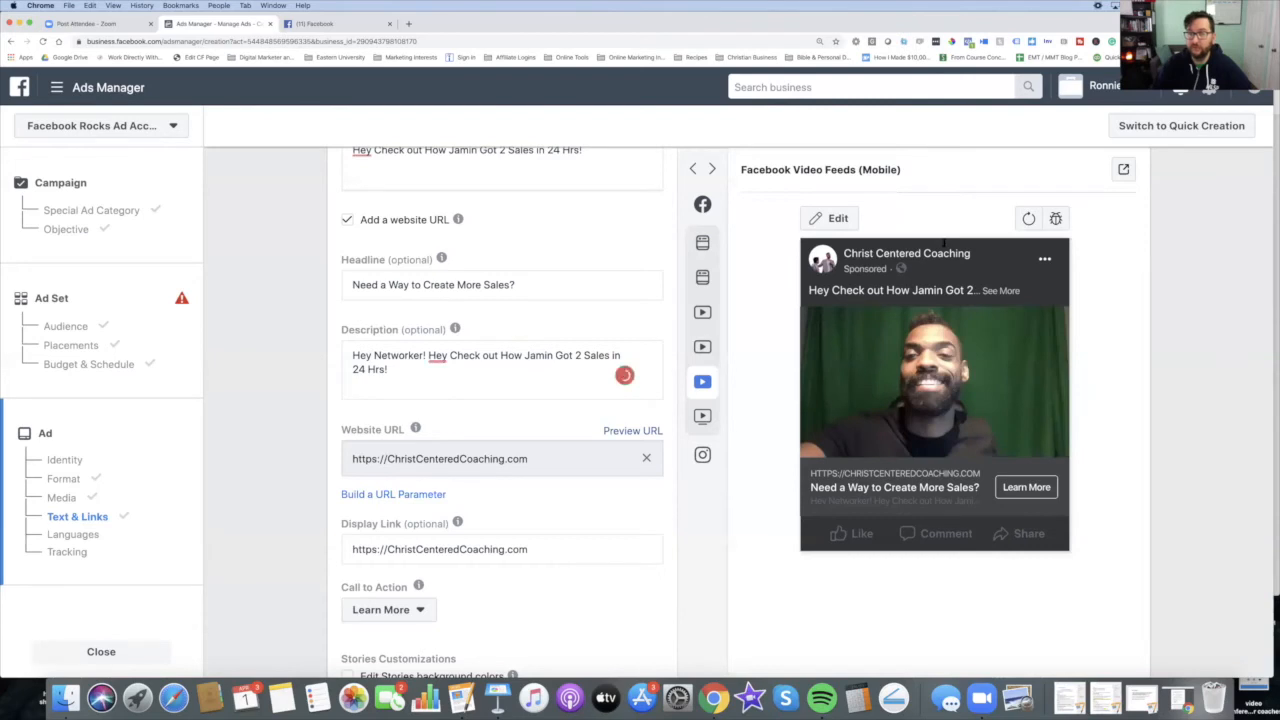
mouse_move(702, 320)
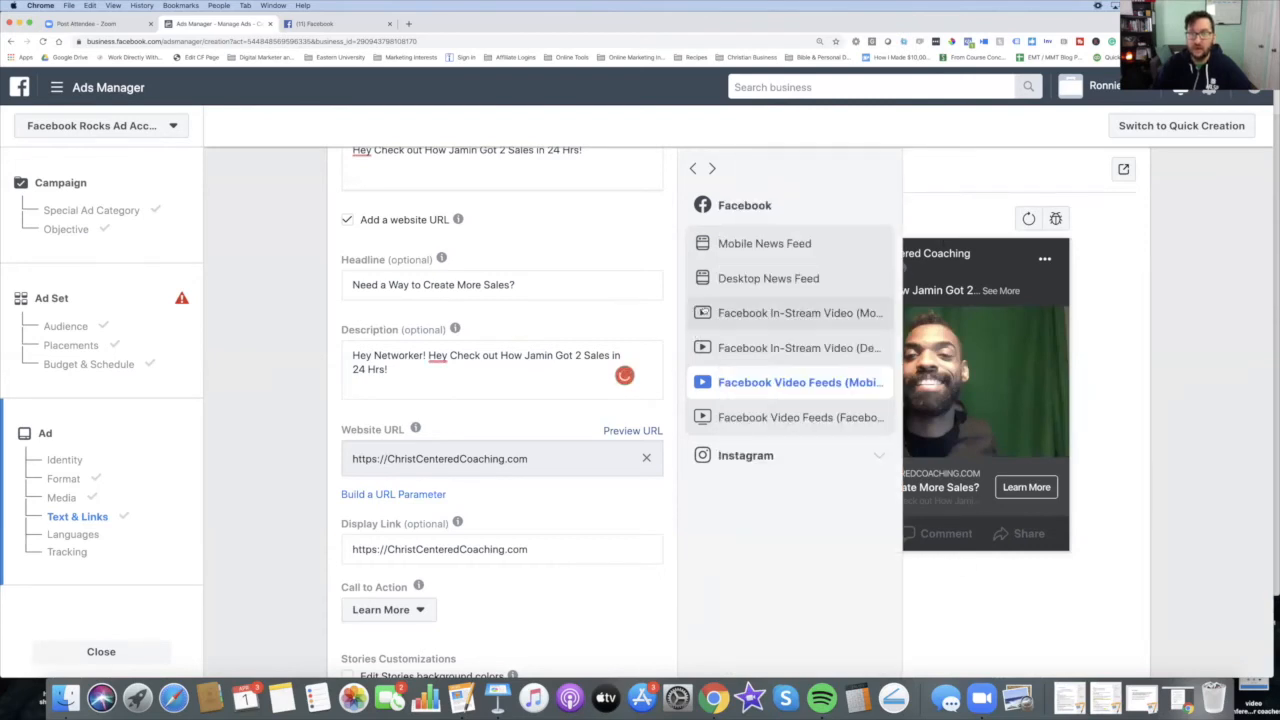
click(708, 280)
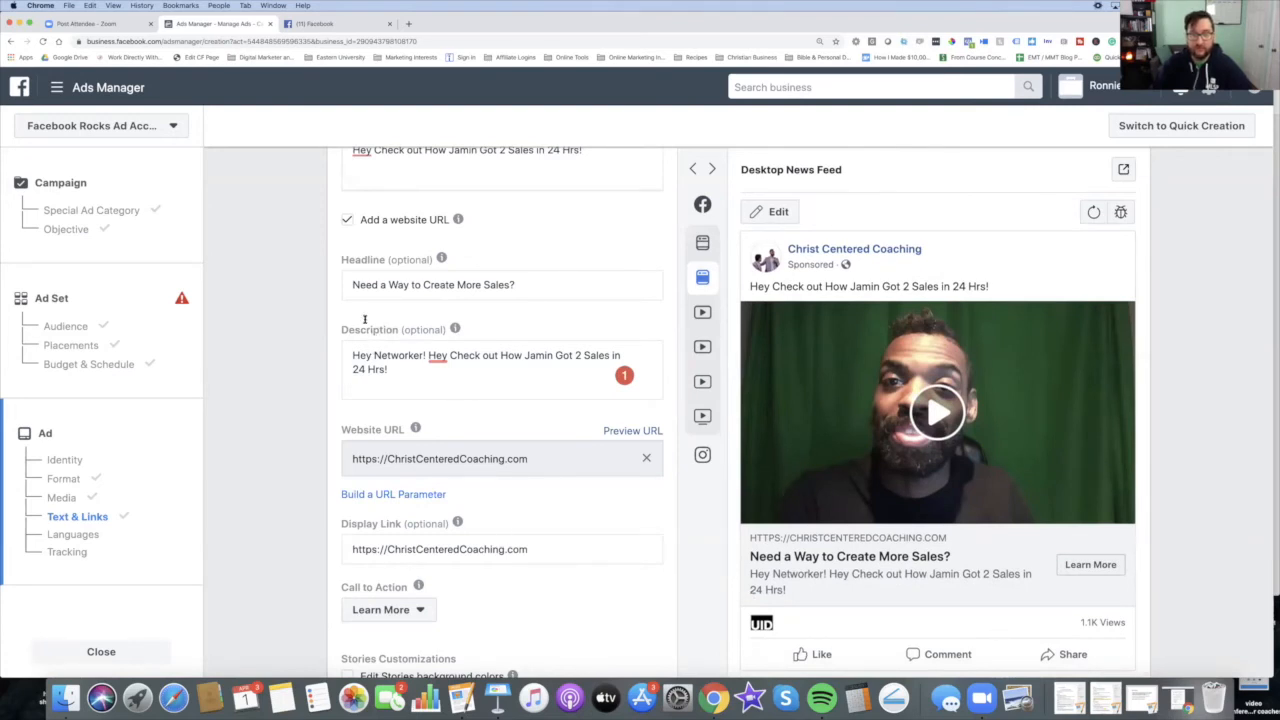
mouse_move(386, 331)
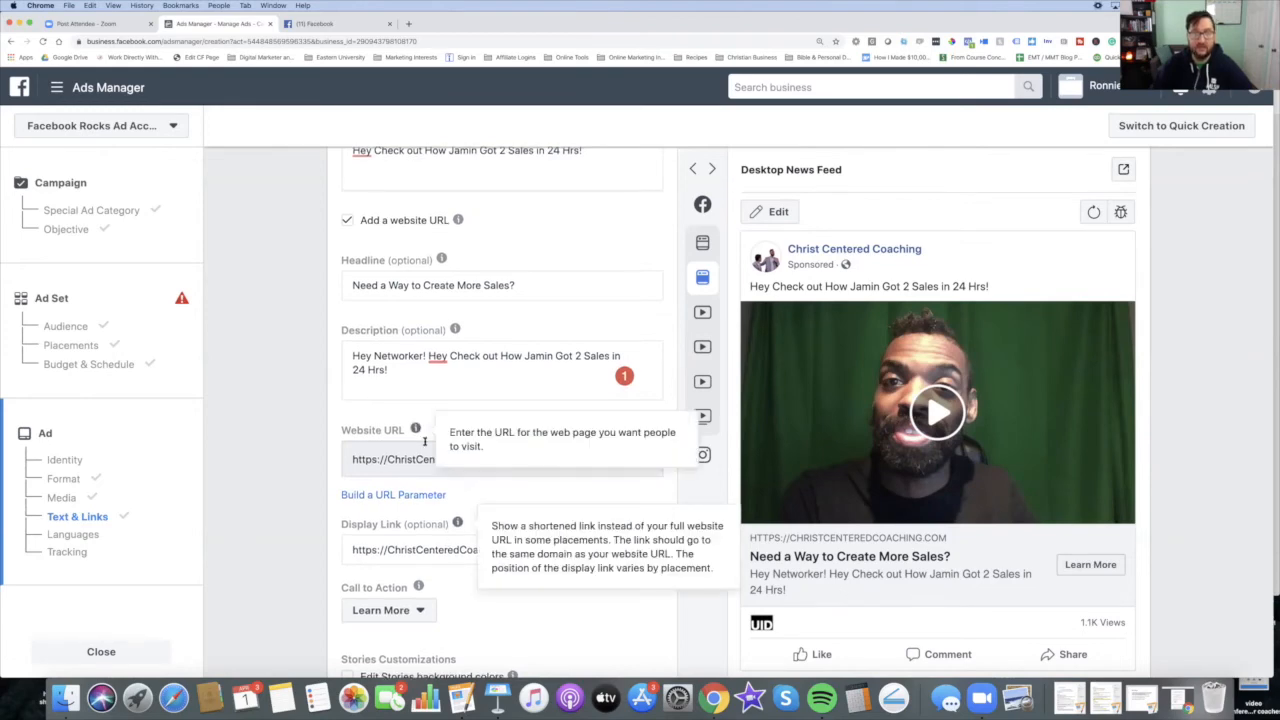
Step: Open the call-to-action options and keep Learn More selected
scroll(420, 460, up, 5)
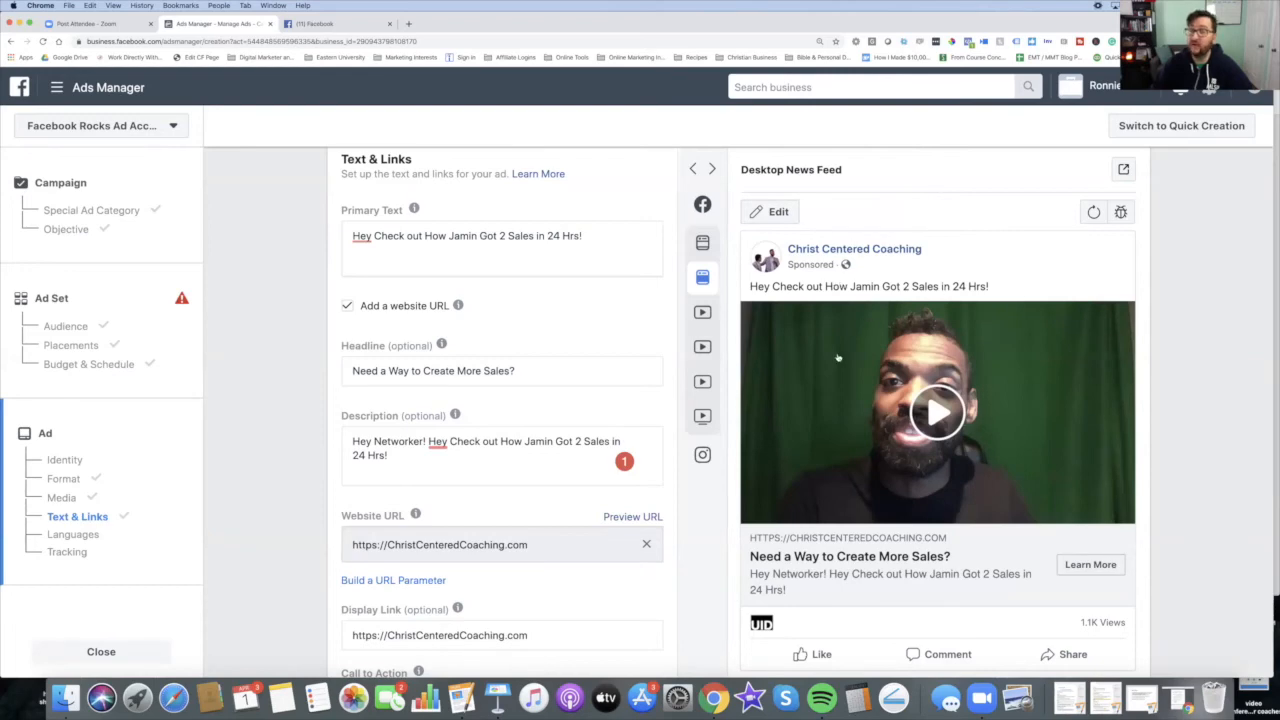
scroll(495, 520, down, 5)
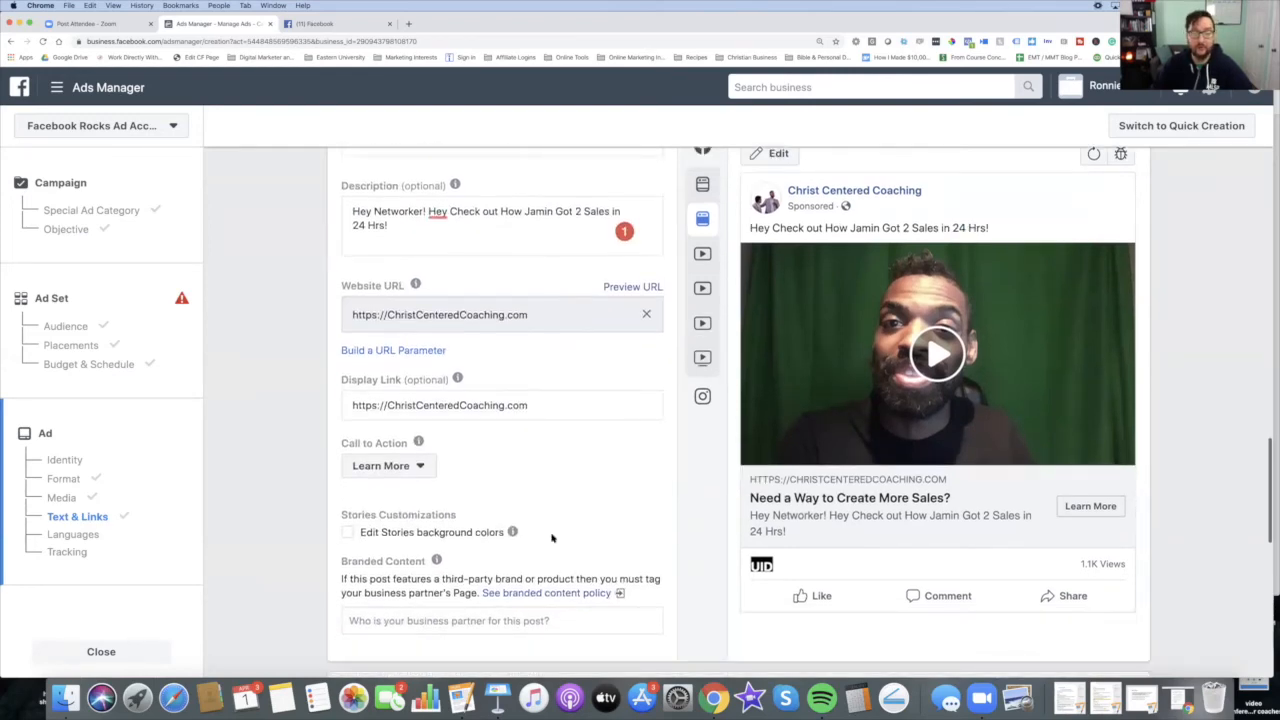
scroll(551, 538, down, 3)
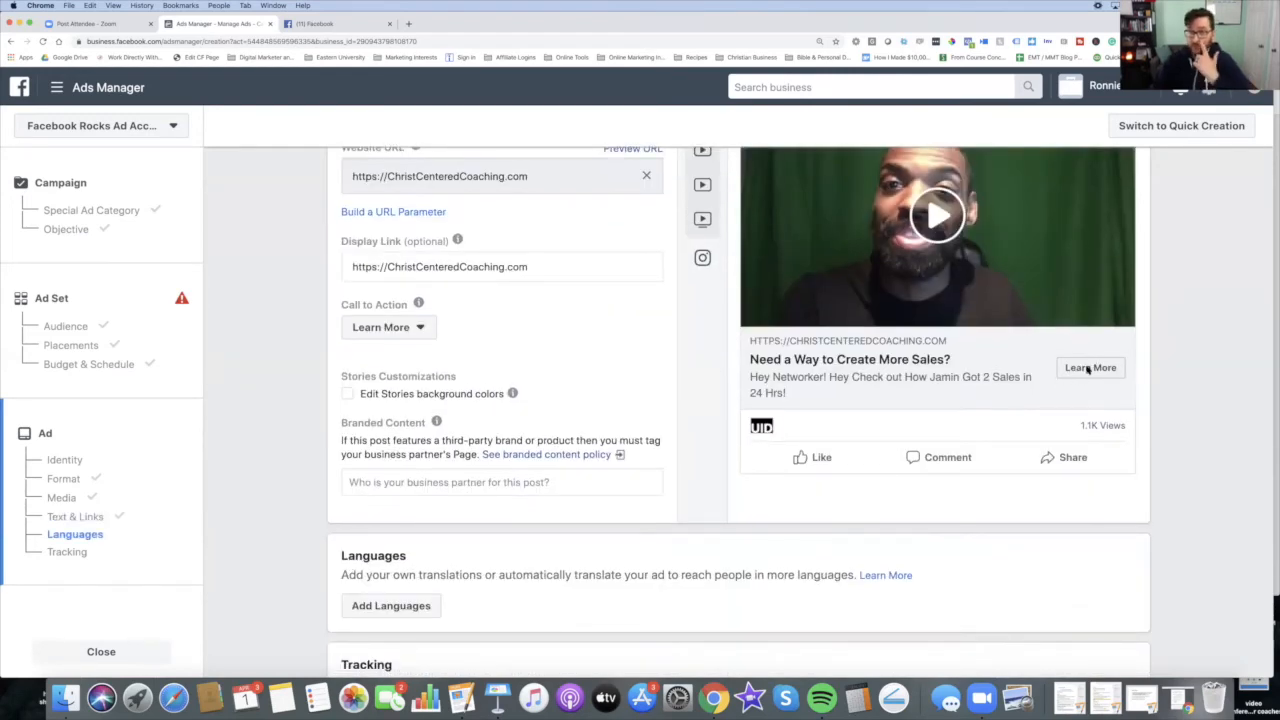
click(427, 330)
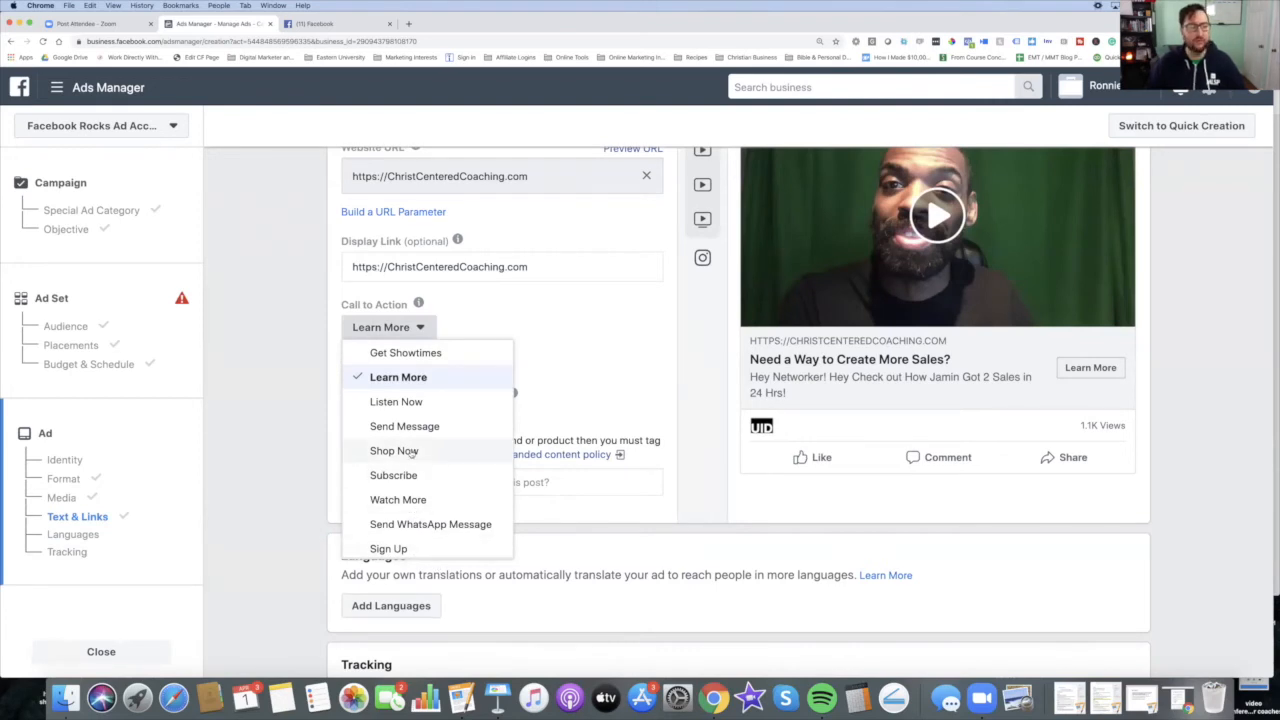
click(423, 381)
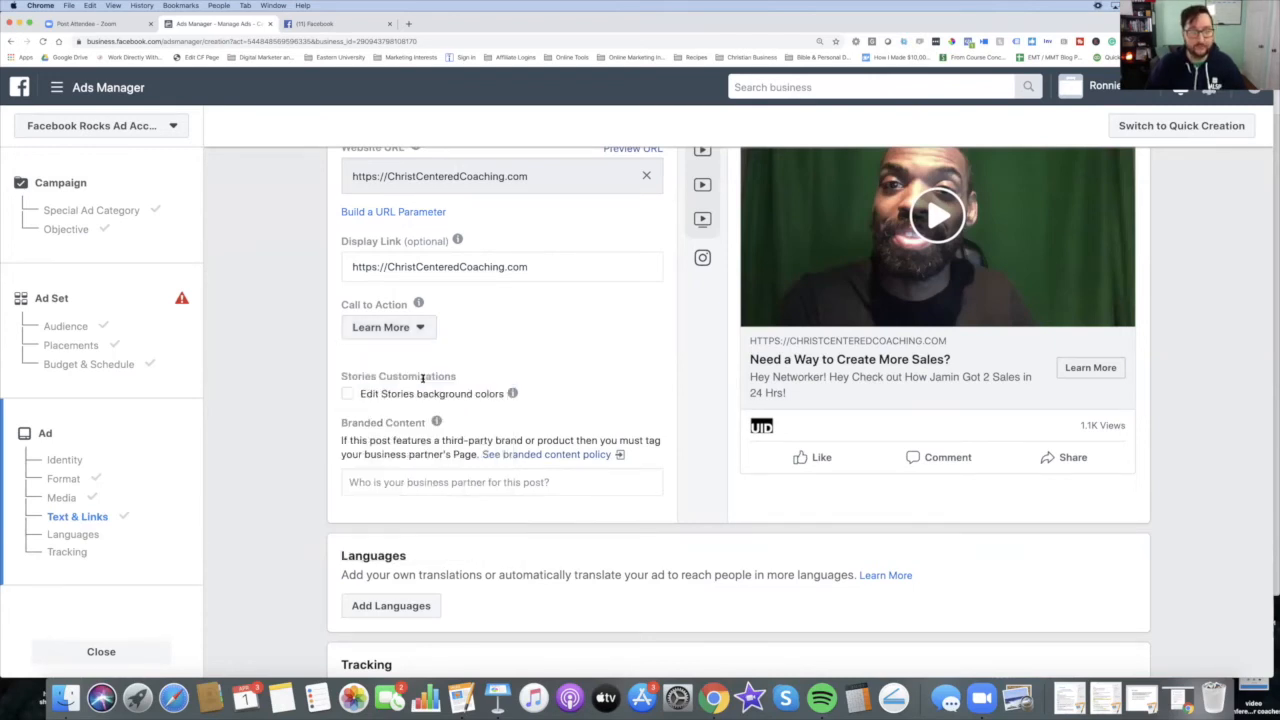
Step: Examine the Tracking section's pixel and offline event settings and the main Ads Manager menu
scroll(545, 461, down, 5)
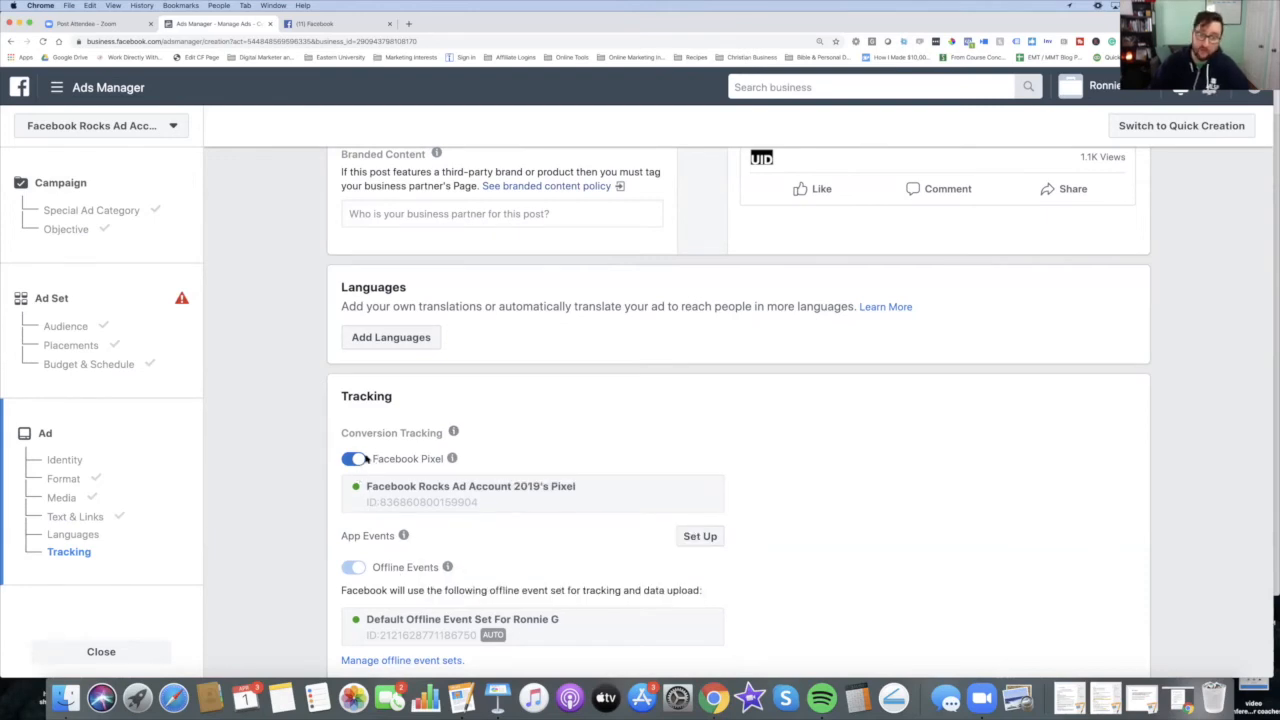
mouse_move(440, 568)
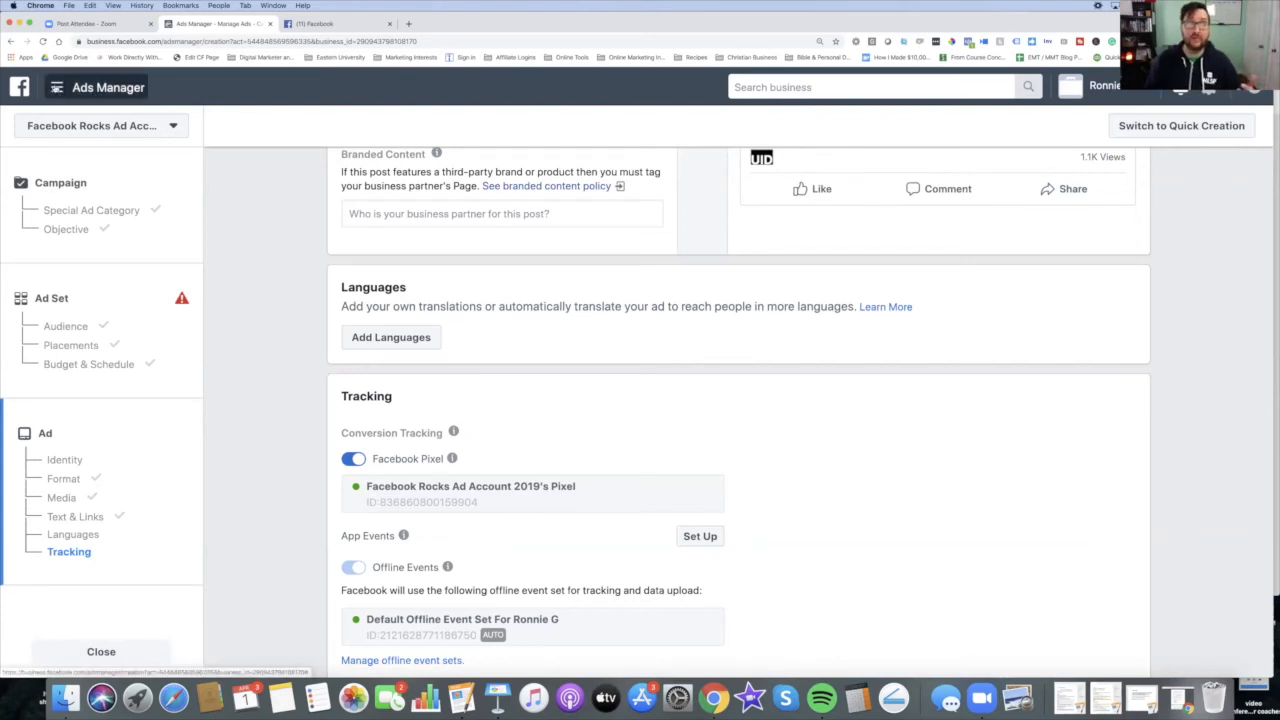
click(57, 88)
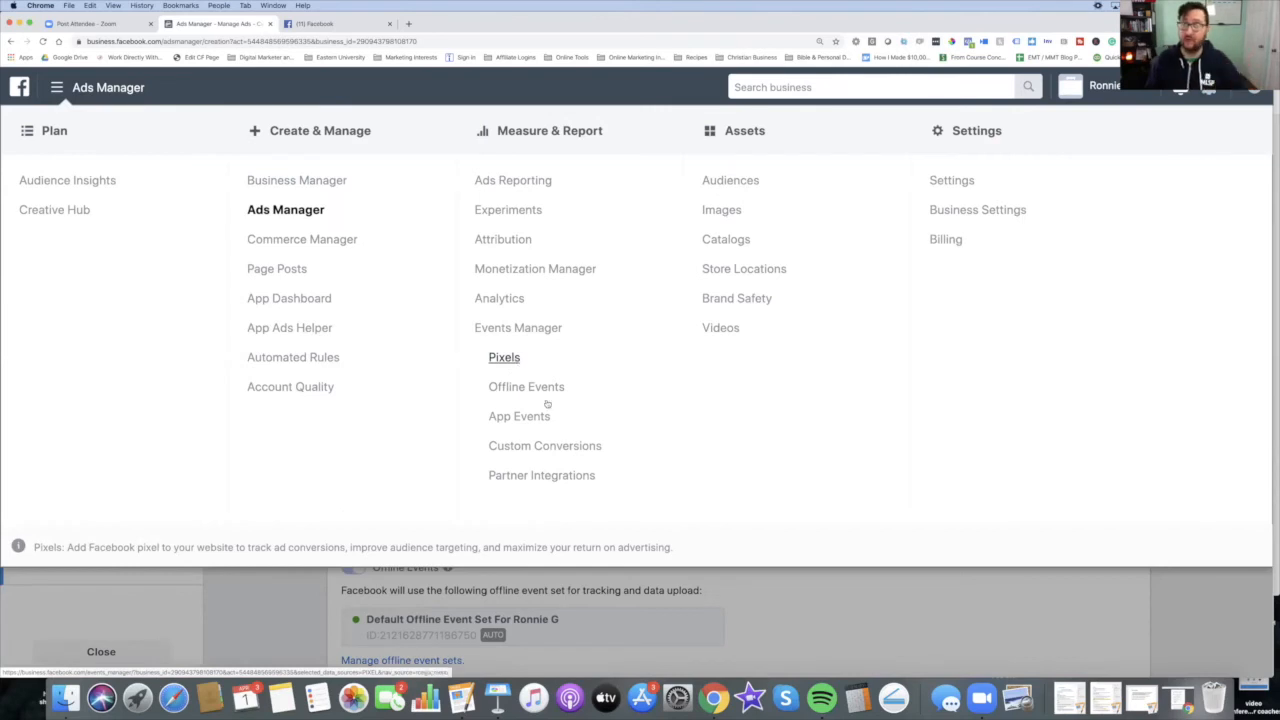
click(870, 603)
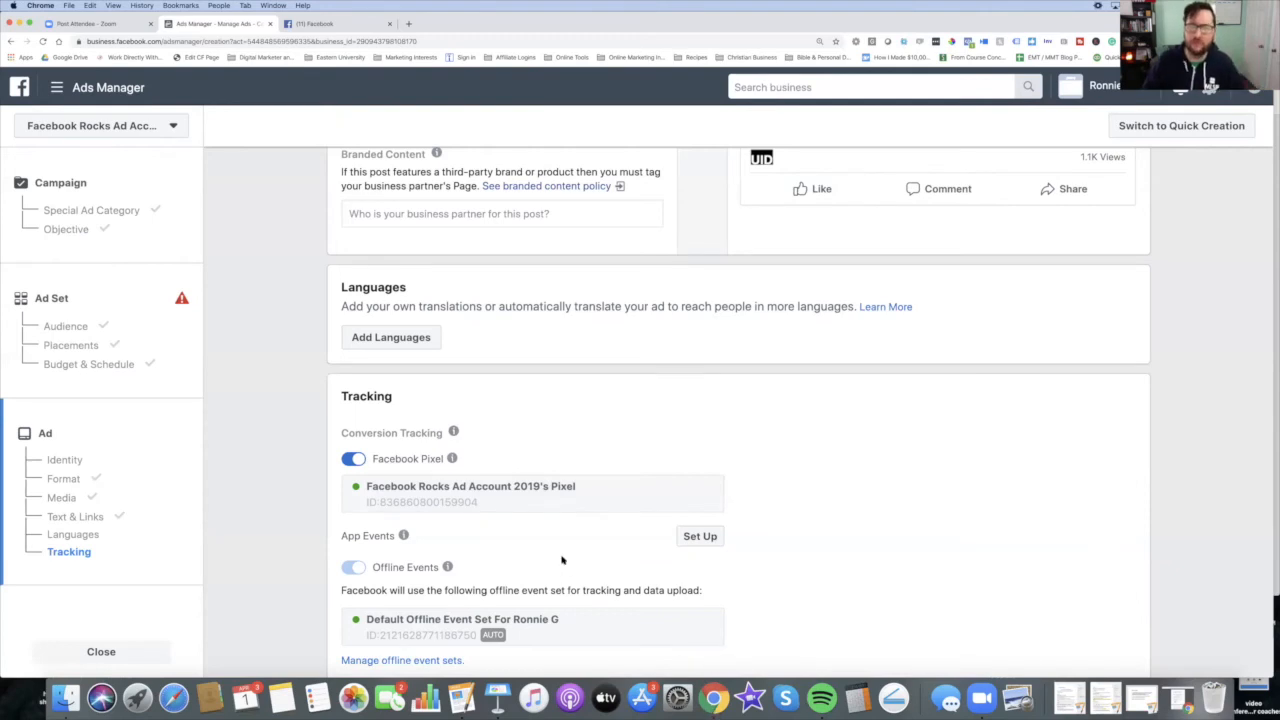
Step: Try to confirm and publish the ad, then return to the top of the ad form
scroll(560, 557, down, 5)
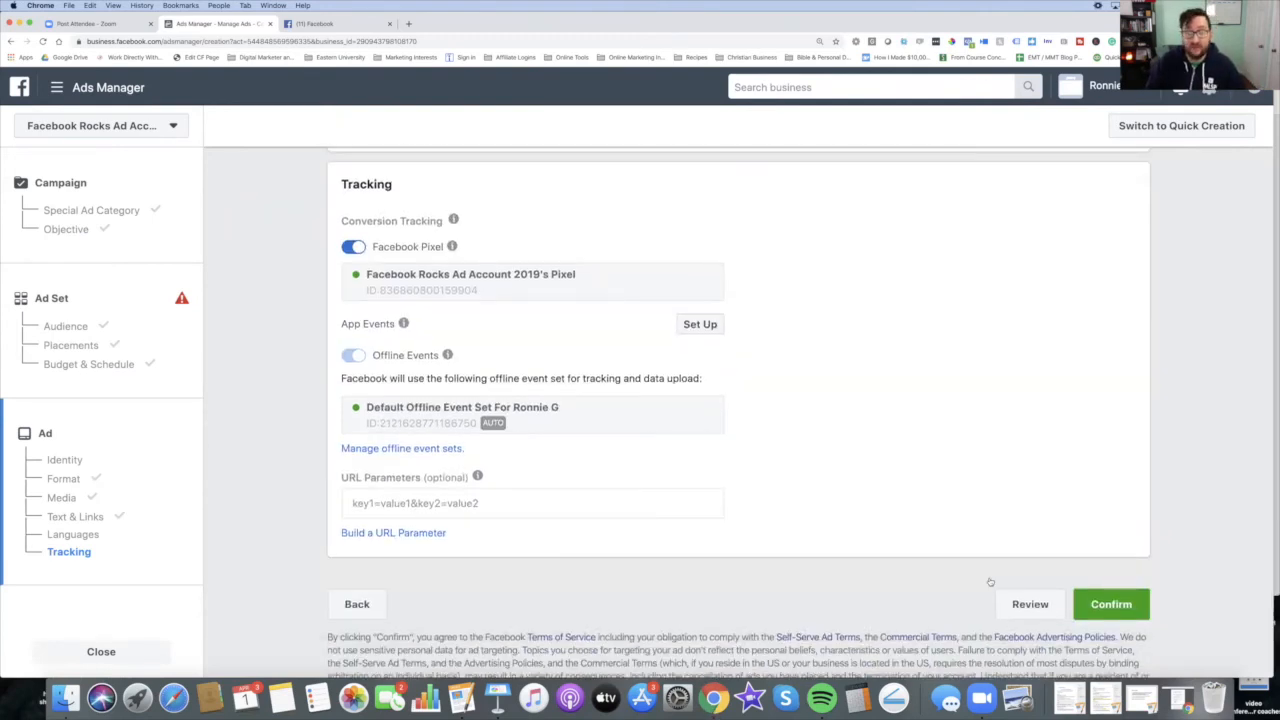
click(1112, 605)
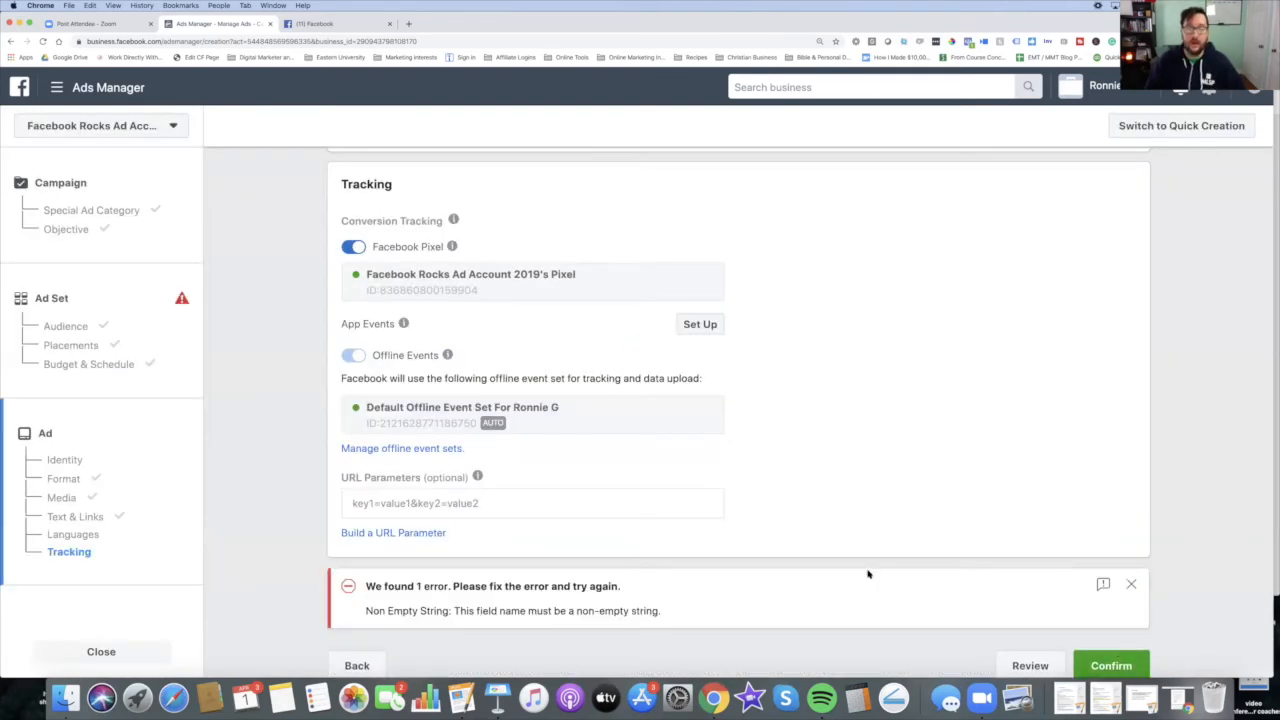
scroll(906, 535, up, 15)
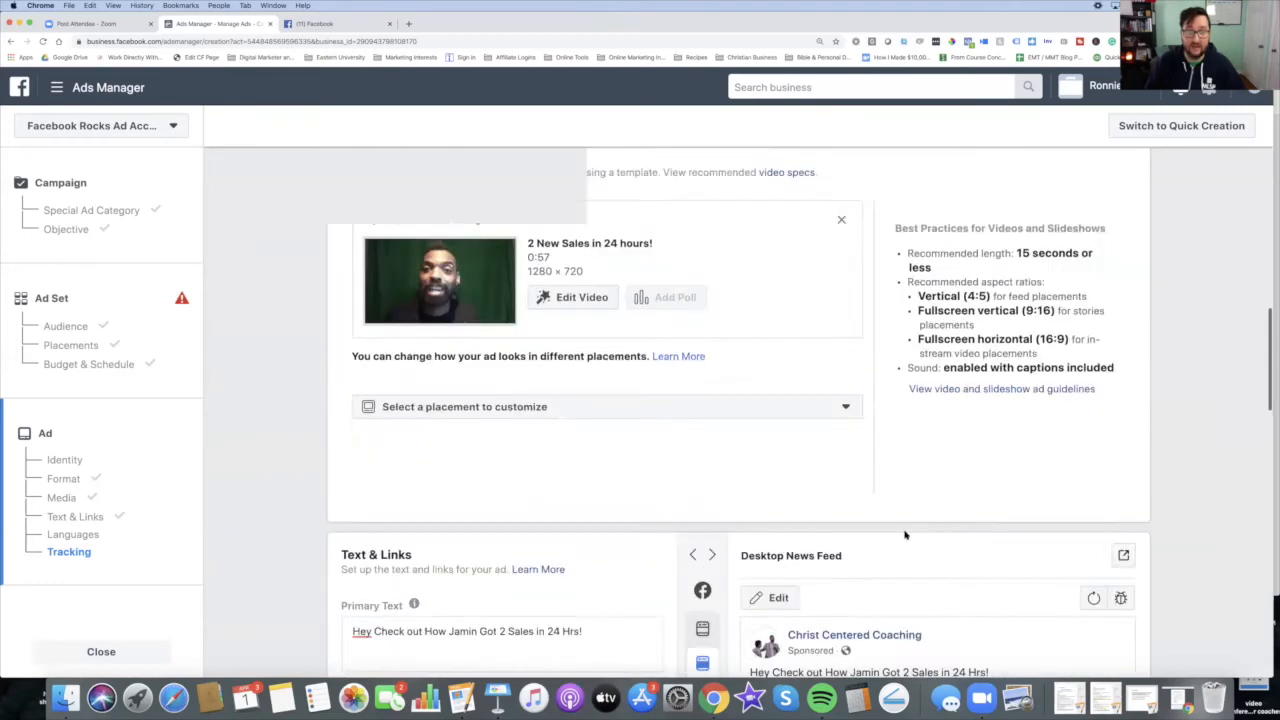
scroll(906, 535, up, 3)
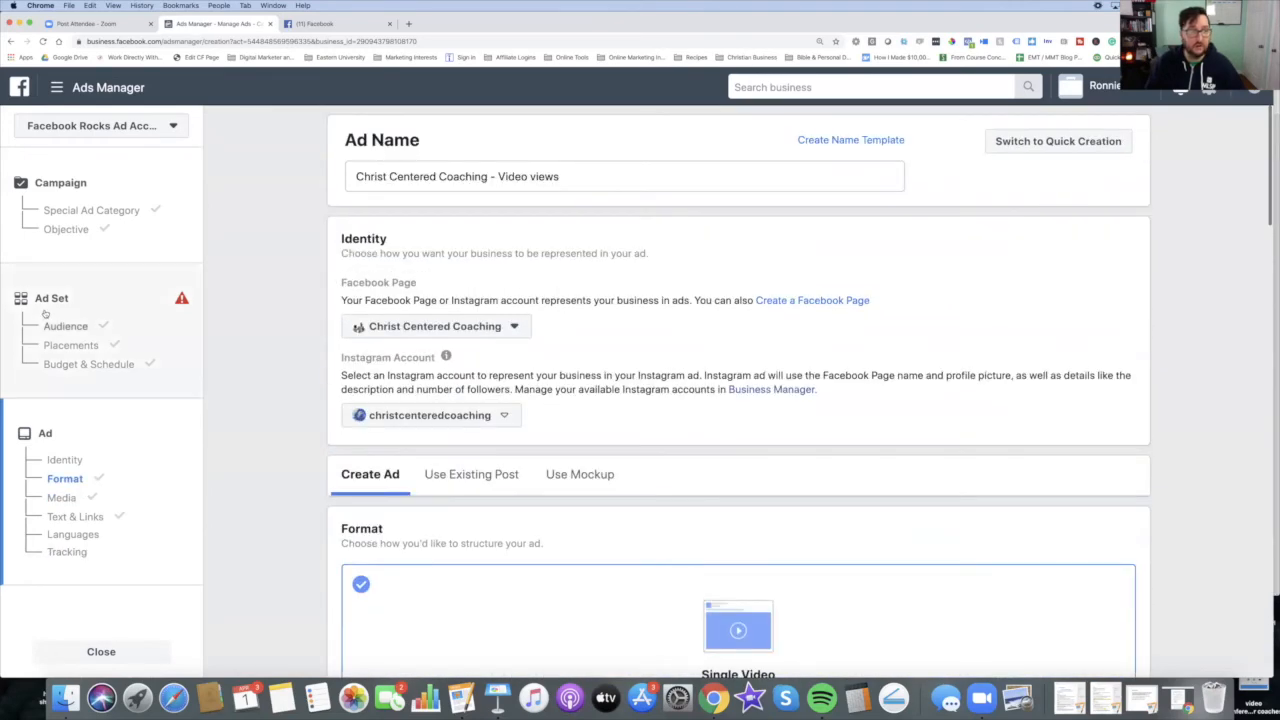
Step: Return to the ad set's schedule and set the start time to 1:27 PM
click(181, 299)
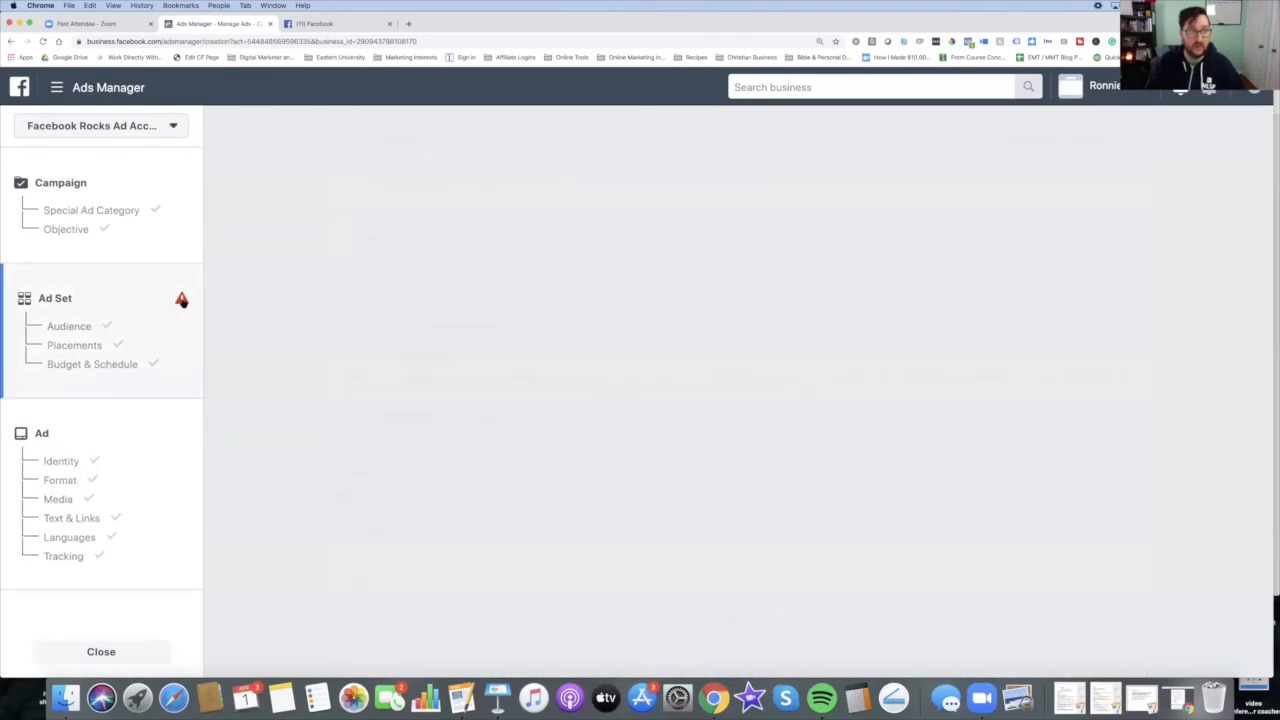
scroll(438, 349, down, 15)
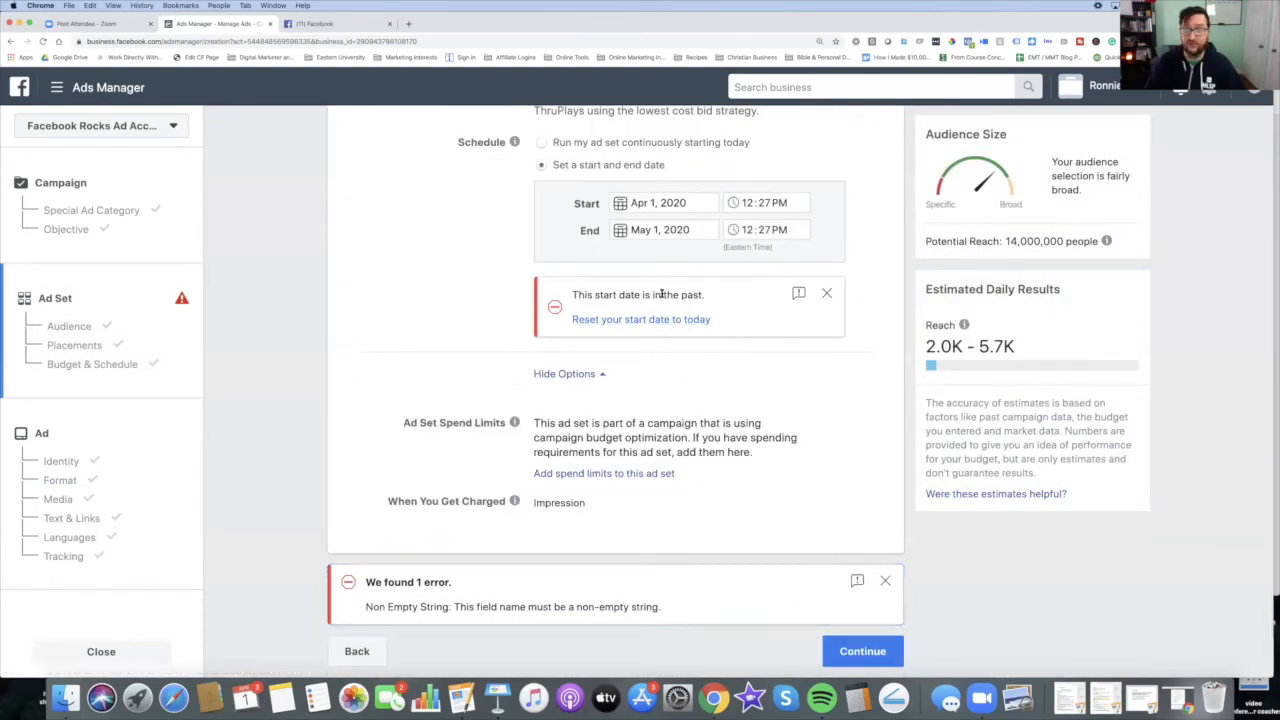
click(754, 203)
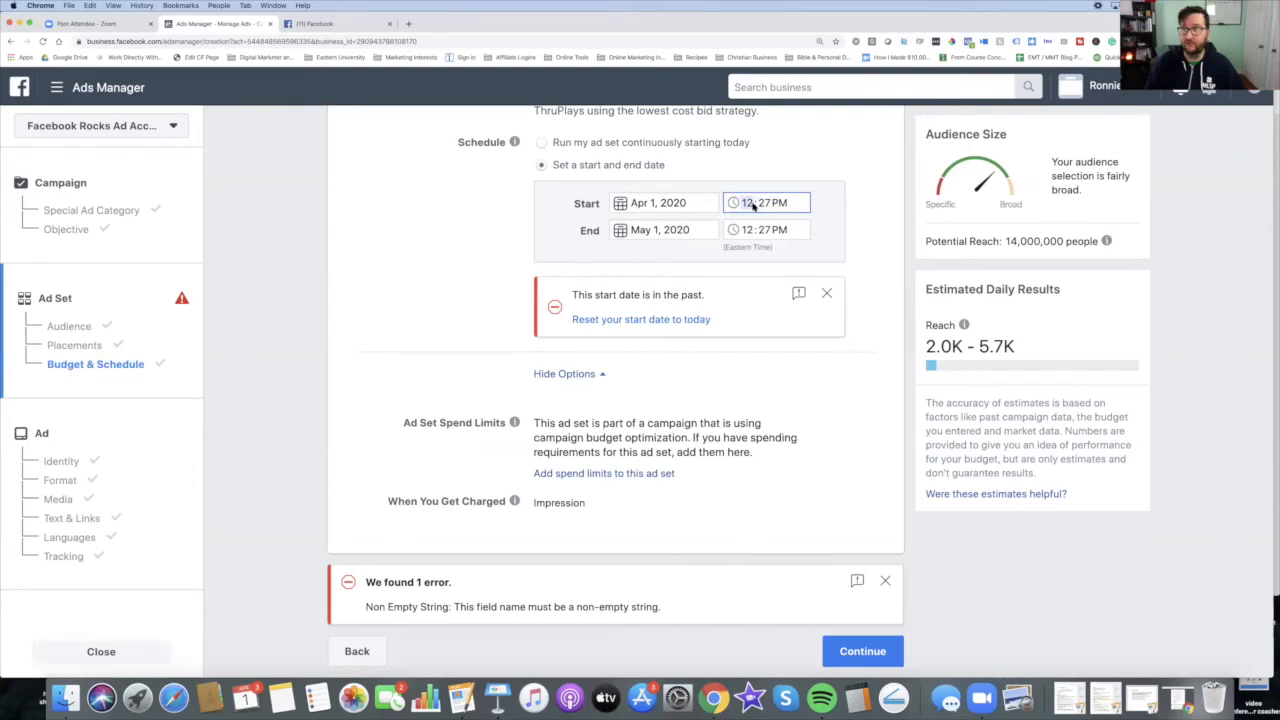
text(1)
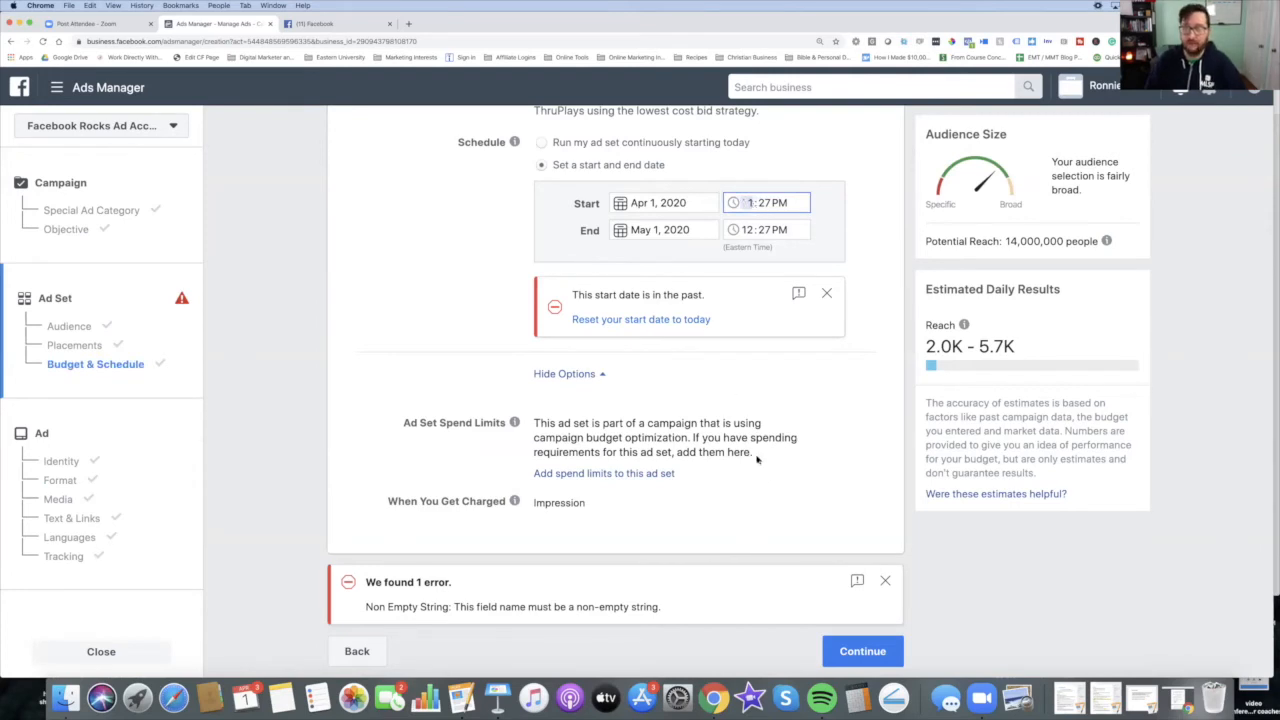
Step: Continue to the ad, open the review before confirming, and enter a name for the ad set
click(858, 652)
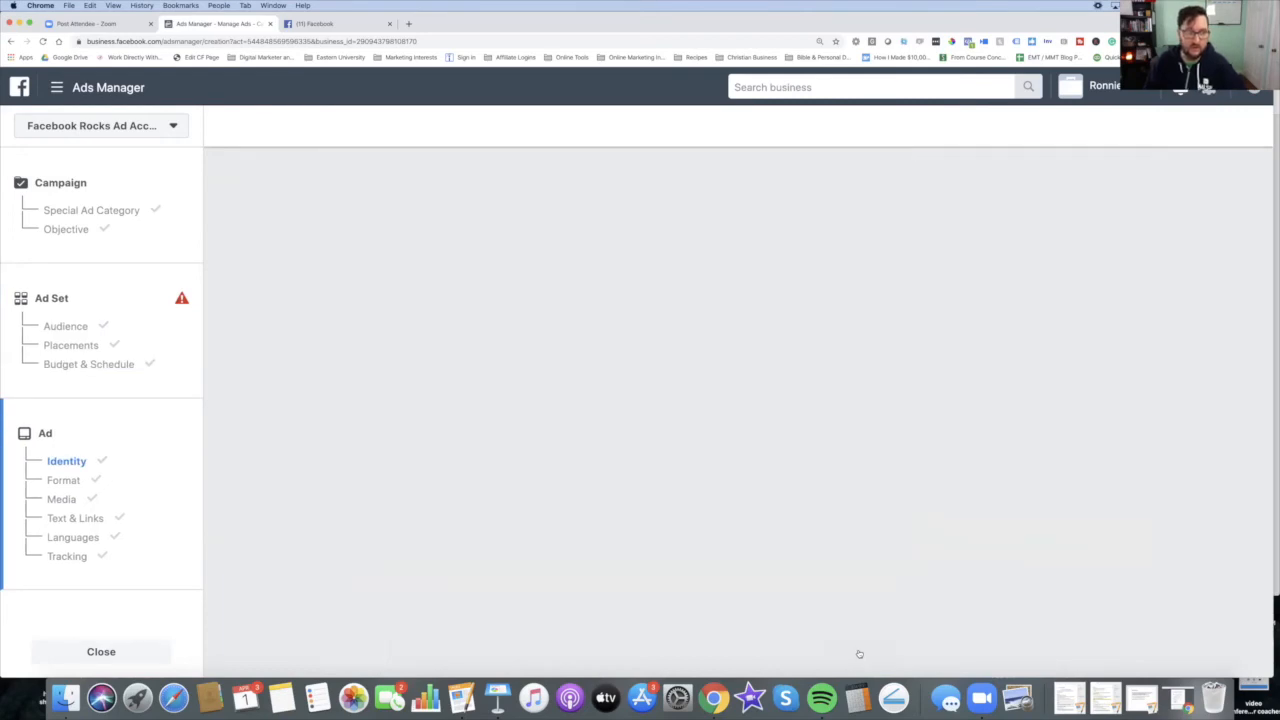
scroll(889, 554, down, 20)
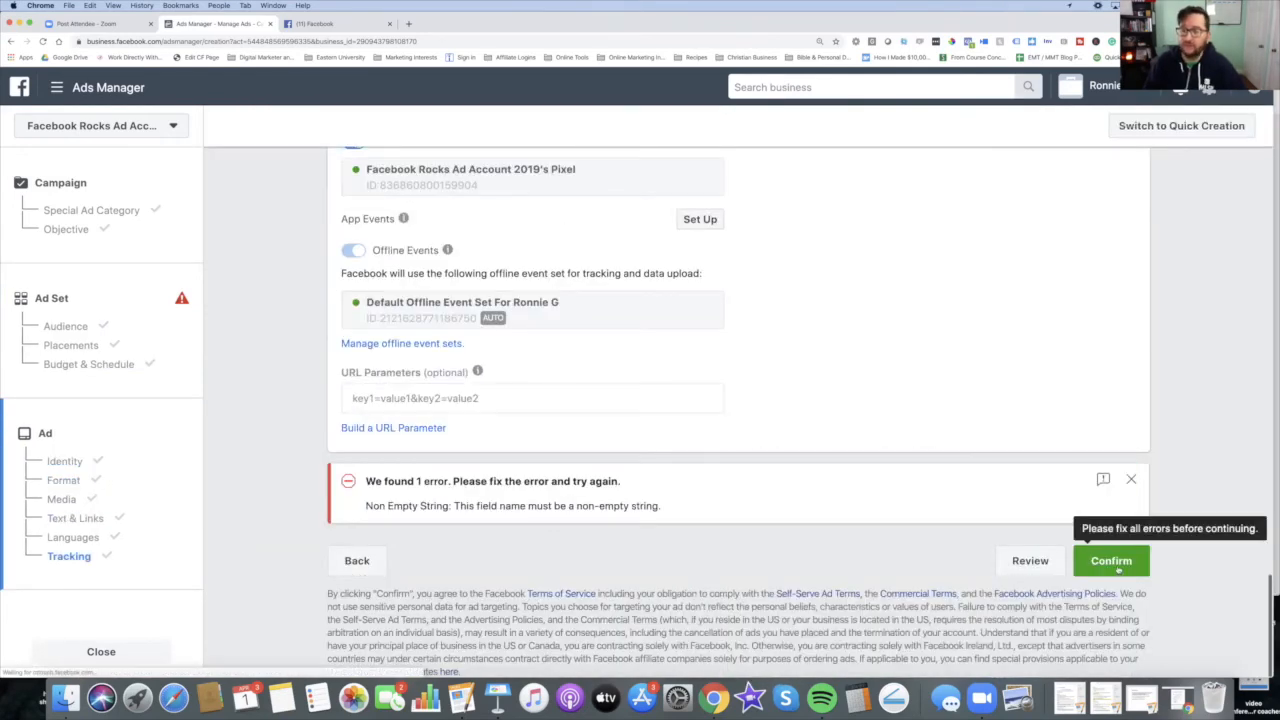
click(1043, 567)
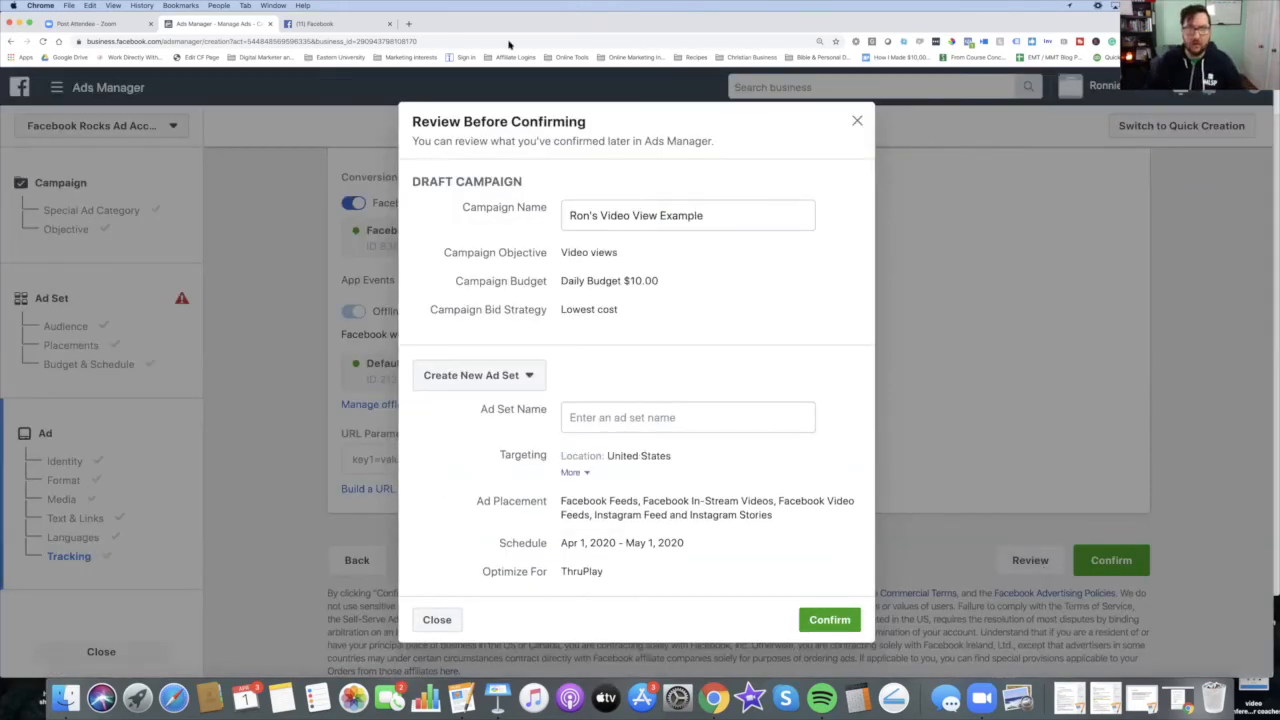
scroll(717, 430, down, 3)
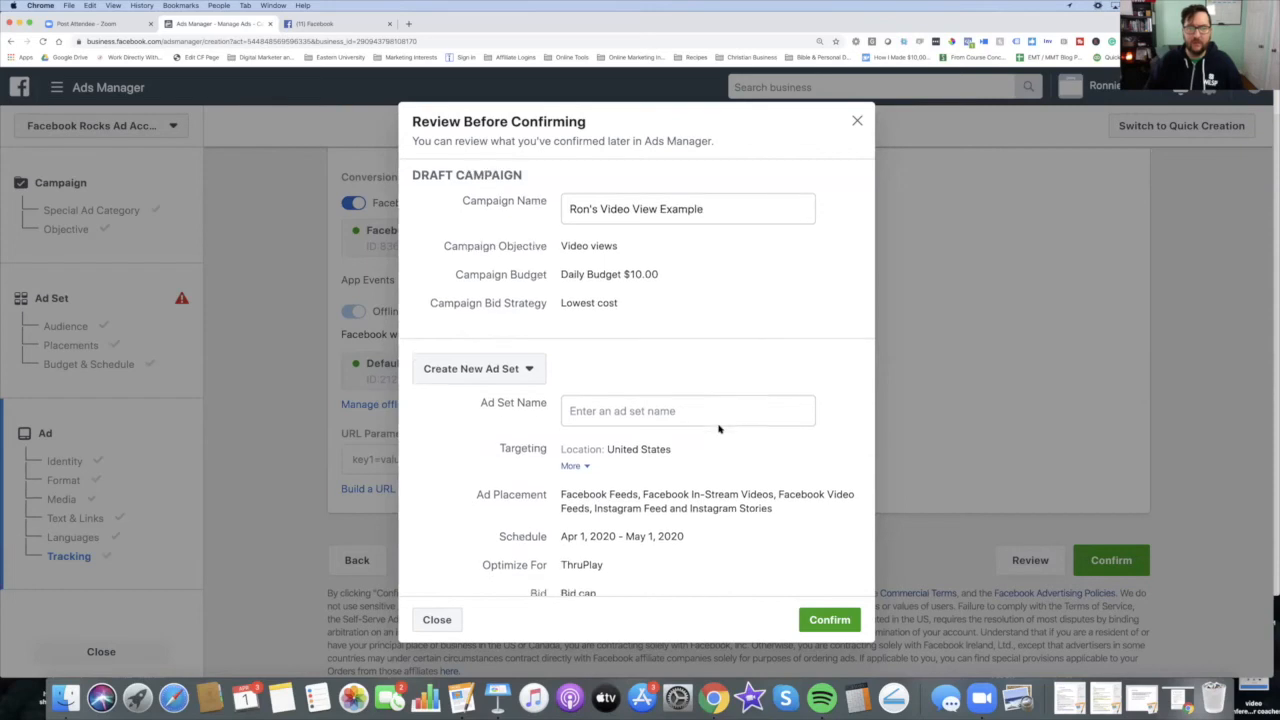
click(674, 283)
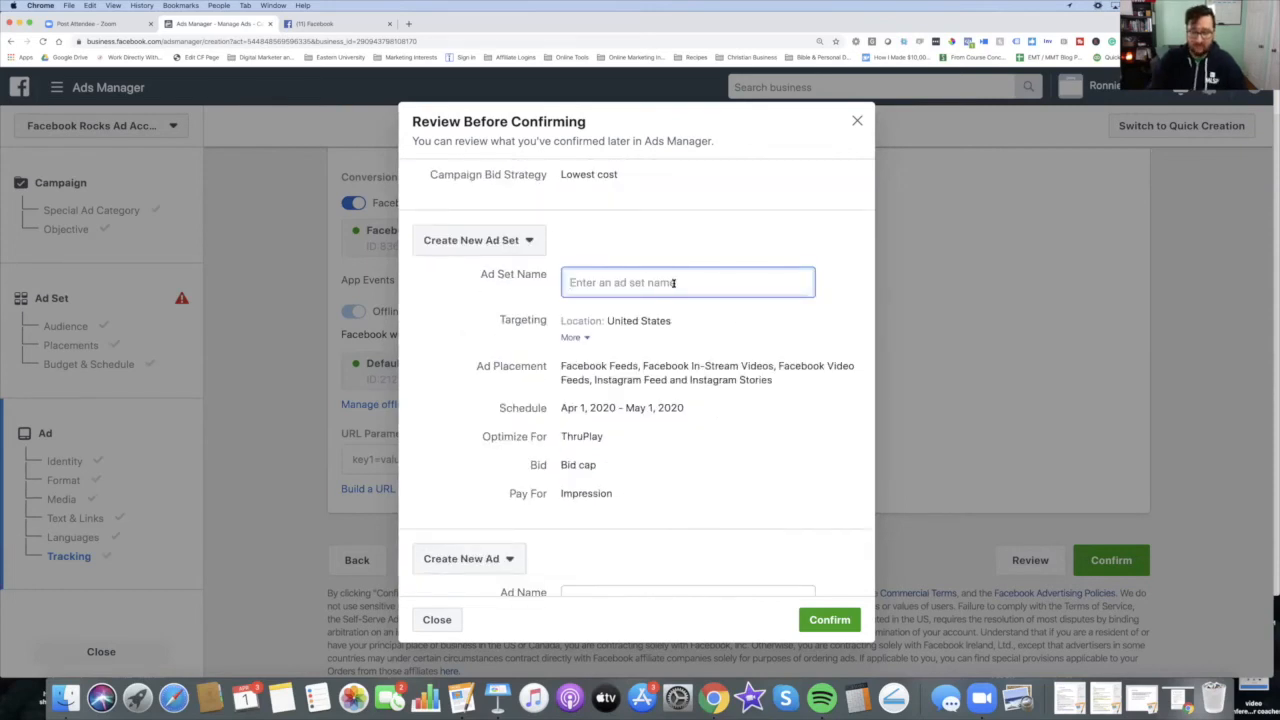
text(d)
key(BackSpace)
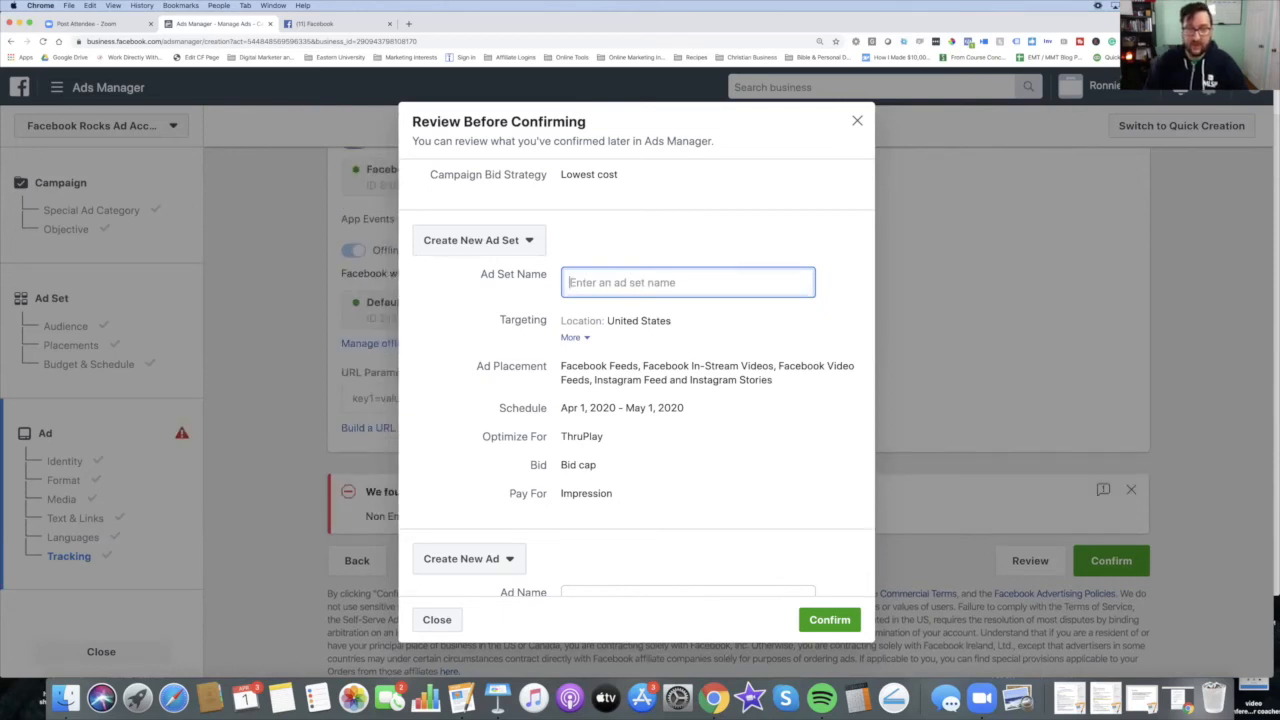
text(Eric Worre)
Step: Rename the ad as Jamin Video and confirm the campaign
scroll(655, 400, down, 3)
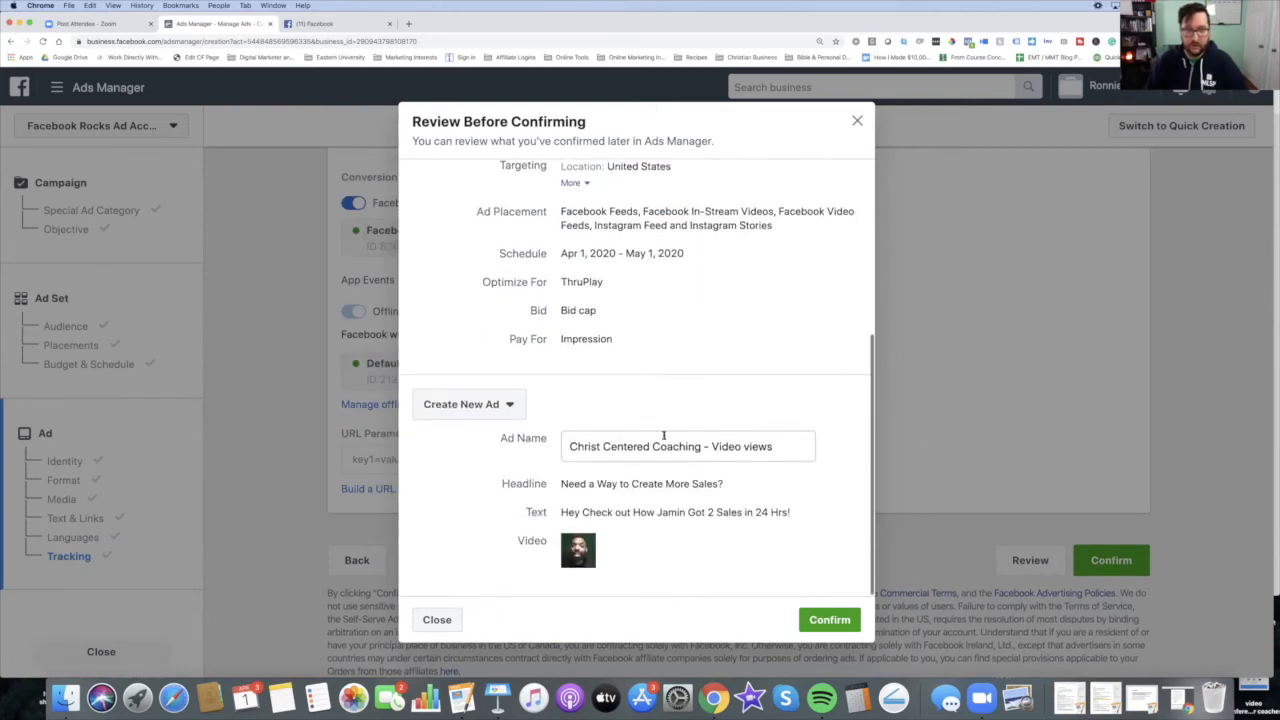
triple_click(633, 446)
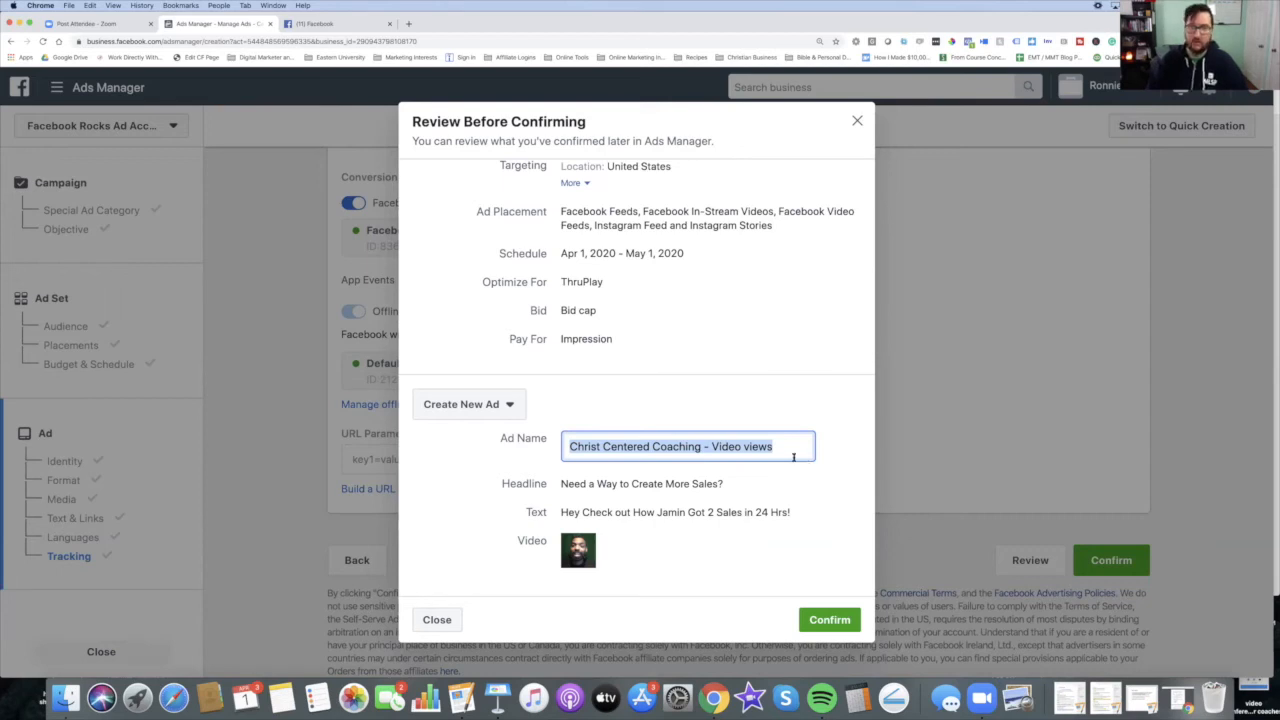
text(Jamin Video)
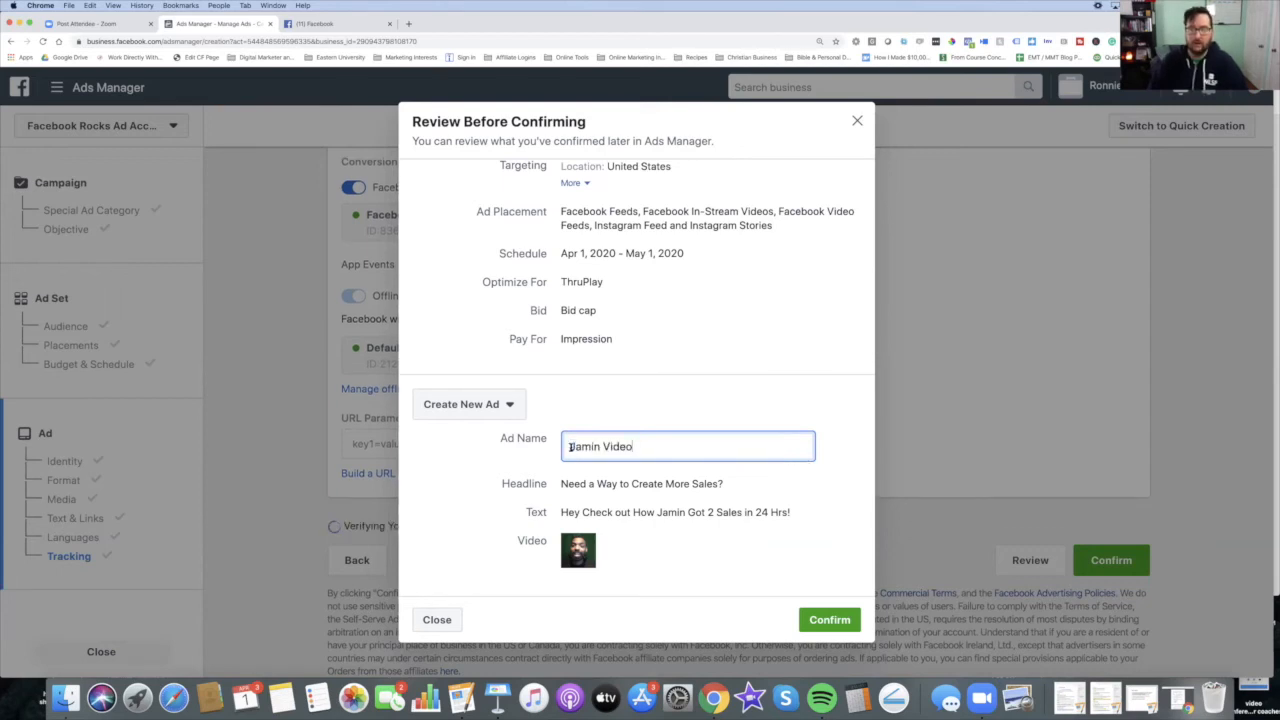
click(830, 620)
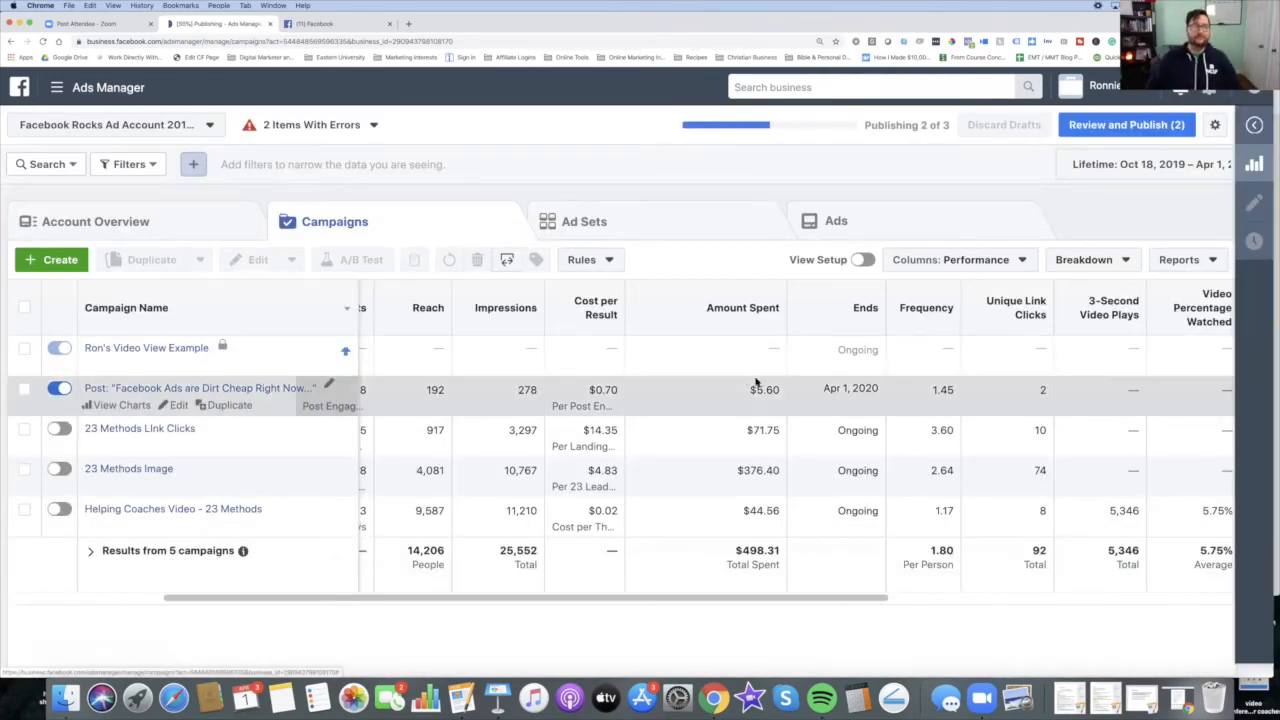
Step: Turn off the Ron's Video View Example campaign and the Facebook Ads are Dirt Cheap post campaign
scroll(300, 400, left, 3)
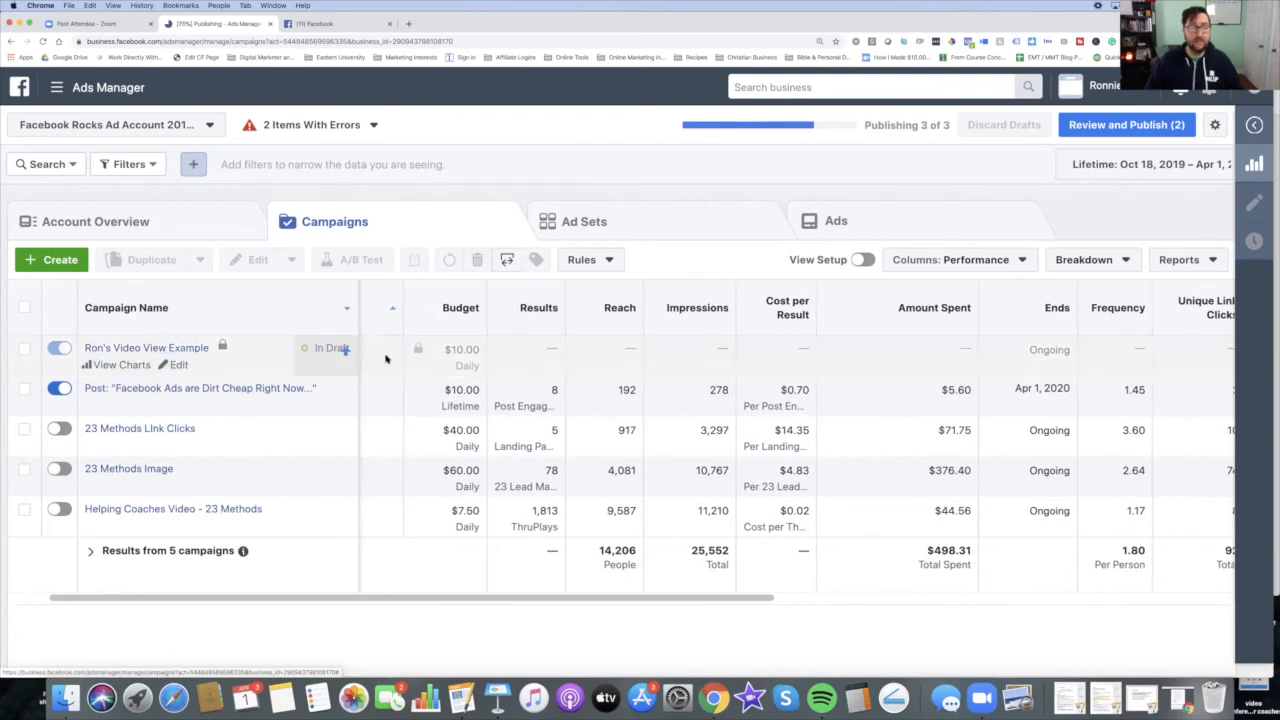
scroll(230, 460, left, 2)
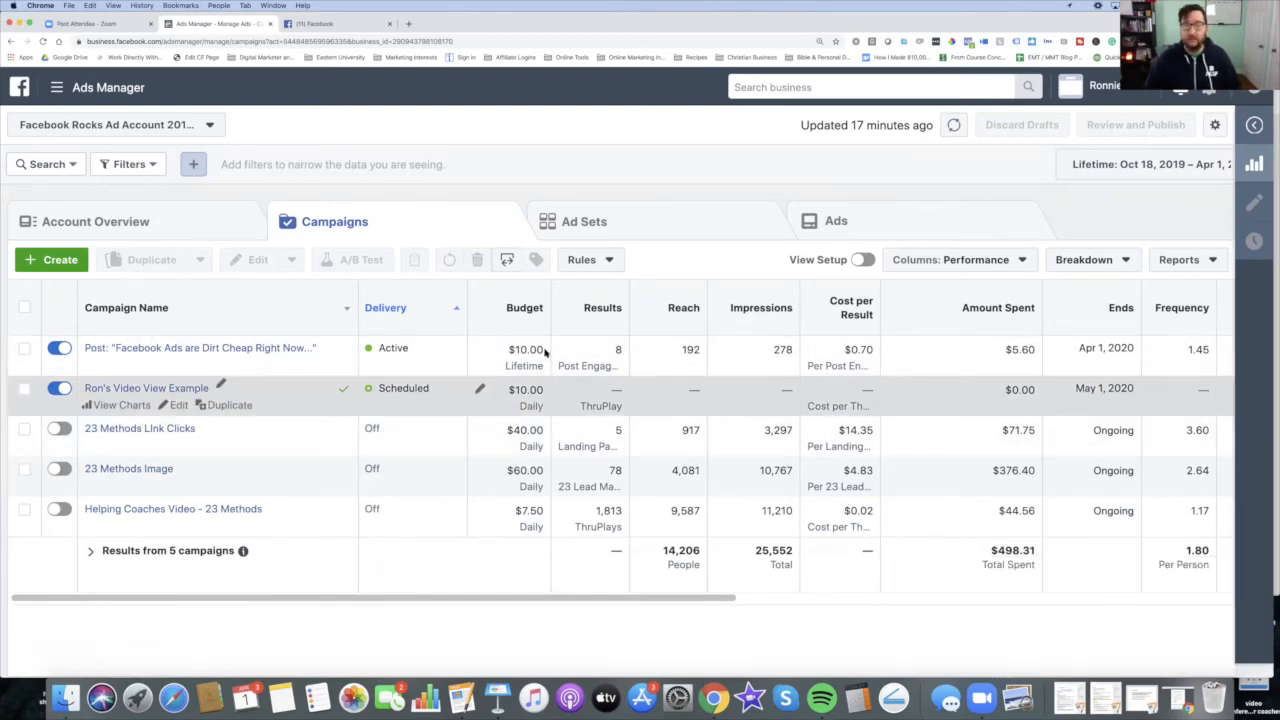
click(65, 392)
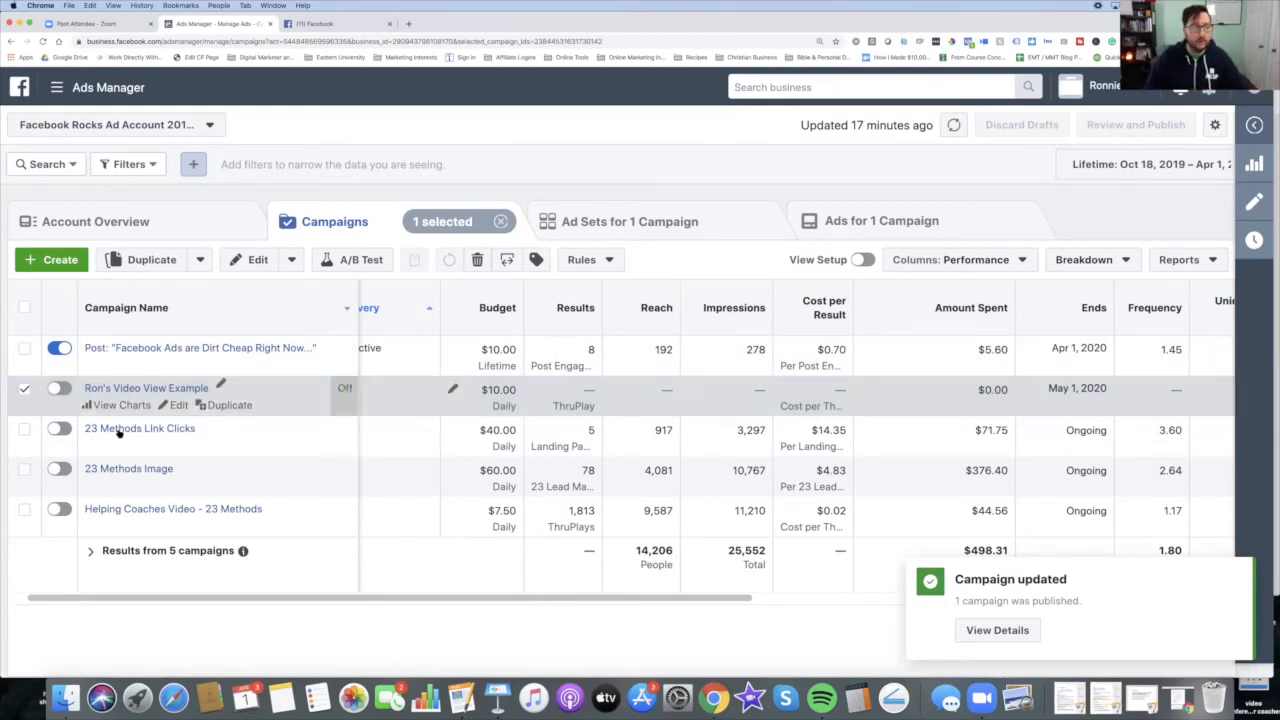
click(60, 348)
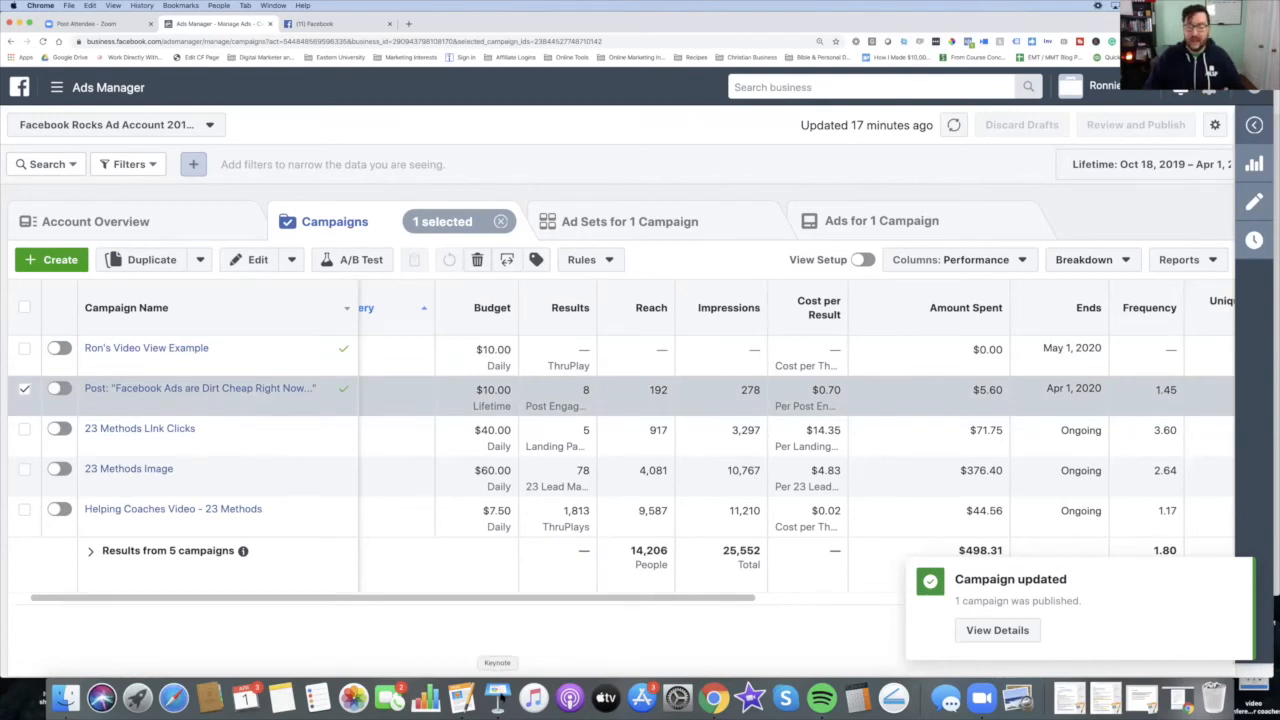
Step: Switch to Keynote, play the slideshow and advance to the Budgetting & Ad Spend slide
click(497, 697)
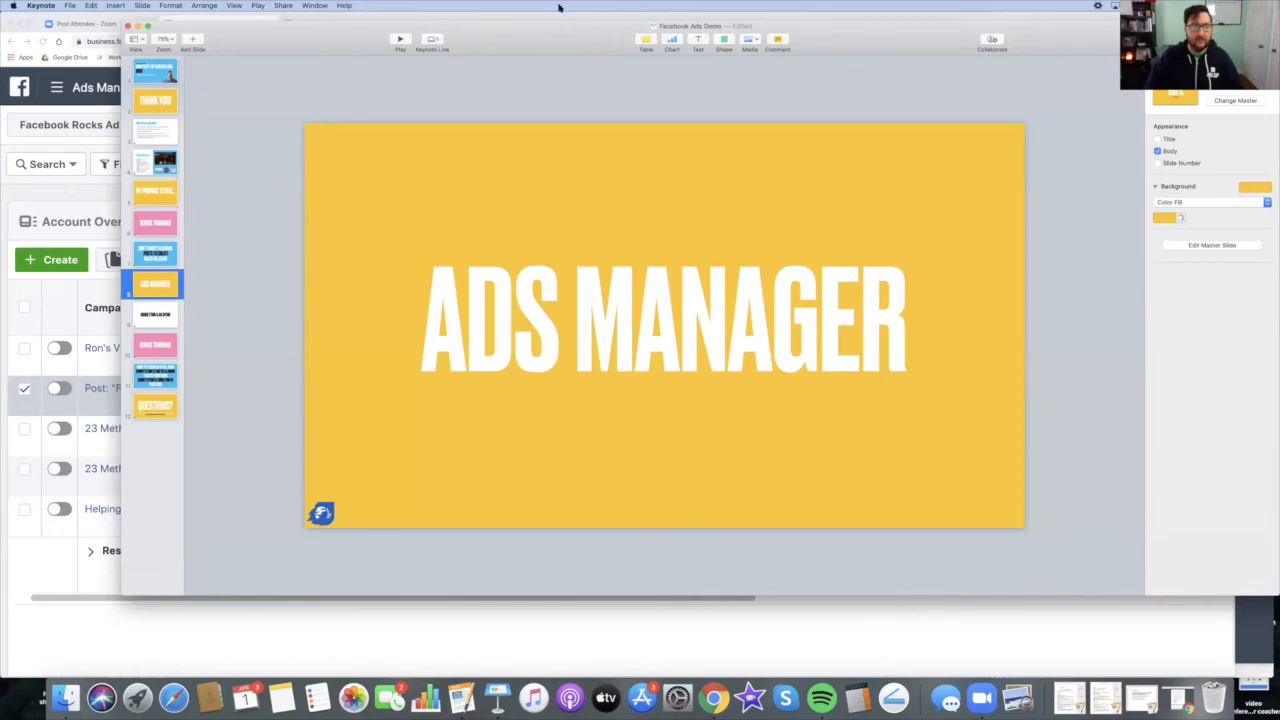
click(401, 40)
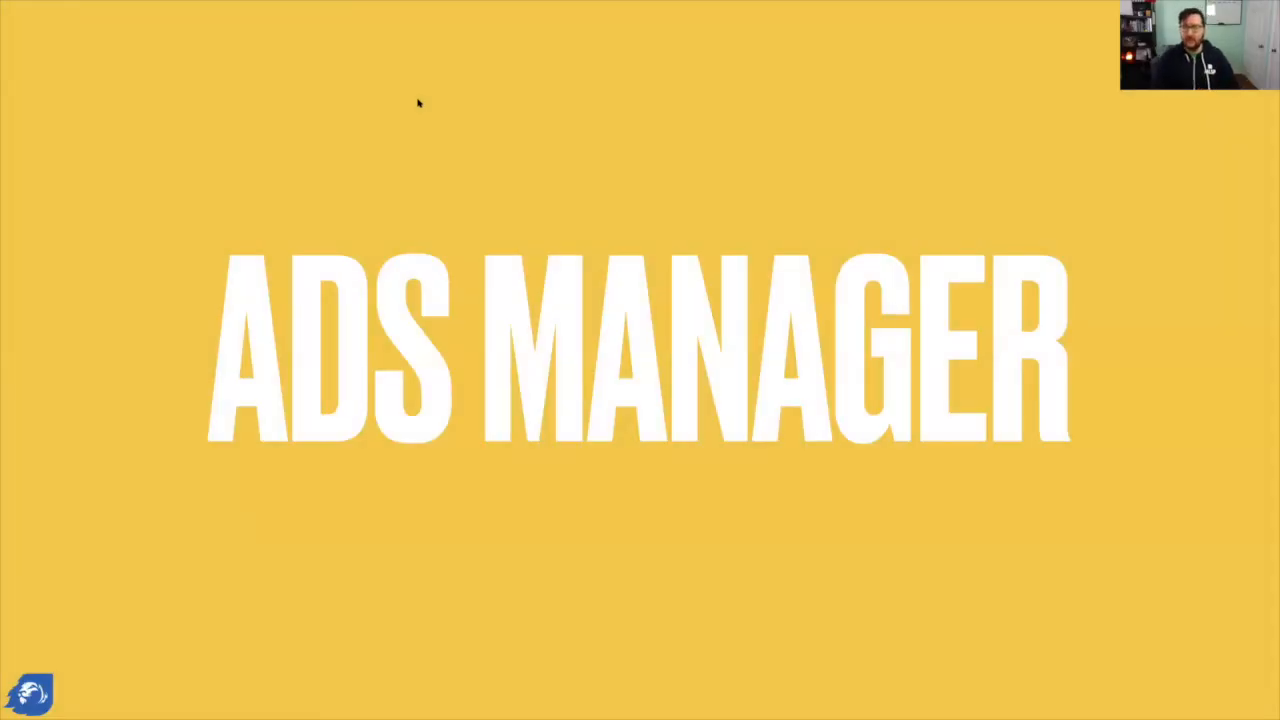
key(Right)
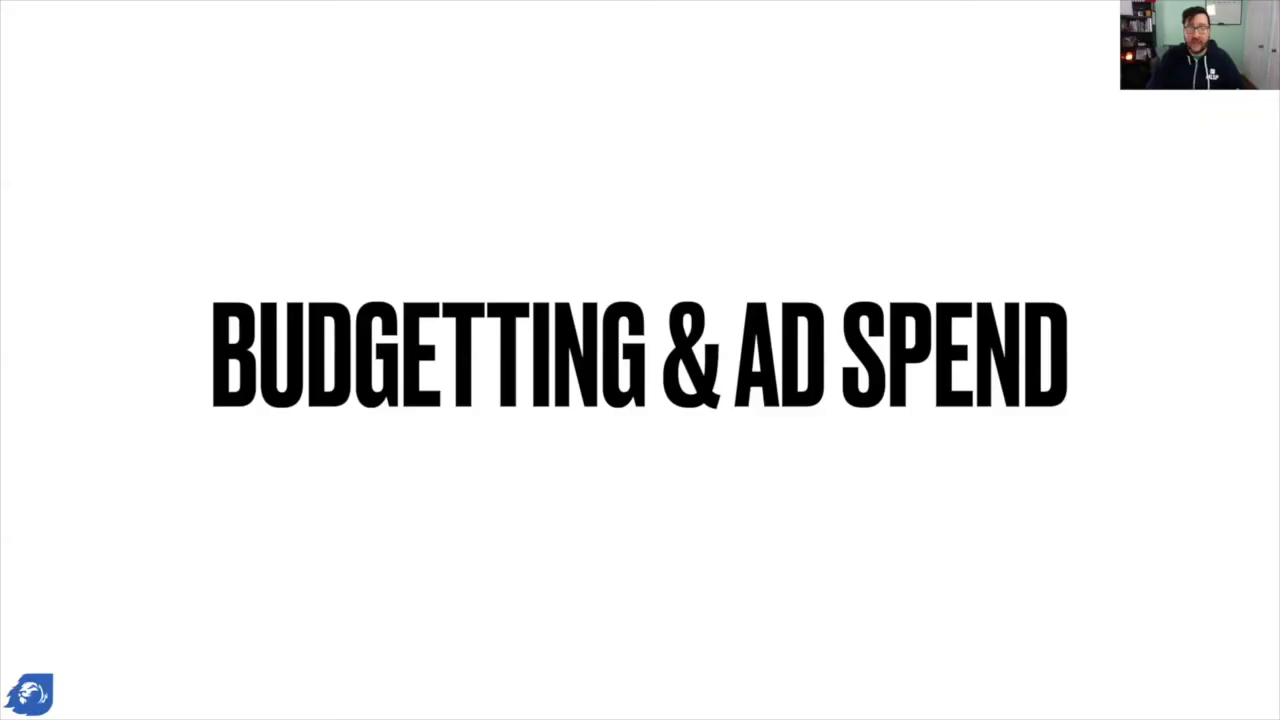